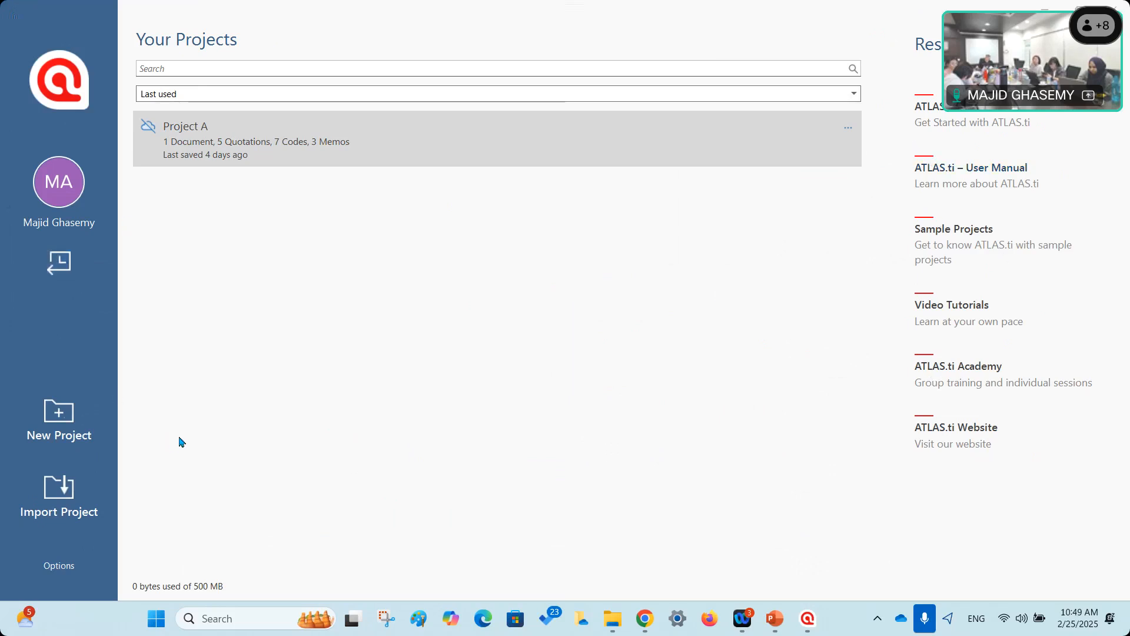
Open Project A's actions menu, cancel a rename attempt, and reopen the menu.
mouse_move(189, 136)
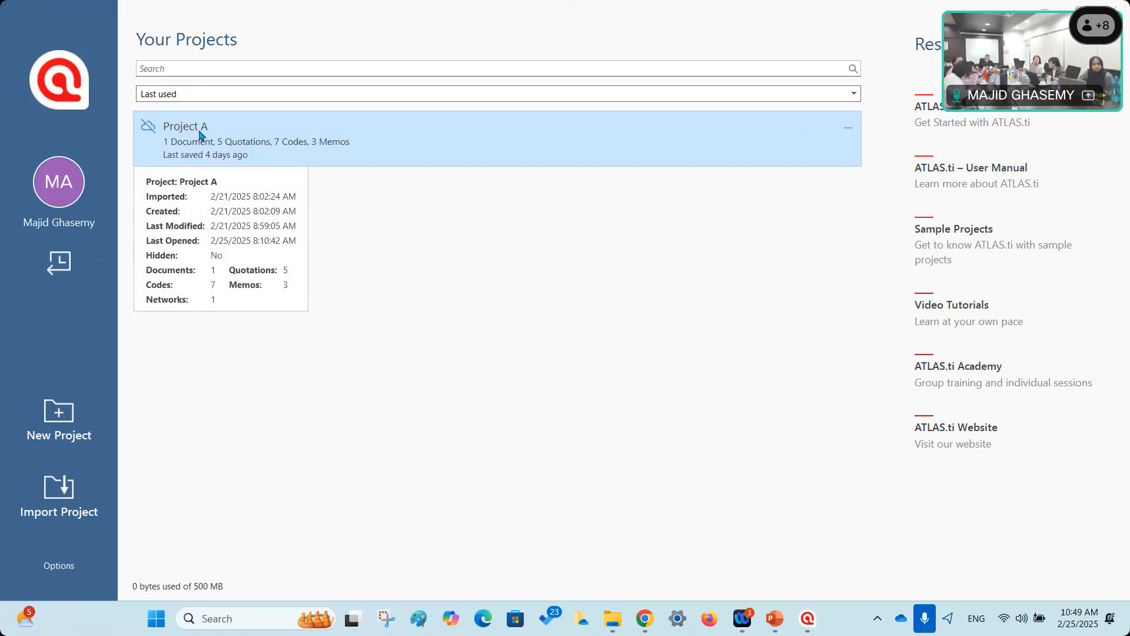
click(848, 132)
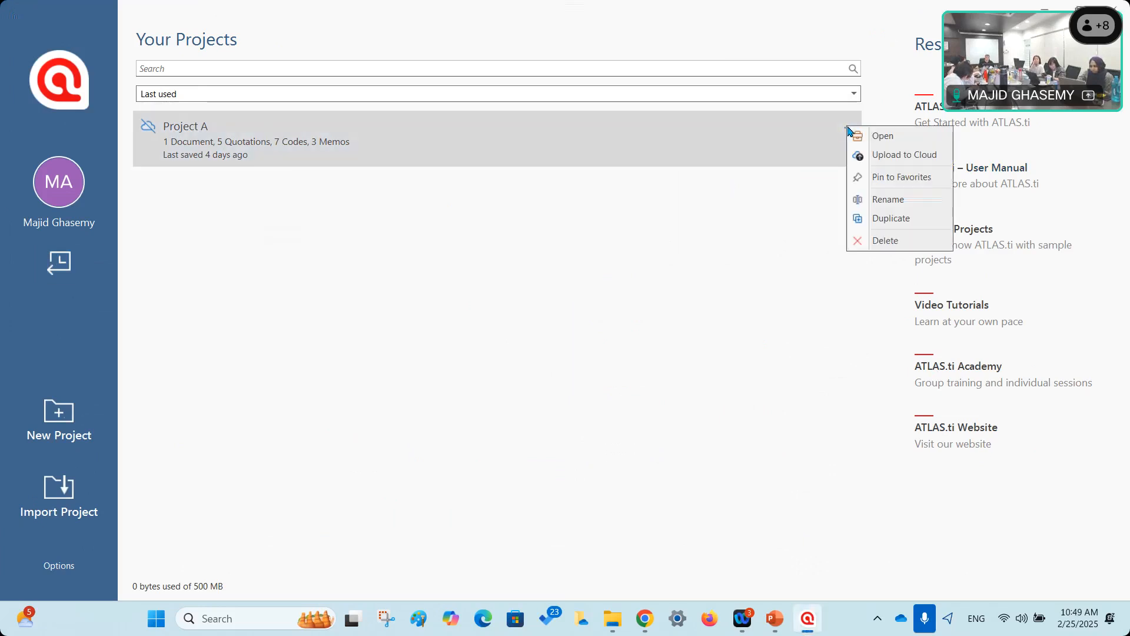
click(883, 204)
click(614, 341)
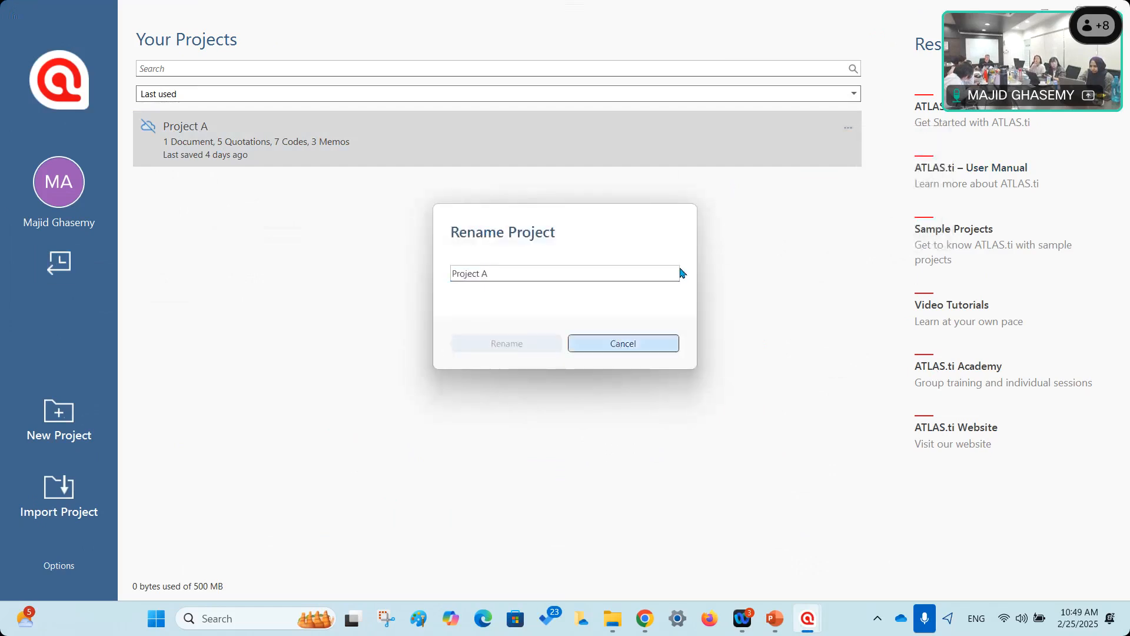
click(848, 128)
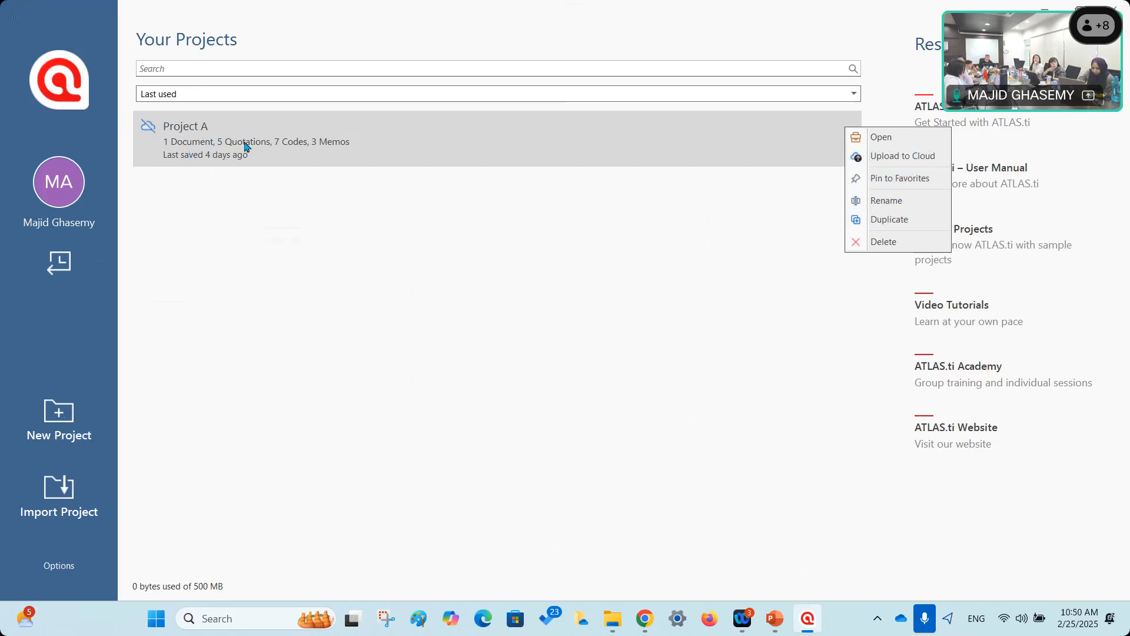
Delete Project A from this computer and confirm despite the no-cloud-copy warning.
click(887, 243)
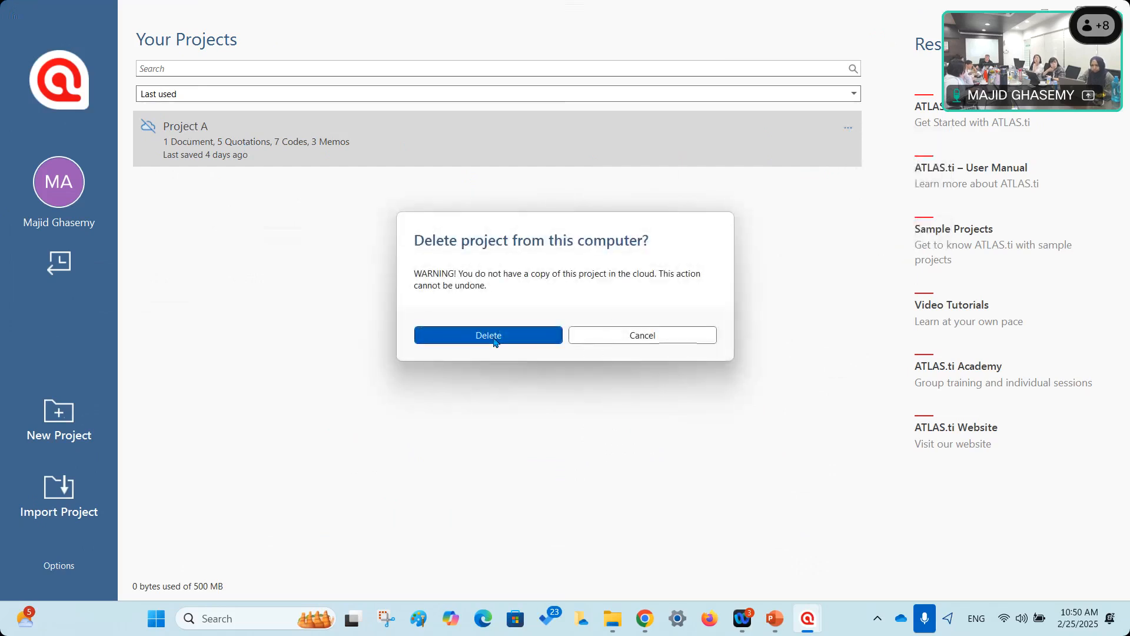
click(494, 339)
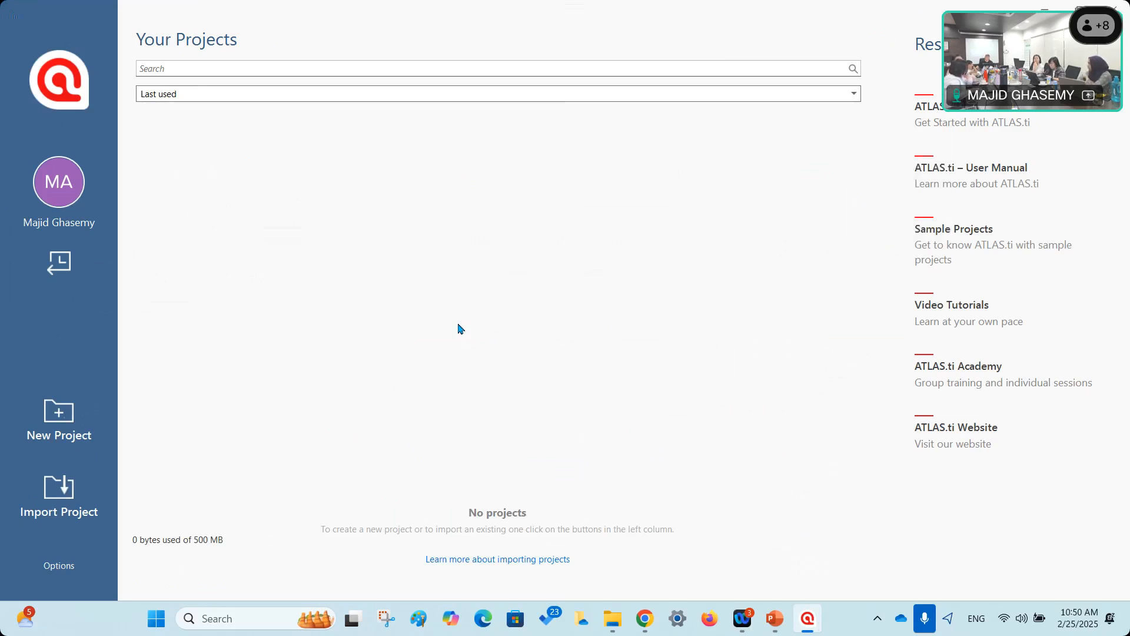
Create project 'My project' with comment 'this is my first project for the workshop.'.
click(61, 412)
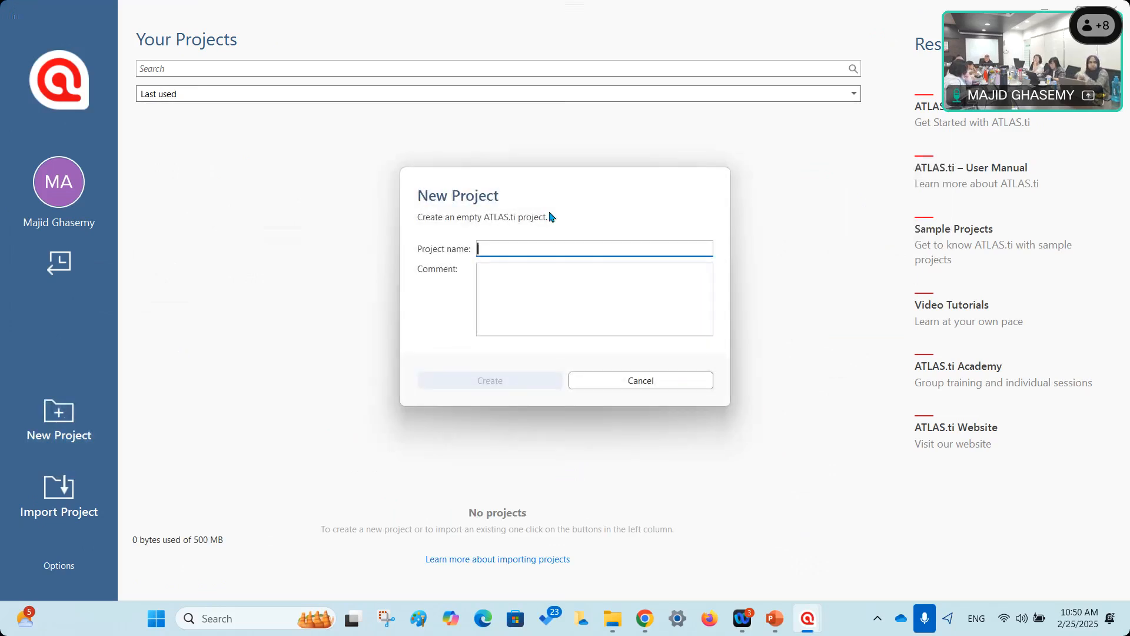
text(Ptoject)
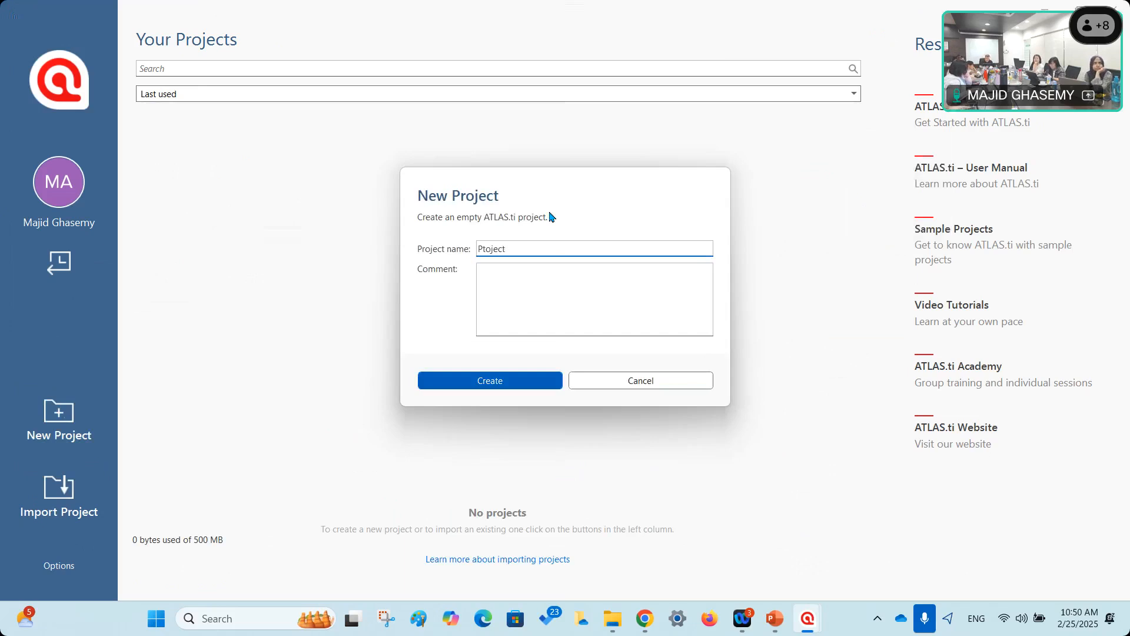
key(BackSpace)
key(BackSpace)
key(BackSpace)
key(BackSpace)
key(BackSpace)
key(BackSpace)
key(BackSpace)
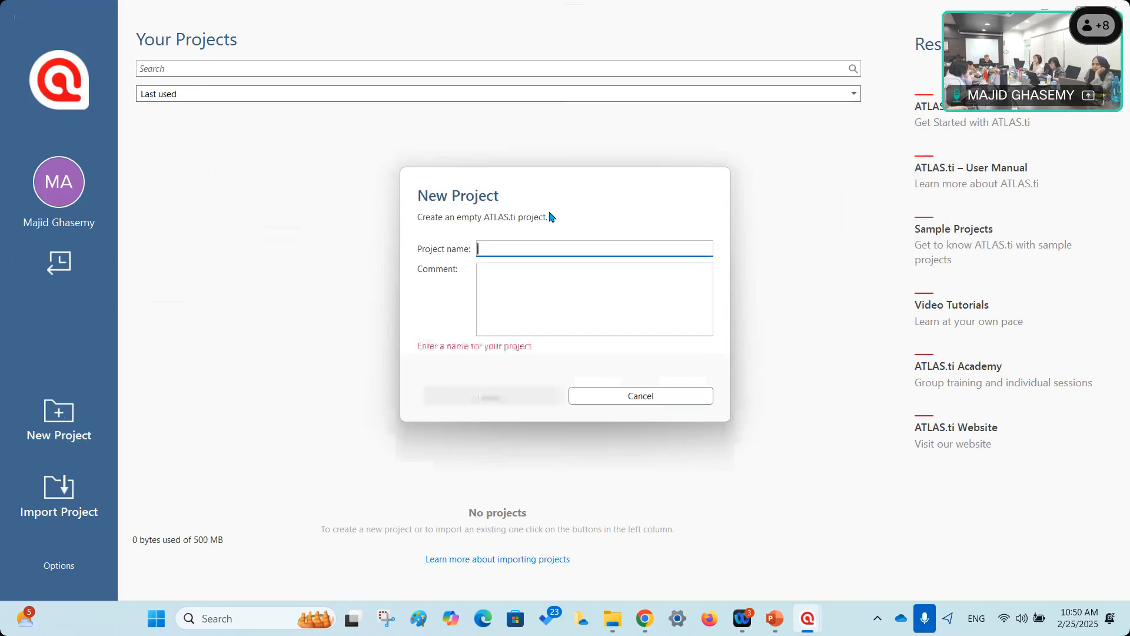
text(My project)
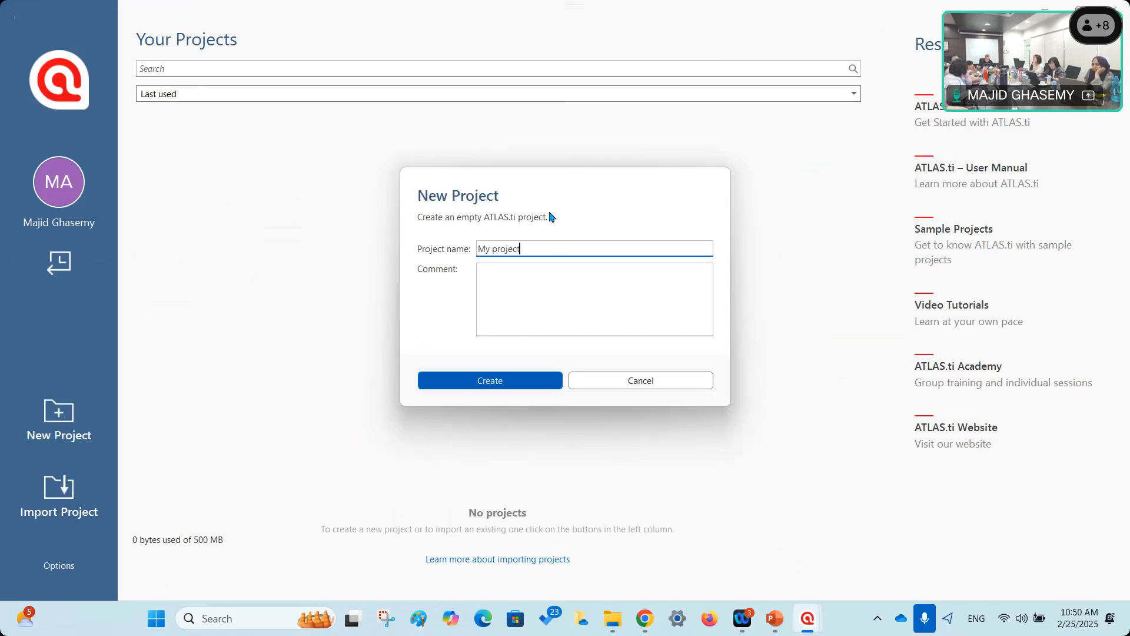
click(546, 269)
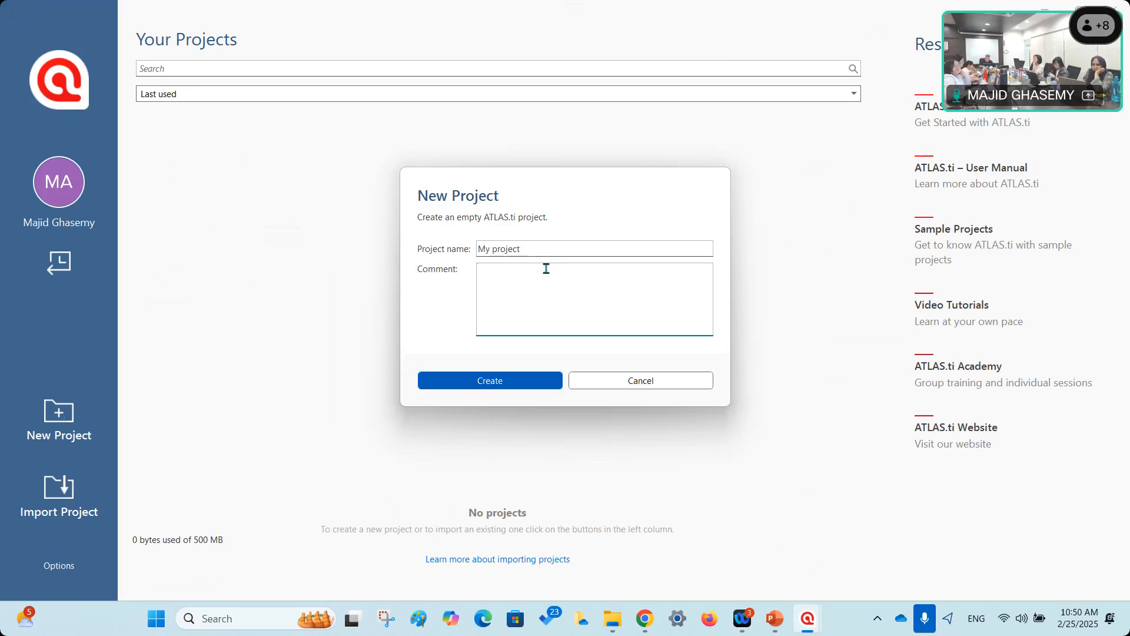
text(this is my first project for)
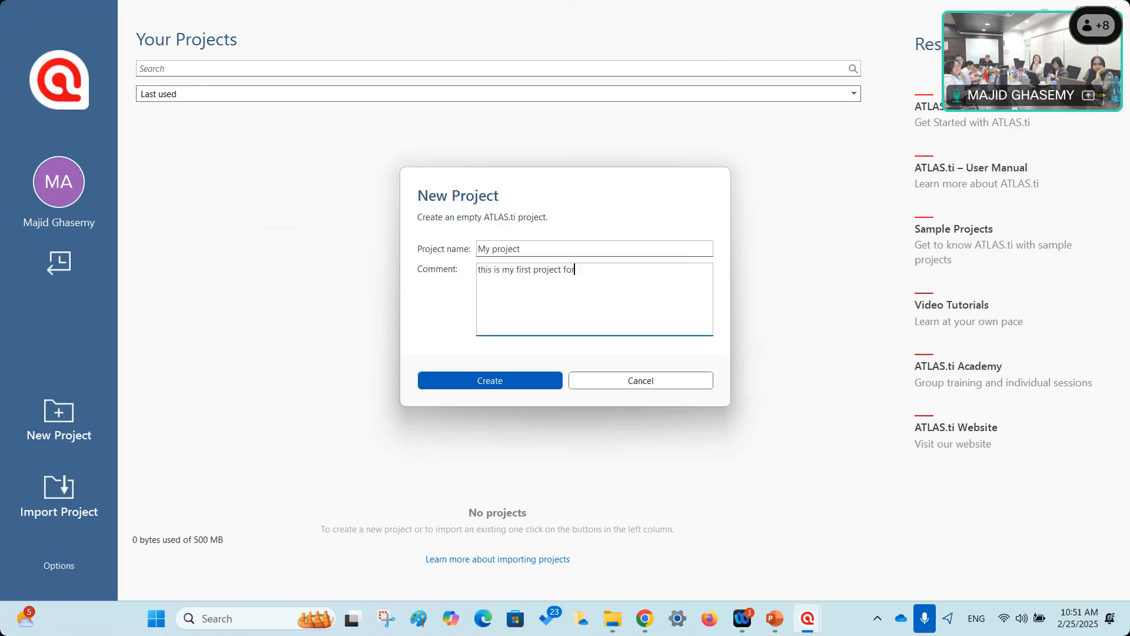
text( the work)
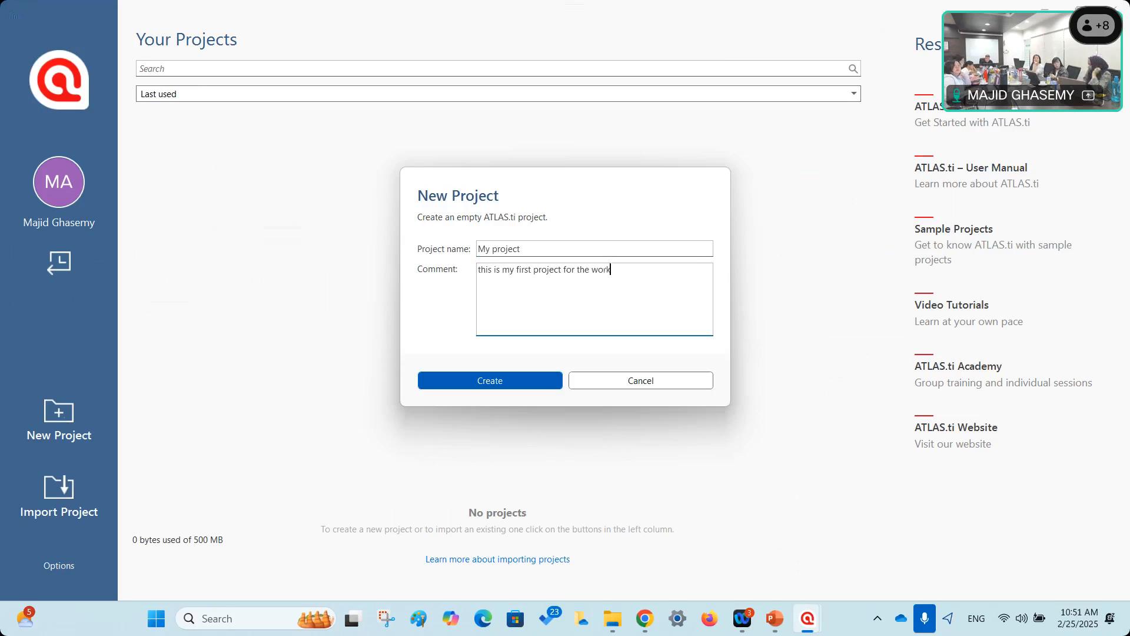
text(shop.)
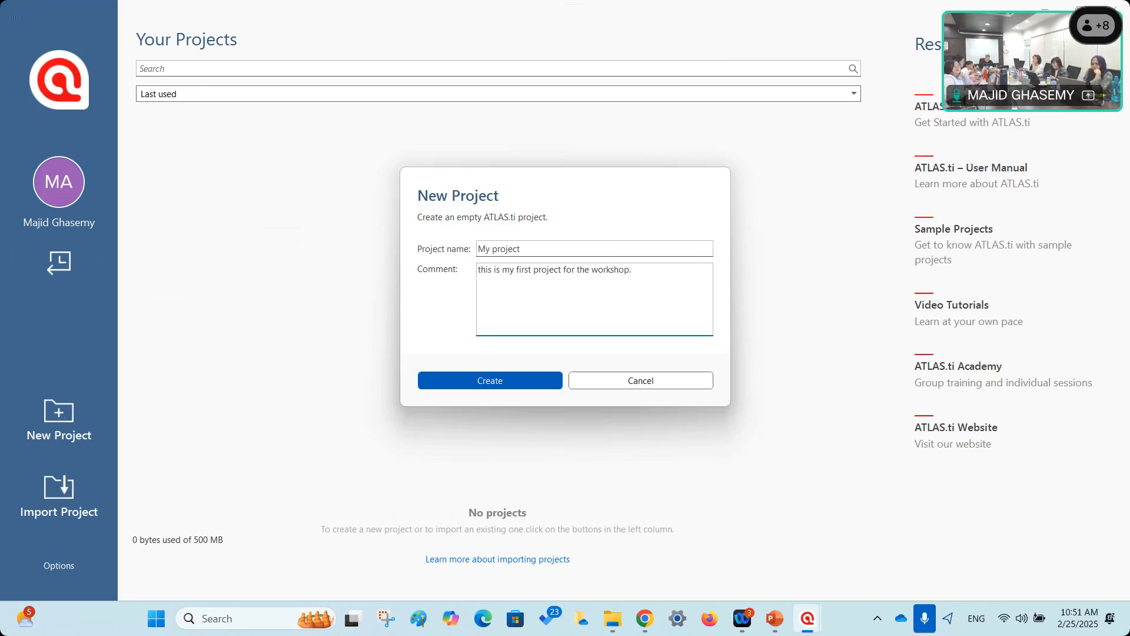
click(486, 381)
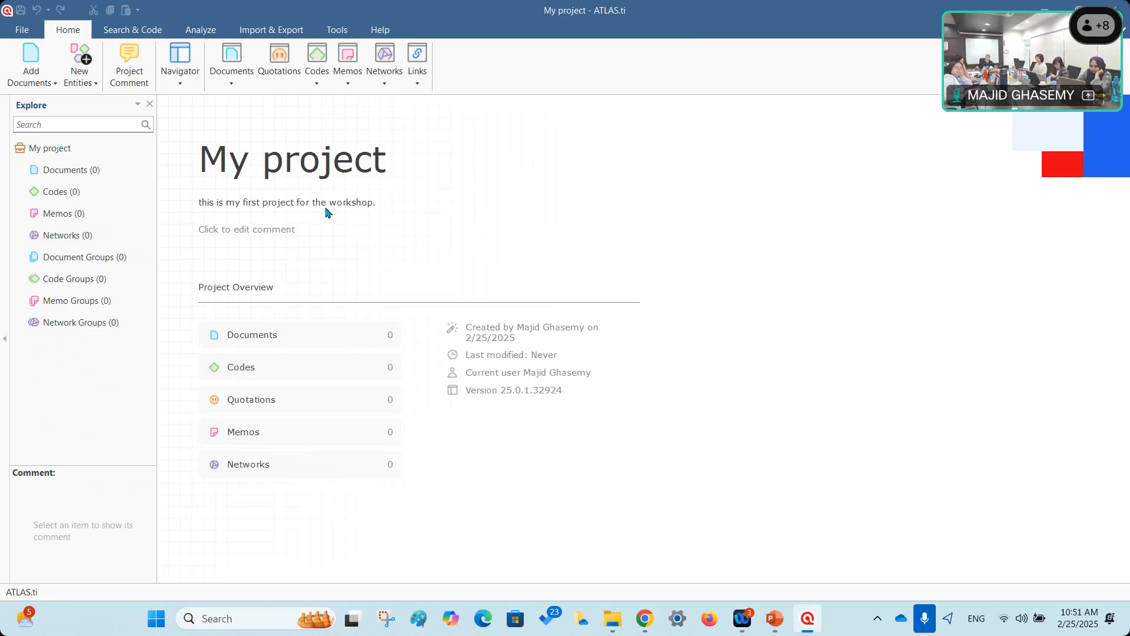
Append the line 'the projectfoc uses on document management' to the comment, save, and close the editor.
click(248, 231)
click(249, 150)
key(Return)
text(the projectfoc useso nd omitmen)
key(BackSpace)
key(BackSpace)
key(BackSpace)
key(BackSpace)
key(BackSpace)
key(BackSpace)
key(BackSpace)
key(BackSpace)
key(BackSpace)
key(BackSpace)
key(BackSpace)
key(BackSpace)
text(o n duco)
key(BackSpace)
key(BackSpace)
key(BackSpace)
key(BackSpace)
key(BackSpace)
key(BackSpace)
key(BackSpace)
key(BackSpace)
key(BackSpace)
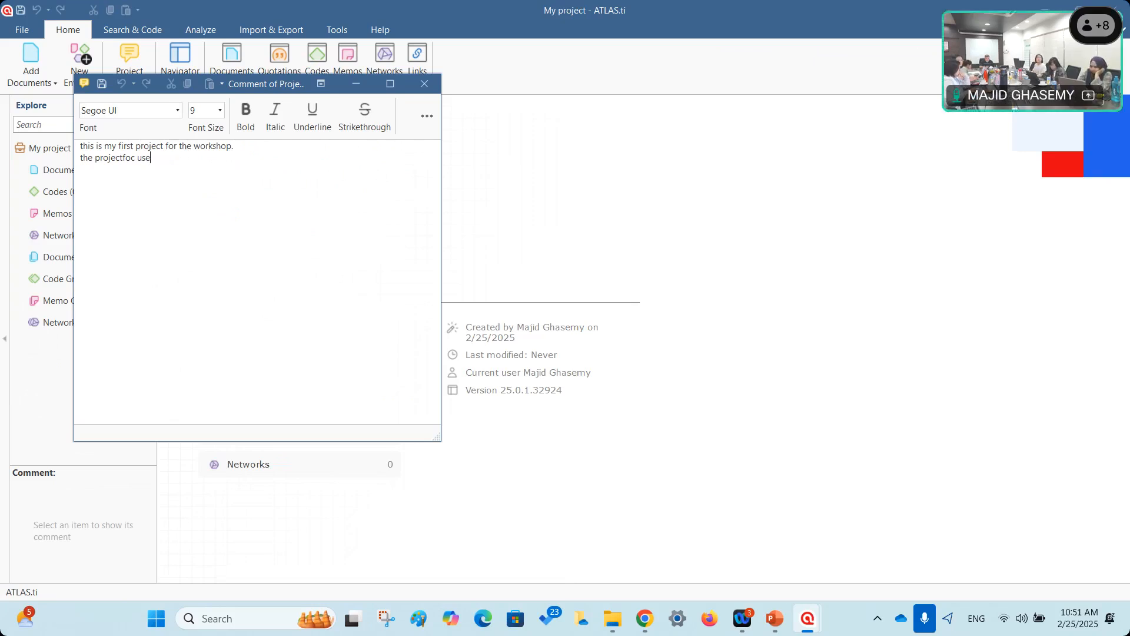
text(s on document management)
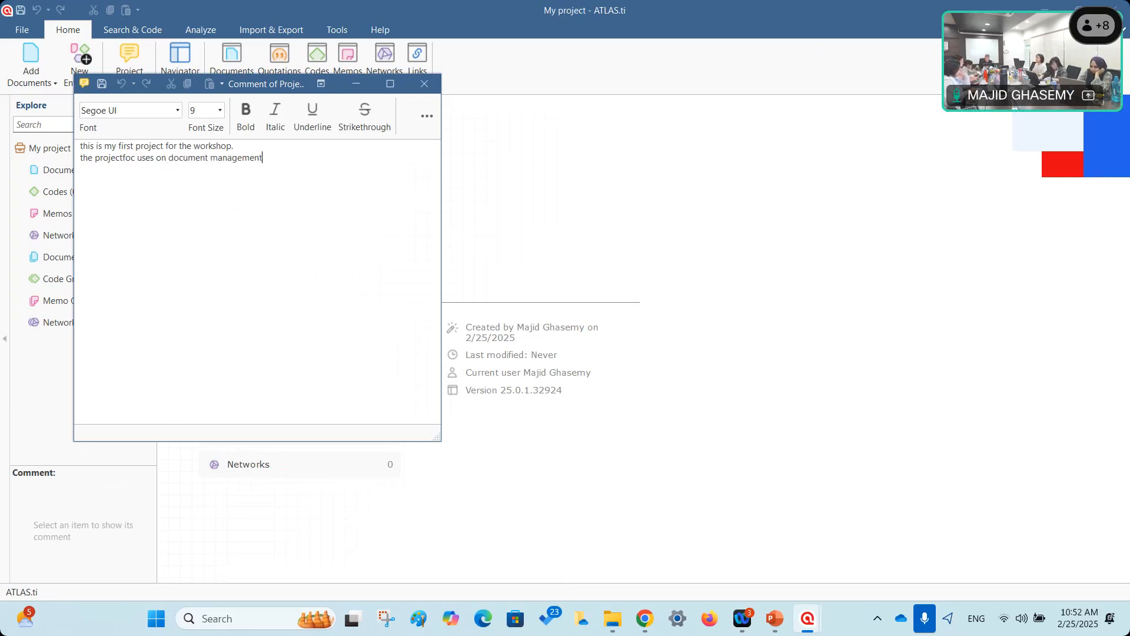
click(102, 84)
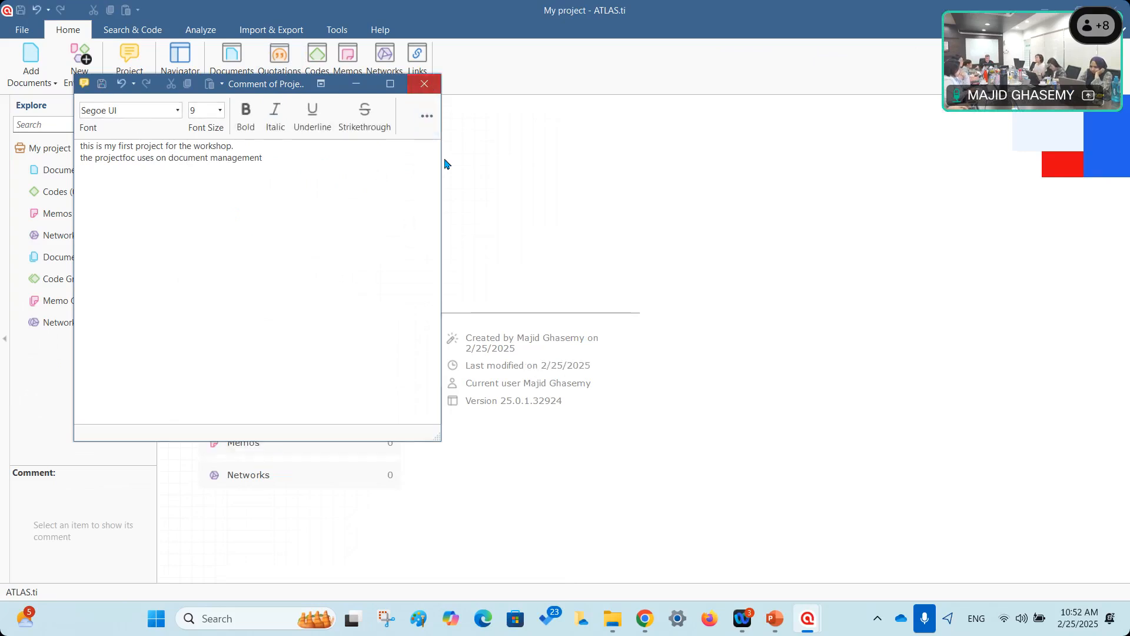
click(424, 84)
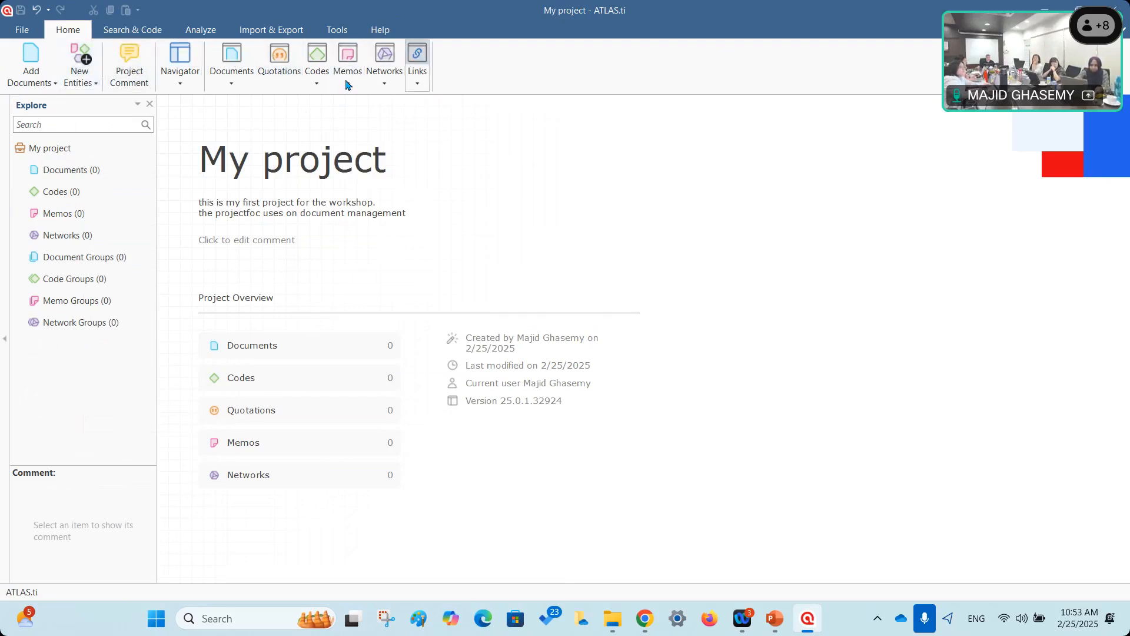
Open the Home tab's Documents view choices, then close them without picking one.
click(232, 85)
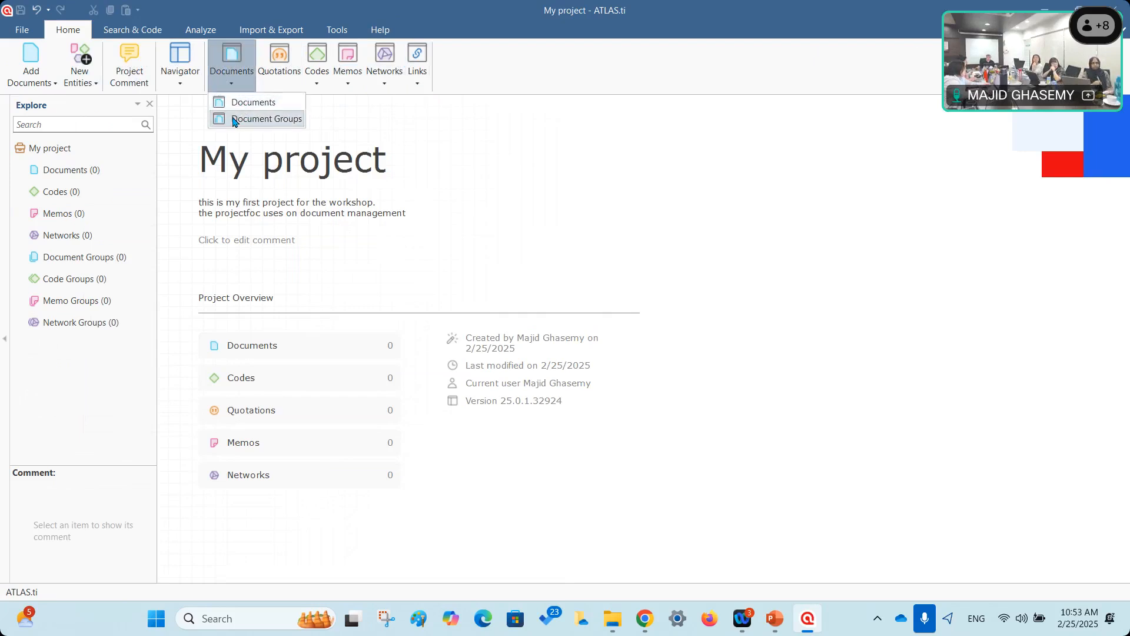
click(464, 74)
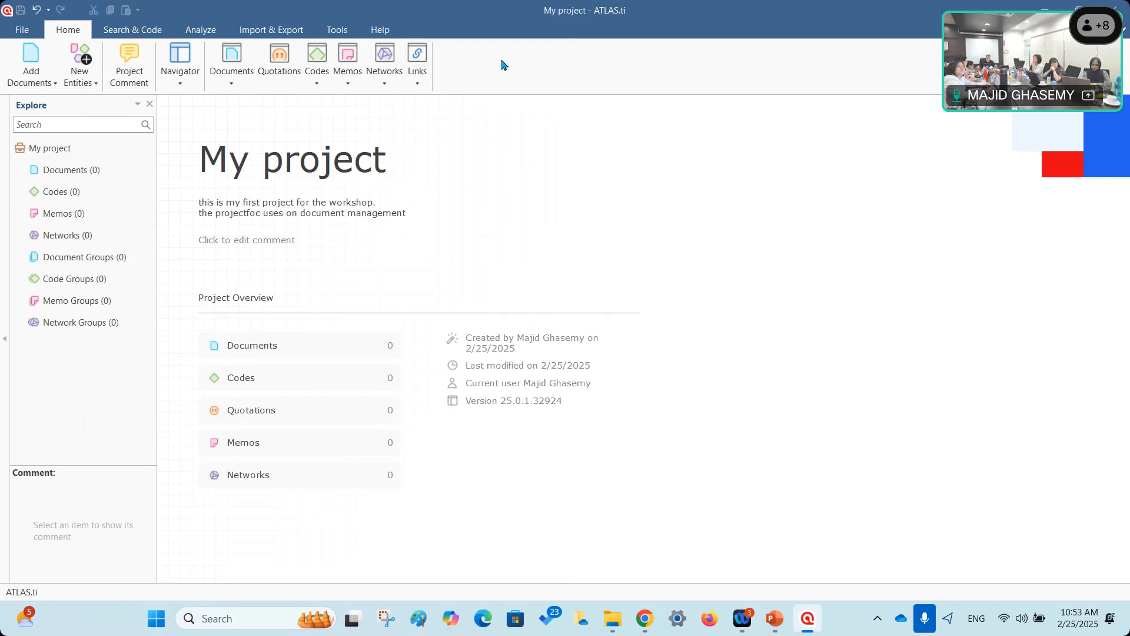
Show the Search & Code tools, including Text Search, sentiment analysis and AI Coding.
click(116, 36)
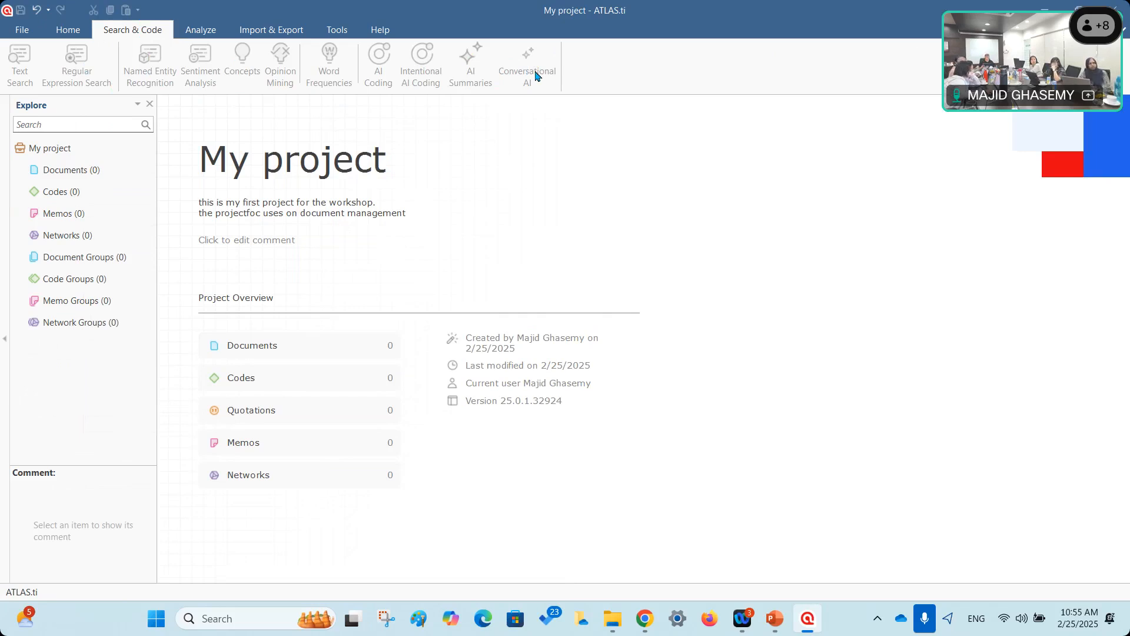
Show the Analyze tools: Query Tool, Co-occurrence Analysis and Code-Document Analysis.
click(201, 35)
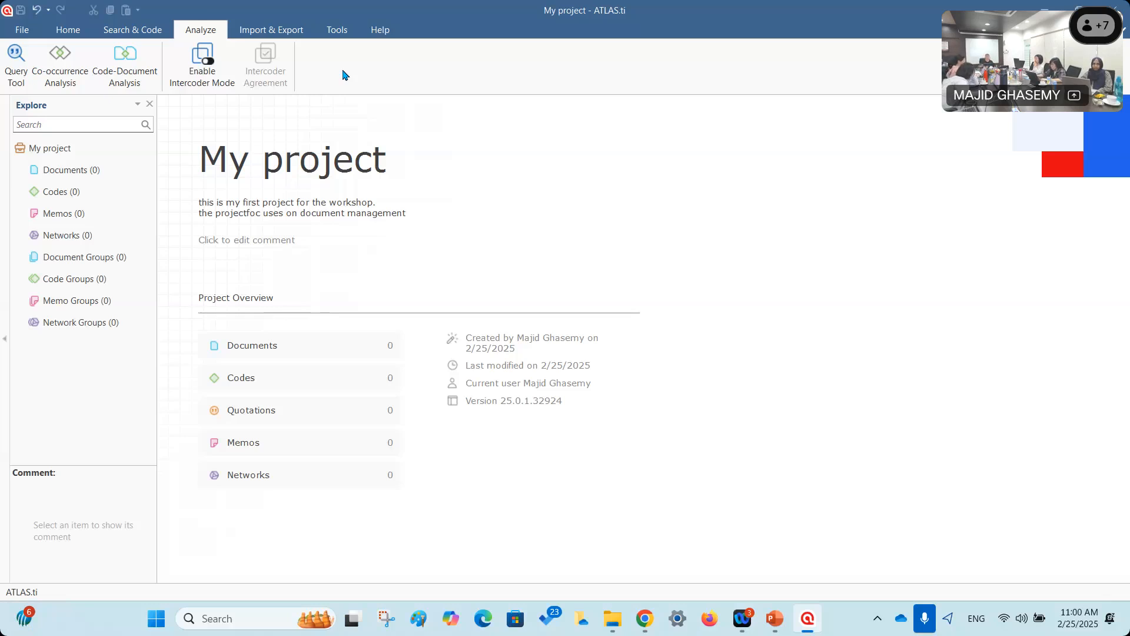
Try Twitter Import under Import & Export, getting the notice that it is disabled.
click(272, 29)
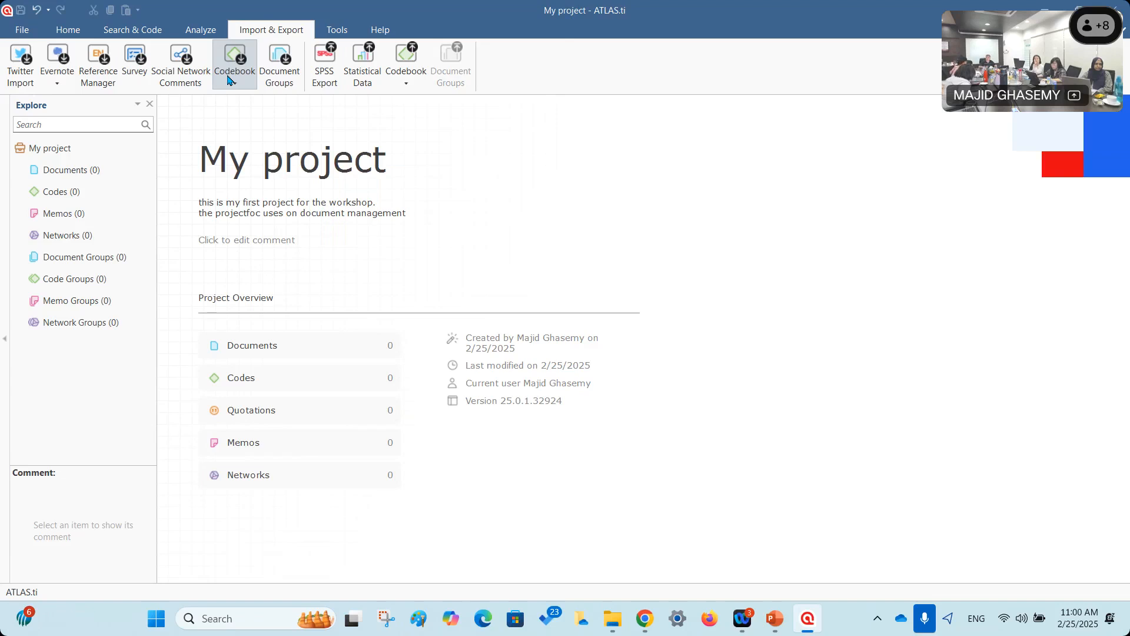
click(19, 68)
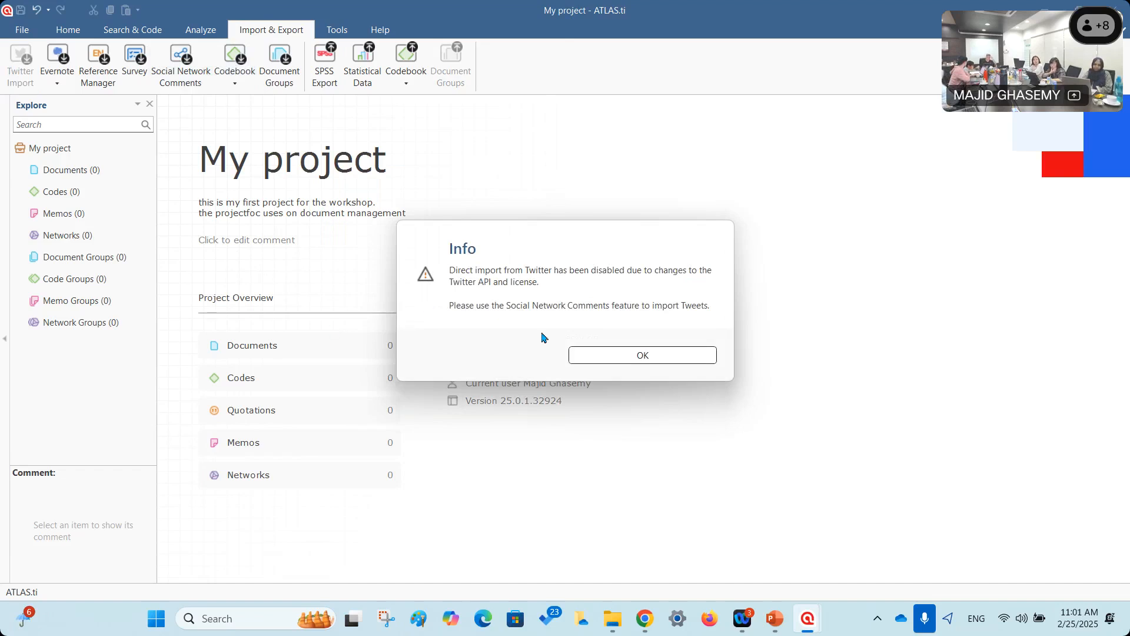
Dismiss the Twitter notice and look at the Evernote import option.
click(607, 357)
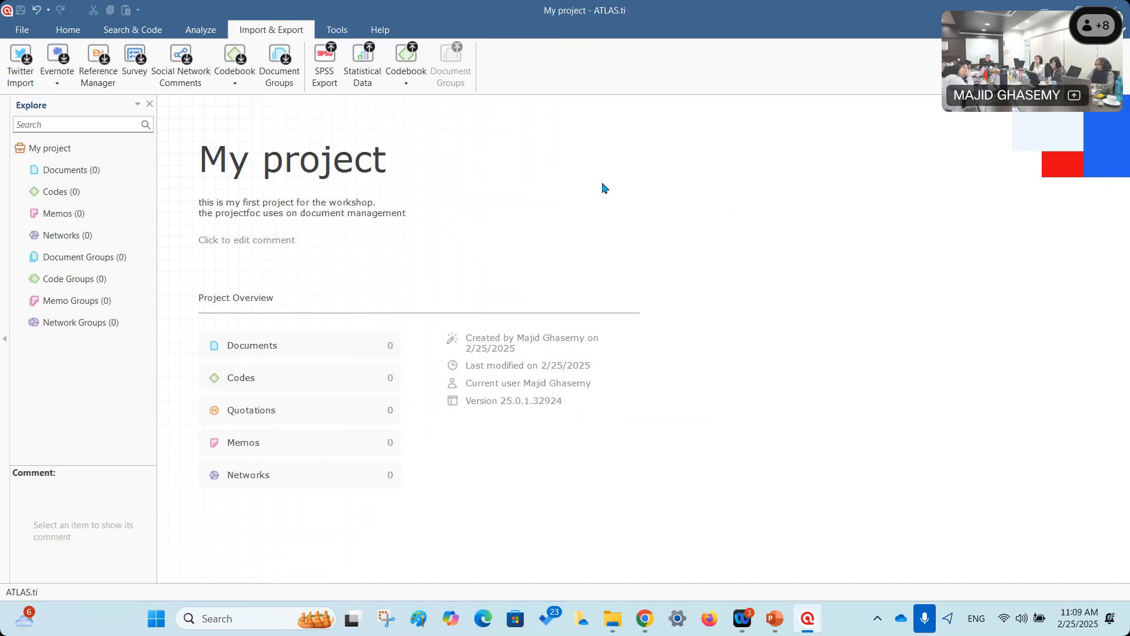
click(57, 65)
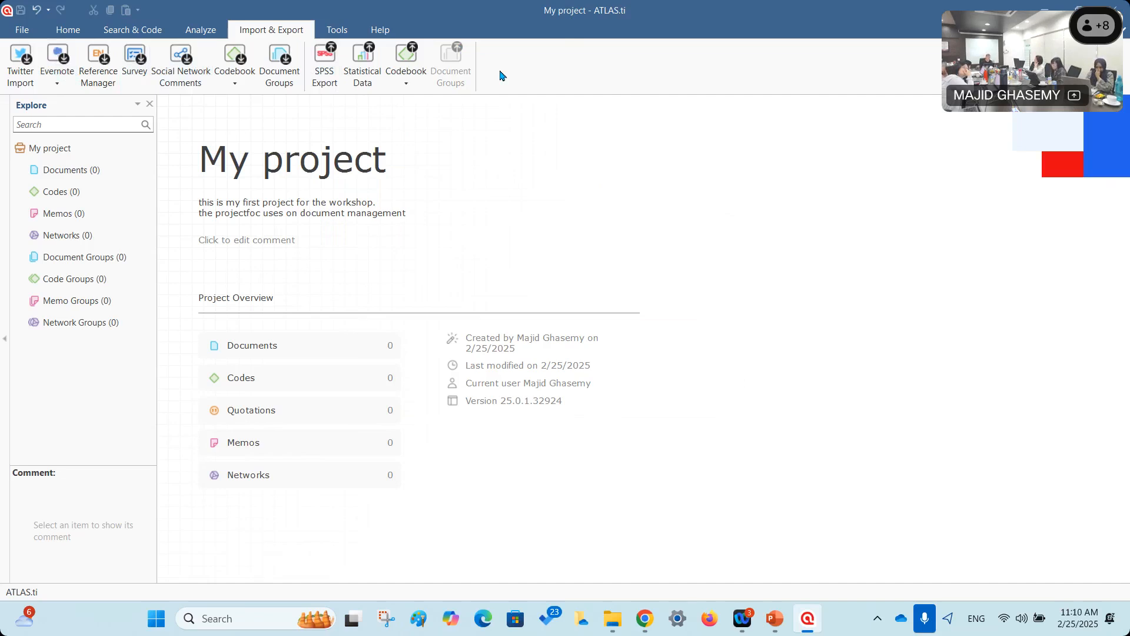
Cycle through Analyze, Home, Search & Code and Import & Export, ending on Tools.
click(200, 30)
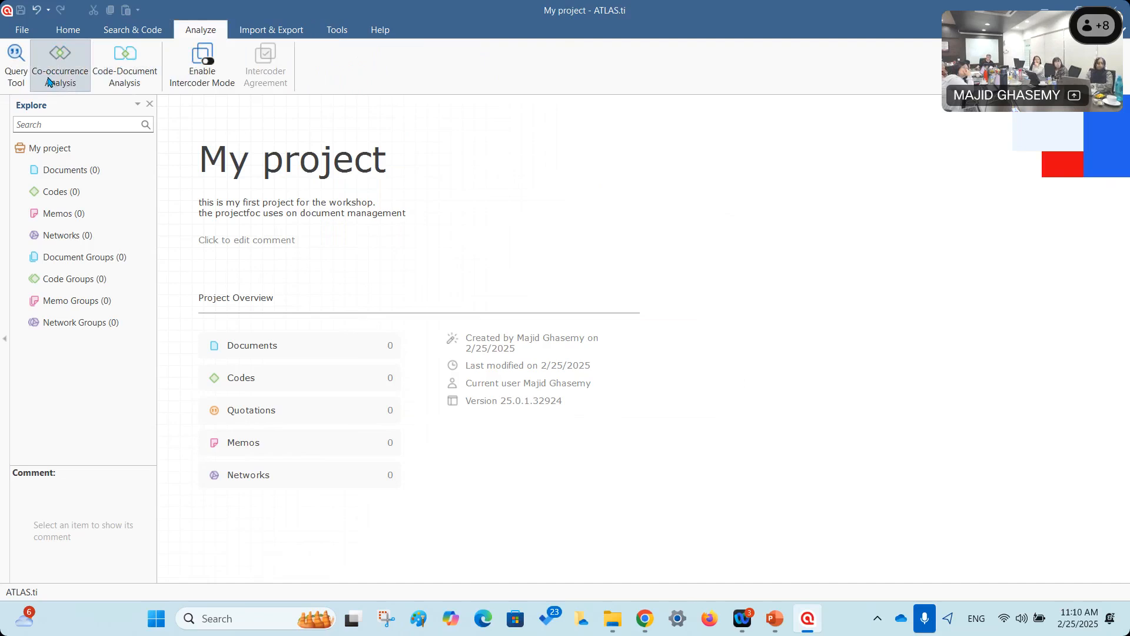
click(68, 30)
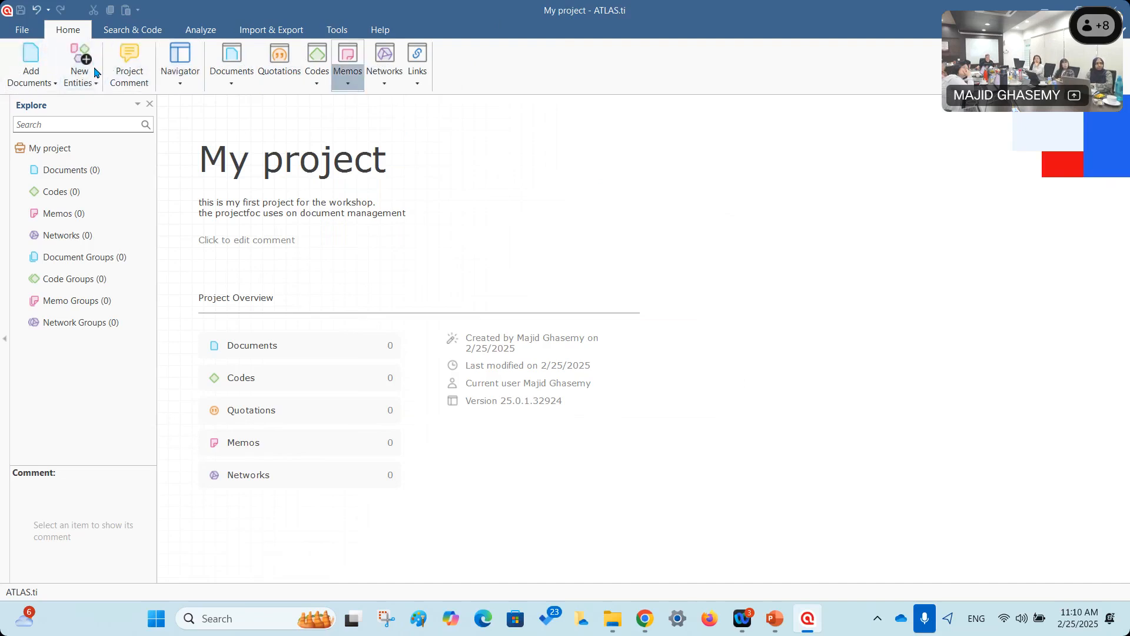
click(198, 33)
click(135, 31)
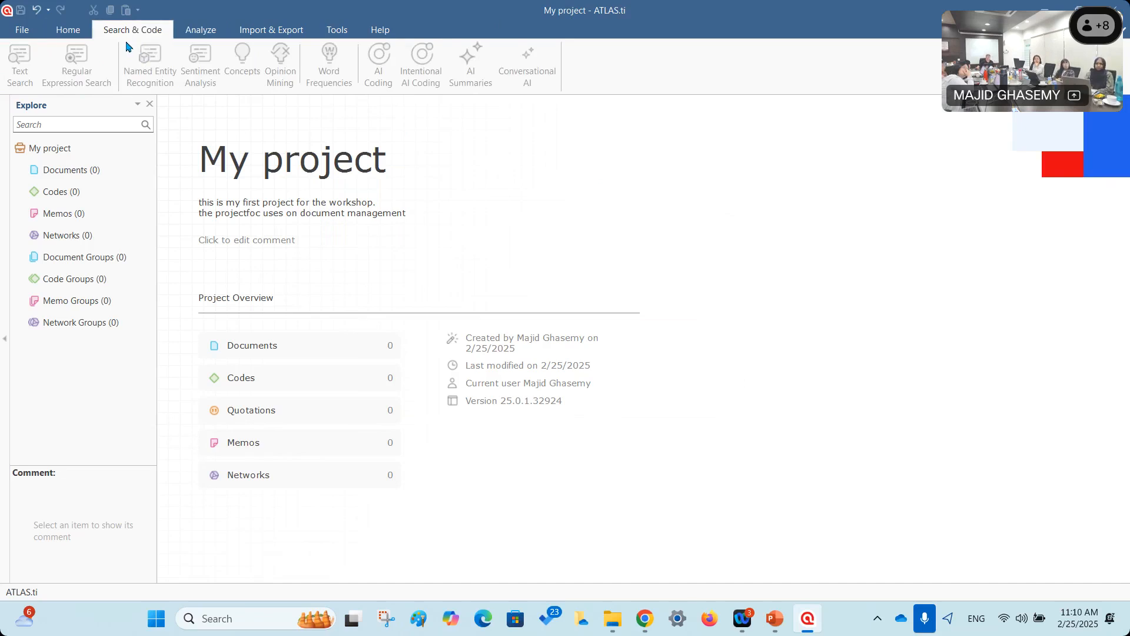
click(266, 34)
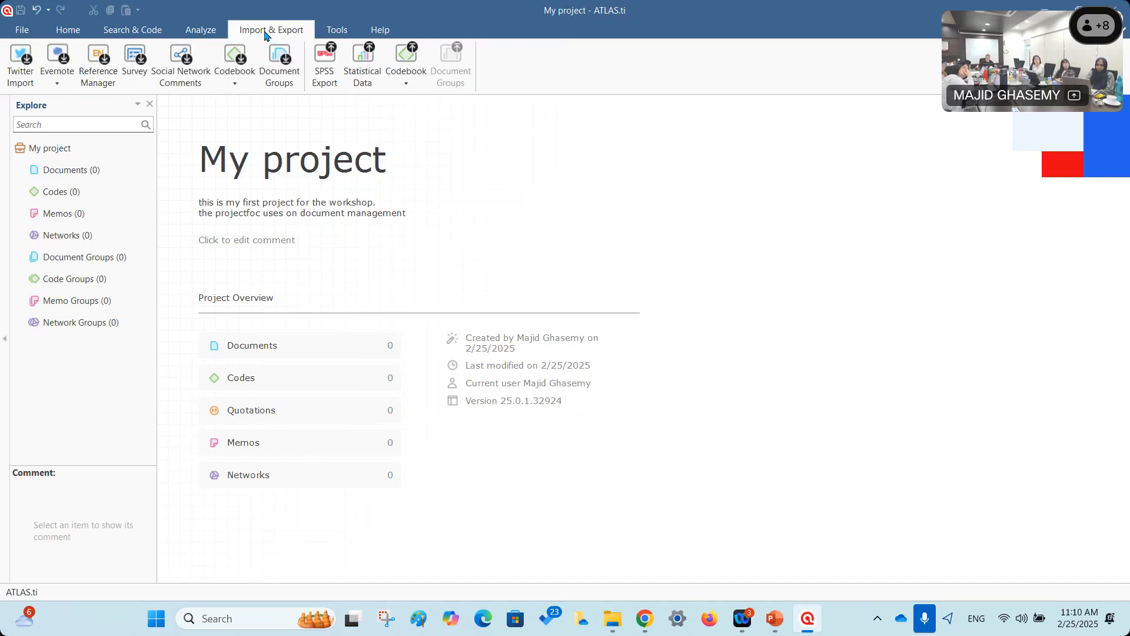
click(337, 30)
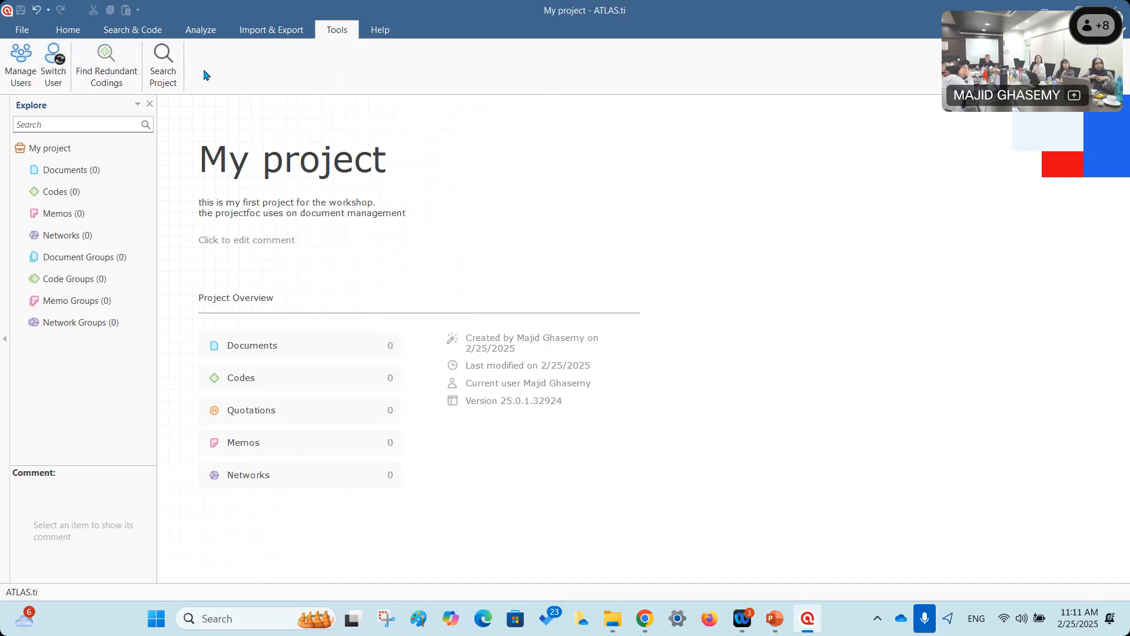
Look over the Help ribbon's support resources, then return to the Home ribbon.
click(381, 32)
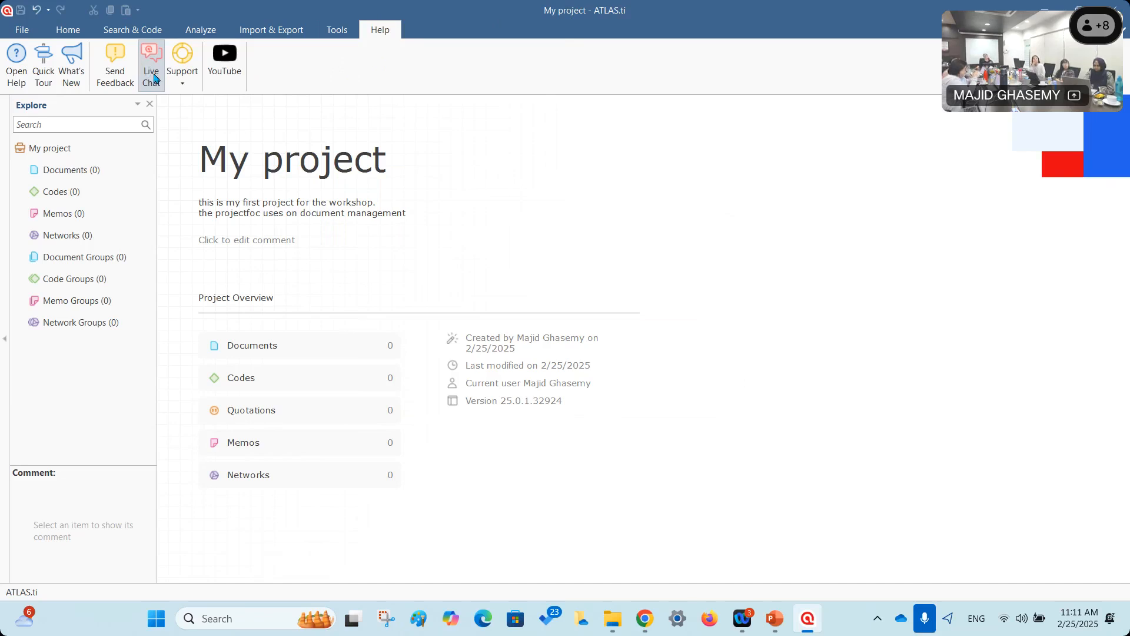
click(54, 32)
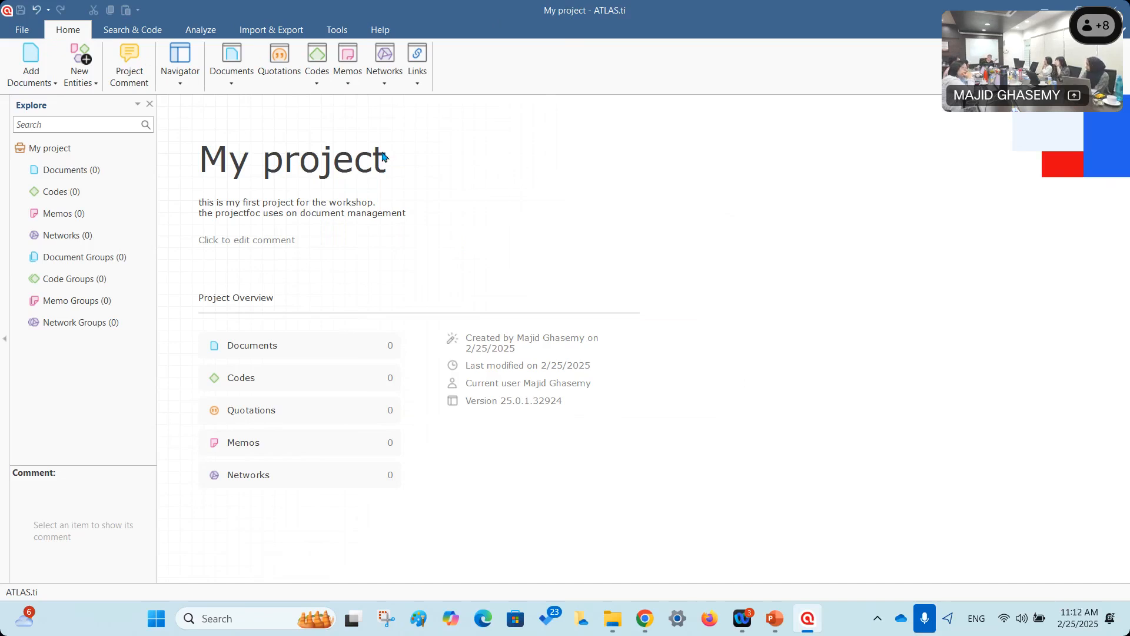
Start adding documents and browse BackUp (F:) to the ATLAS.ti workshop's 3- 25-26 Feb 2025 Files folder.
click(31, 56)
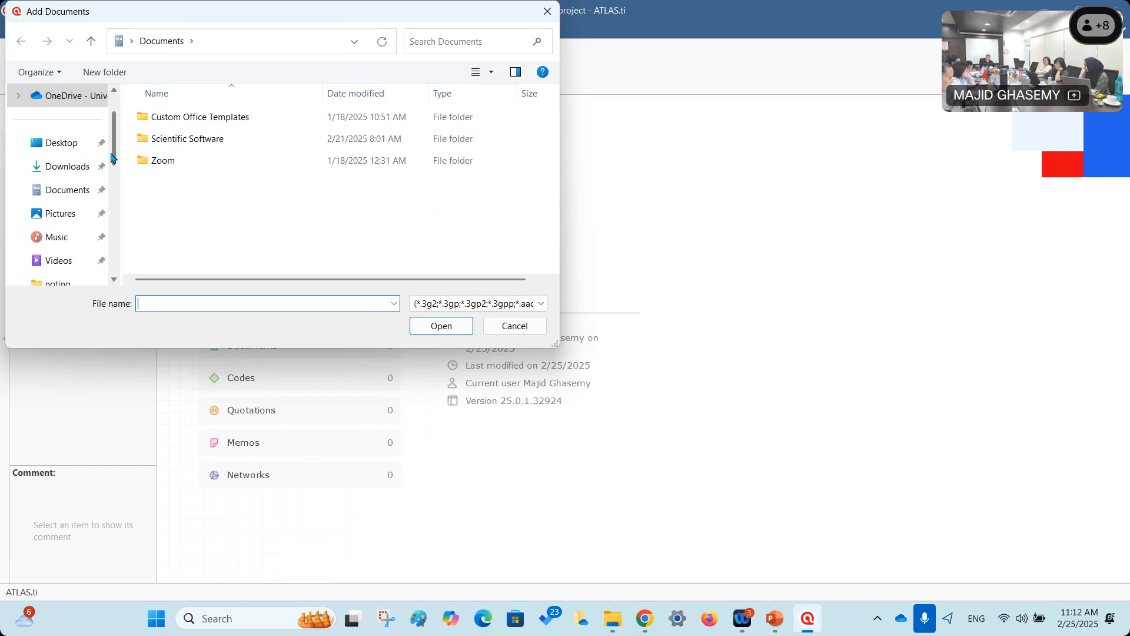
drag(114, 159, 112, 272)
click(52, 216)
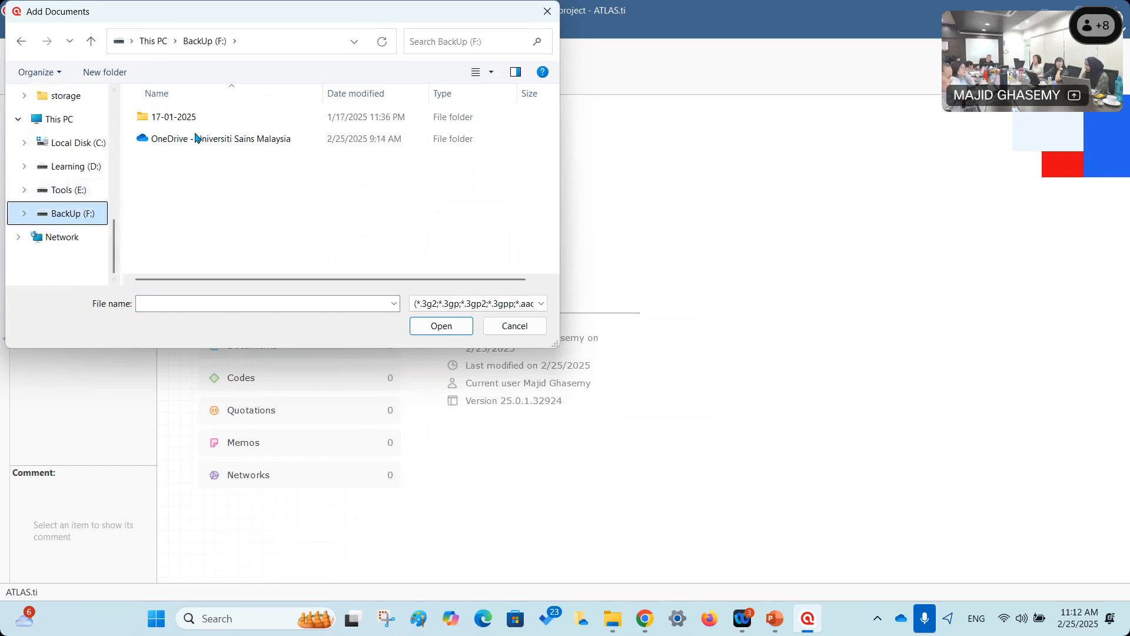
double_click(197, 139)
scroll(236, 236, down, 3)
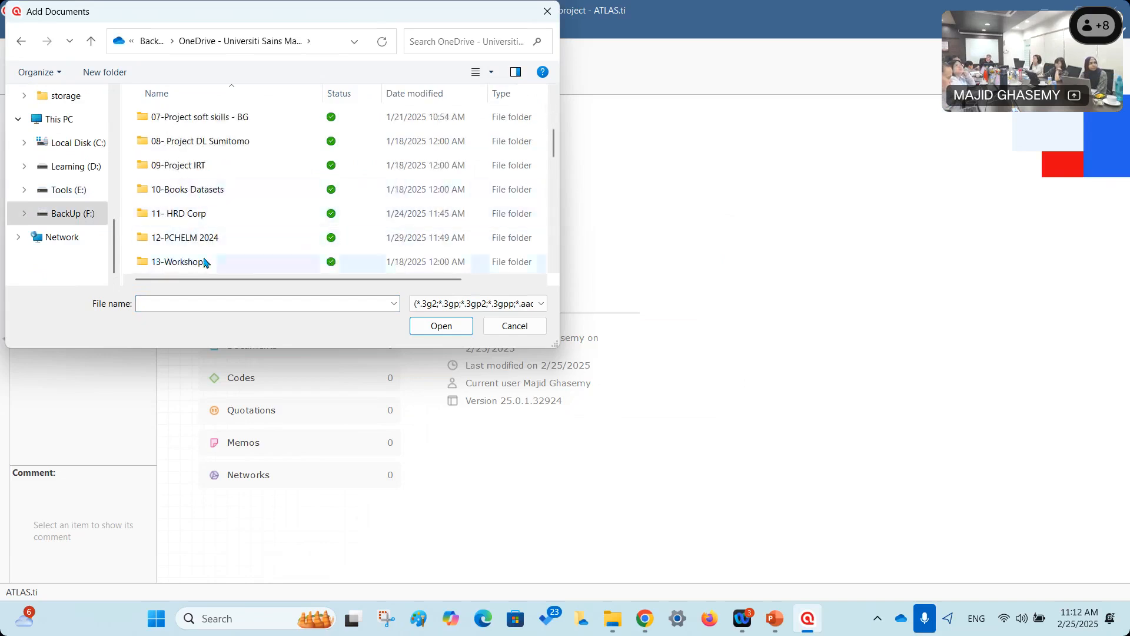
double_click(205, 261)
double_click(172, 119)
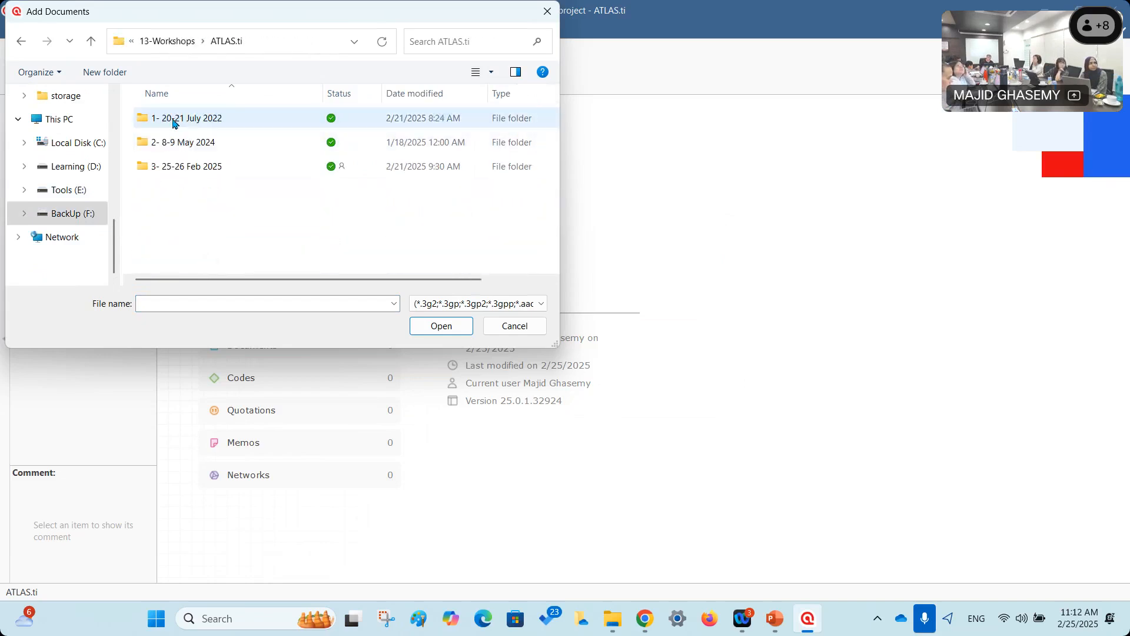
double_click(199, 169)
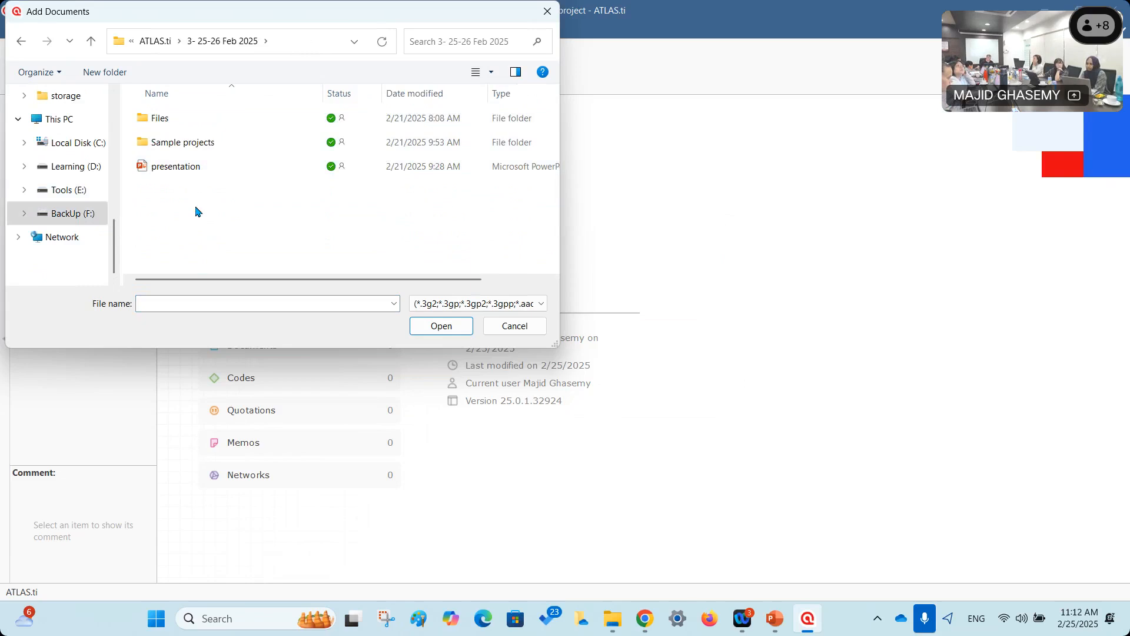
double_click(166, 119)
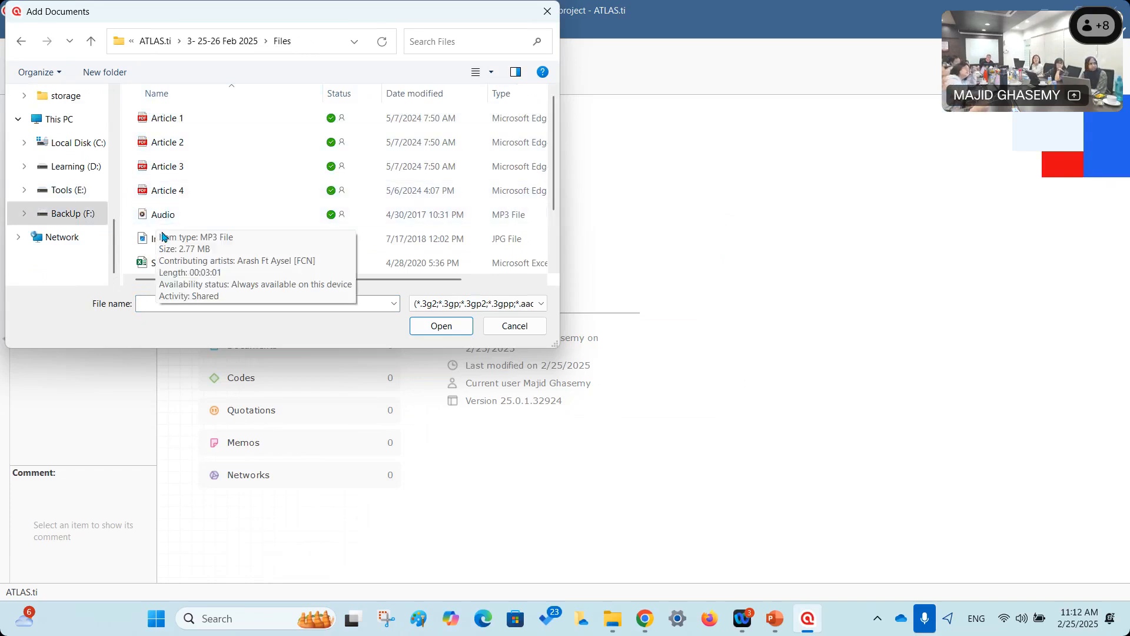
Select Article 1 through Word 2- Mini project and add all ten files.
scroll(163, 247, down, 1)
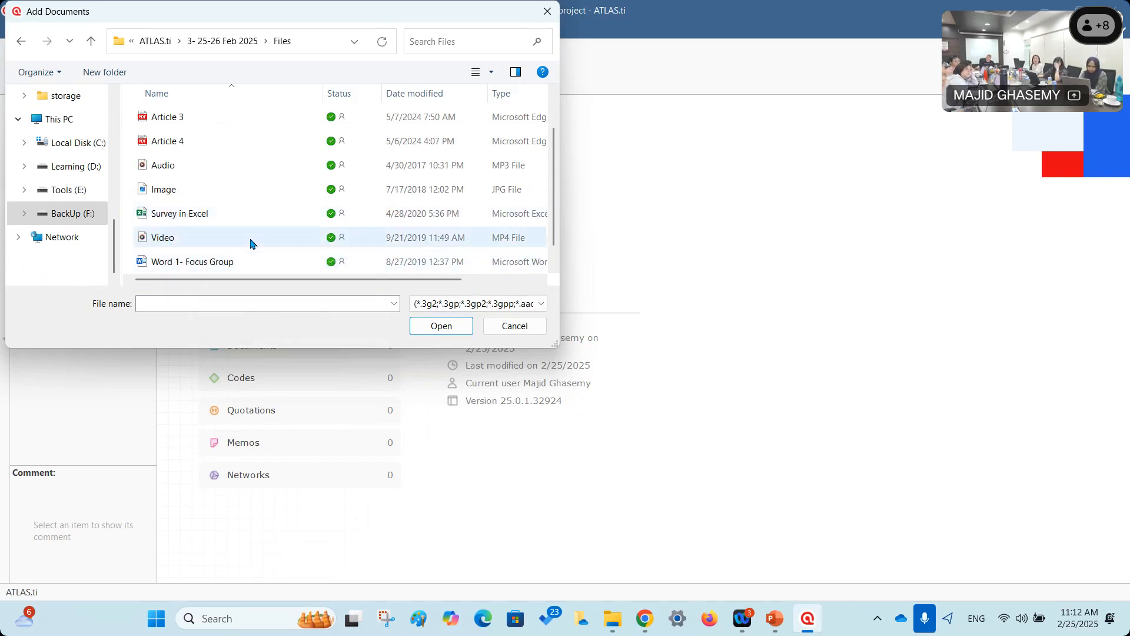
scroll(177, 262, down, 1)
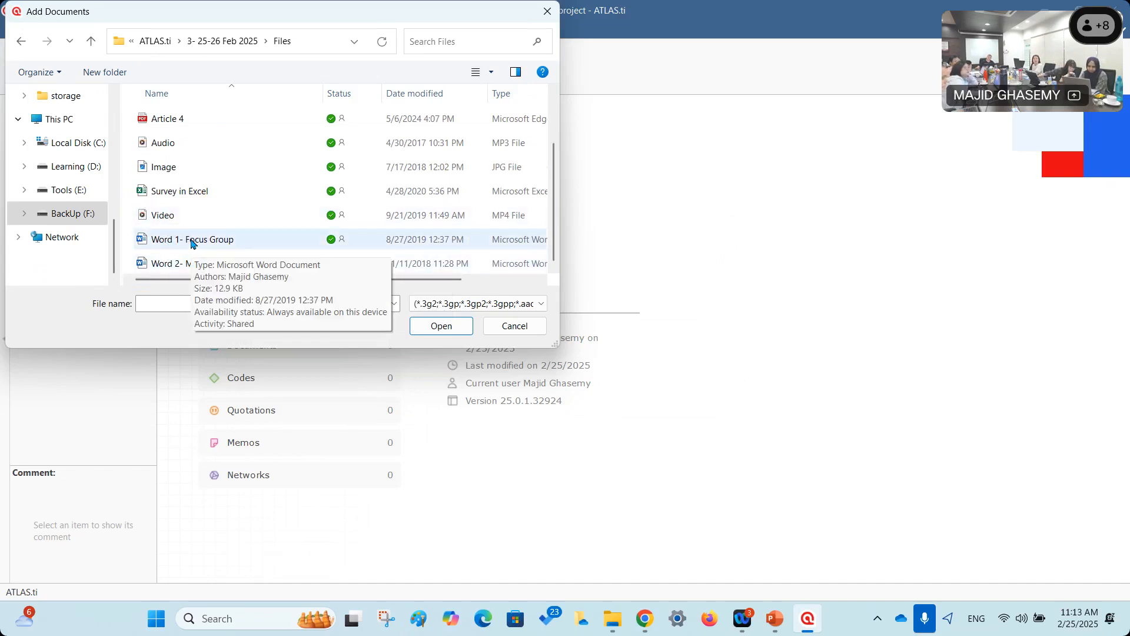
scroll(217, 123, up, 1)
click(206, 118)
scroll(232, 197, down, 1)
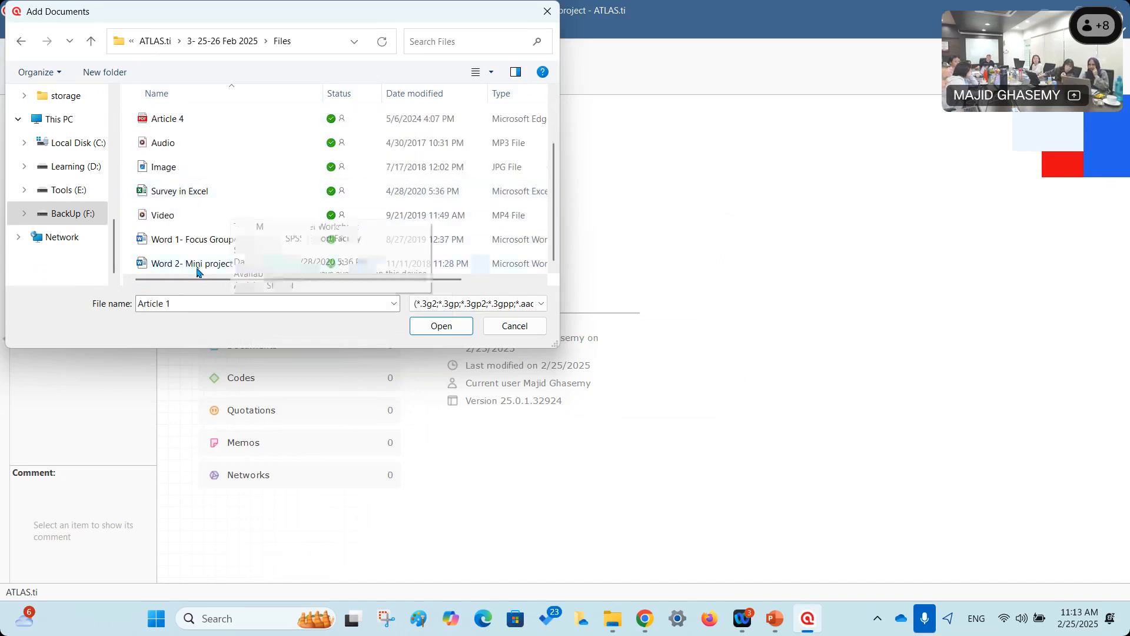
shift+click(197, 266)
scroll(248, 146, up, 1)
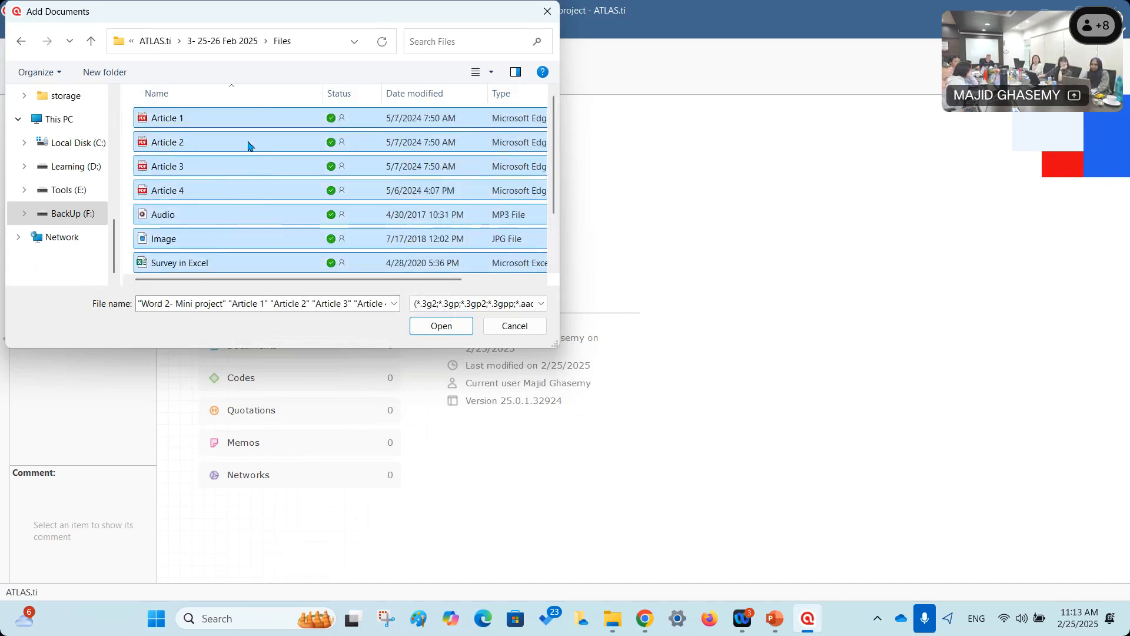
scroll(273, 148, down, 1)
click(433, 328)
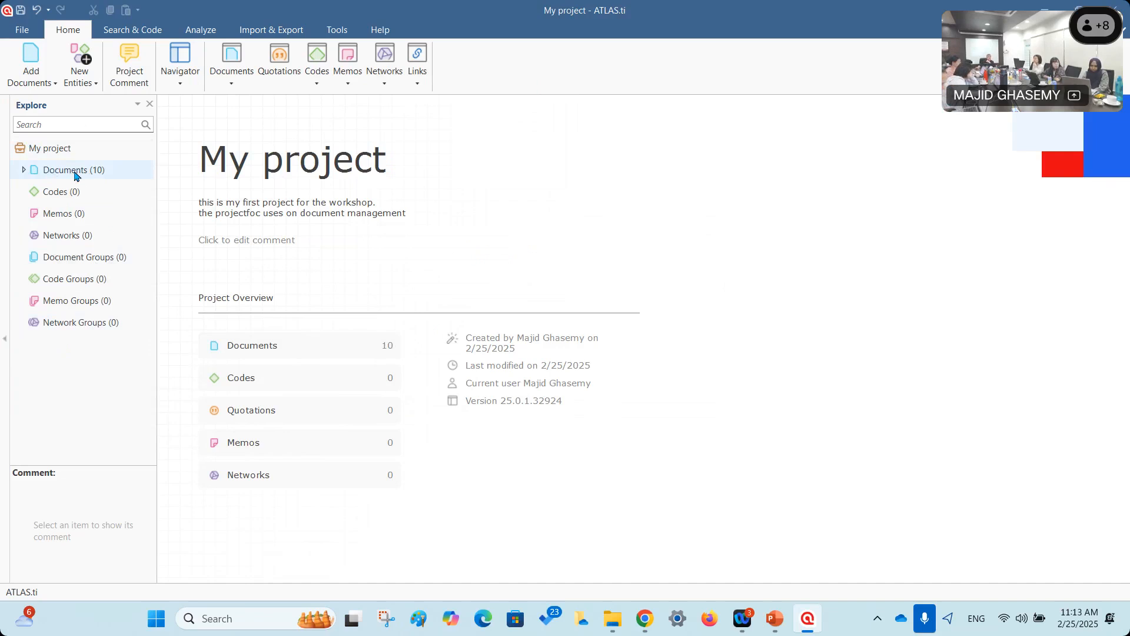
Expand the Documents list and widen the Explore tree to show names like D 10: Word 2- Mini project.
click(24, 171)
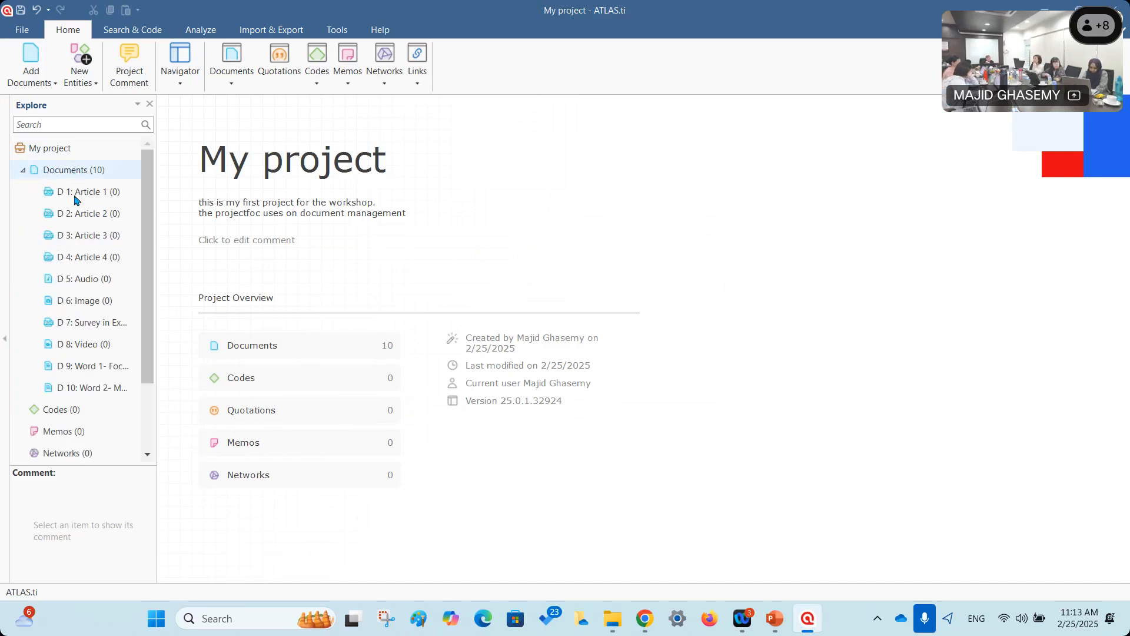
drag(155, 356, 224, 372)
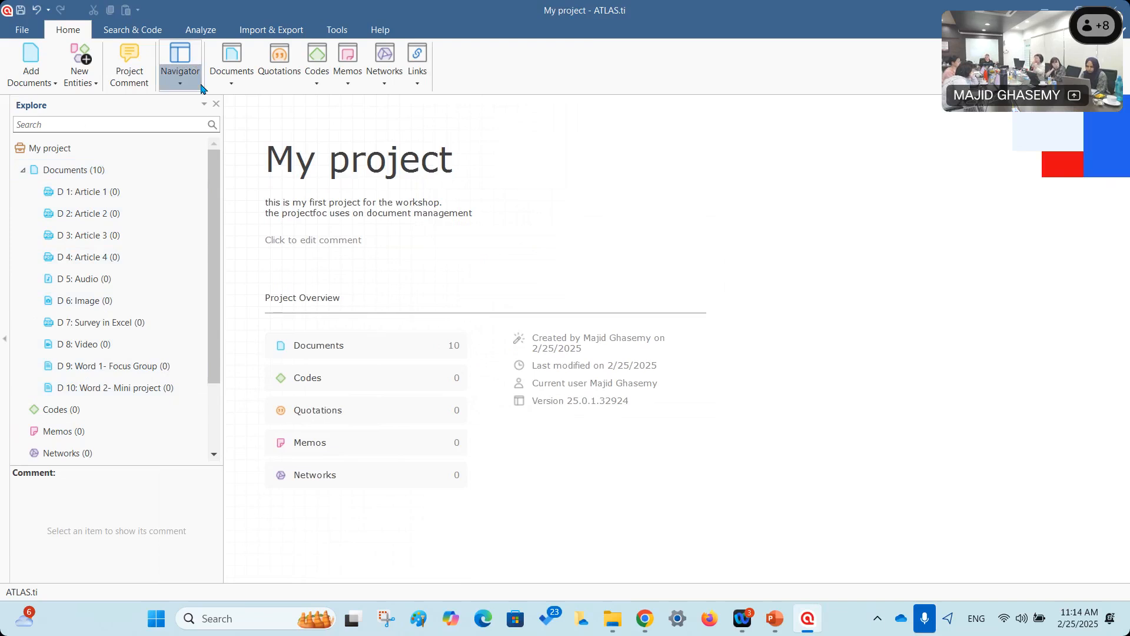
Open D 1: Article 1, rescale its page view, and scroll down to the abstract on page 2.
click(86, 193)
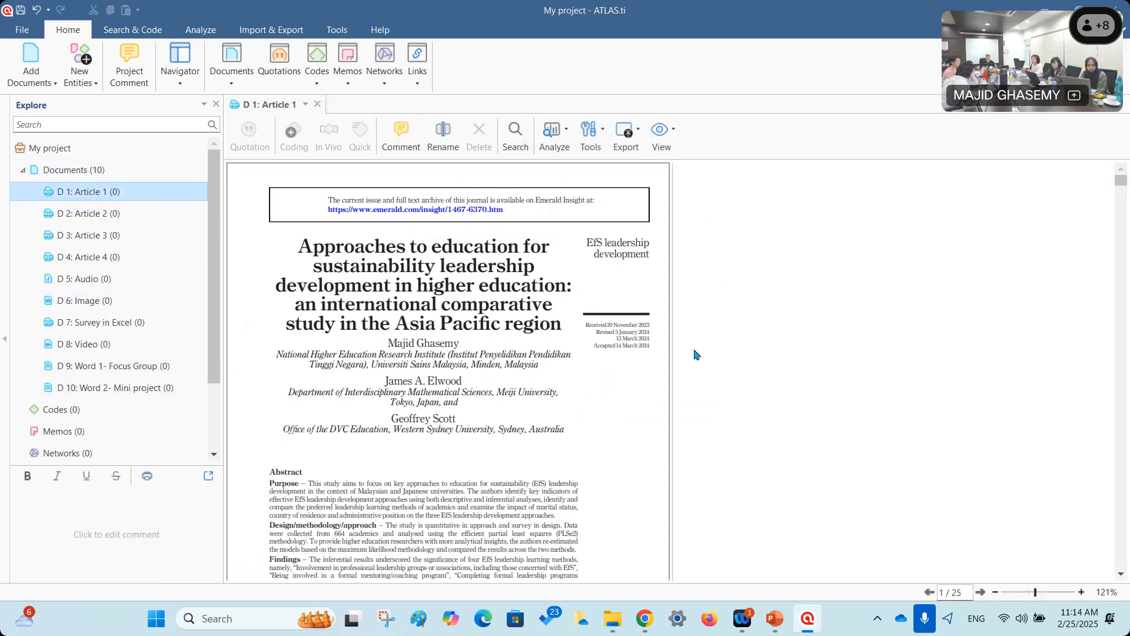
drag(673, 348, 929, 343)
drag(766, 328, 840, 342)
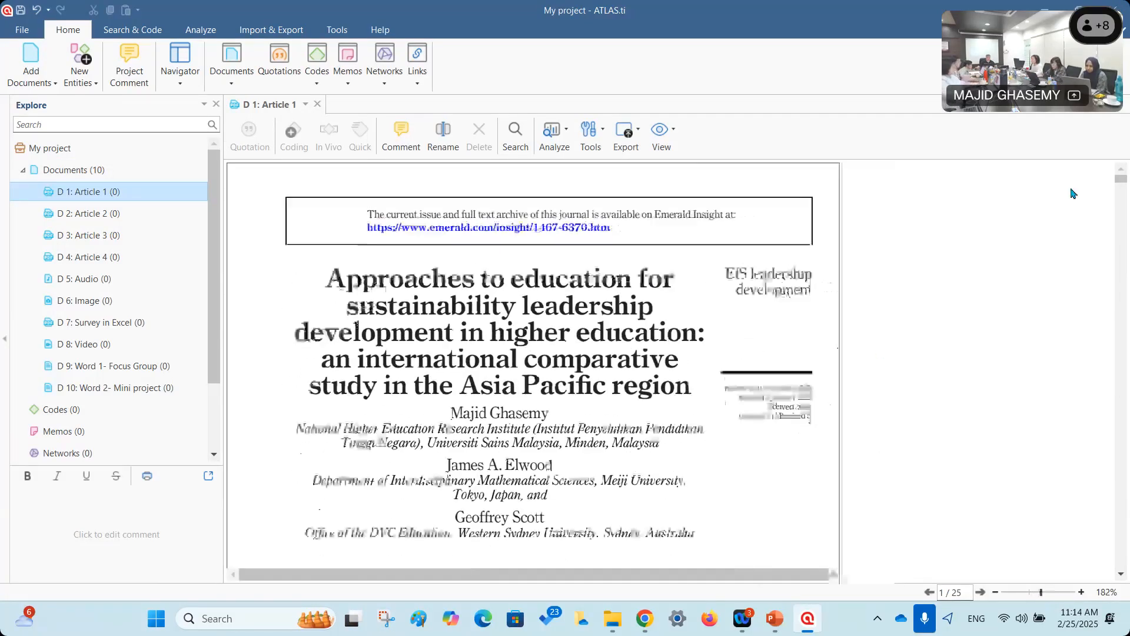
mouse_move(1124, 184)
mouse_down()
mouse_move(1117, 238)
mouse_move(1114, 172)
mouse_up()
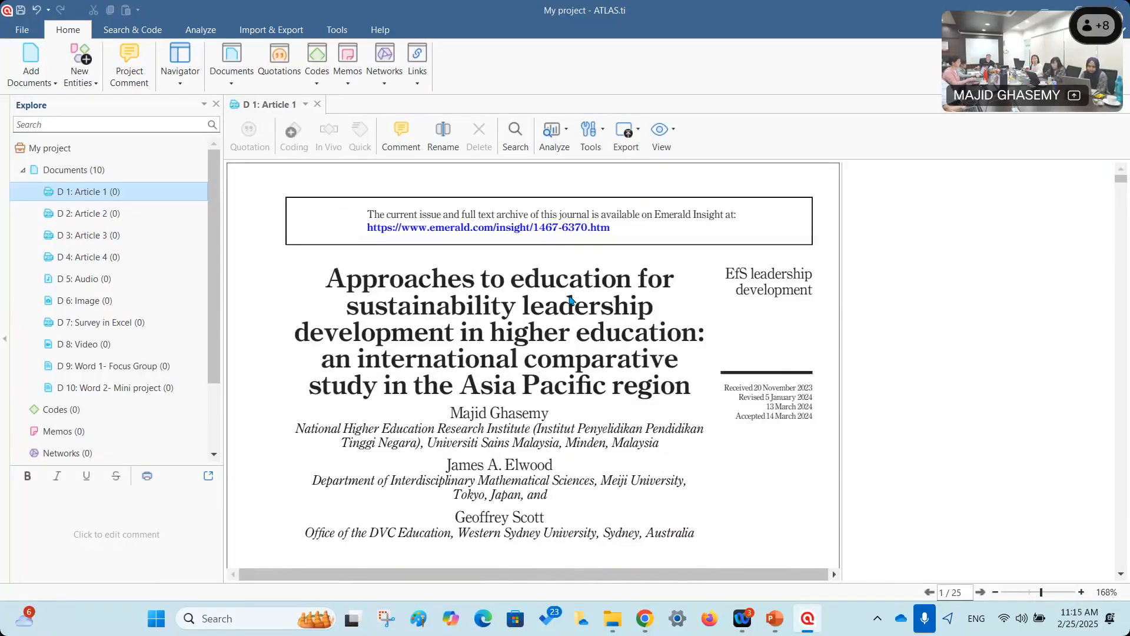
scroll(569, 294, down, 10)
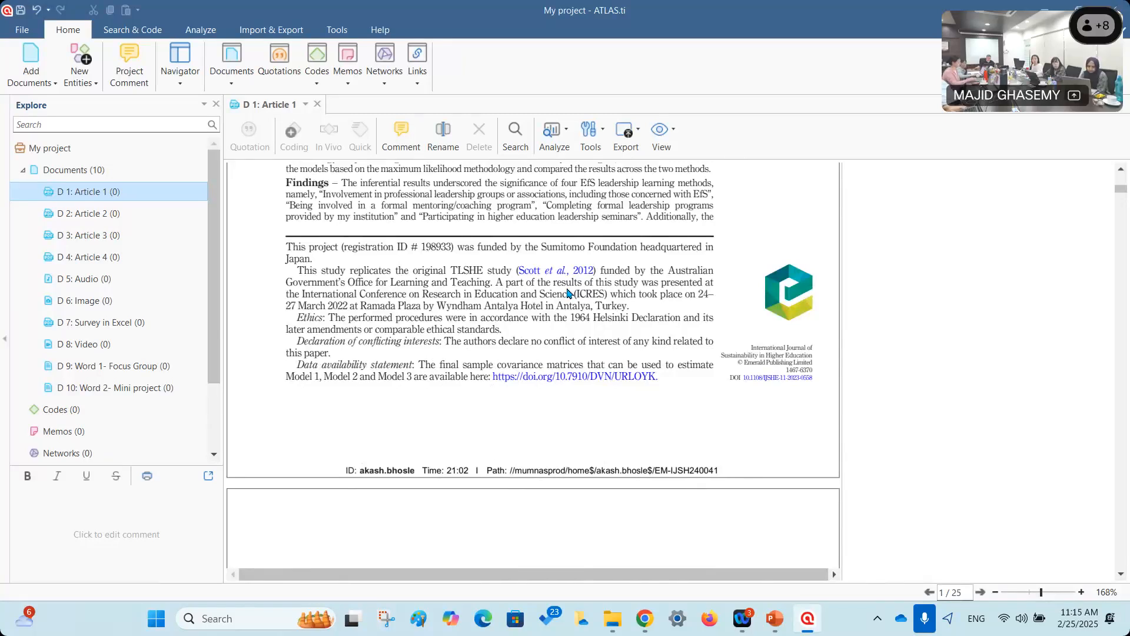
scroll(568, 294, down, 5)
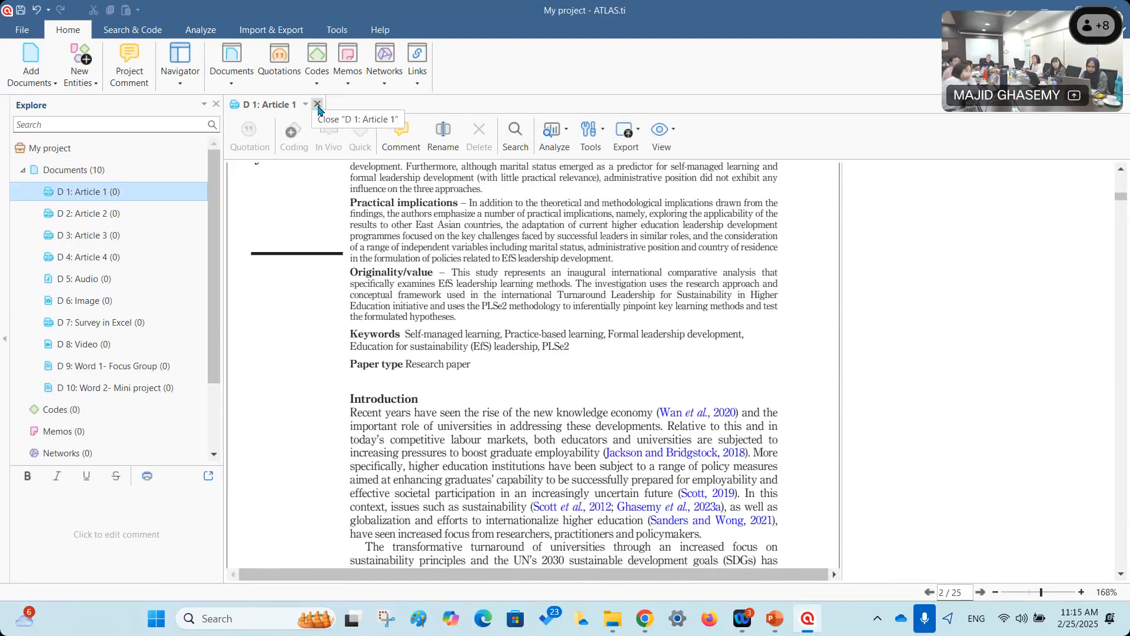
Open D 6: Image, compare it with Article 1, and rescale the Leadership picture.
double_click(81, 302)
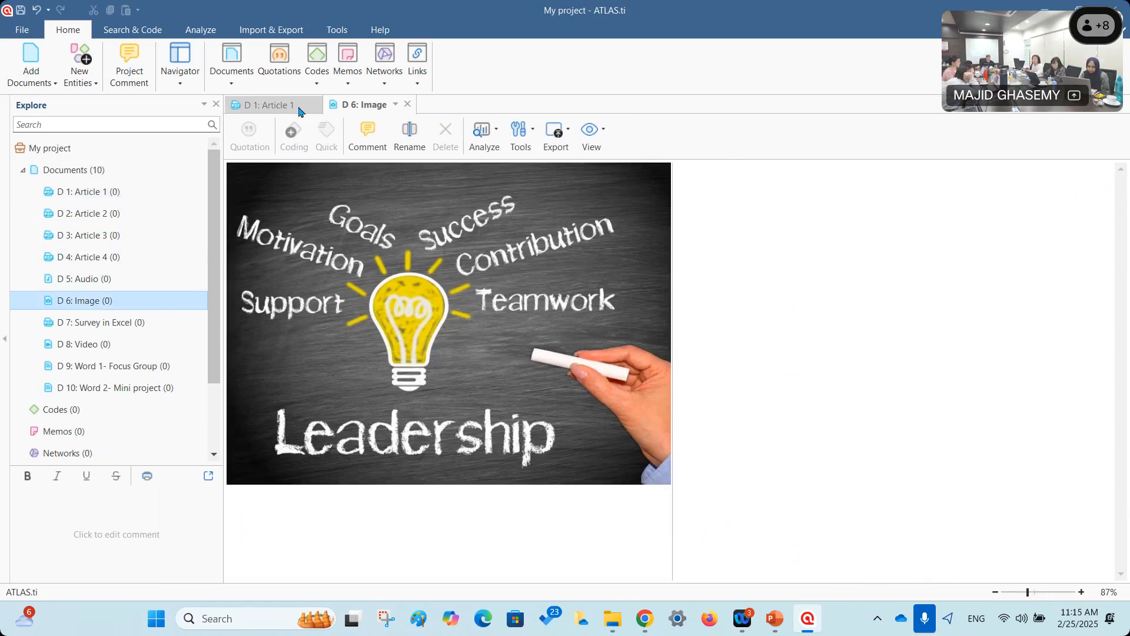
click(266, 106)
click(360, 108)
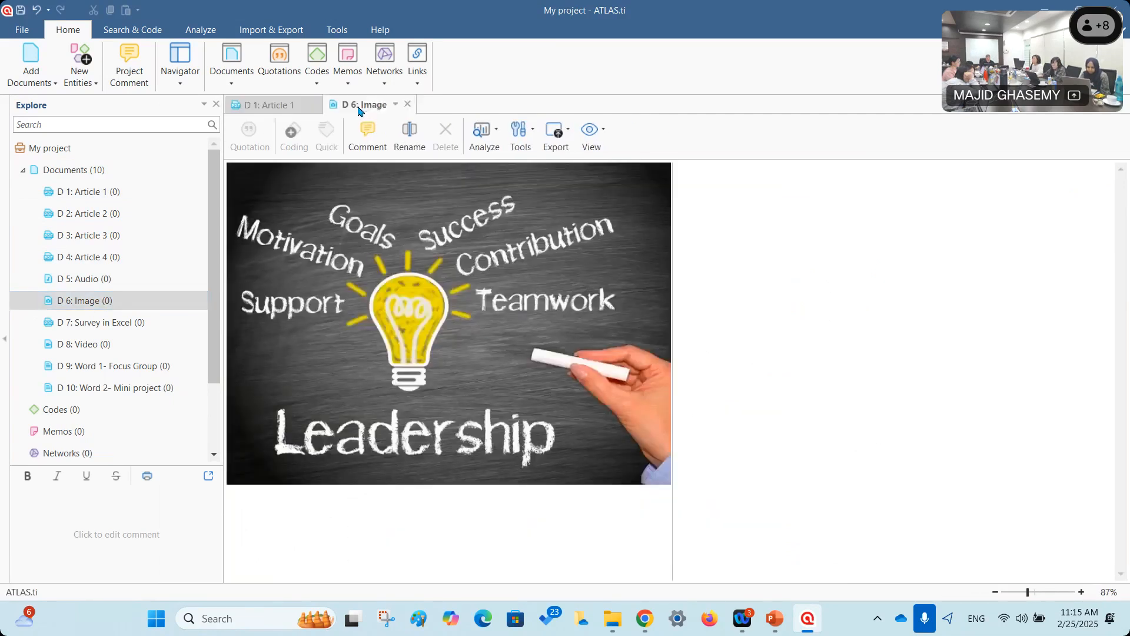
drag(673, 321, 740, 311)
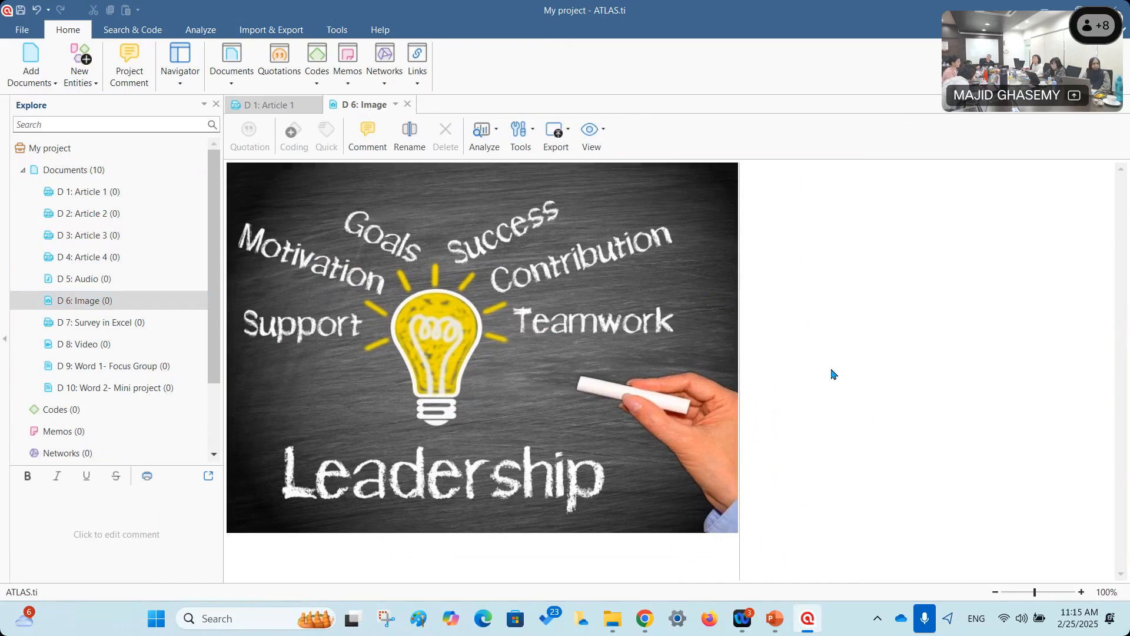
click(81, 347)
Open D 8: Video, play it, and pause at 00:18 of 03:36.
double_click(80, 347)
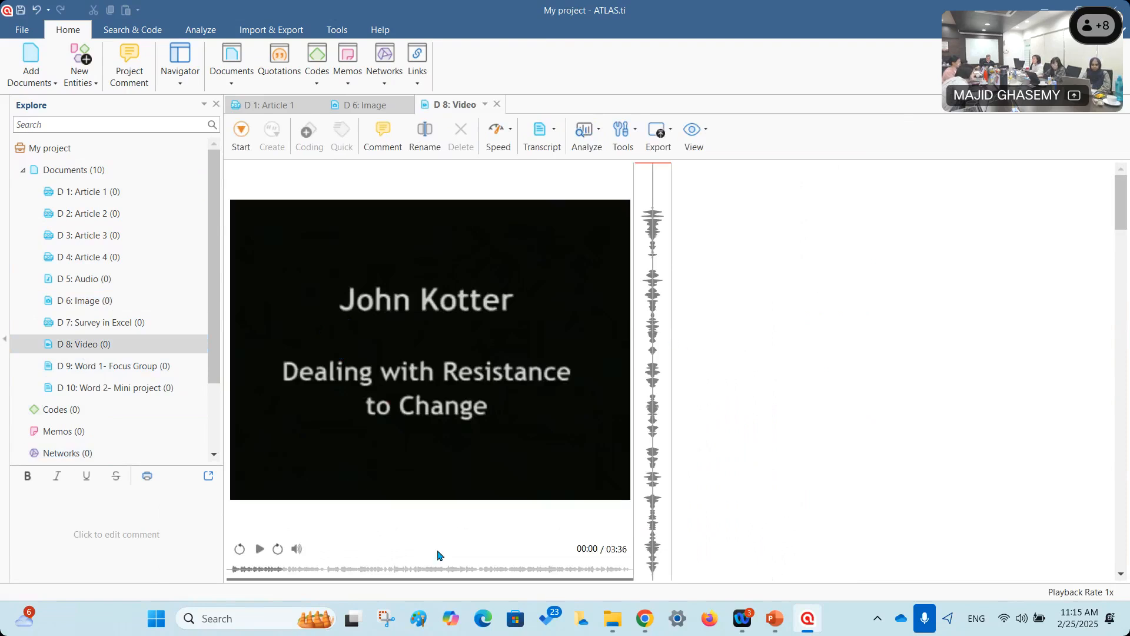
click(260, 549)
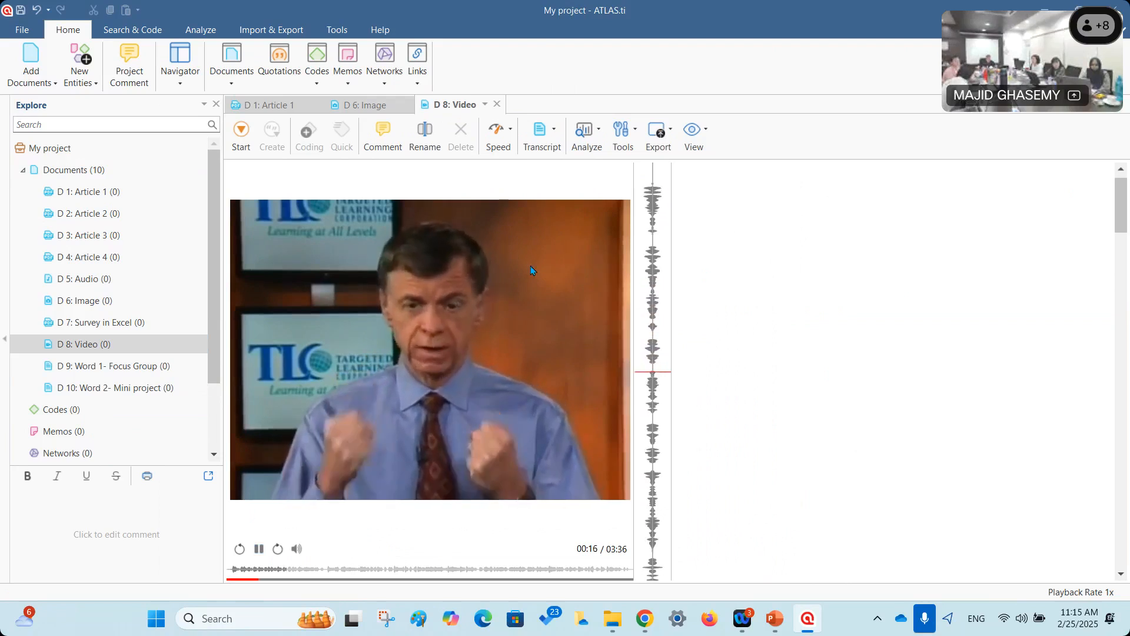
click(443, 437)
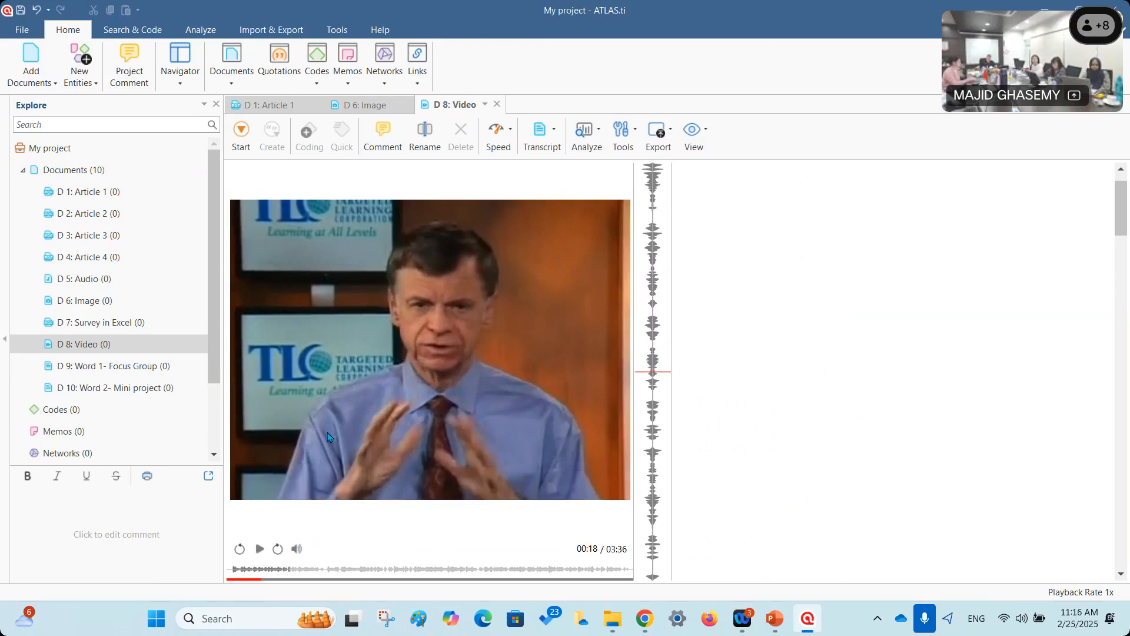
Open D 5: Audio, play, skip ahead on the waveform, pause, and resume toward 00:30 of 03:01.
double_click(94, 286)
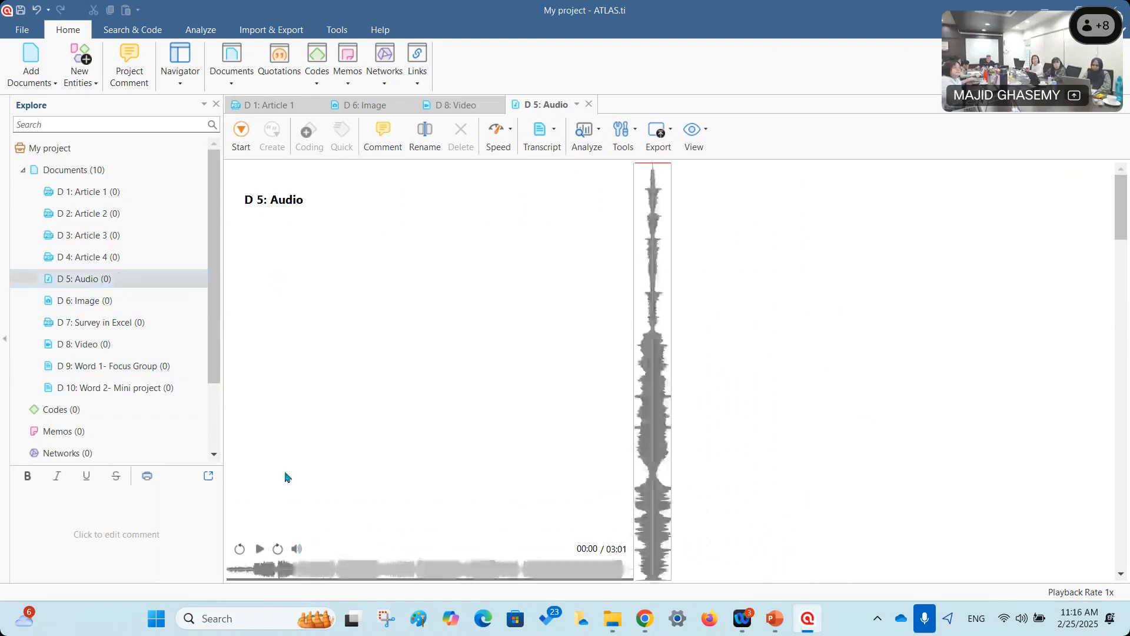
click(260, 549)
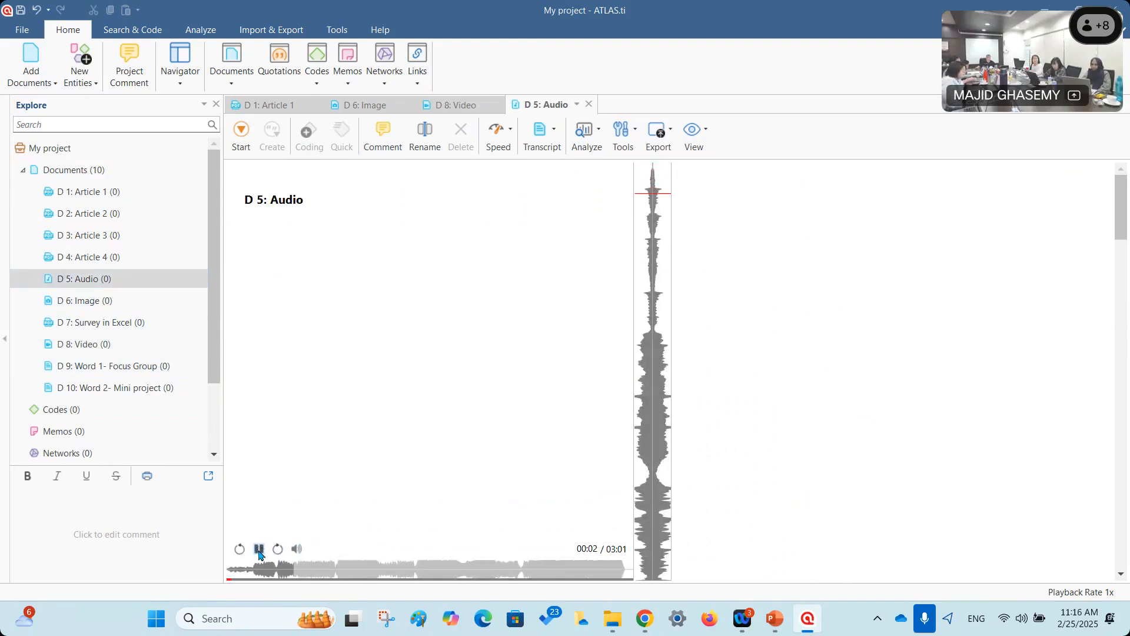
click(259, 552)
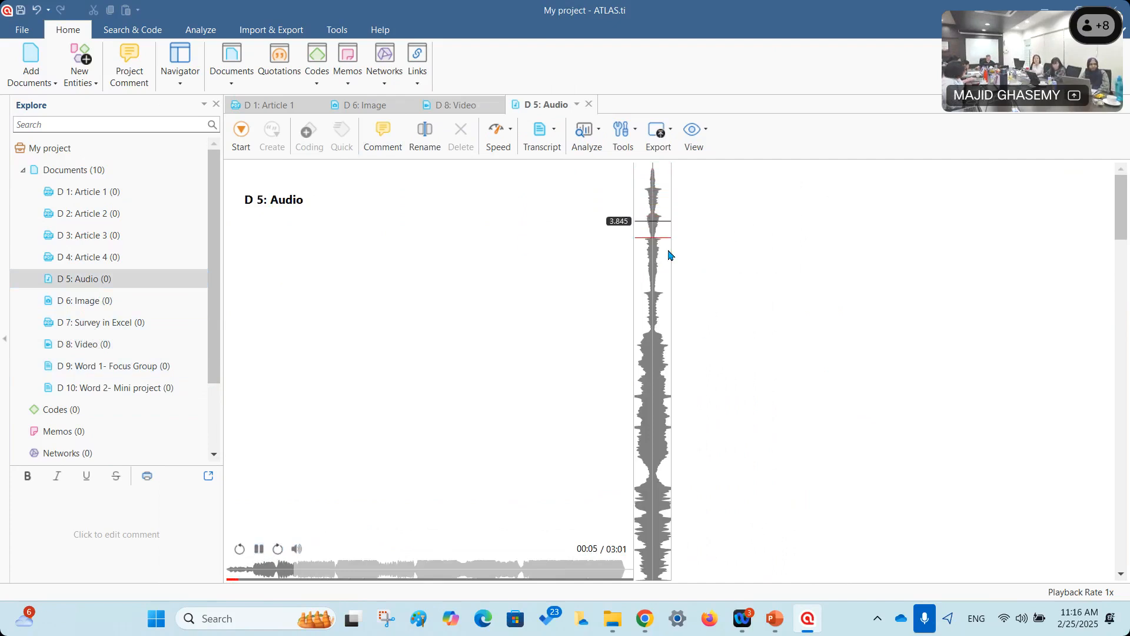
click(669, 294)
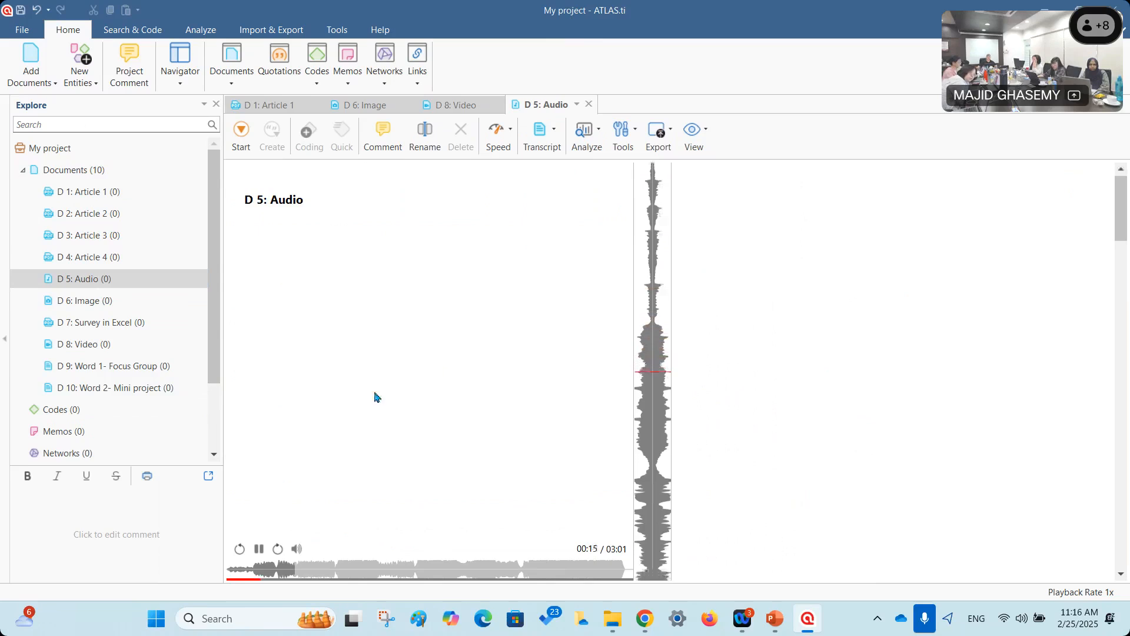
click(261, 550)
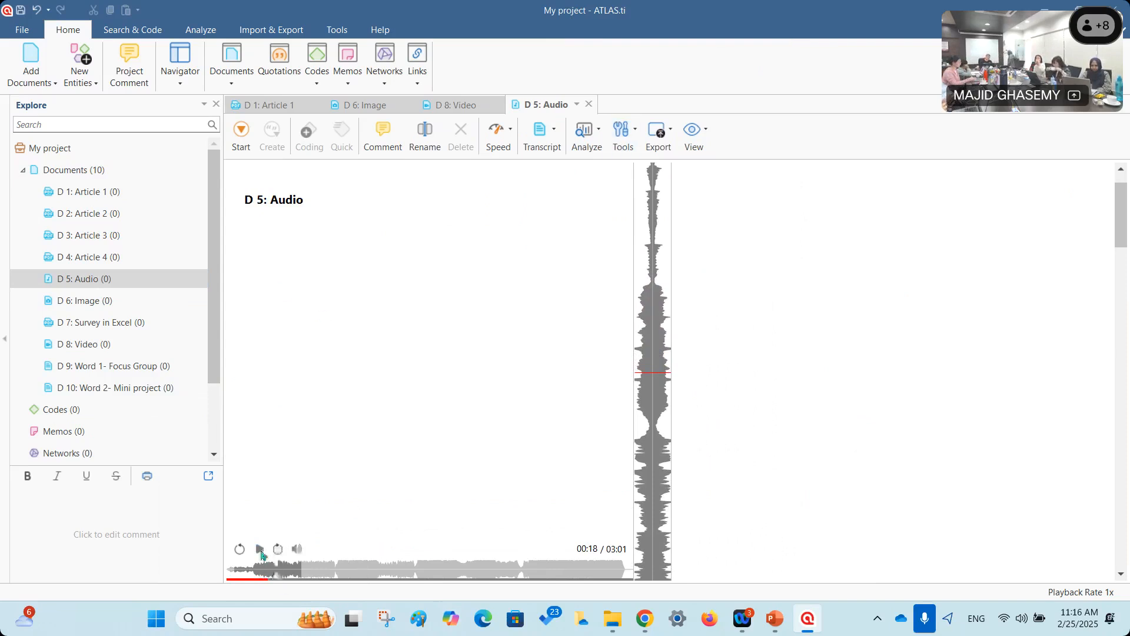
click(260, 550)
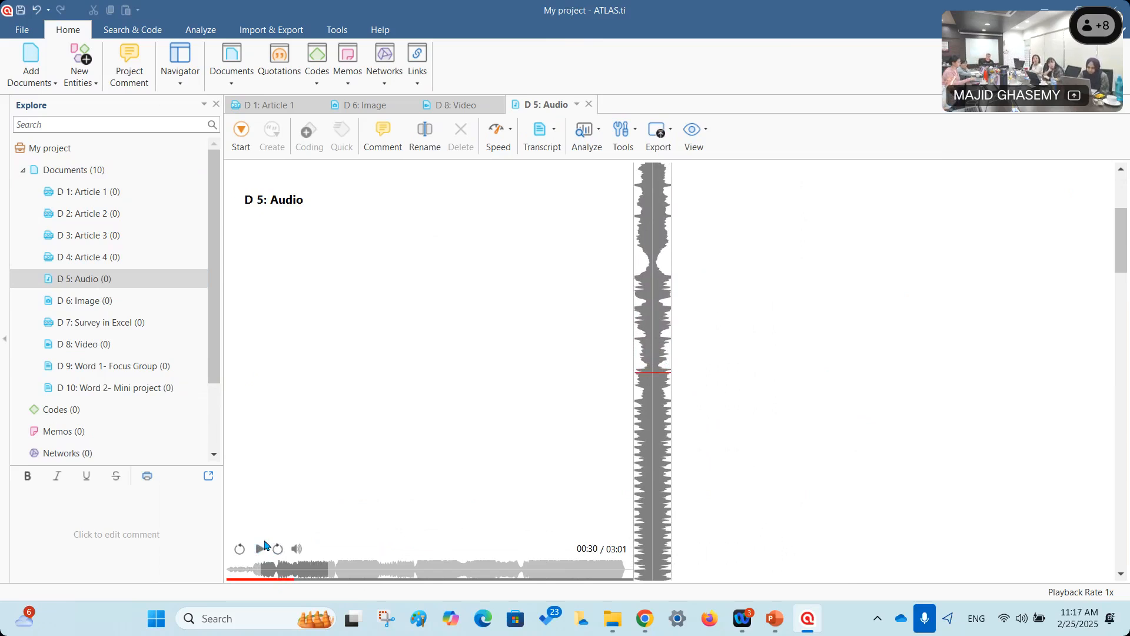
Cycle through the open documents, then close the D 5: Audio and D 8: Video tabs.
click(455, 106)
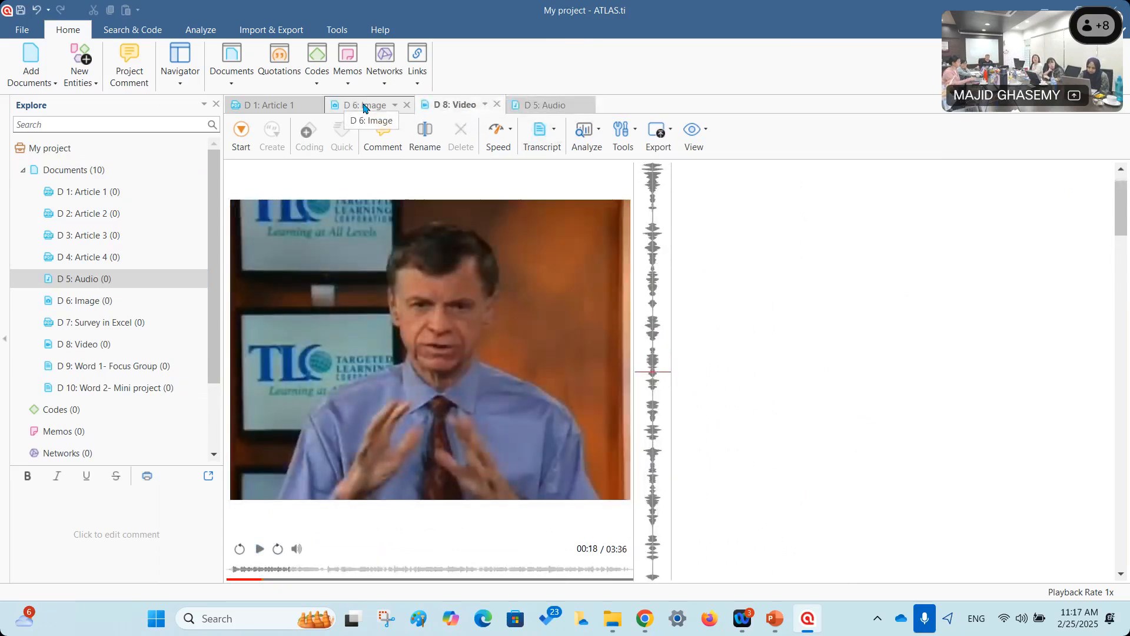
click(364, 106)
click(305, 108)
click(365, 106)
click(455, 106)
click(546, 106)
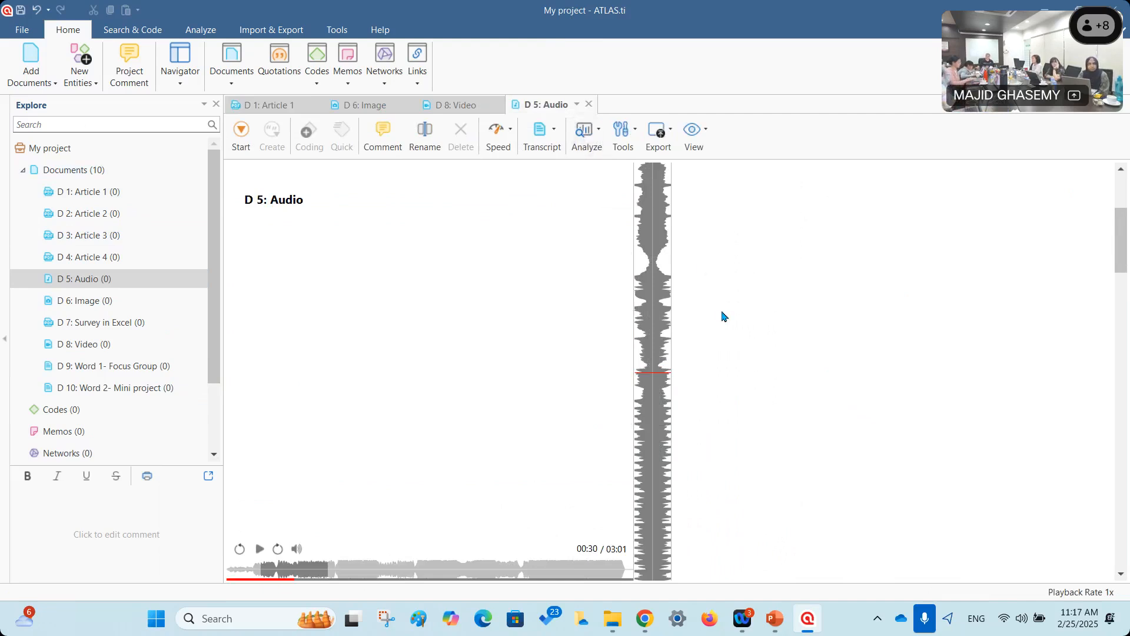
click(589, 104)
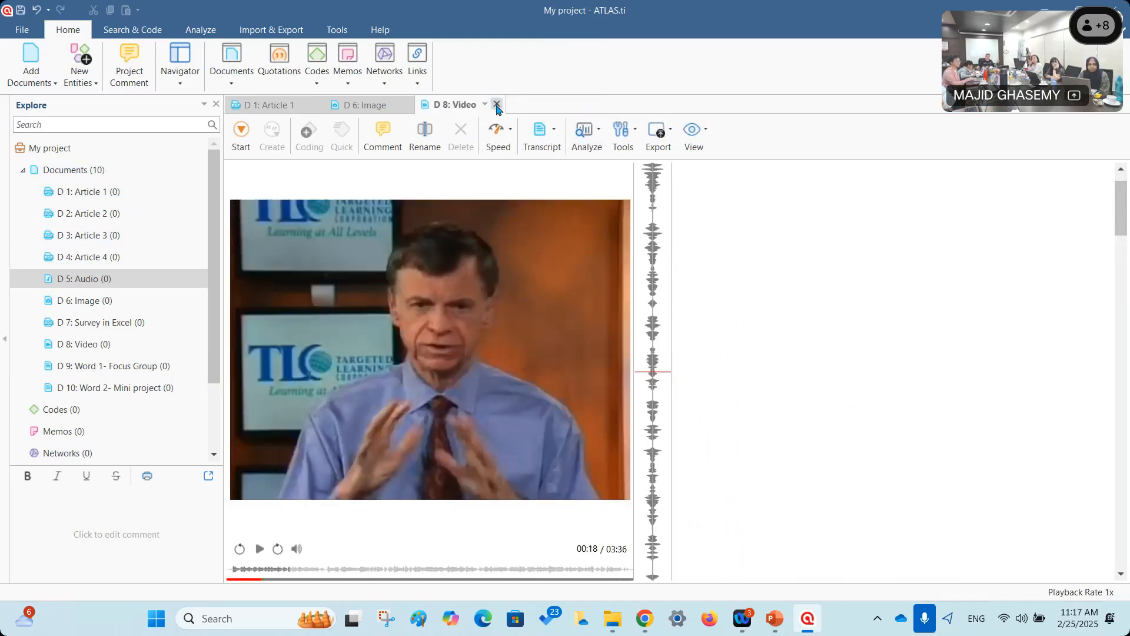
click(497, 104)
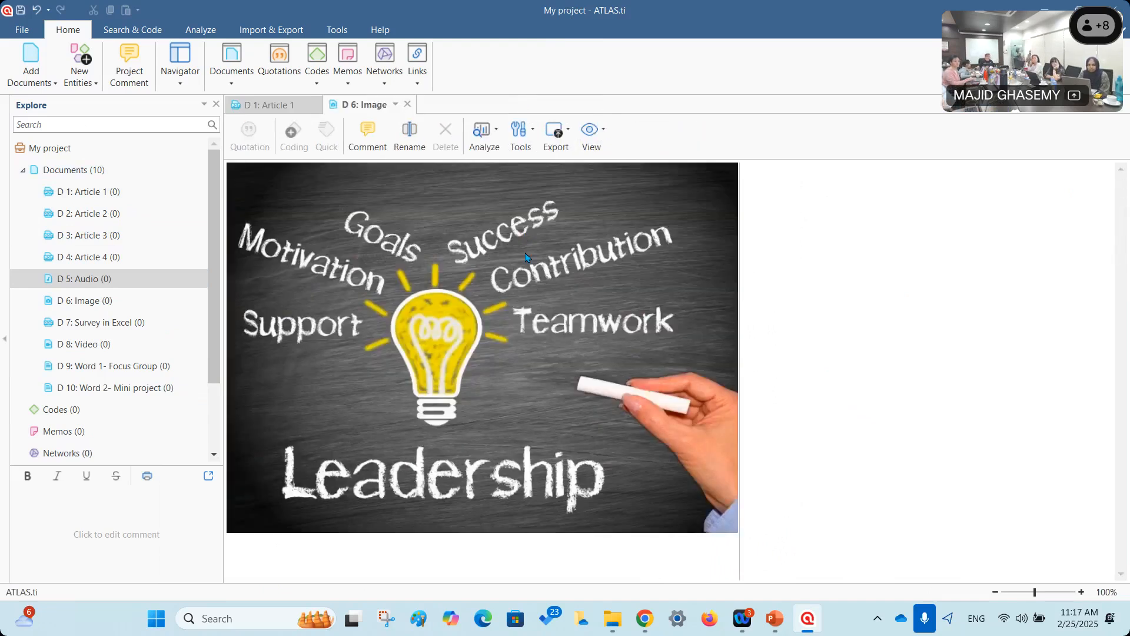
Reopen D 5: Audio and play it from the start to about 00:29.
double_click(126, 279)
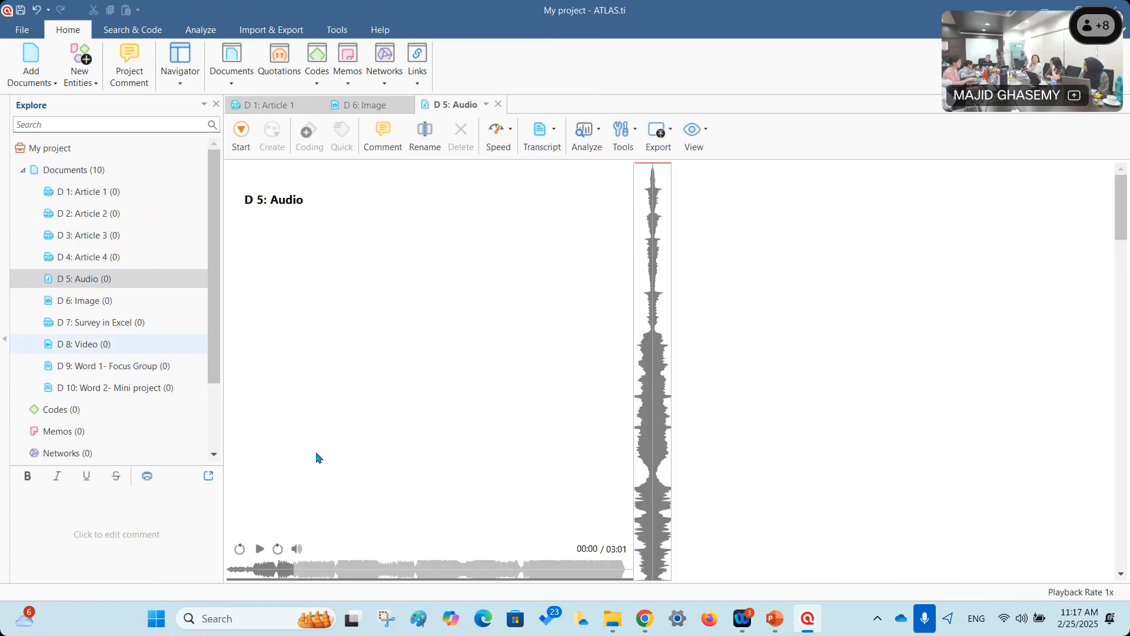
click(260, 549)
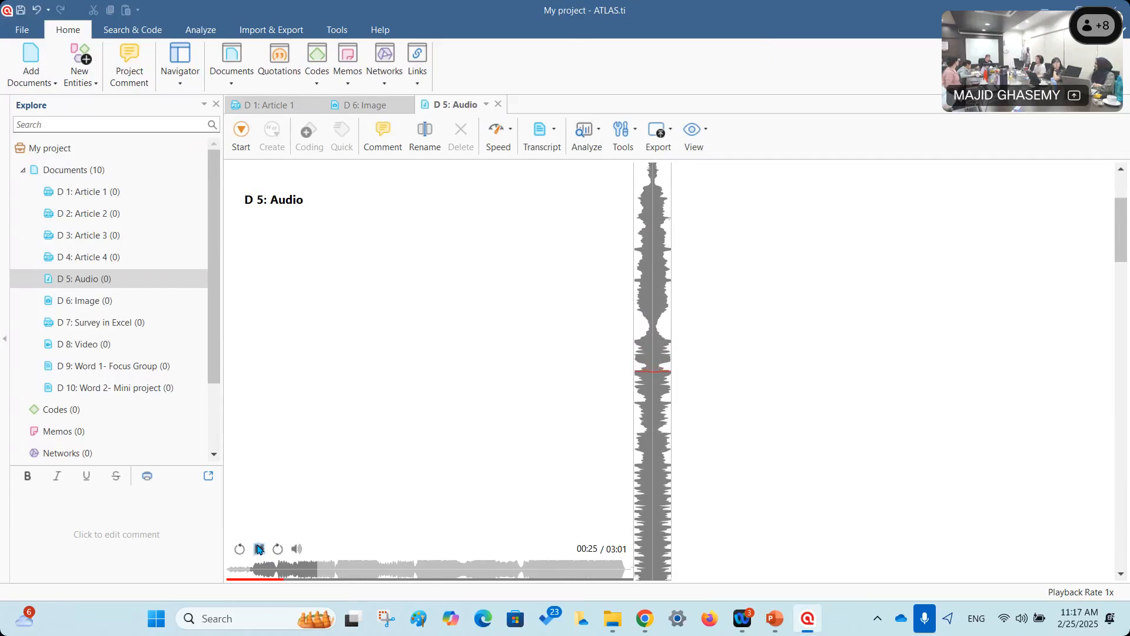
click(259, 549)
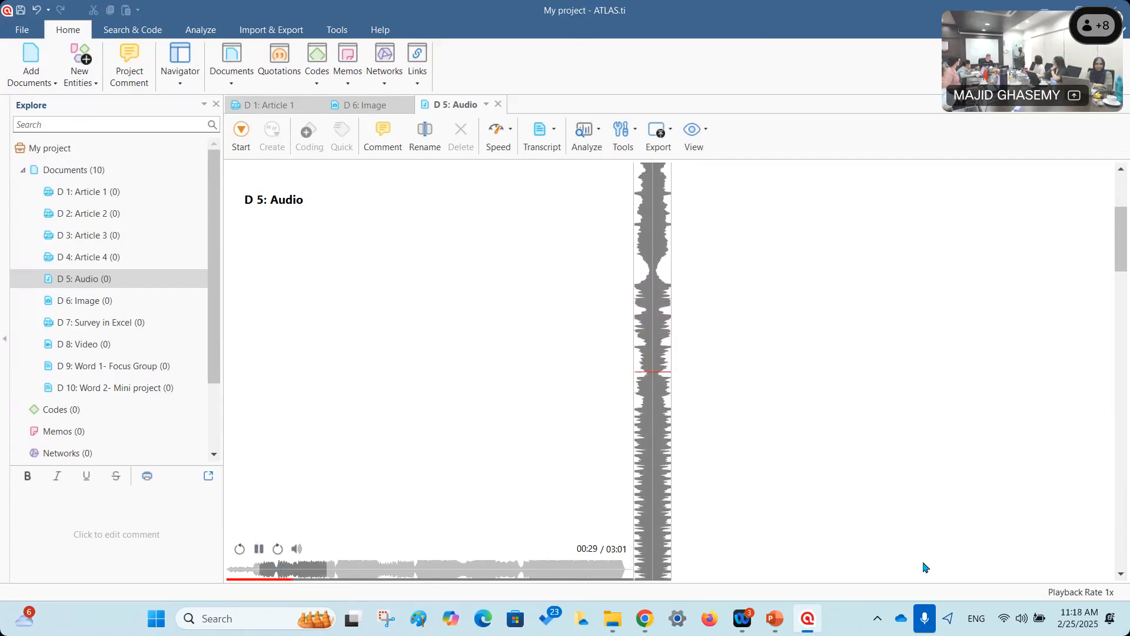
Lower the system volume and switch sound output to Speakers (Senary Audio).
click(1021, 627)
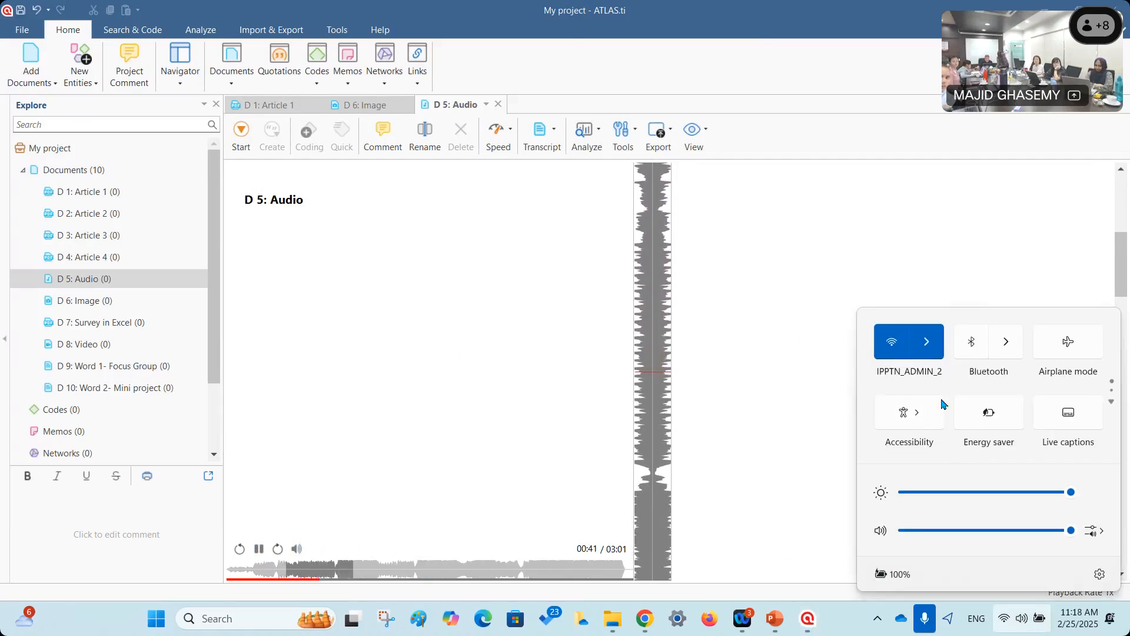
click(1010, 530)
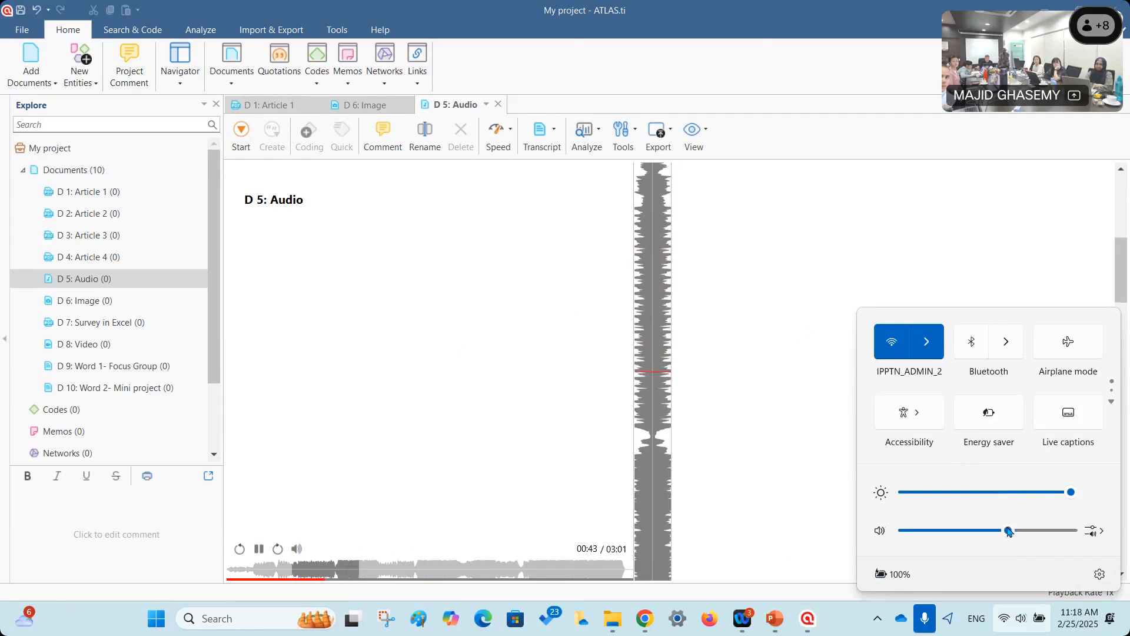
click(1093, 530)
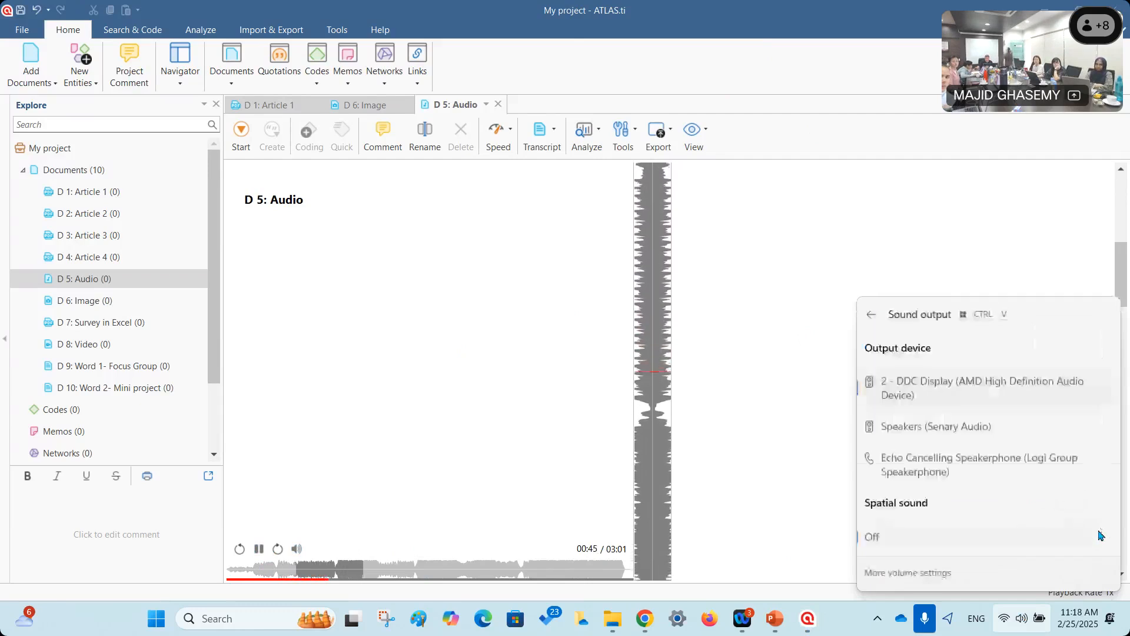
click(950, 419)
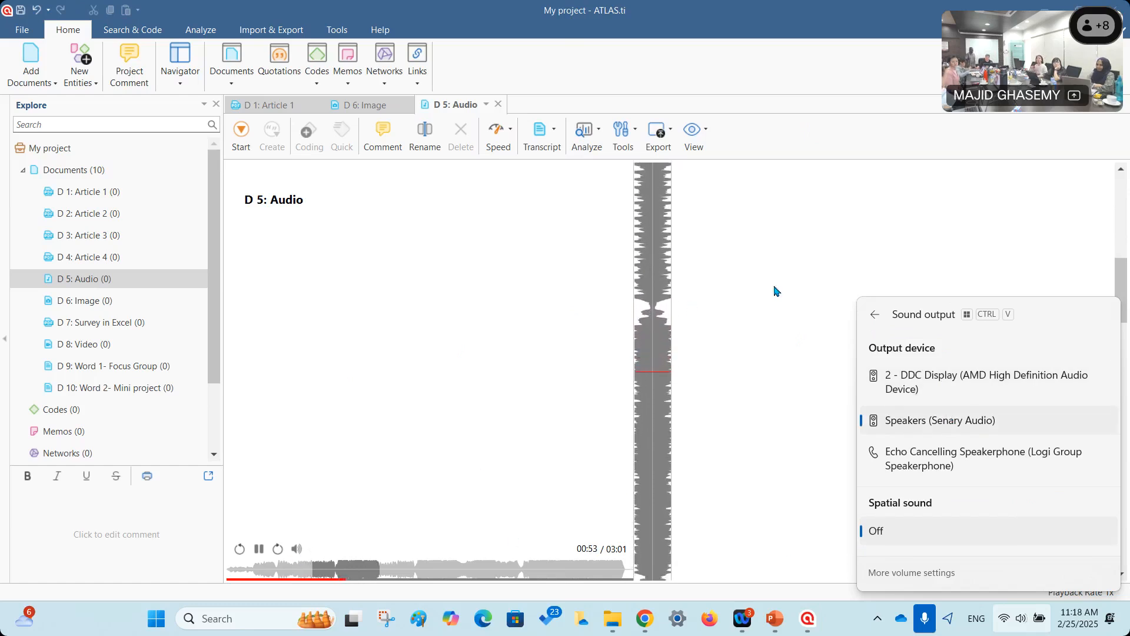
click(729, 368)
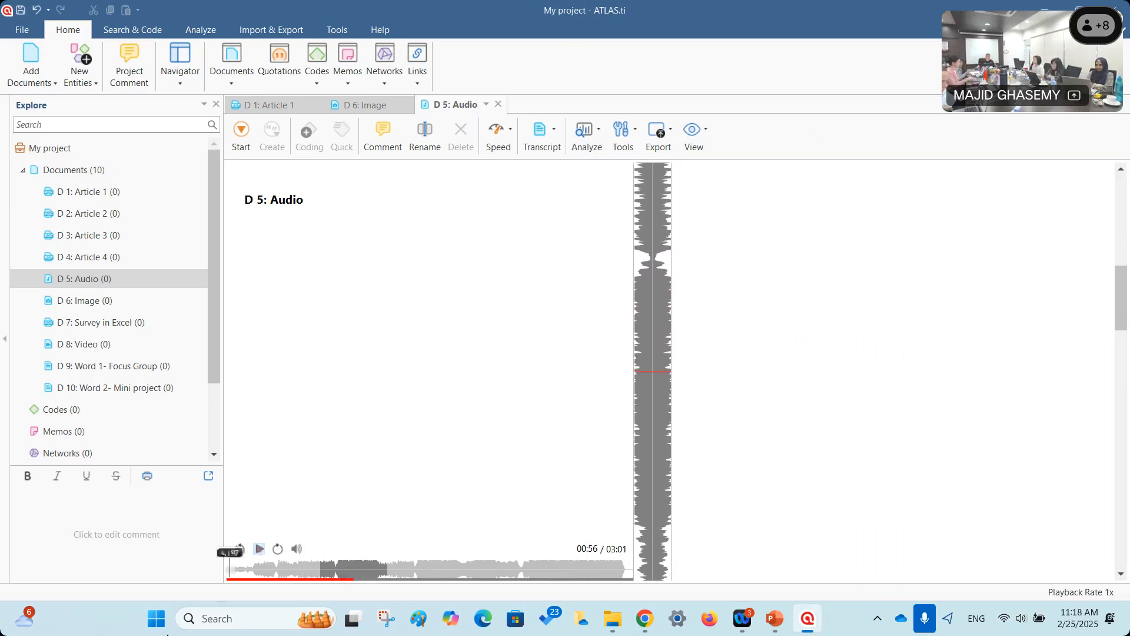
Open D 9: Word 1- Focus Group with a wider text pane, then cycle tabs back to D 5: Audio.
double_click(105, 367)
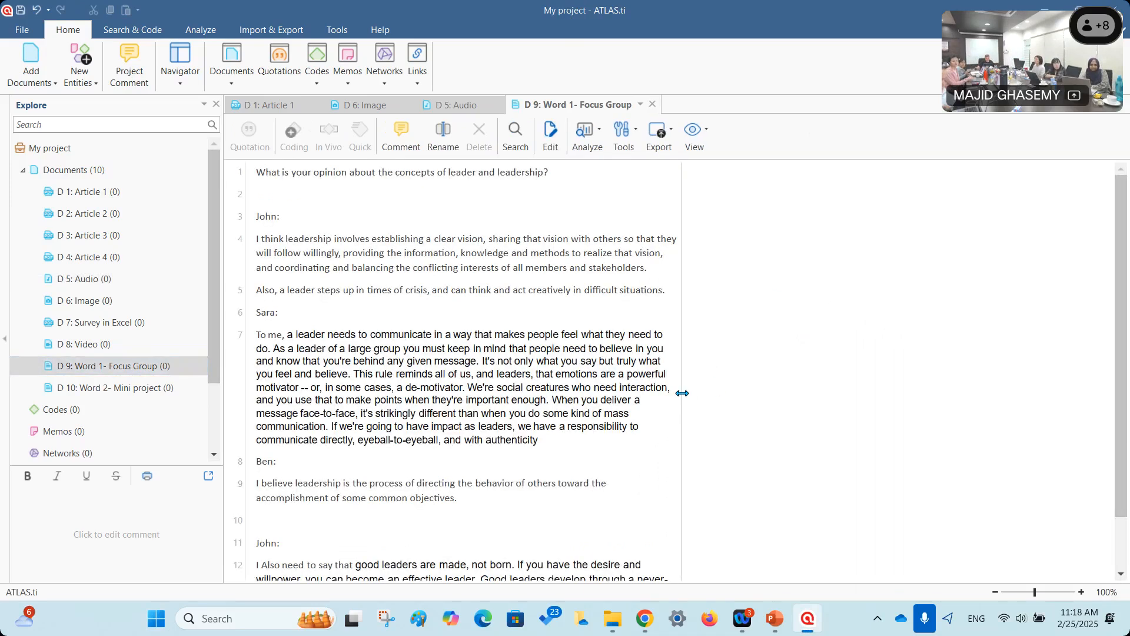
drag(907, 404, 856, 395)
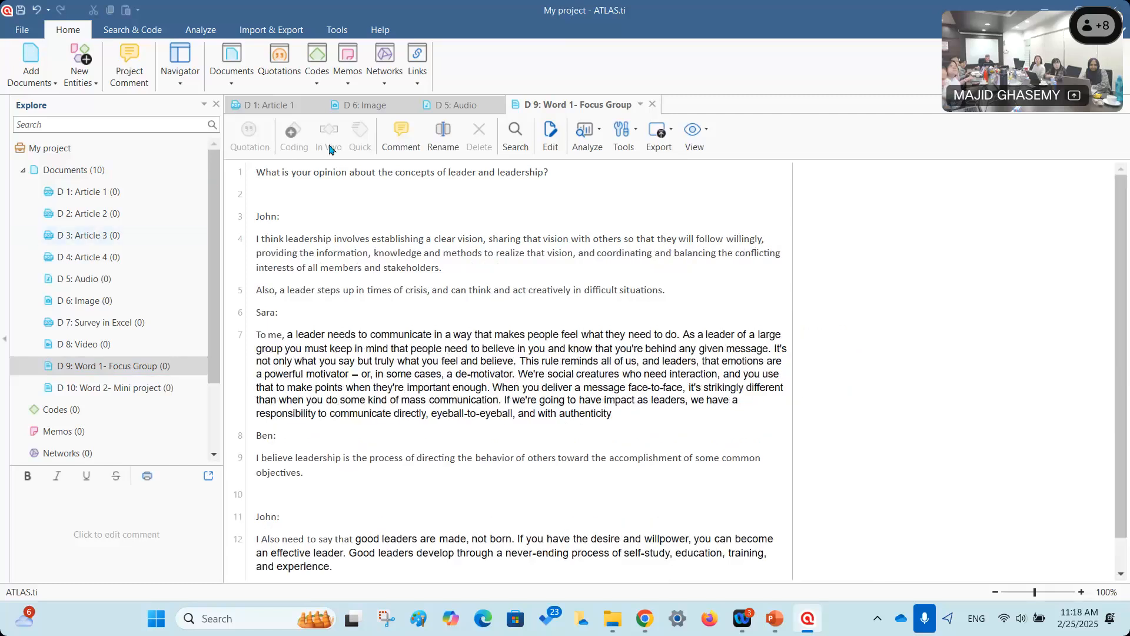
click(267, 104)
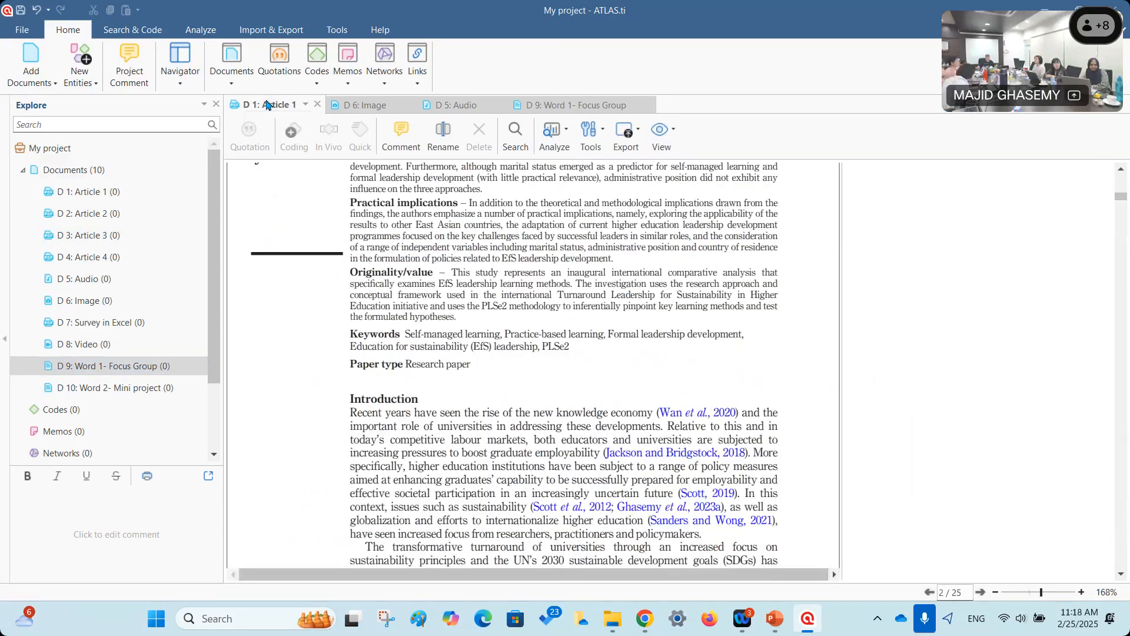
click(357, 108)
click(449, 105)
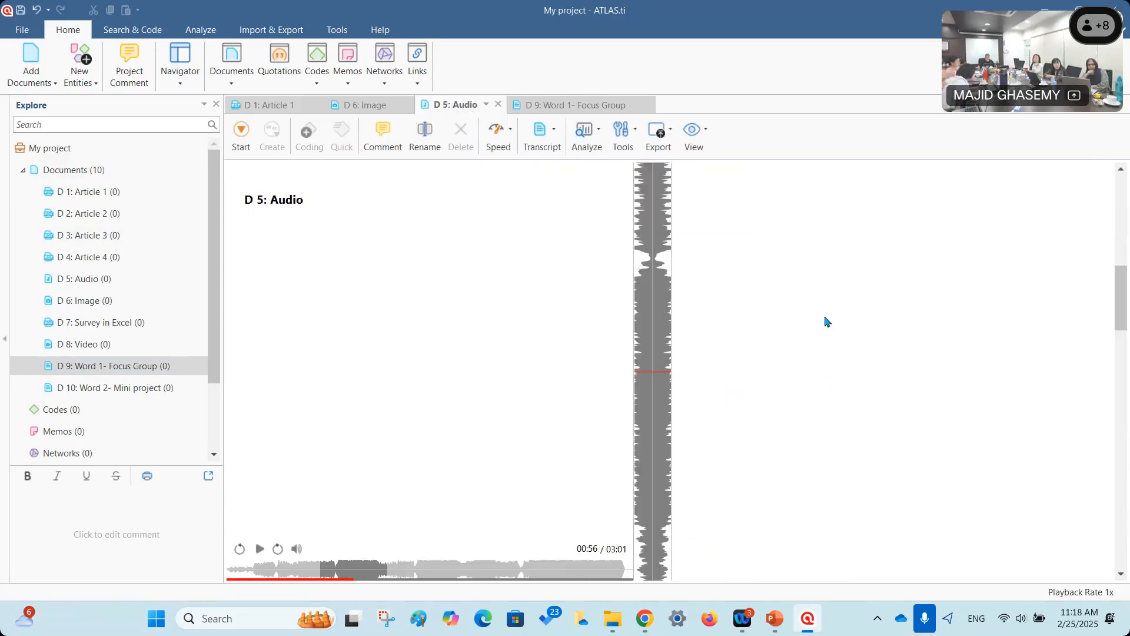
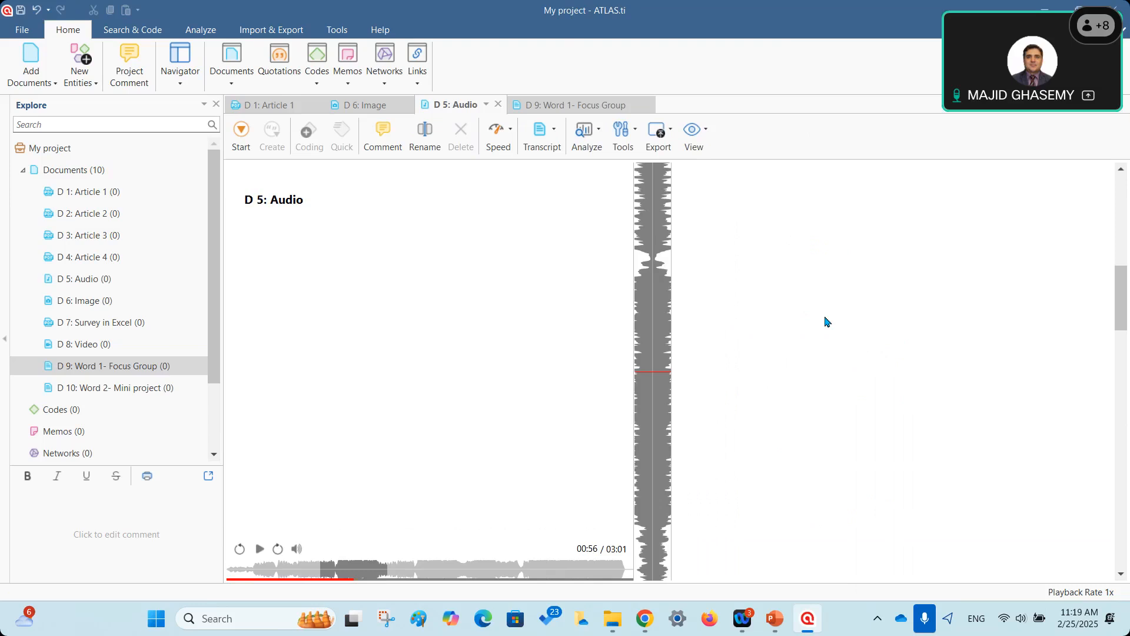
Switch to the D 1: Article 1 tab so its Introduction is visible.
click(269, 105)
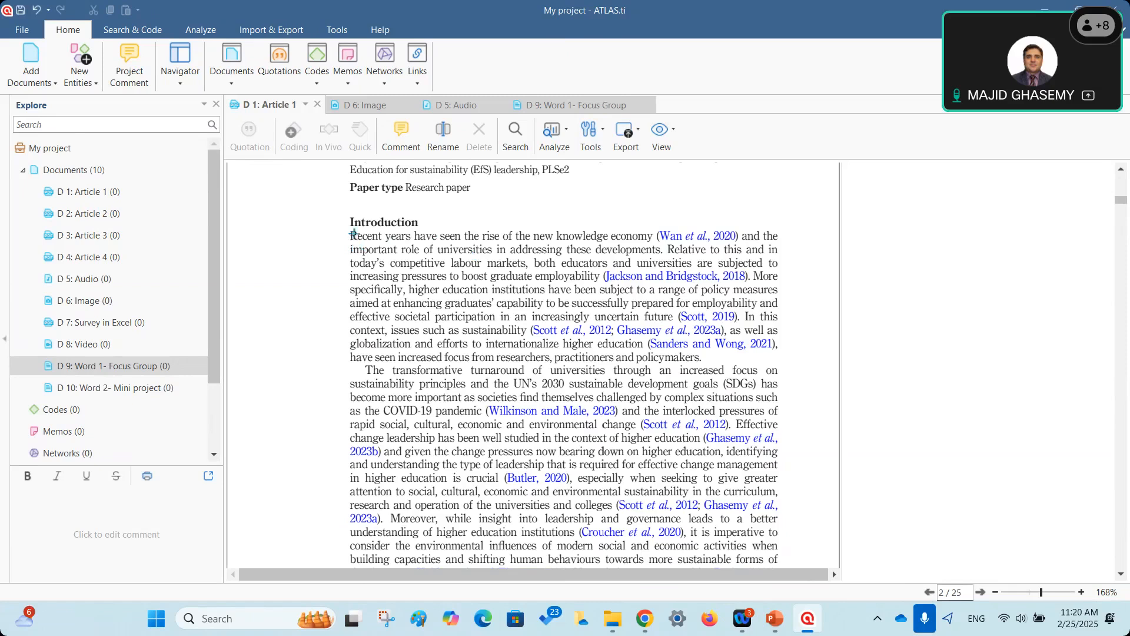
Save the Introduction's opening paragraph as free quotation 1:1, then bring up D 6: Image.
drag(351, 238, 712, 363)
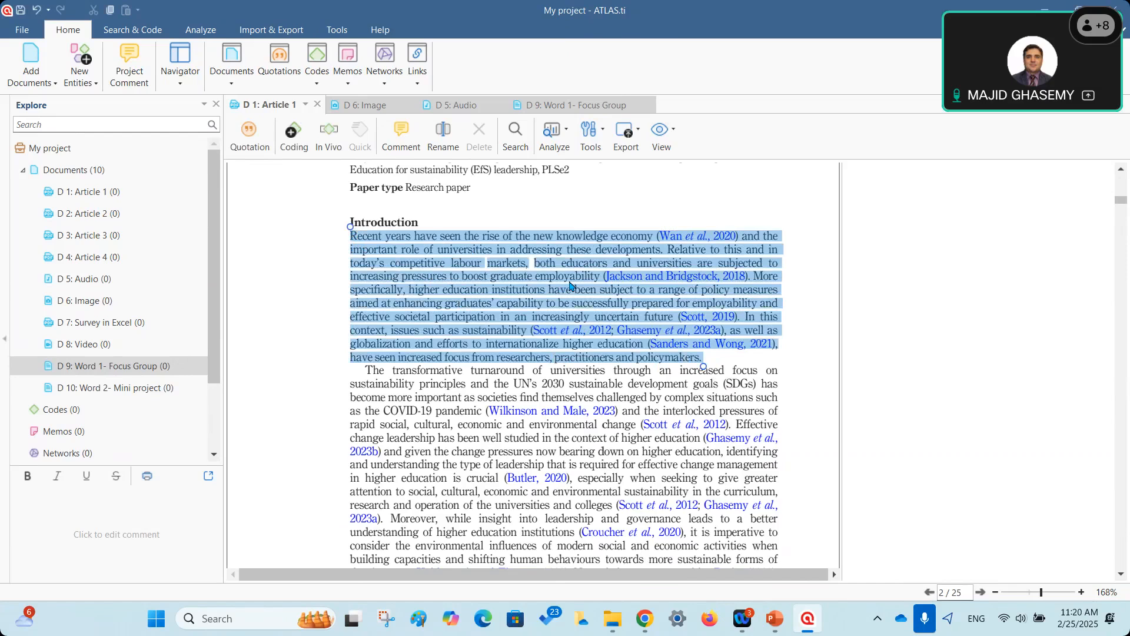
right_click(457, 238)
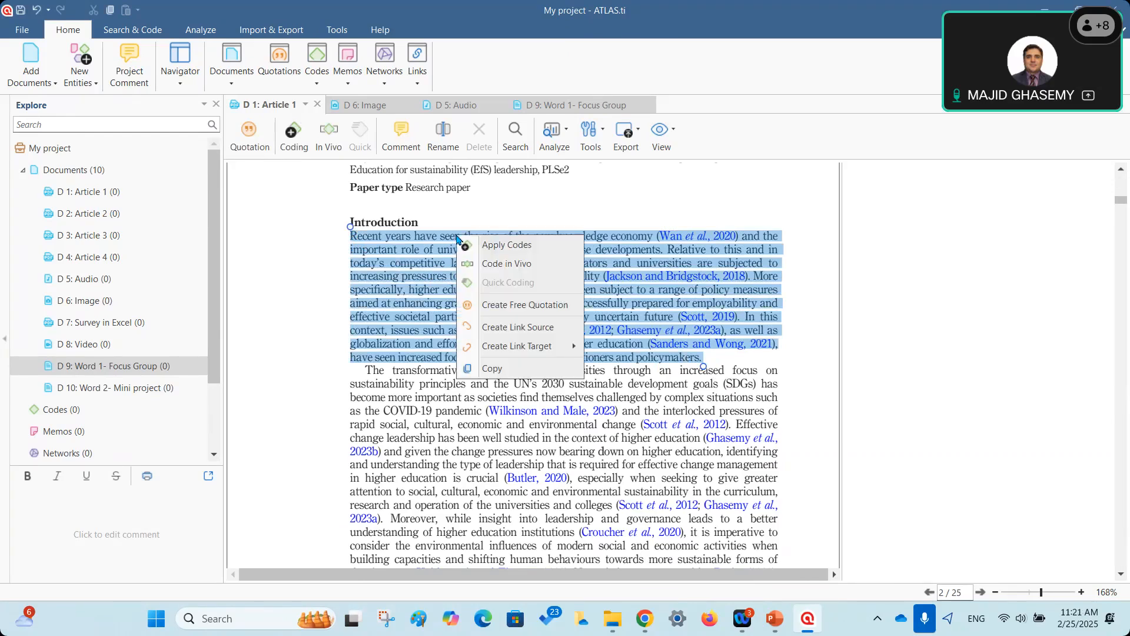
click(496, 306)
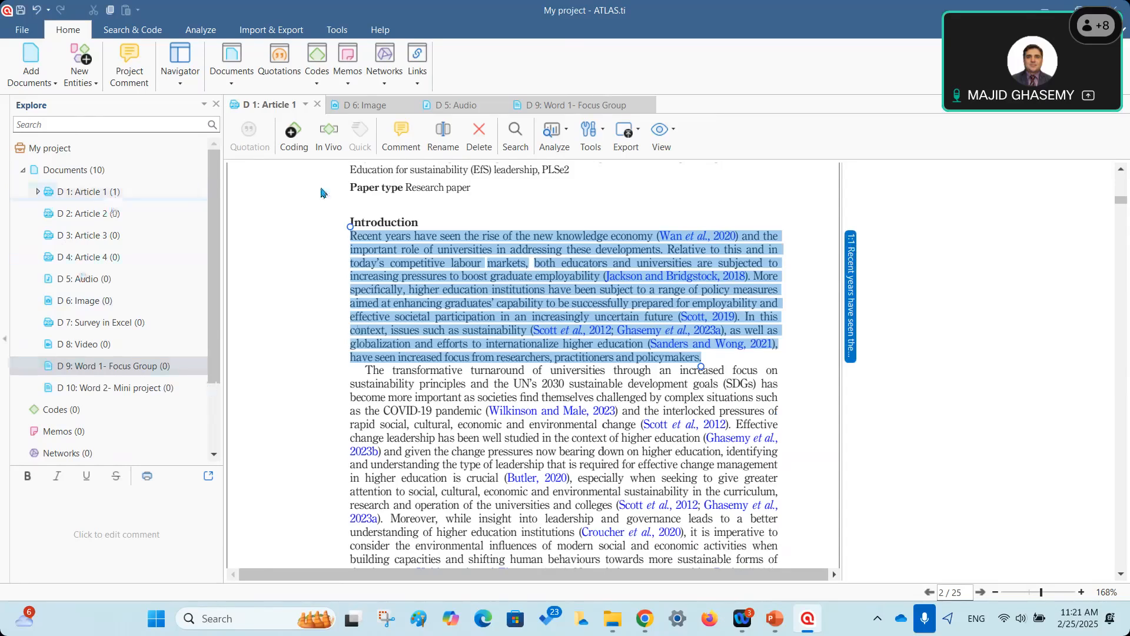
click(370, 108)
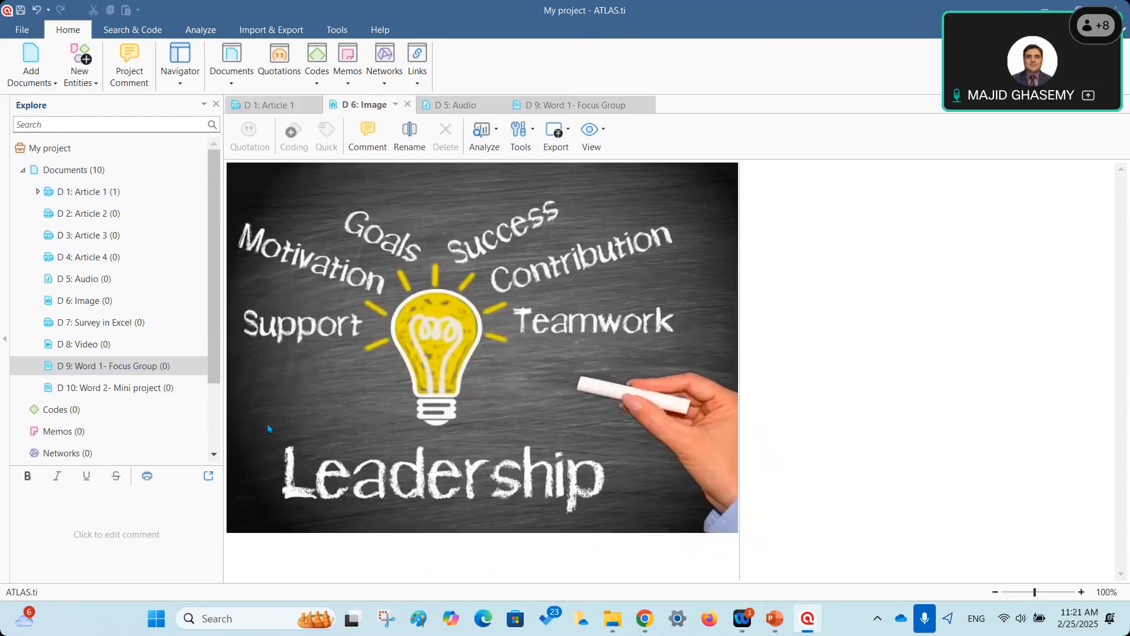
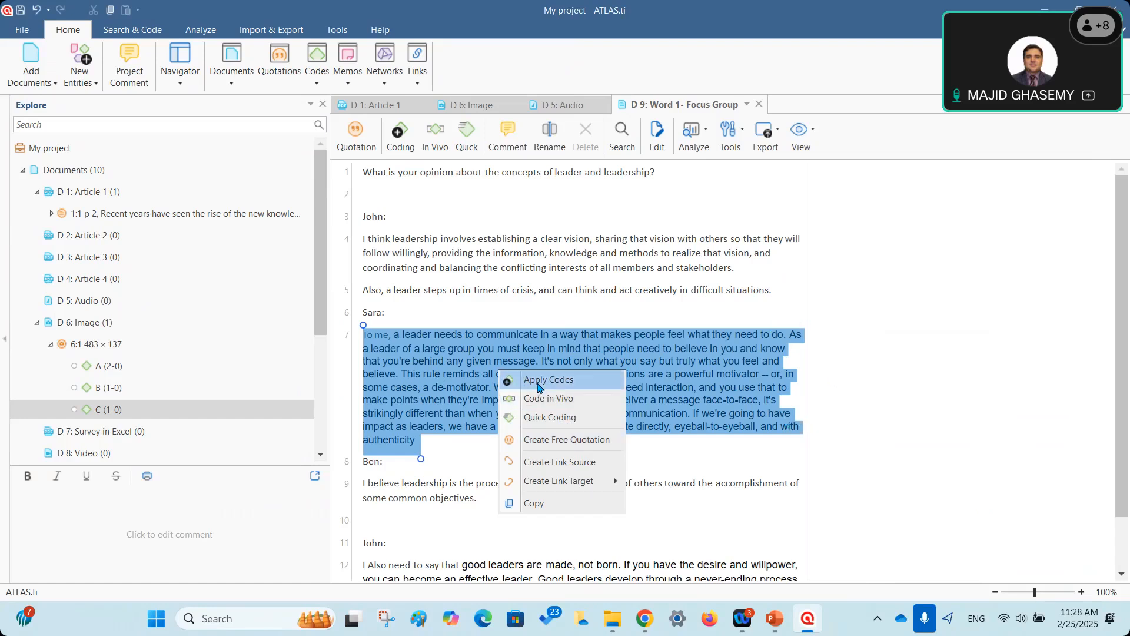
Code paragraph 7 with existing code B and new codes D, E and F, forming quotation 9:1.
click(532, 384)
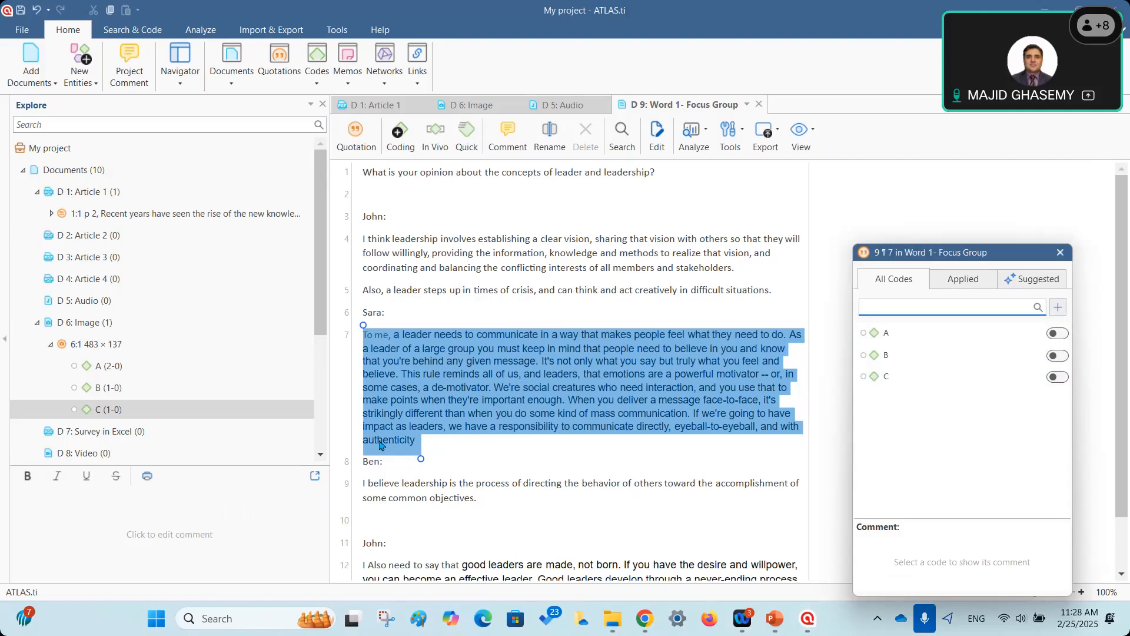
click(1058, 356)
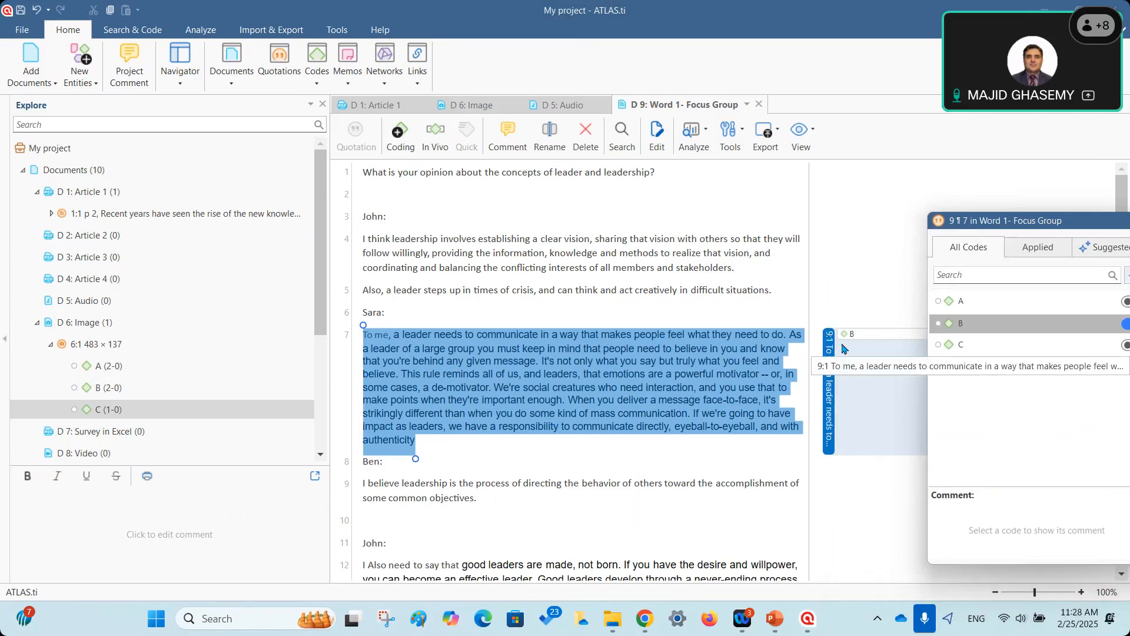
drag(986, 219, 256, 218)
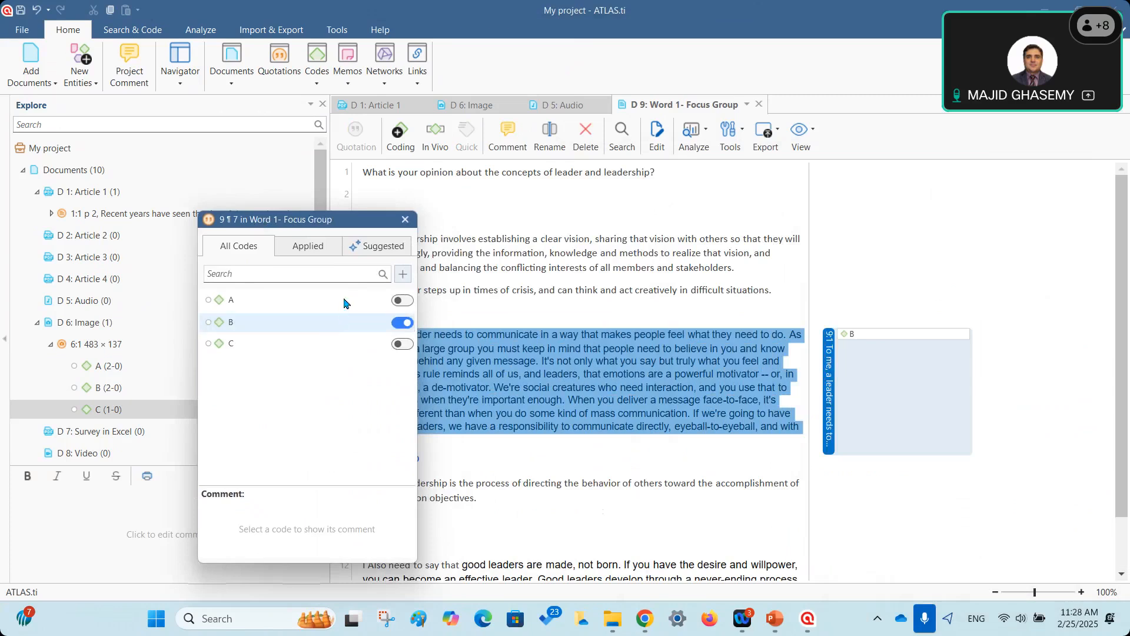
click(317, 274)
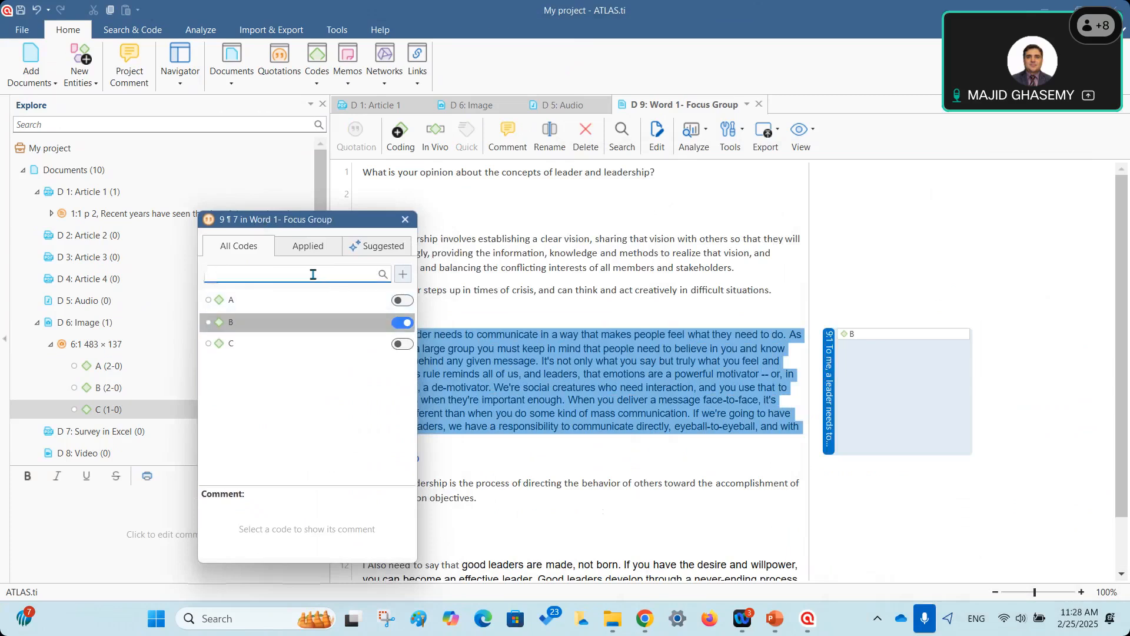
text(D)
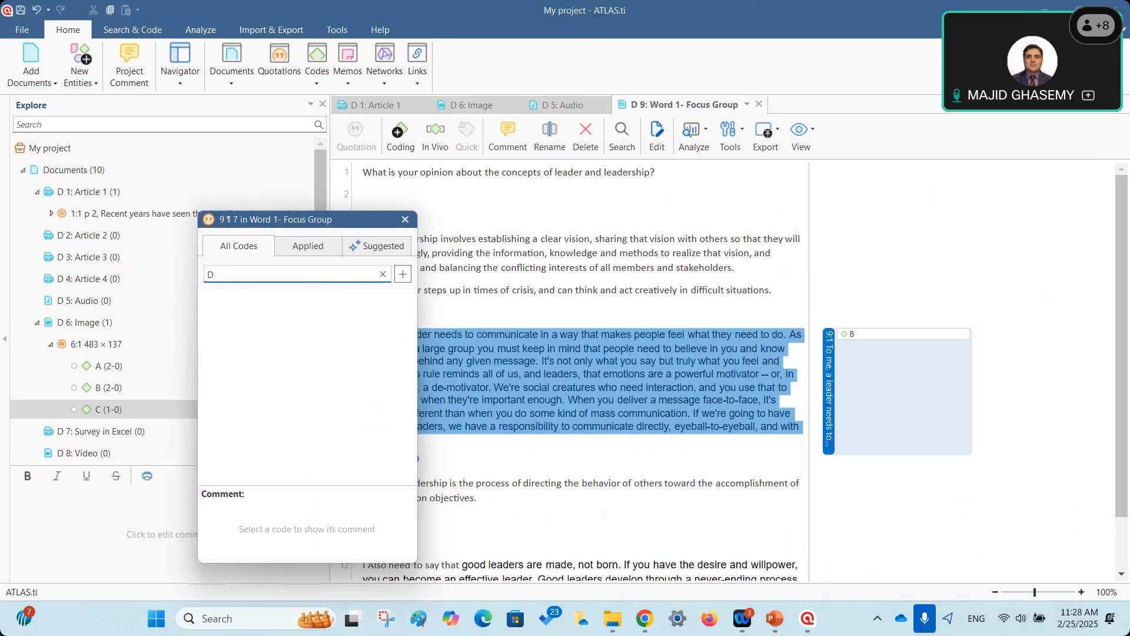
click(406, 281)
text(E)
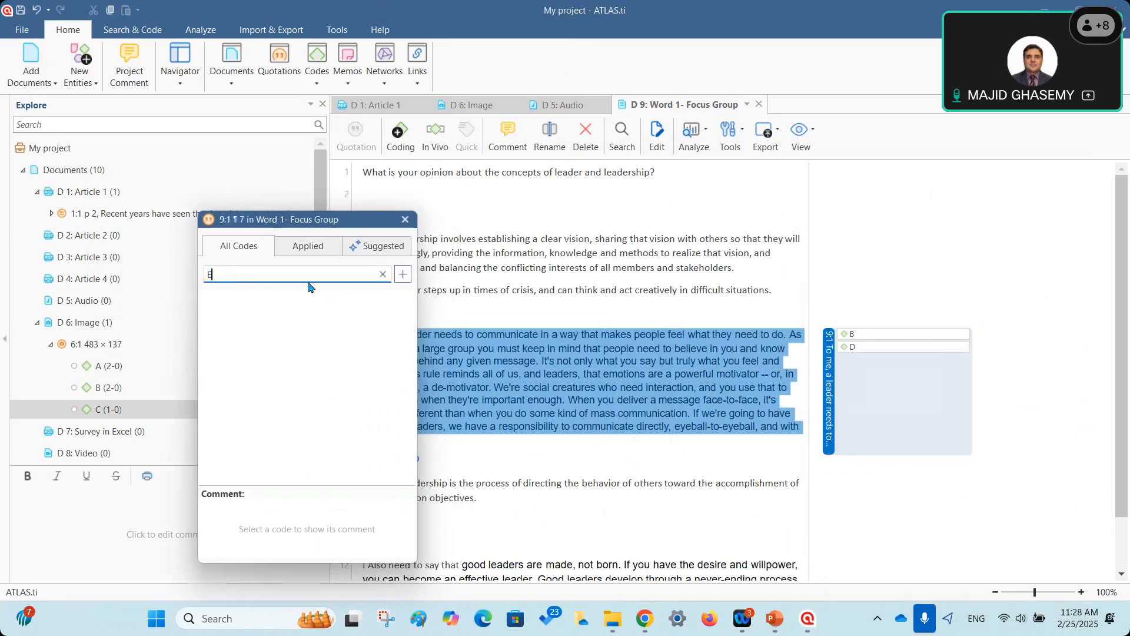
click(402, 274)
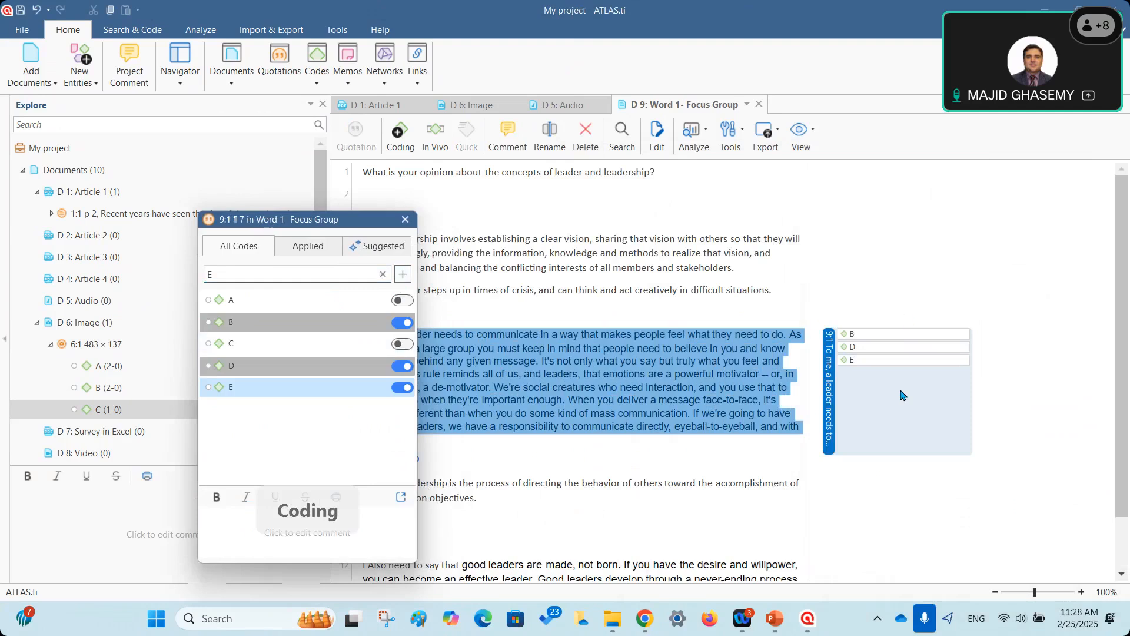
double_click(296, 276)
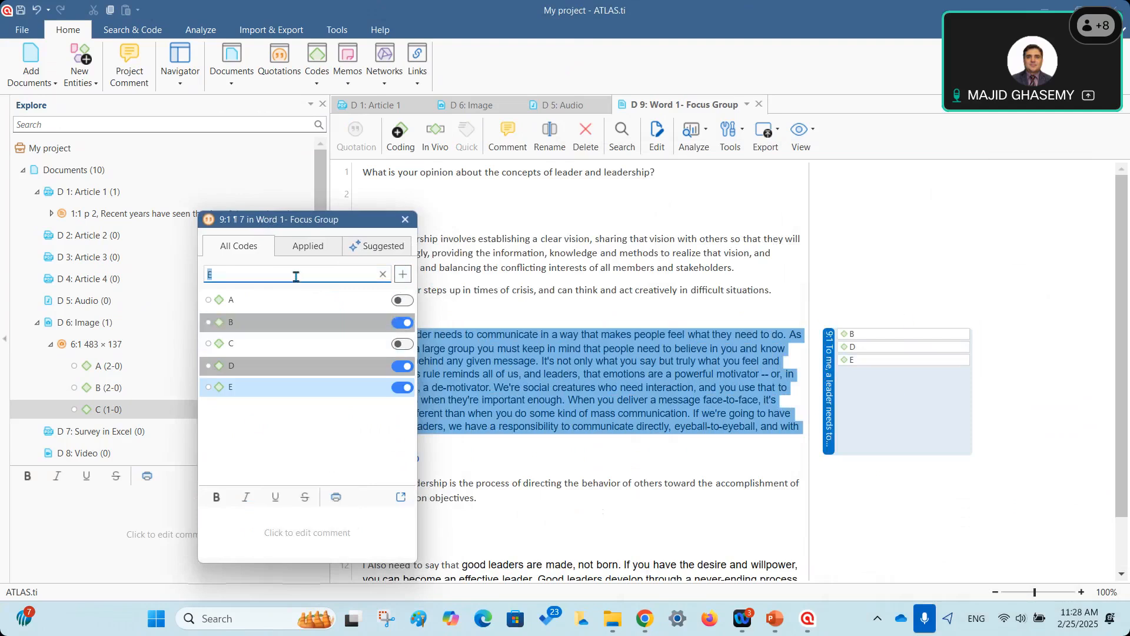
text(F)
click(403, 274)
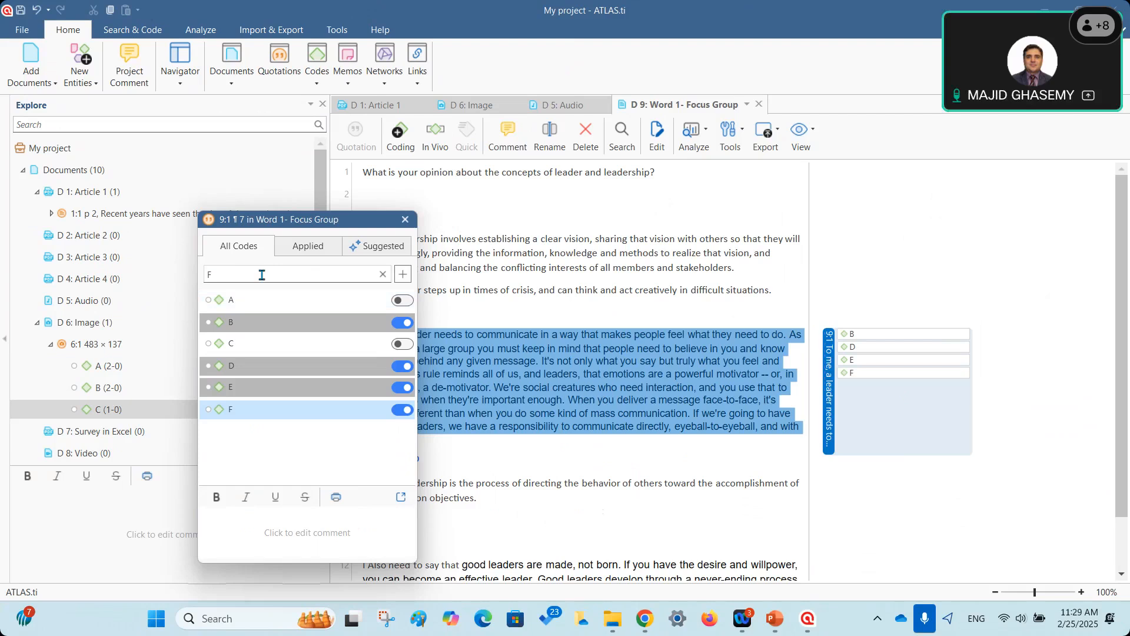
click(406, 221)
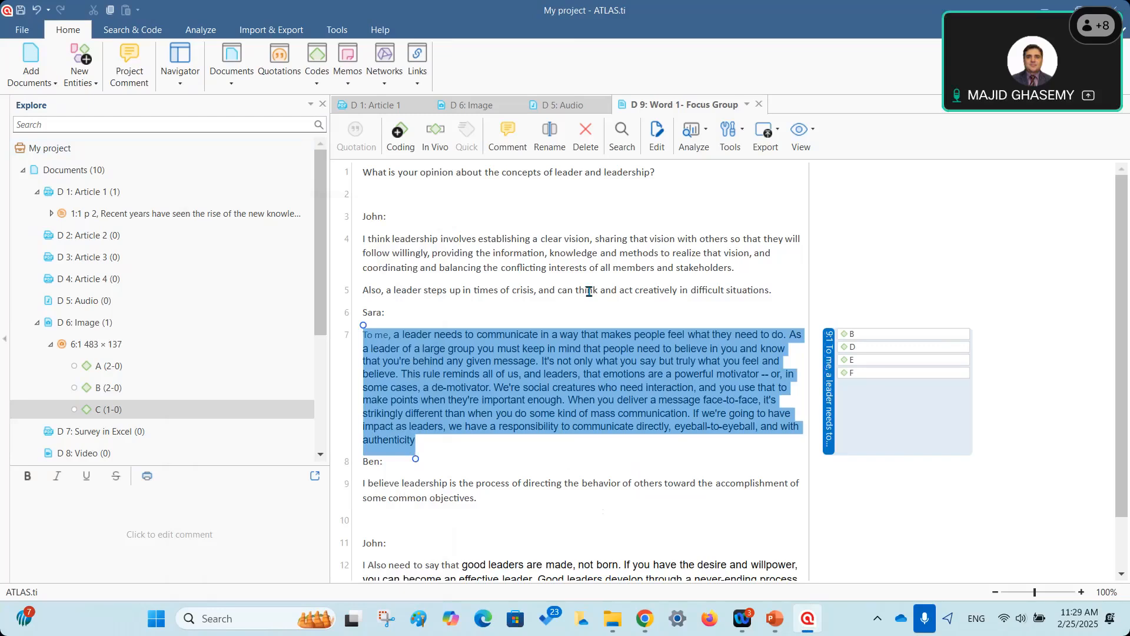
Select paragraph 4 and apply codes A, B and C to it.
drag(365, 243, 564, 249)
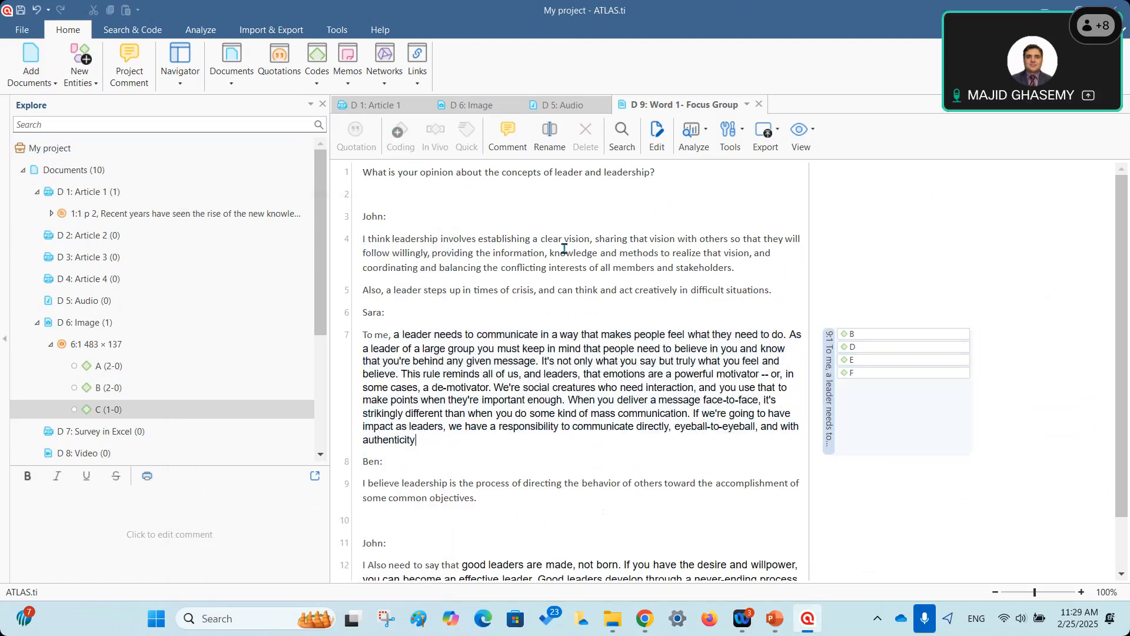
drag(363, 238, 435, 239)
drag(617, 230, 730, 270)
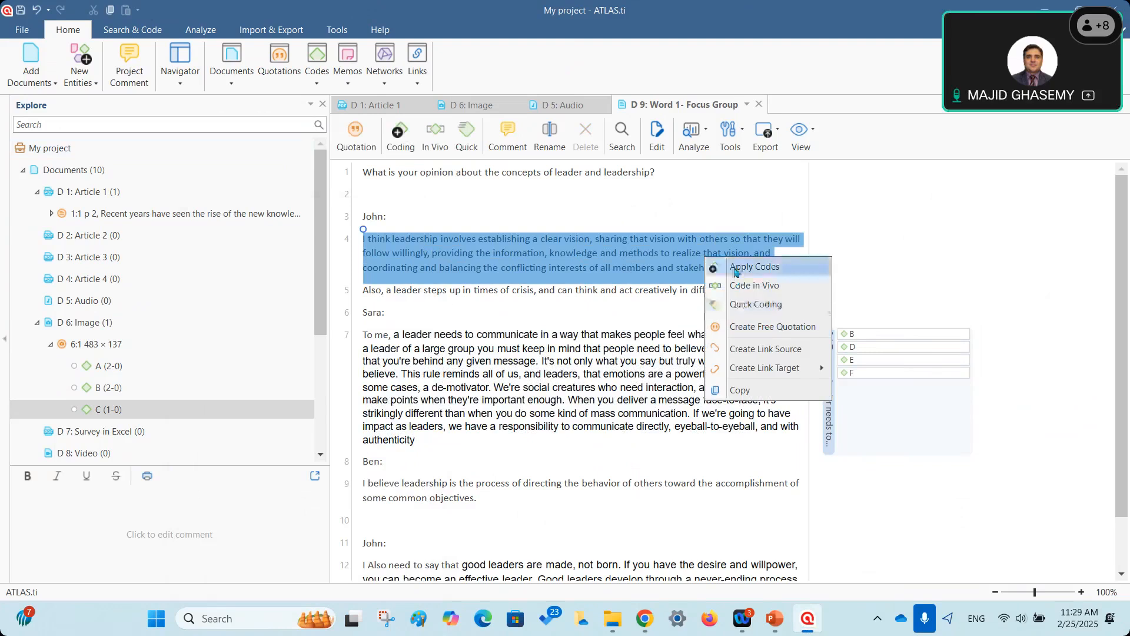
click(734, 268)
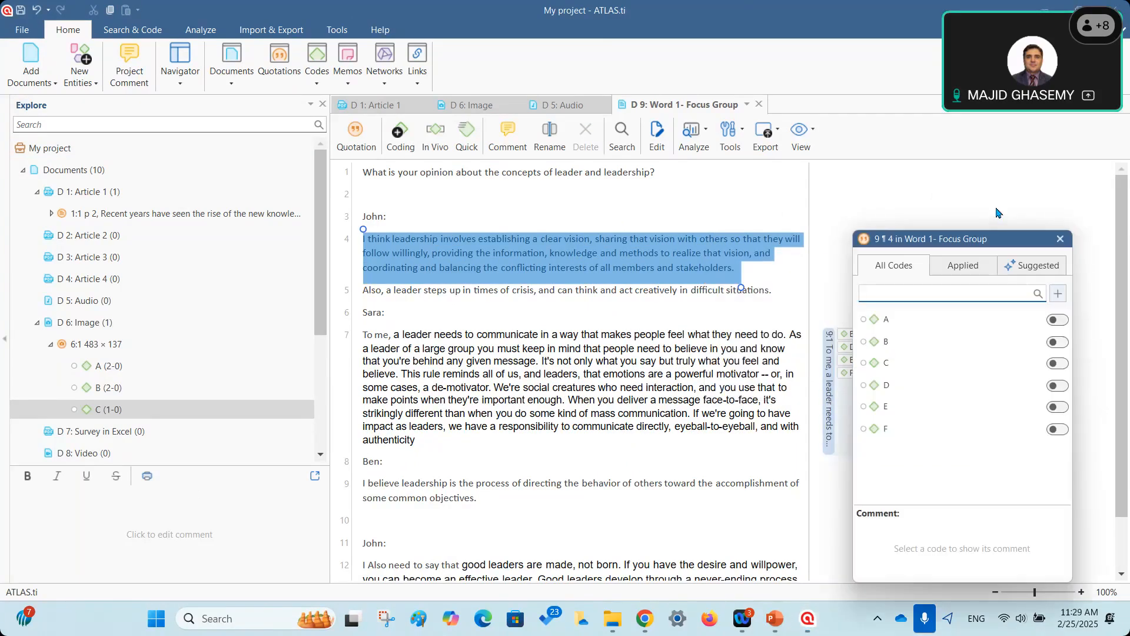
click(1064, 319)
click(1062, 342)
click(1062, 363)
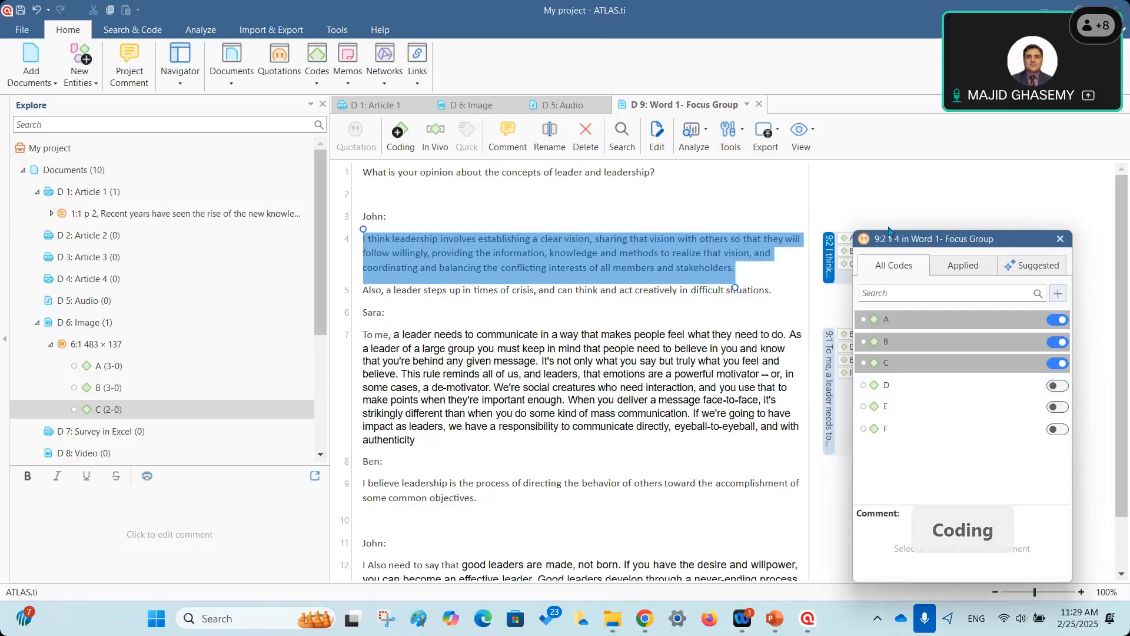
Create new code G and apply it to paragraph 4's quotation 9:2.
drag(896, 234, 588, 300)
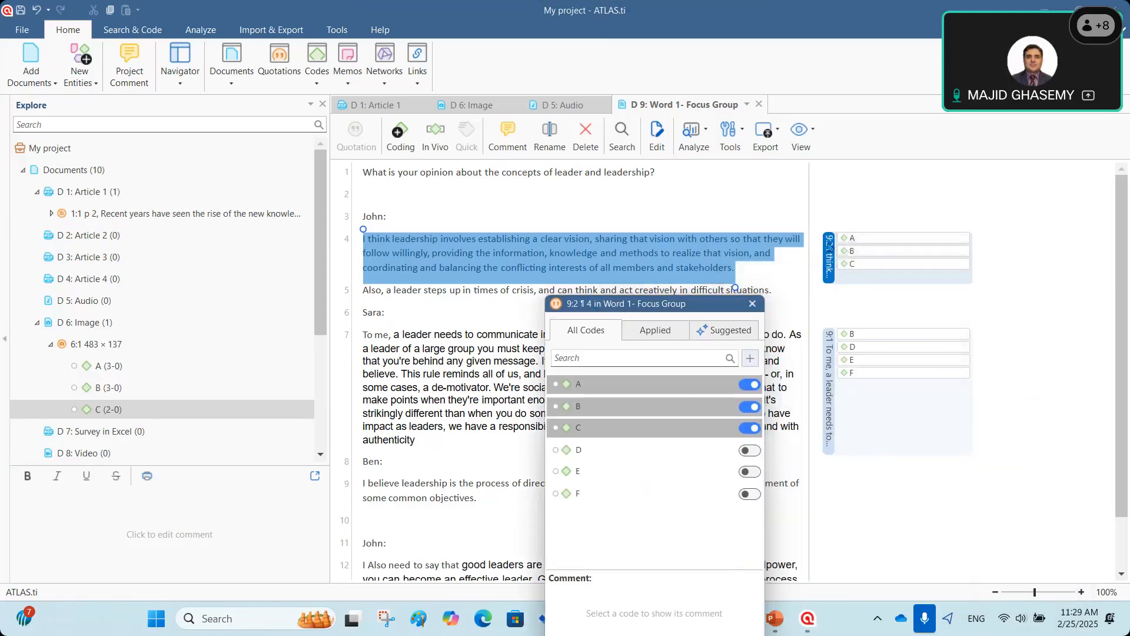
click(625, 357)
text(G)
click(750, 358)
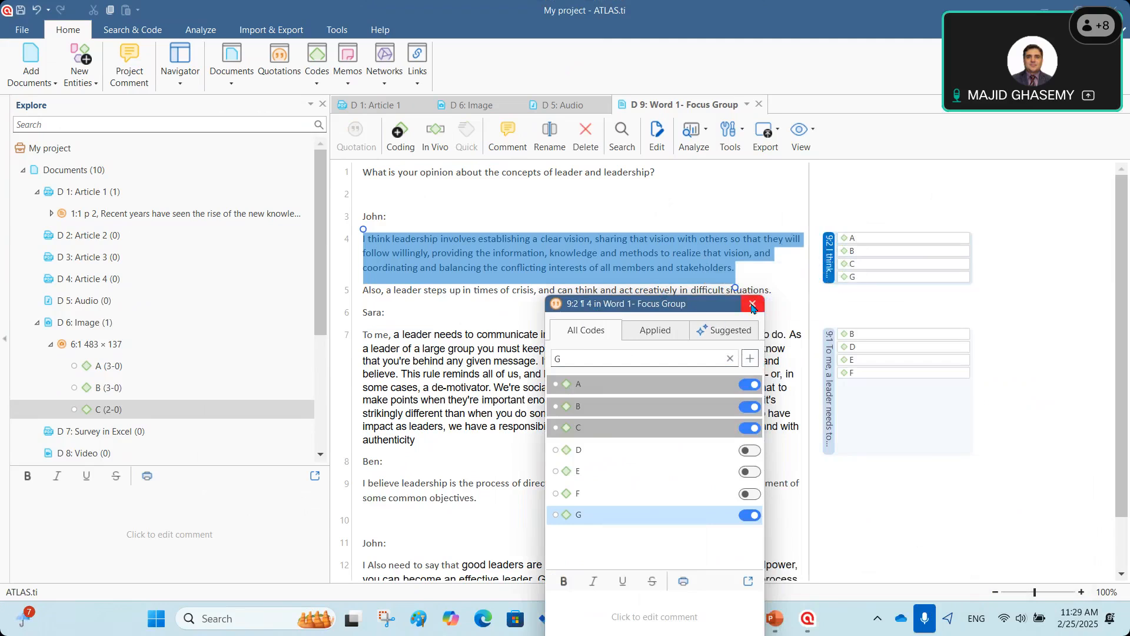
click(753, 305)
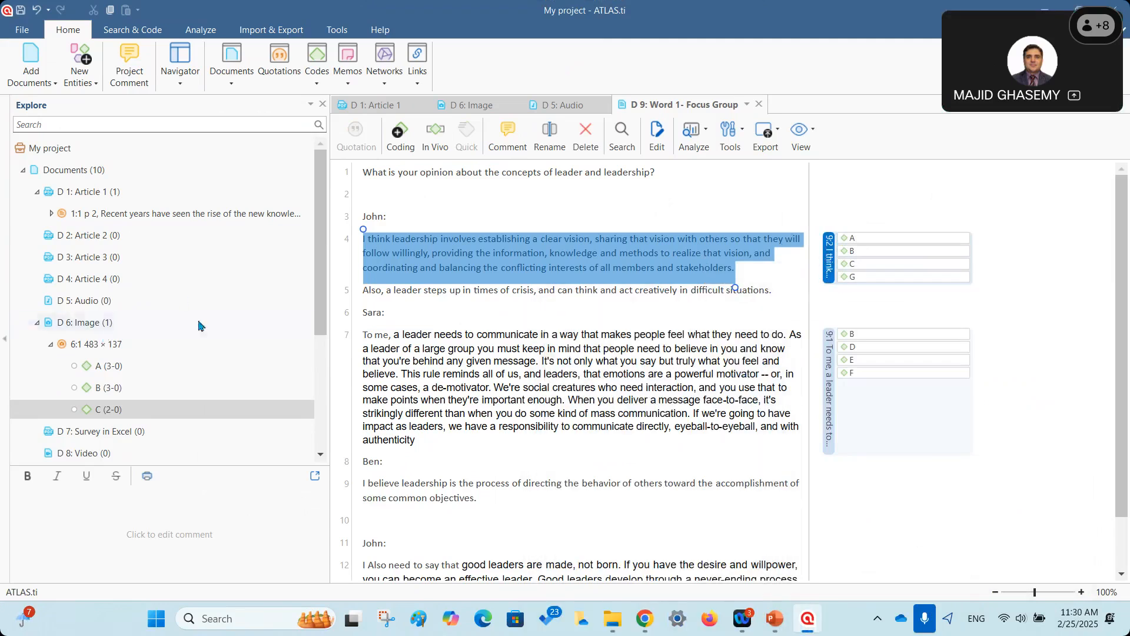
Expand the Codes branch in the Explore pane to list codes A–G.
scroll(212, 303, down, 1)
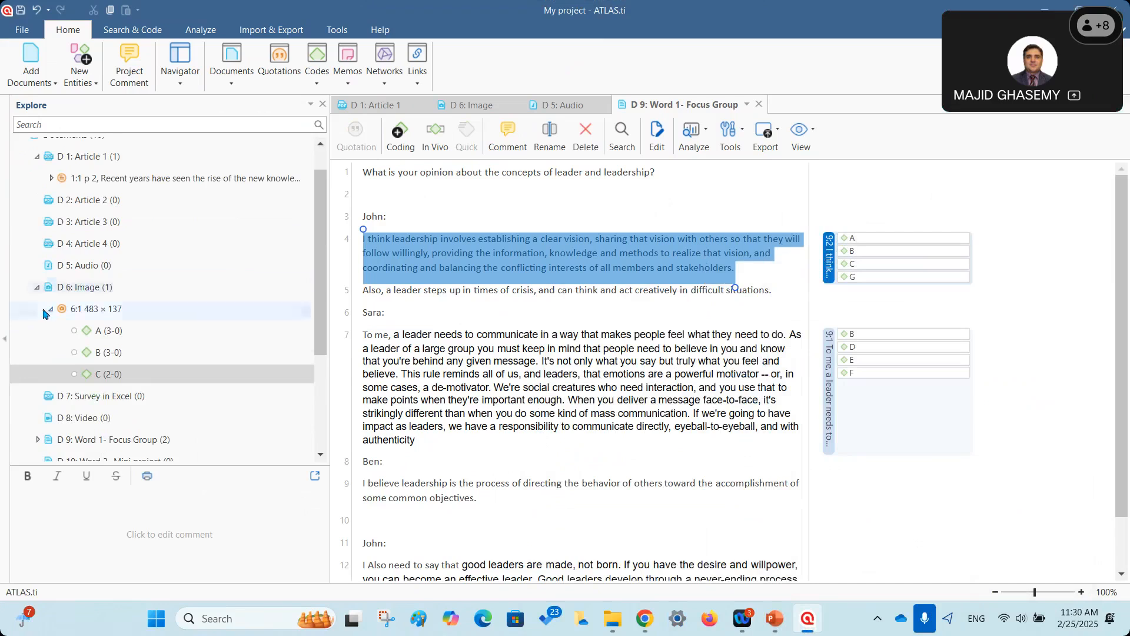
scroll(41, 407, down, 2)
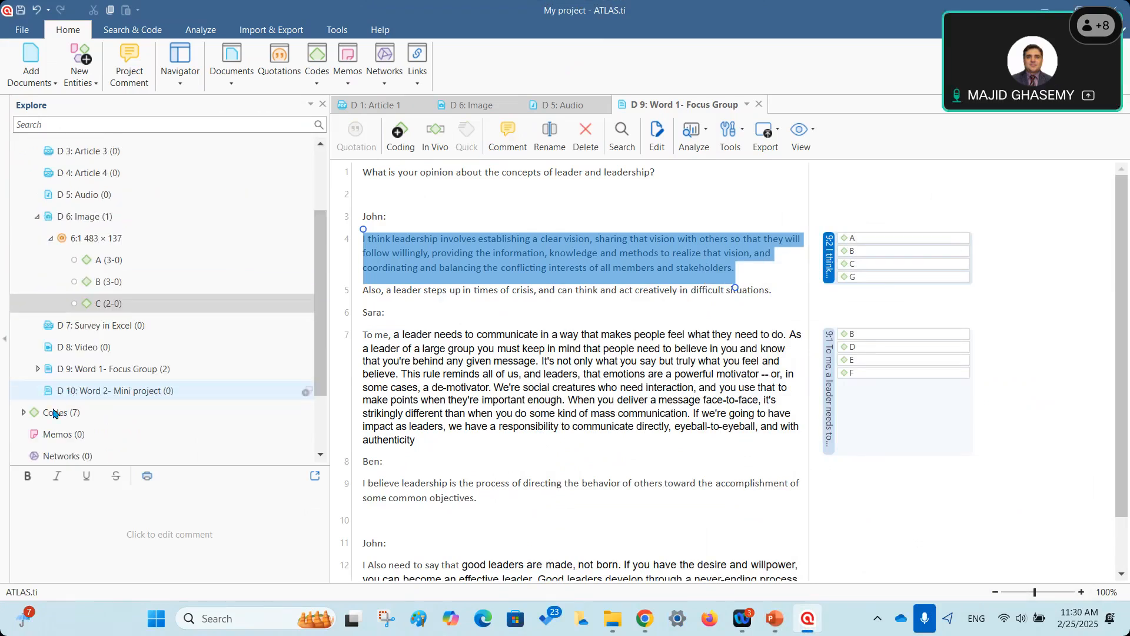
click(67, 418)
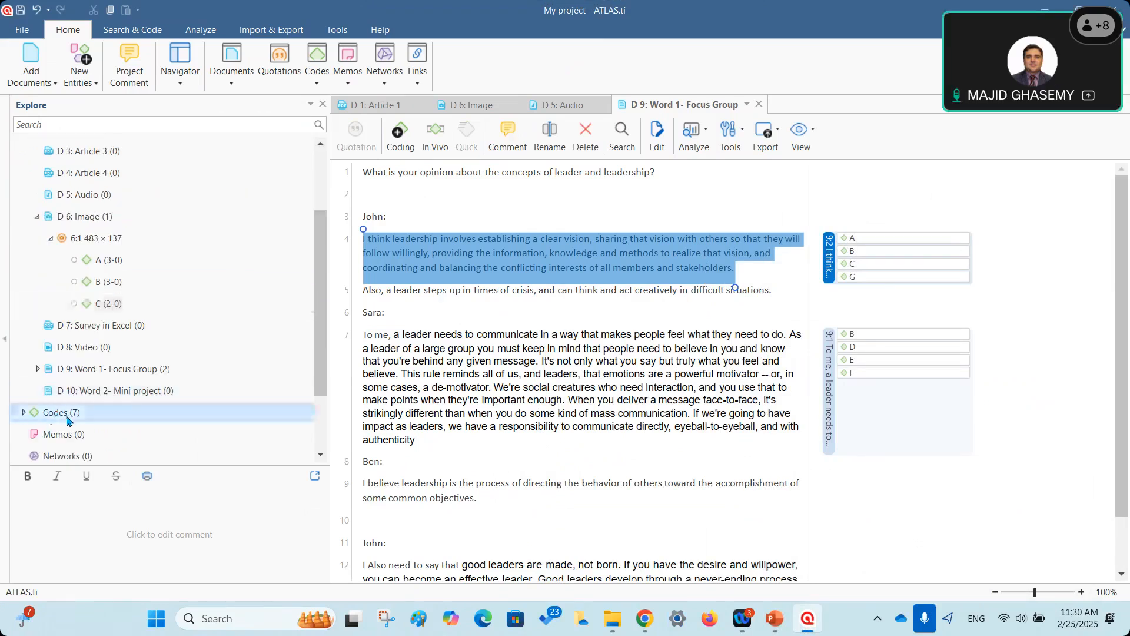
scroll(72, 344, down, 3)
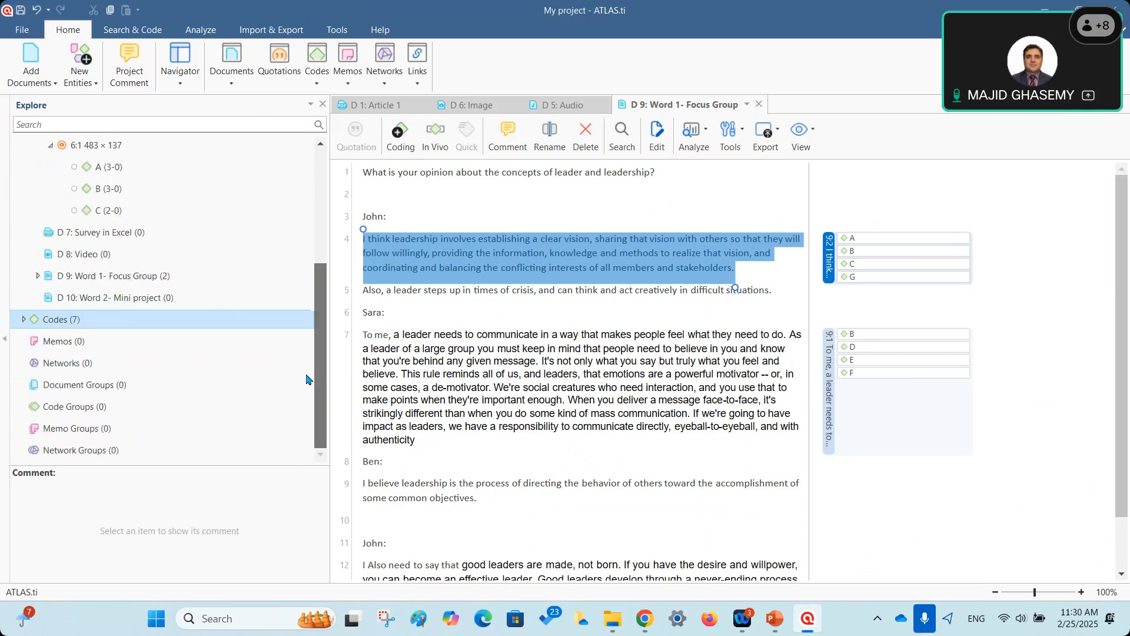
click(24, 319)
scroll(306, 342, down, 4)
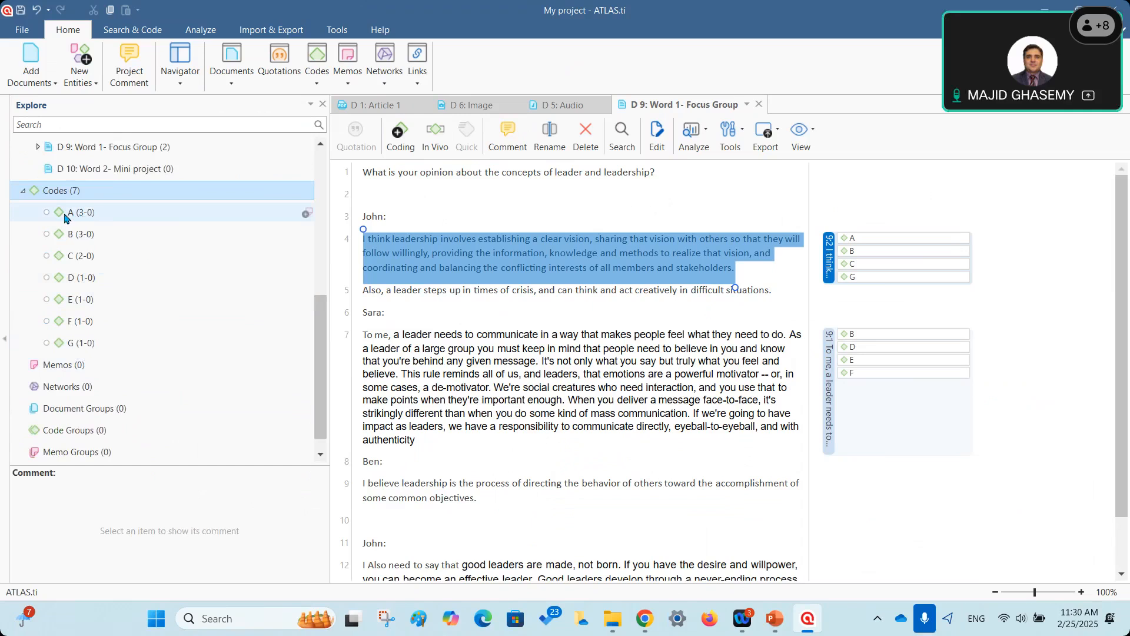
click(88, 218)
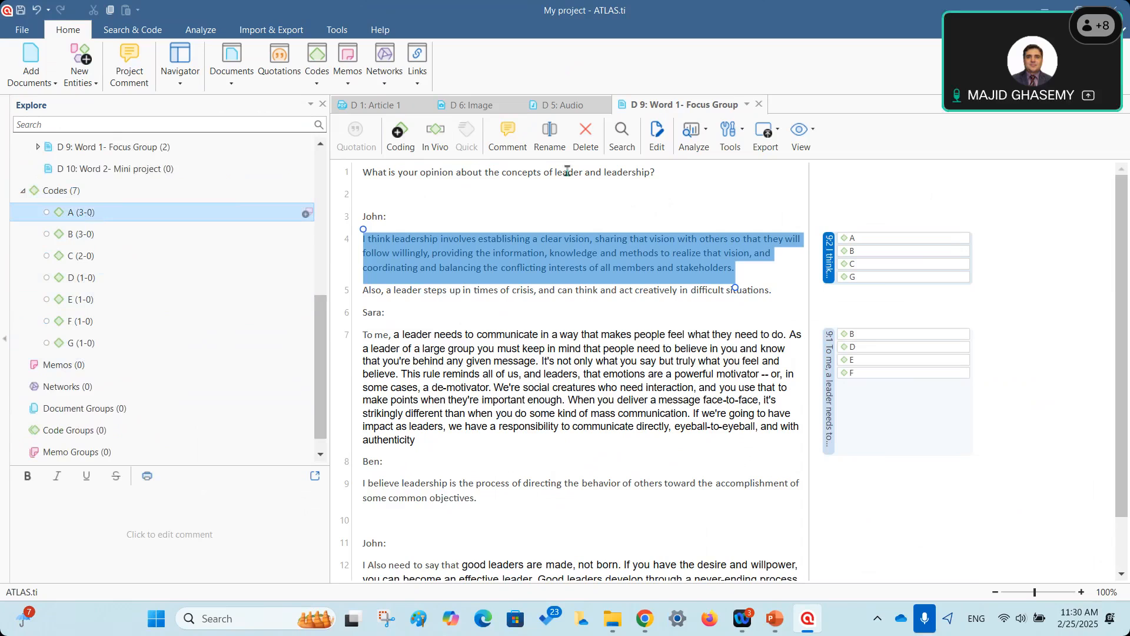
Close the Word 1- Focus Group, D 5: Audio, D 6: Image and D 1: Article 1 tabs.
click(758, 105)
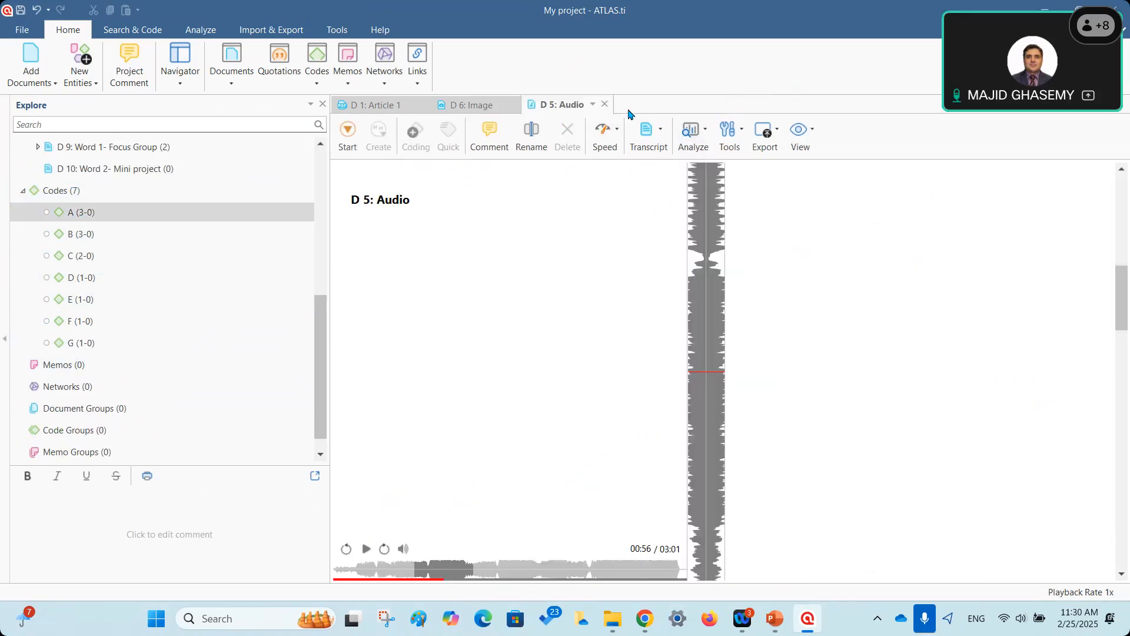
click(608, 106)
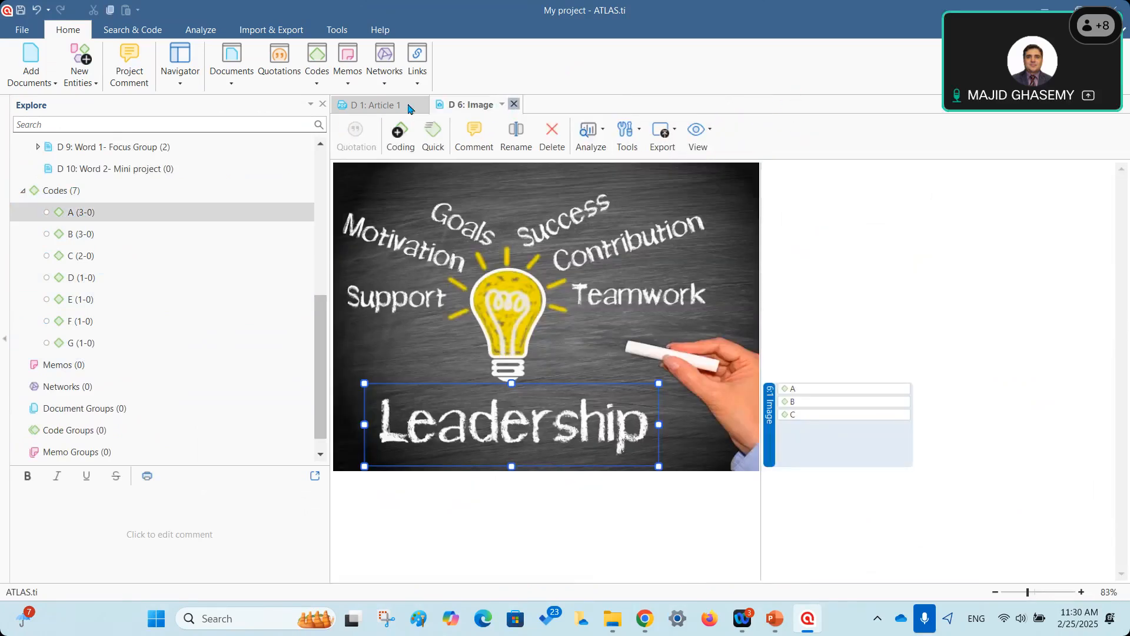
click(514, 104)
click(423, 105)
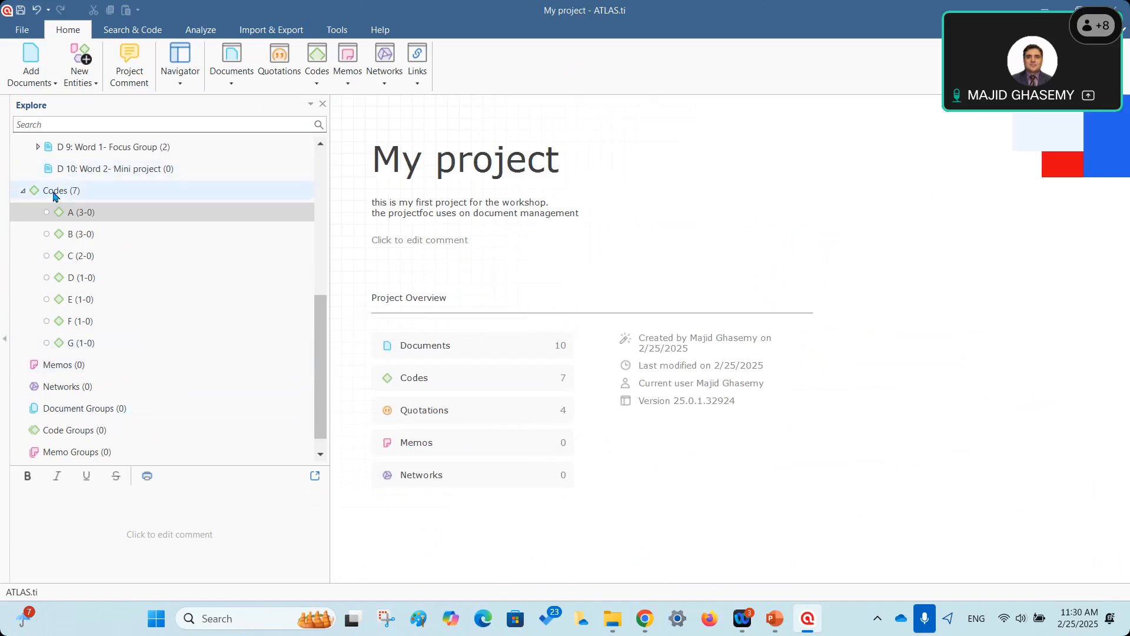
click(77, 218)
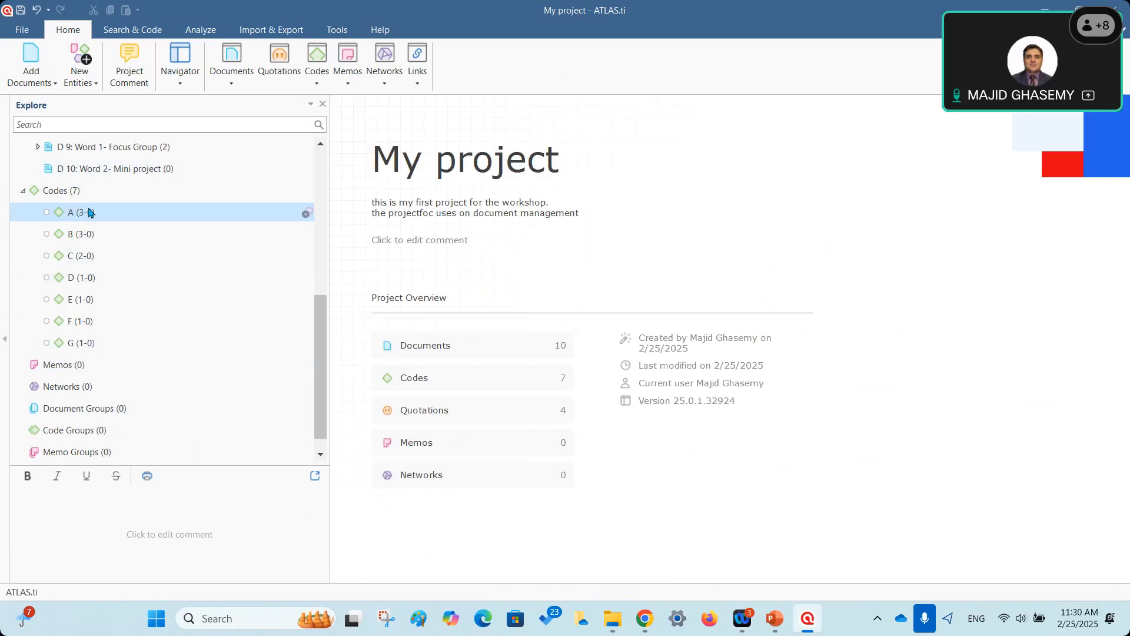
double_click(89, 214)
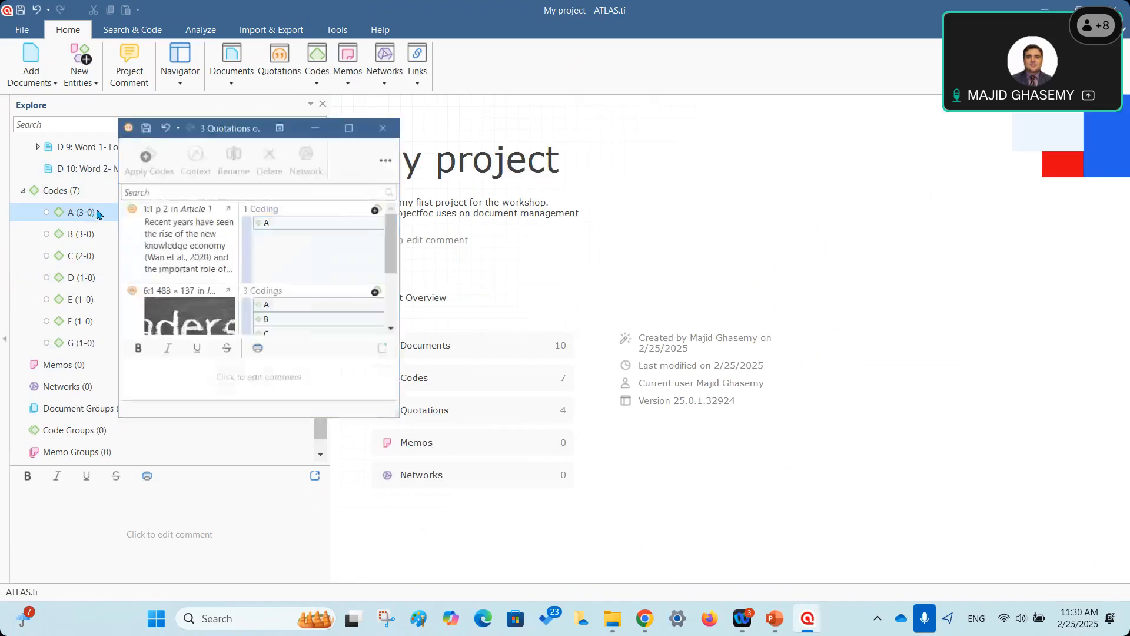
drag(398, 416, 728, 600)
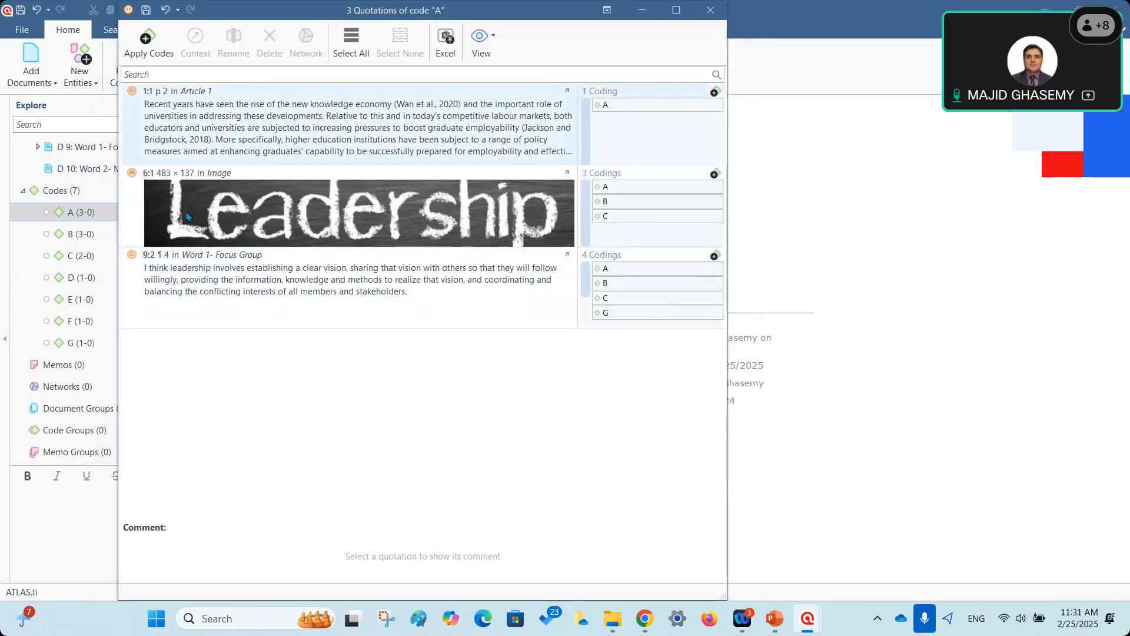
click(162, 156)
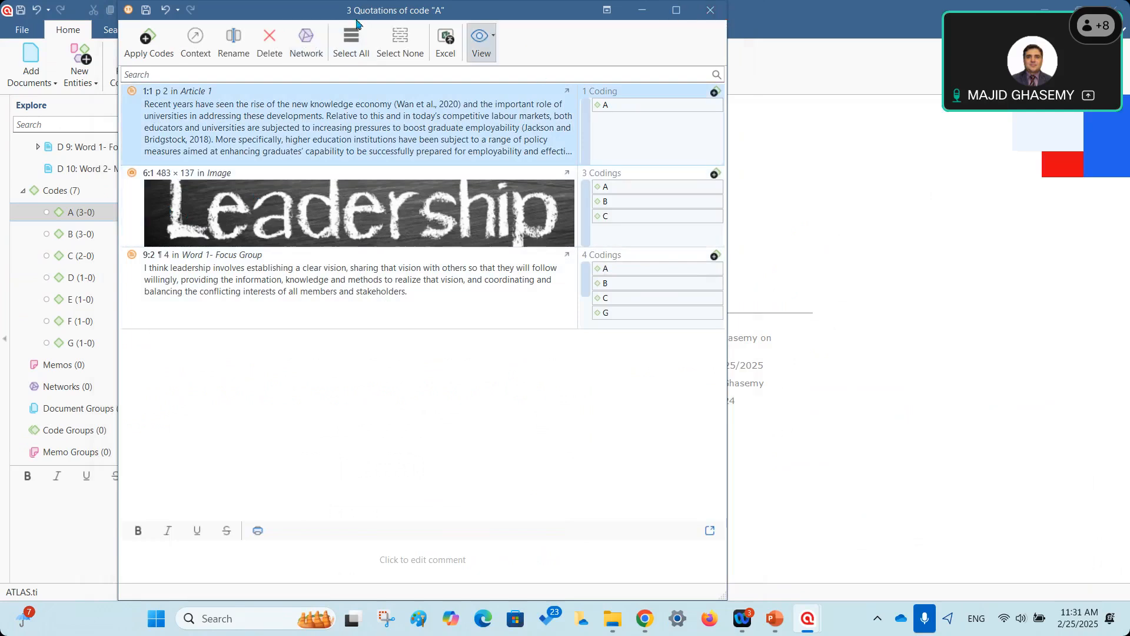
drag(353, 14, 547, 97)
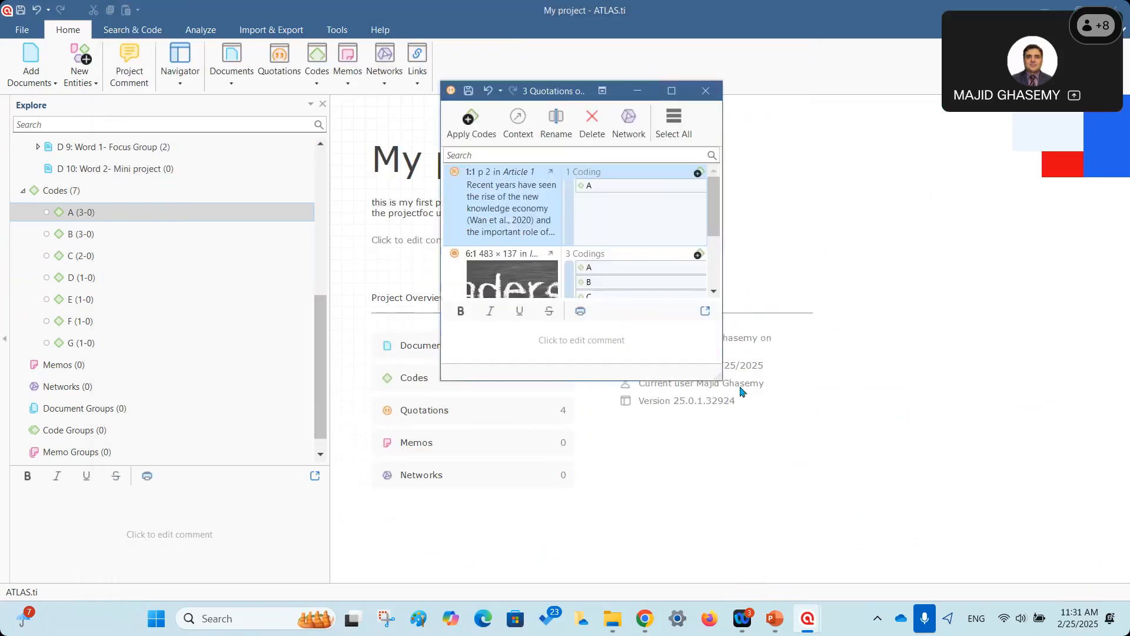
drag(721, 380, 997, 580)
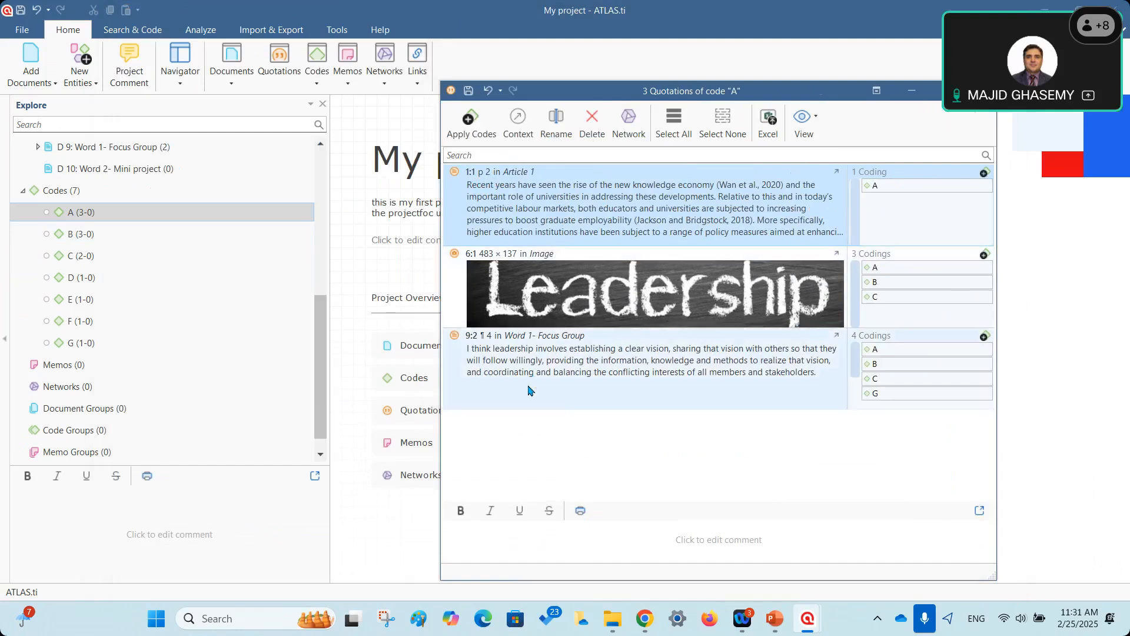
click(879, 189)
click(890, 269)
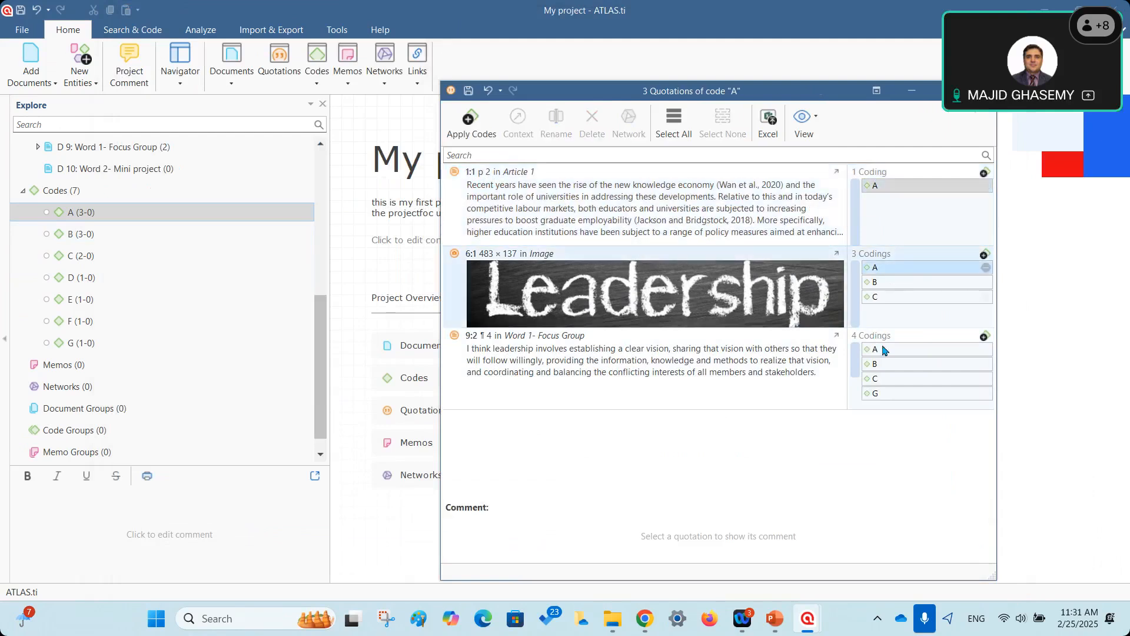
click(886, 350)
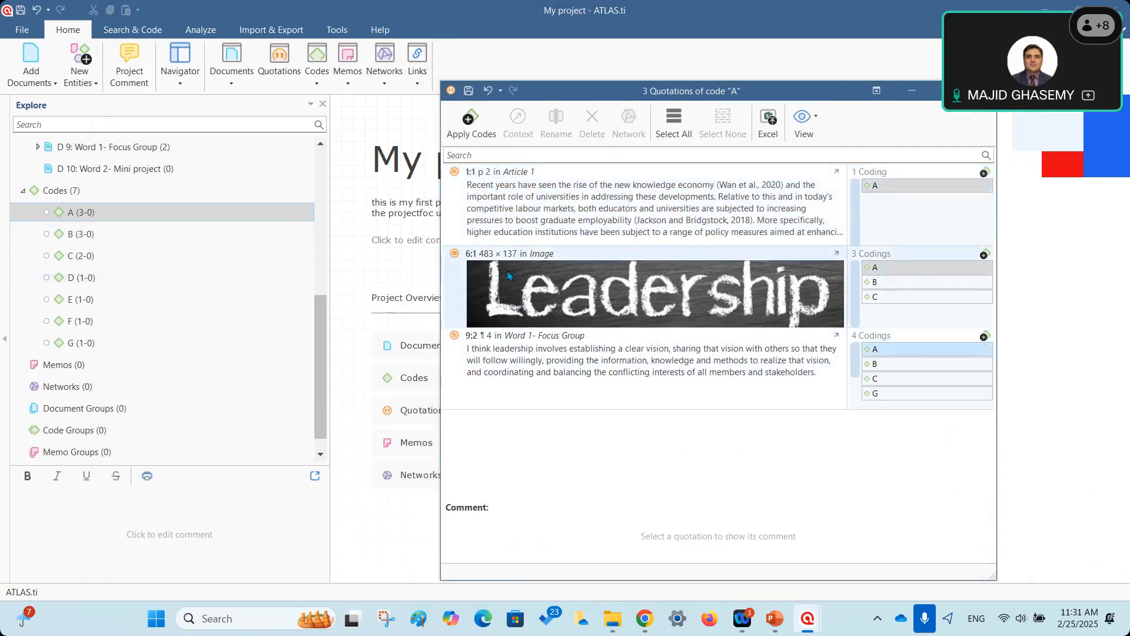
click(93, 213)
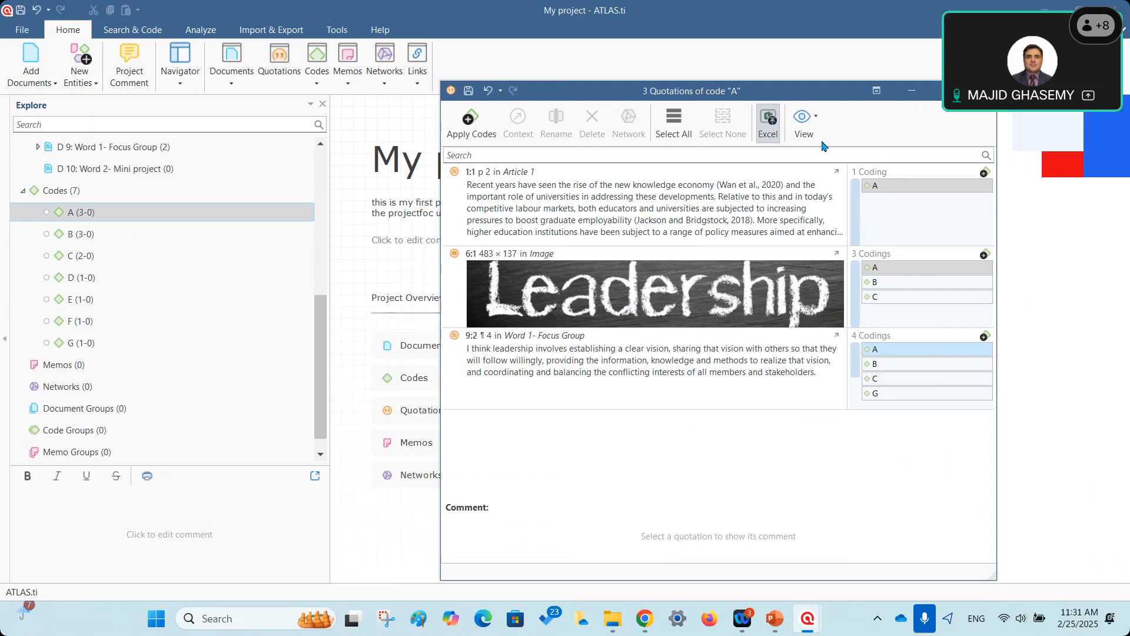
click(981, 90)
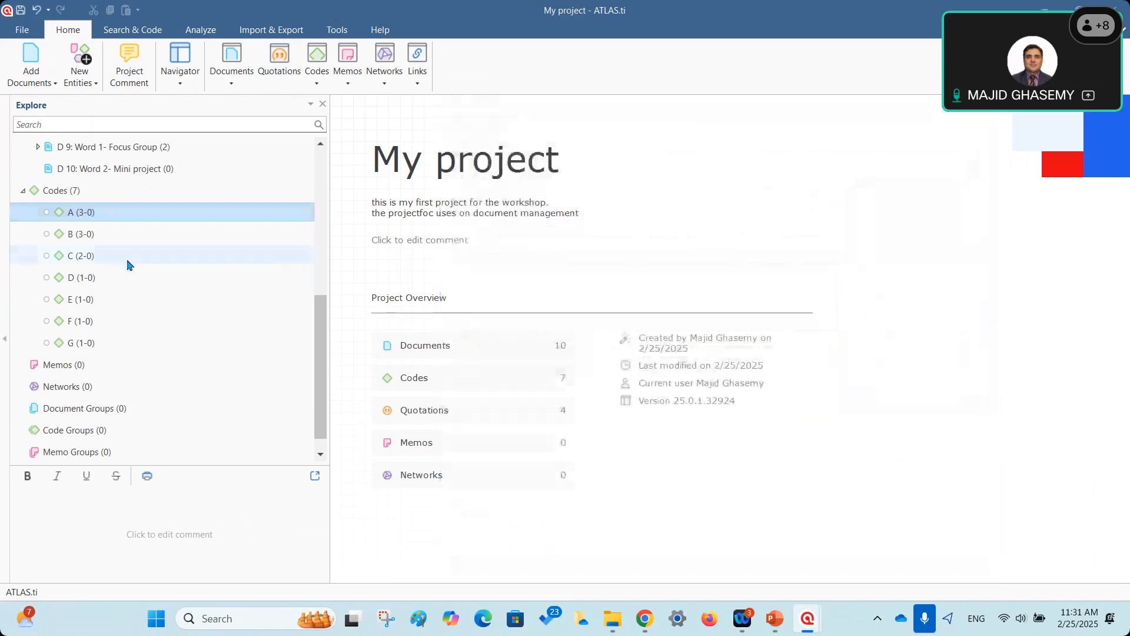
List code D's single quotation 9:1, then close that list.
click(82, 280)
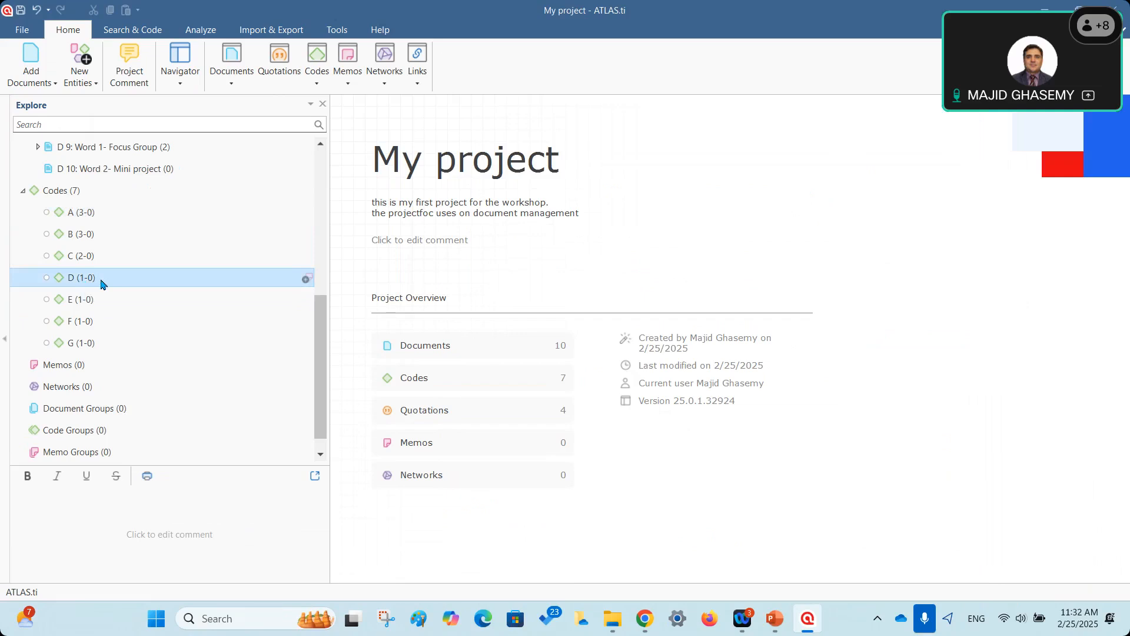
double_click(81, 280)
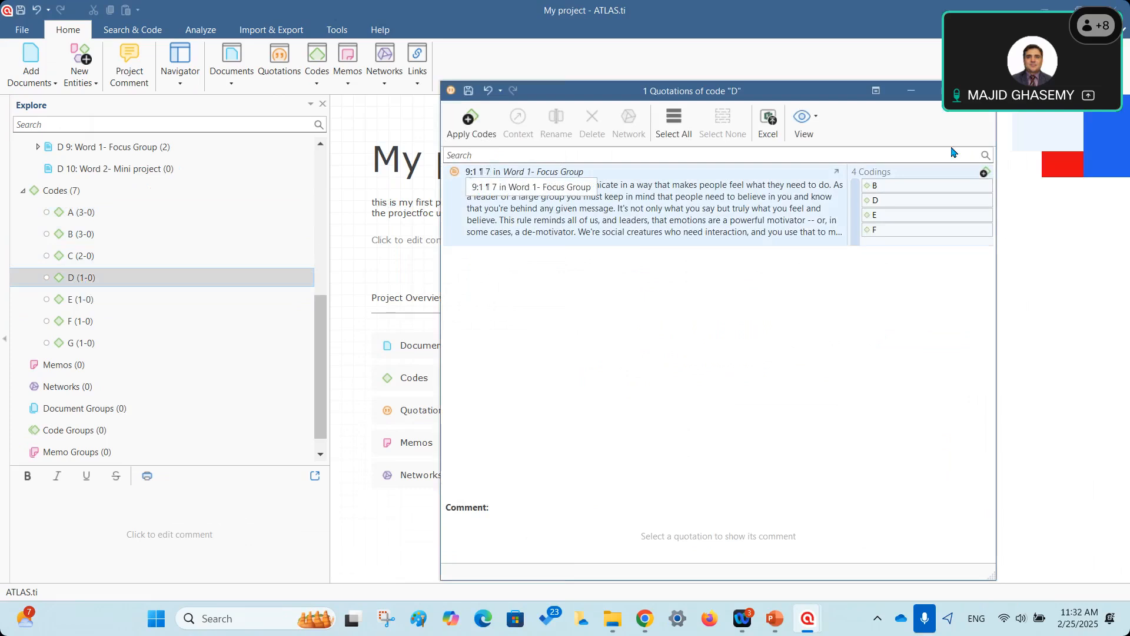
click(980, 91)
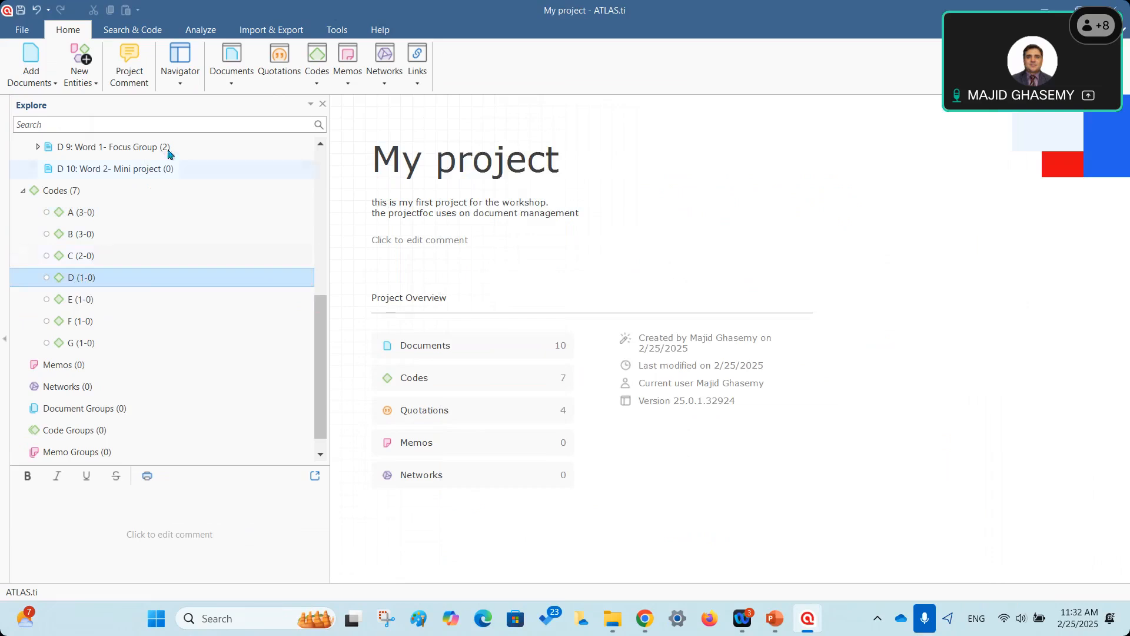
Collapse the D 6: Image document in the Explore tree and return to the top.
scroll(197, 284, up, 3)
click(41, 175)
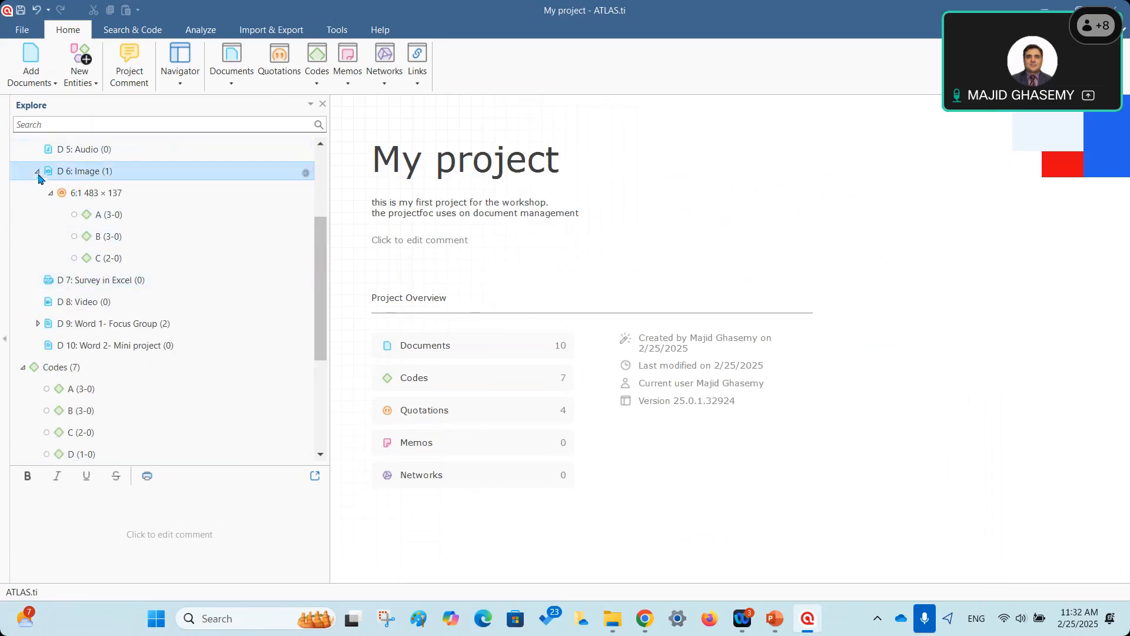
scroll(37, 252, up, 1)
click(37, 242)
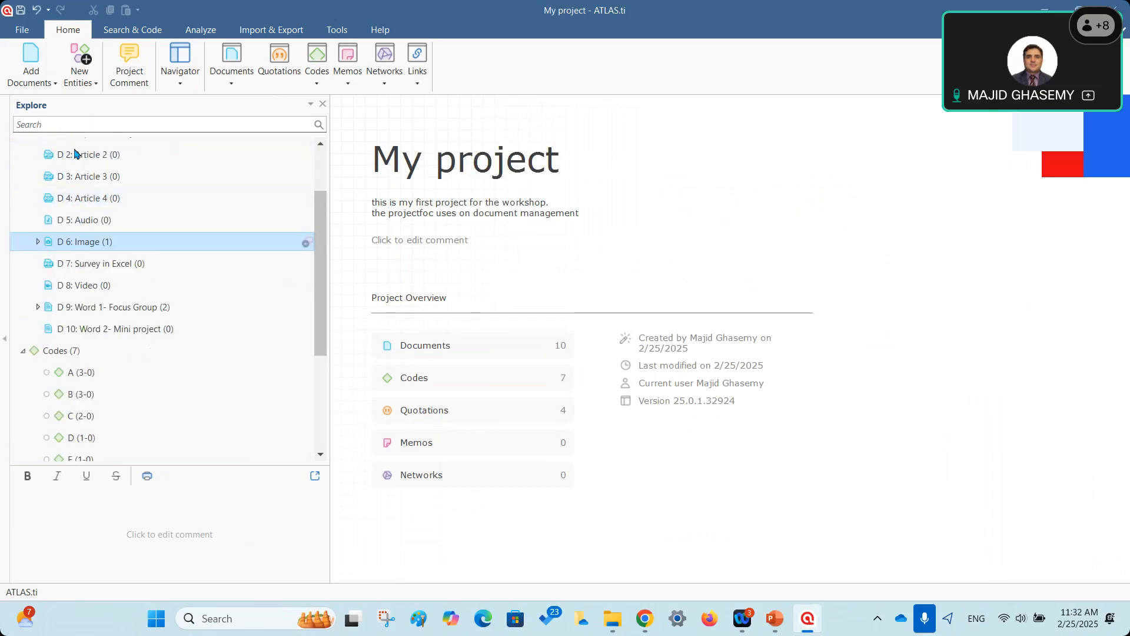
scroll(112, 191, up, 1)
scroll(112, 191, up, 1)
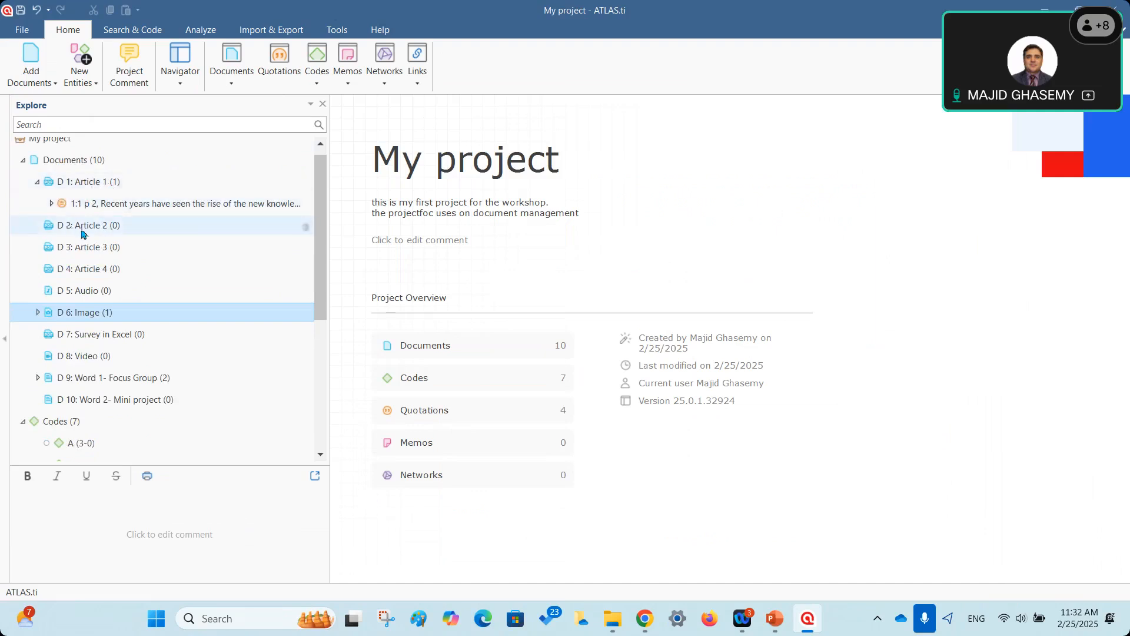
Open D 5: Audio, mark a quotation start at 0:06, and play on to 0:21.
double_click(81, 292)
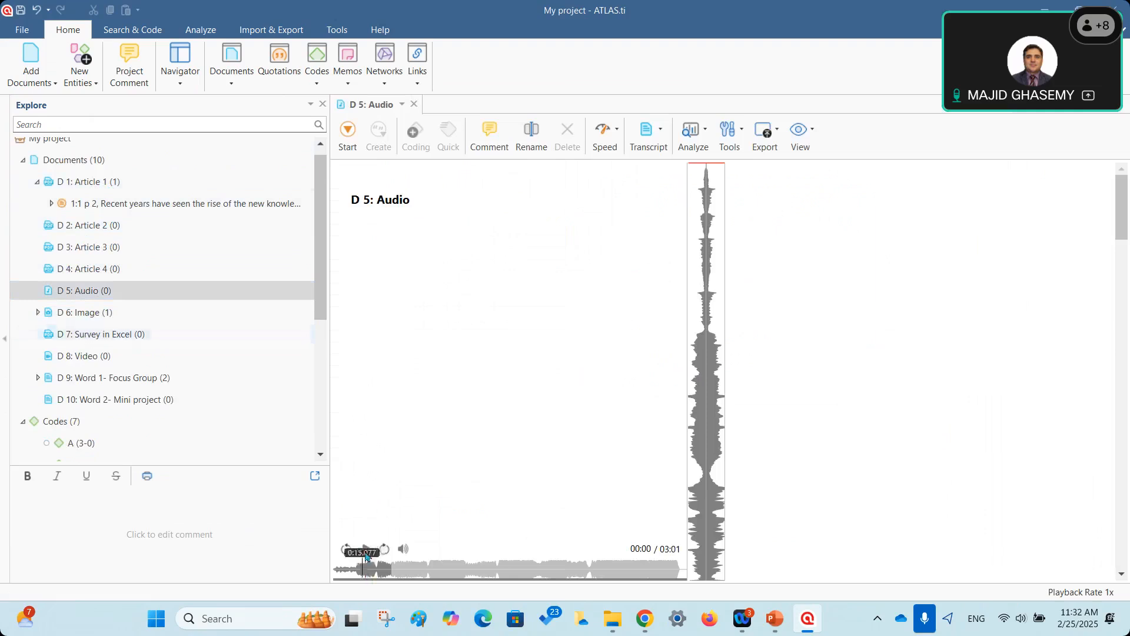
click(367, 549)
click(367, 549)
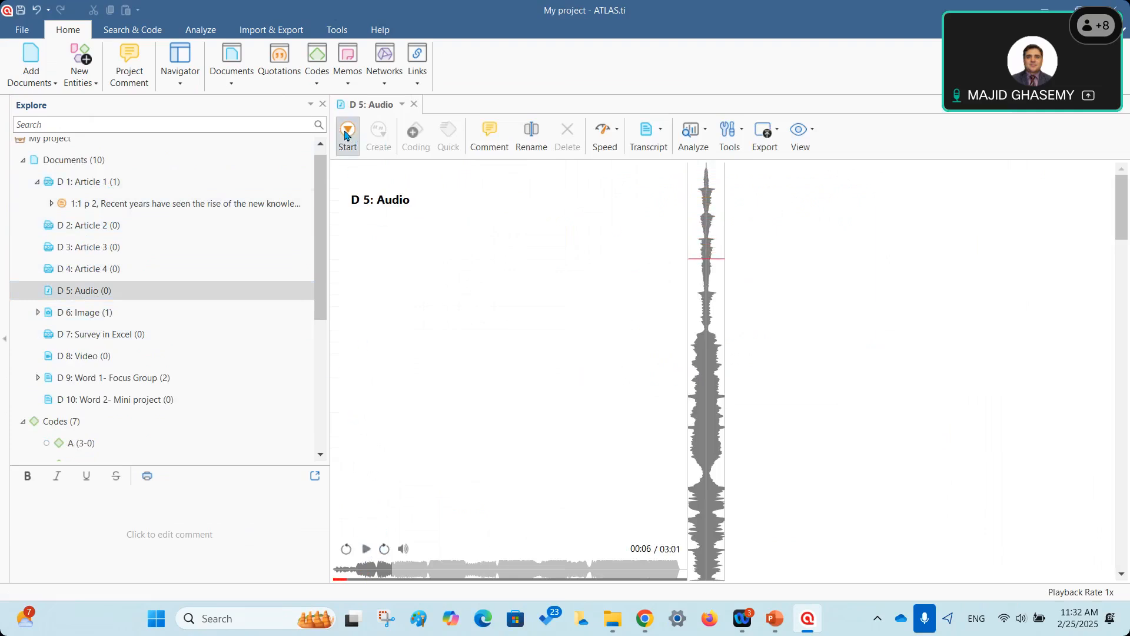
click(346, 134)
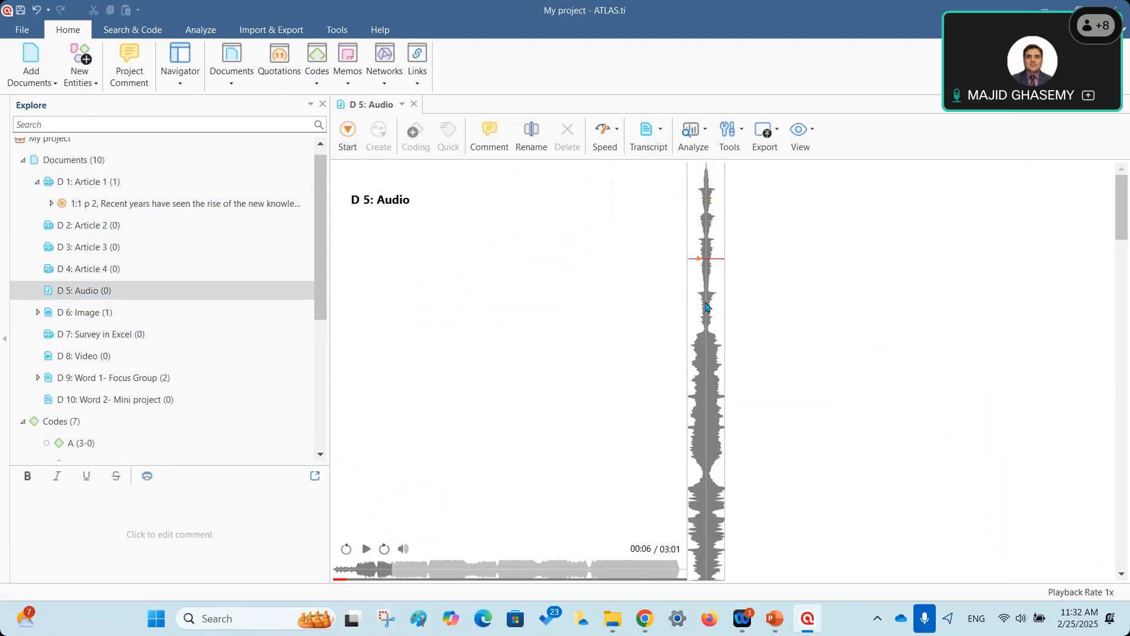
click(366, 549)
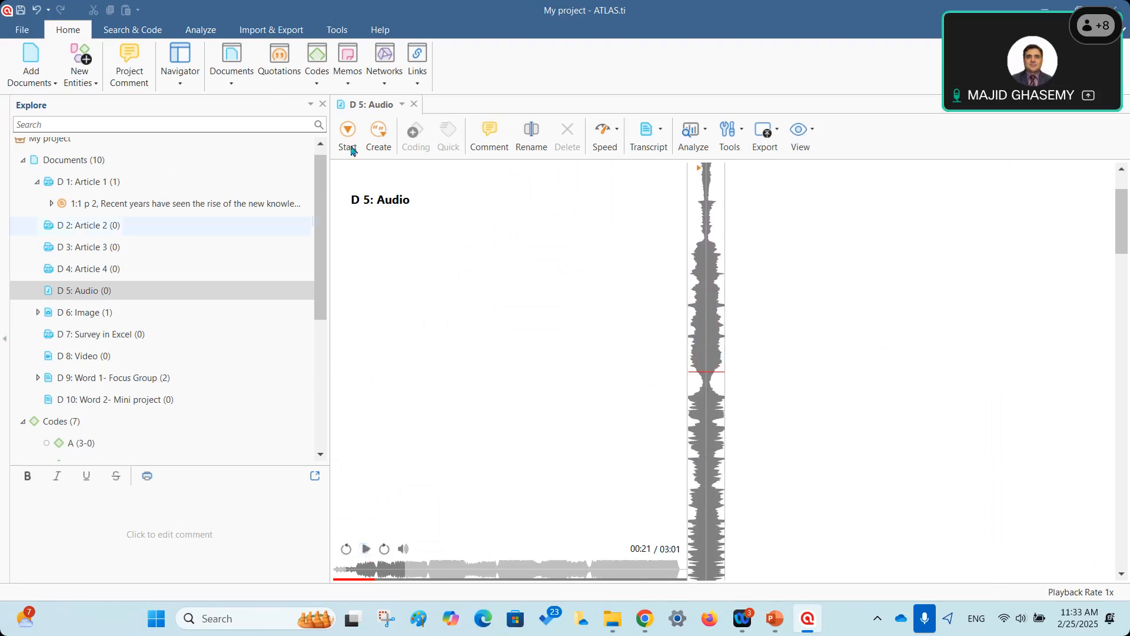
Create audio quotation 5:1 spanning 0:06–0:21 and bring up its Apply Codes list.
click(378, 135)
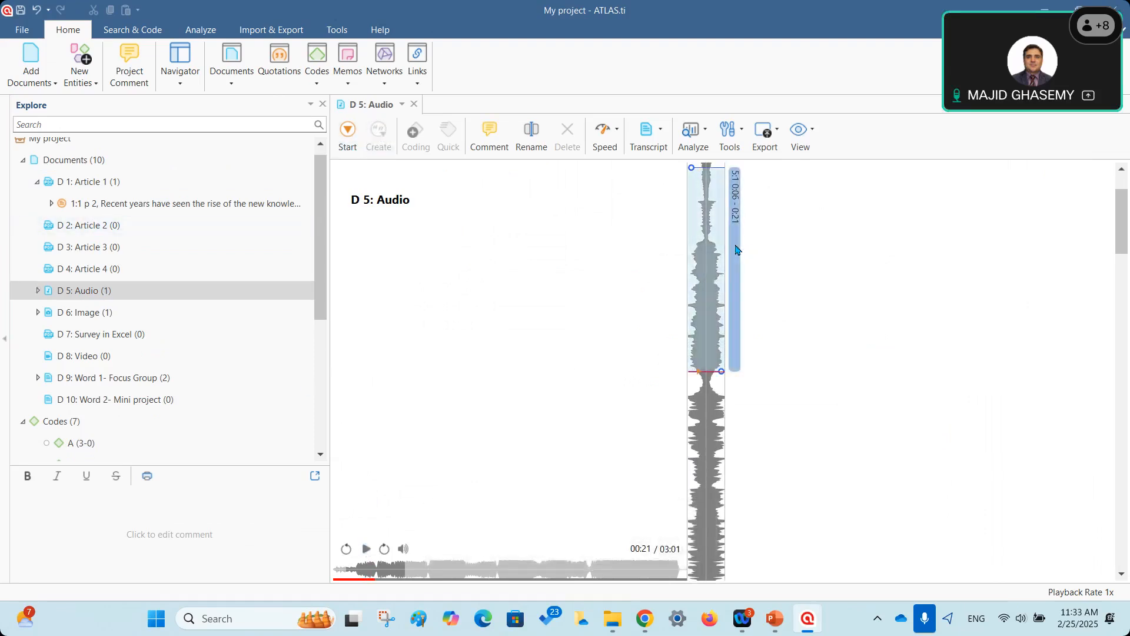
drag(1121, 218, 1120, 205)
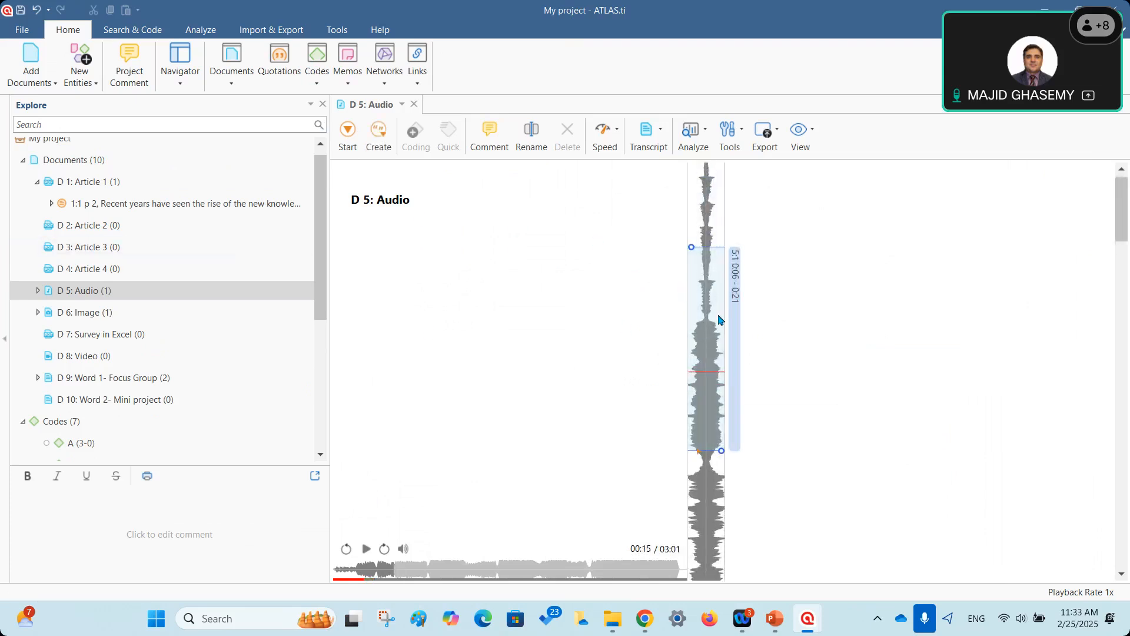
right_click(733, 330)
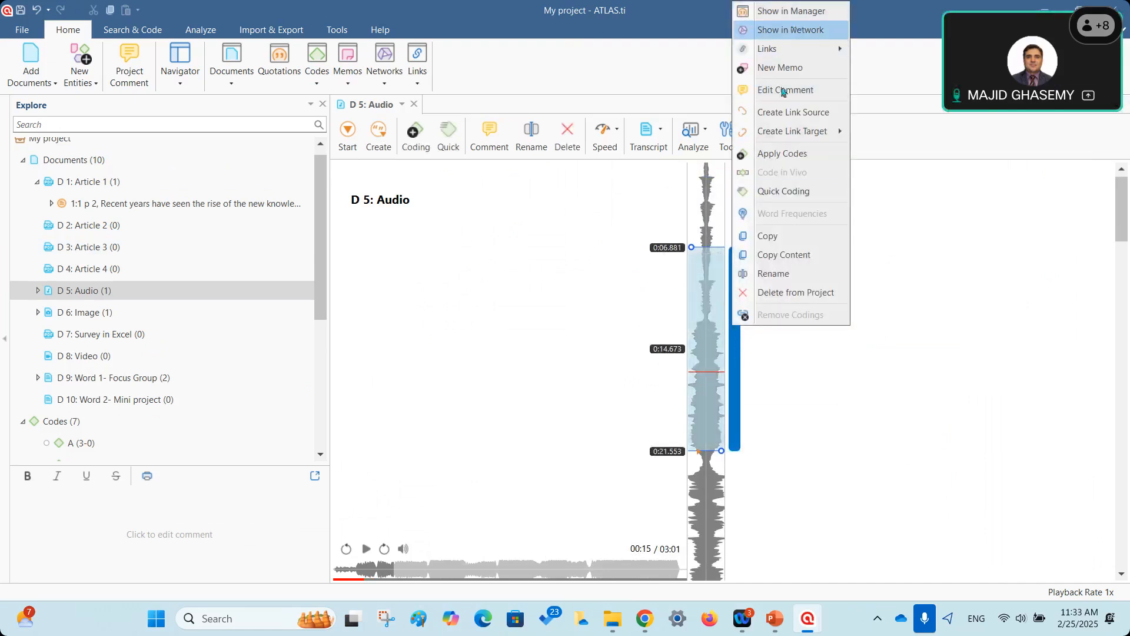
click(769, 155)
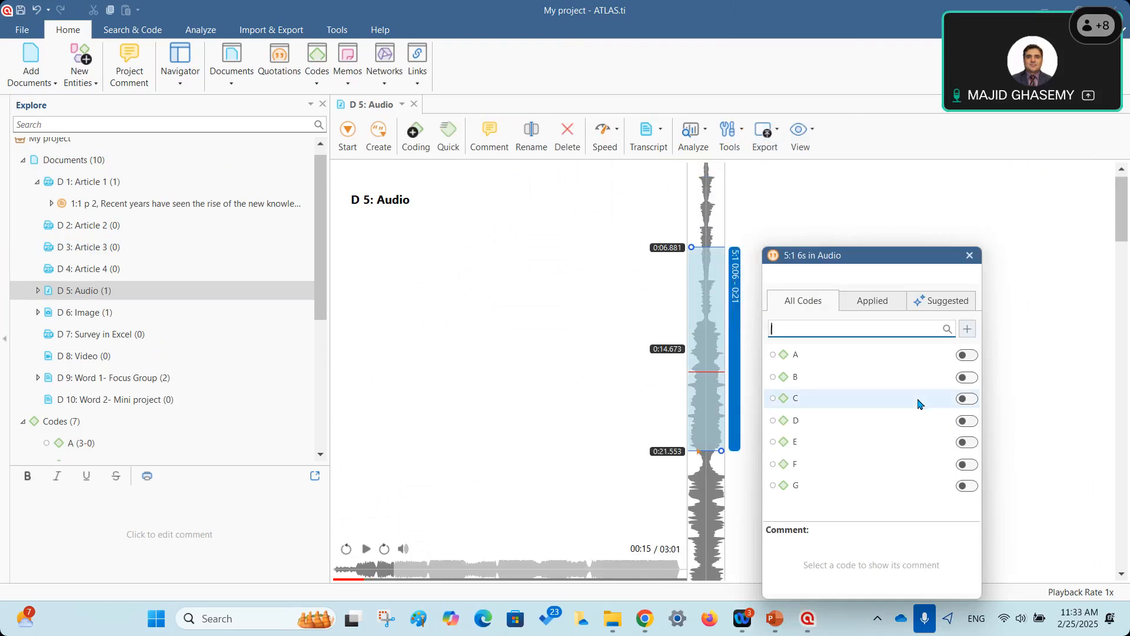
Code audio quotation 5:1 with B, C, D and newly created codes H and I.
click(967, 377)
click(969, 399)
click(965, 422)
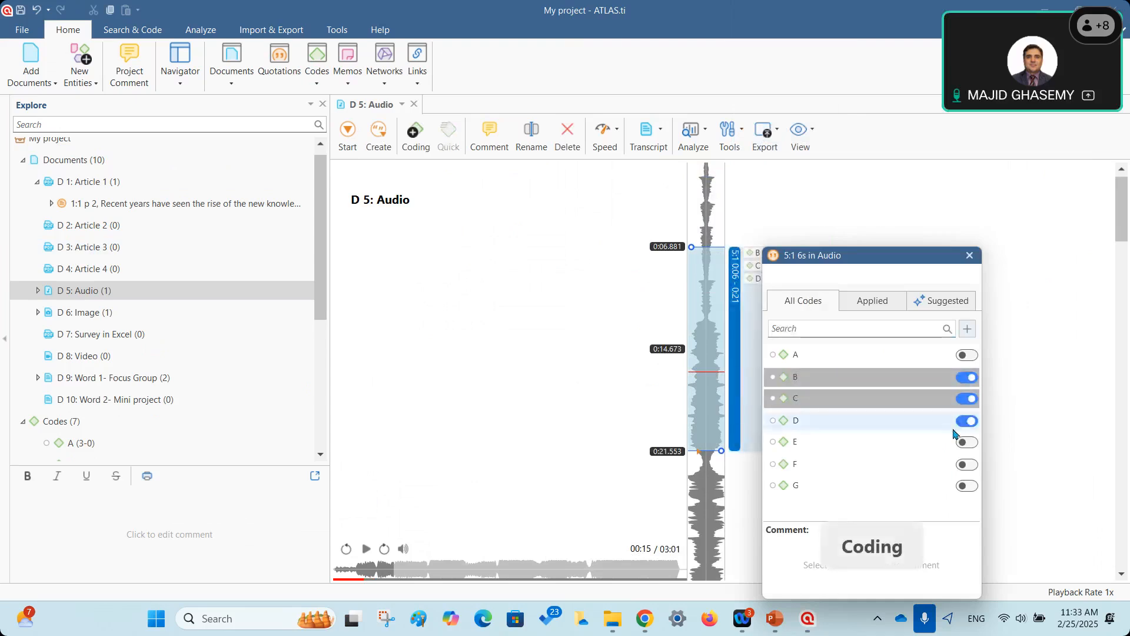
click(850, 329)
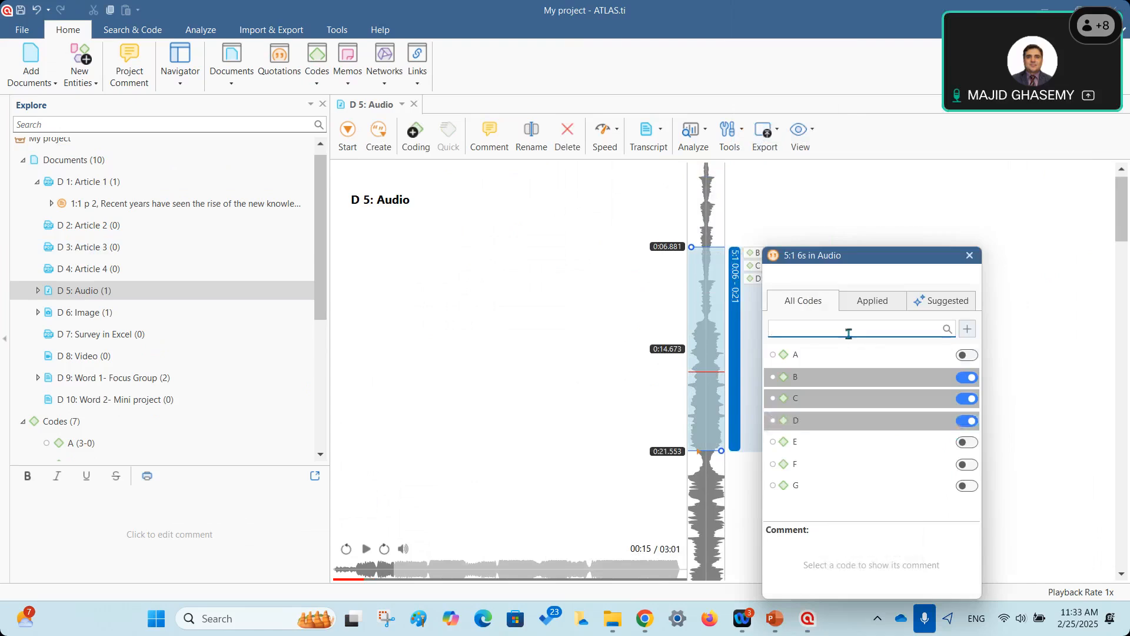
text(H)
click(965, 333)
double_click(790, 327)
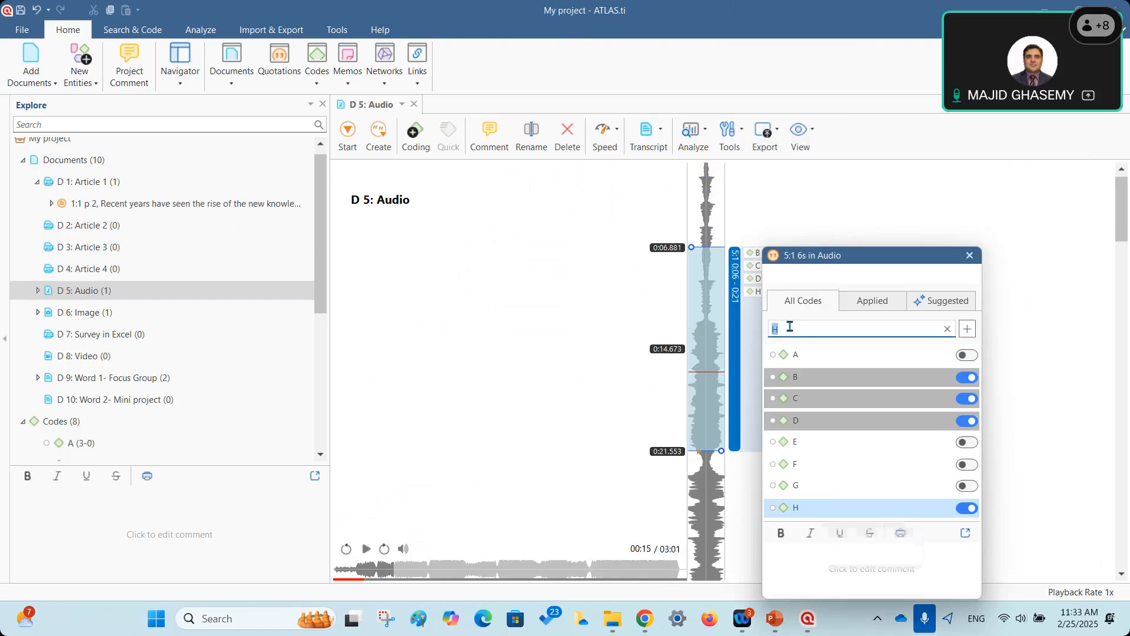
text(I)
click(966, 329)
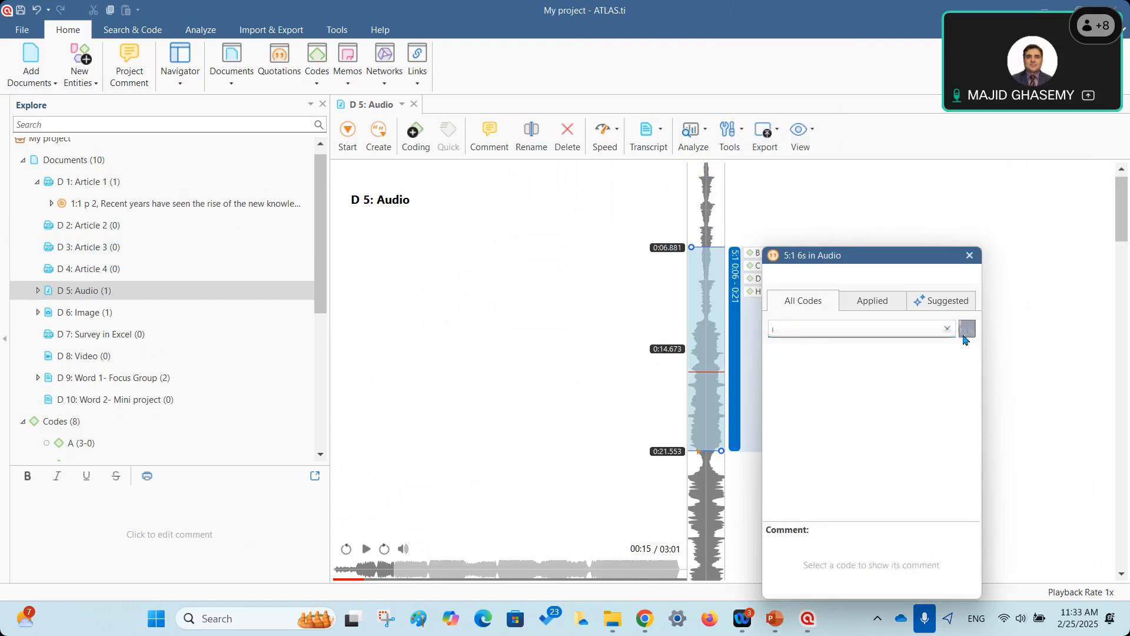
drag(853, 253, 935, 198)
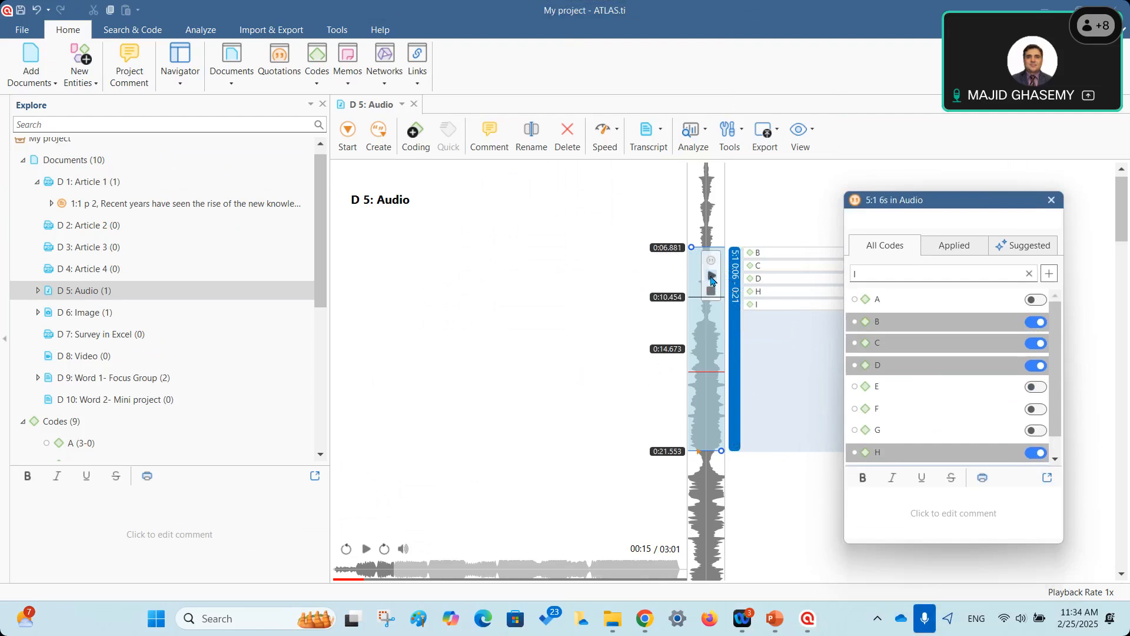
Replay coded quotation 5:1, then let the recording run on and pause at 00:23.
click(734, 284)
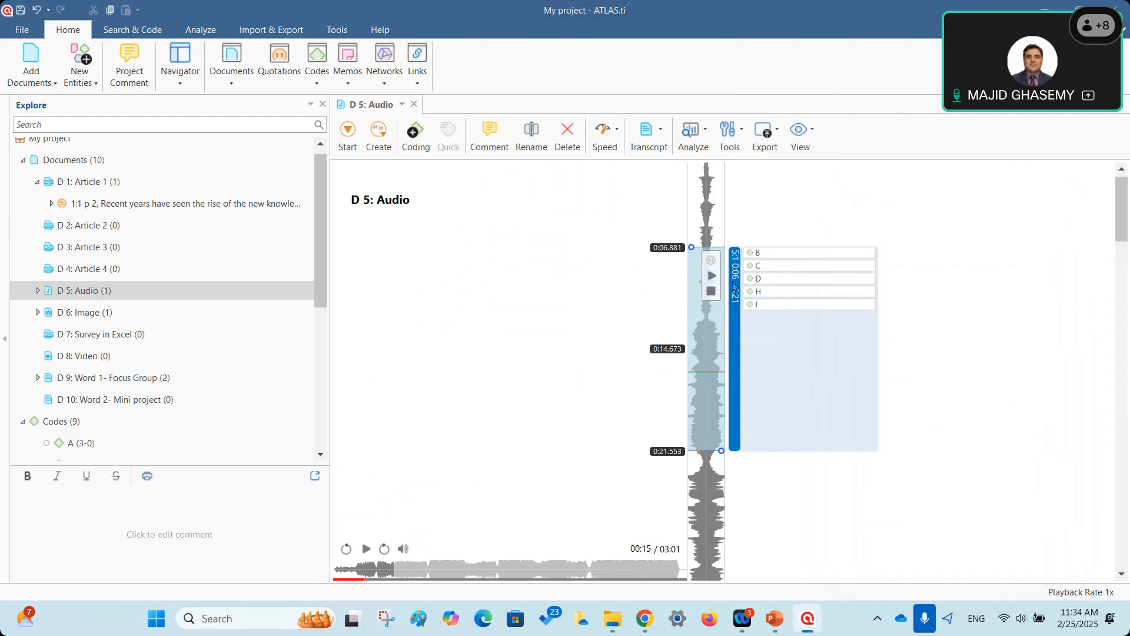
click(711, 277)
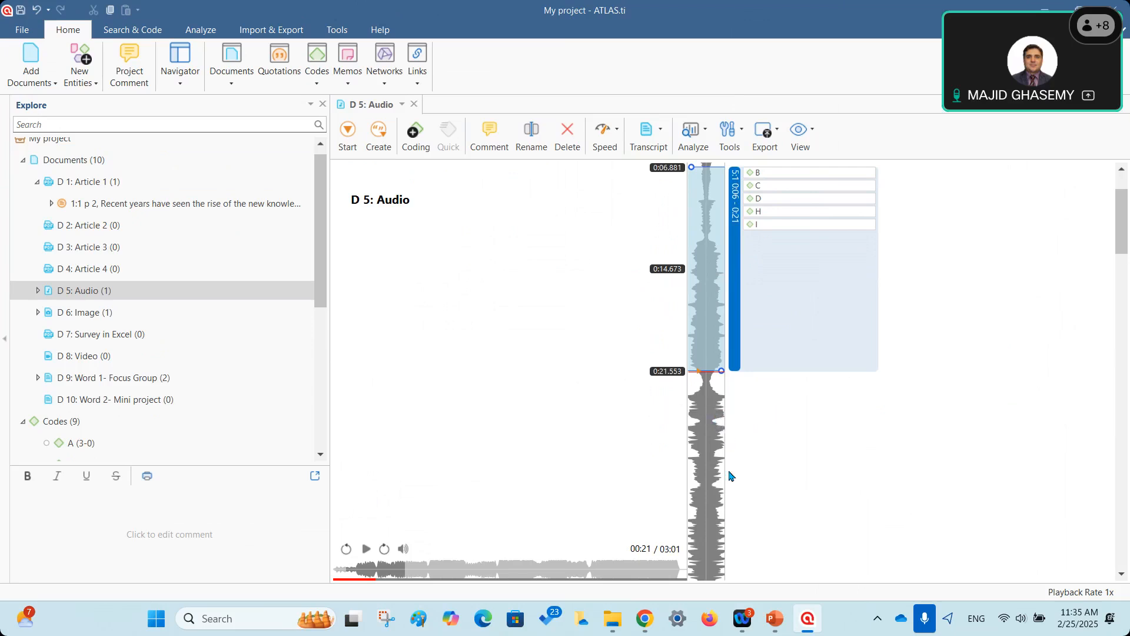
click(758, 489)
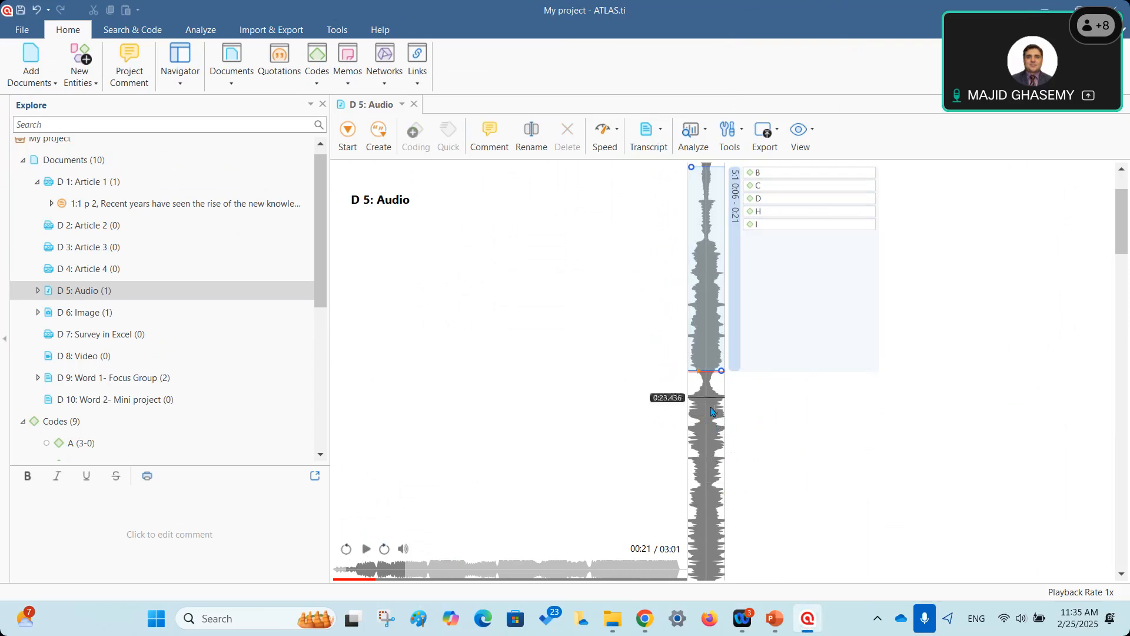
click(365, 549)
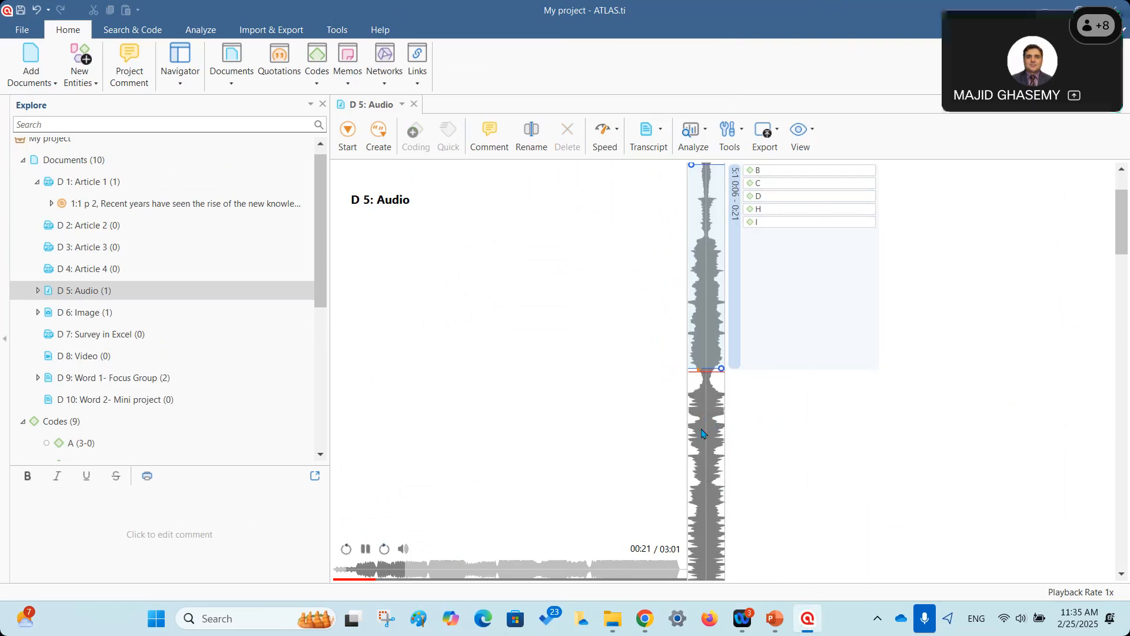
click(366, 548)
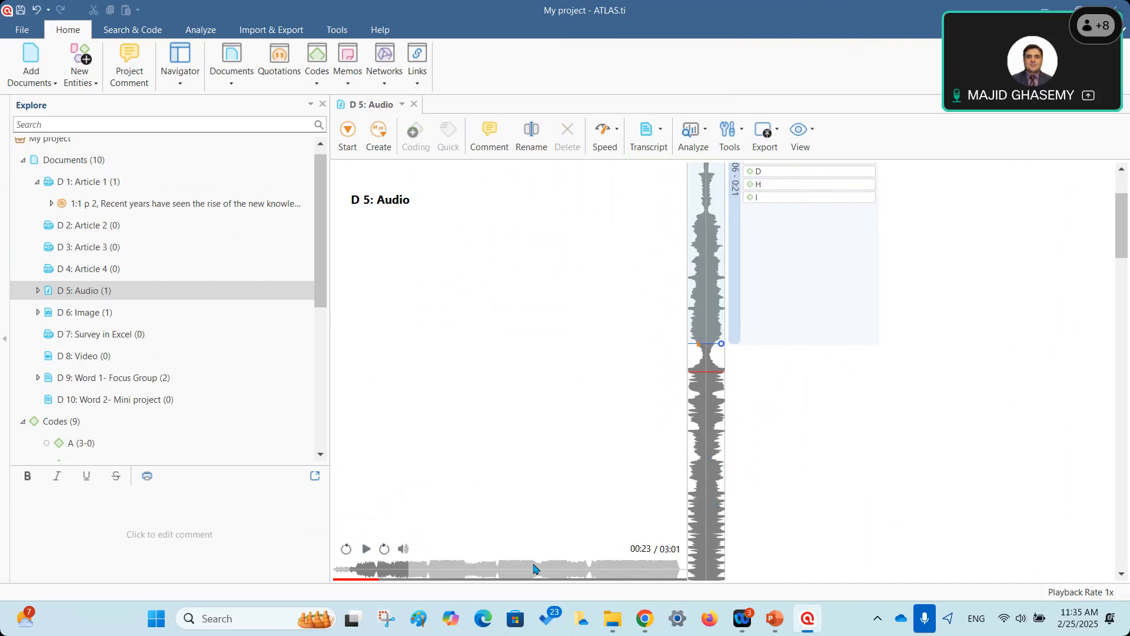
Jump to around 1:30 in the audio and mark a new quotation start at 1:37.
click(509, 568)
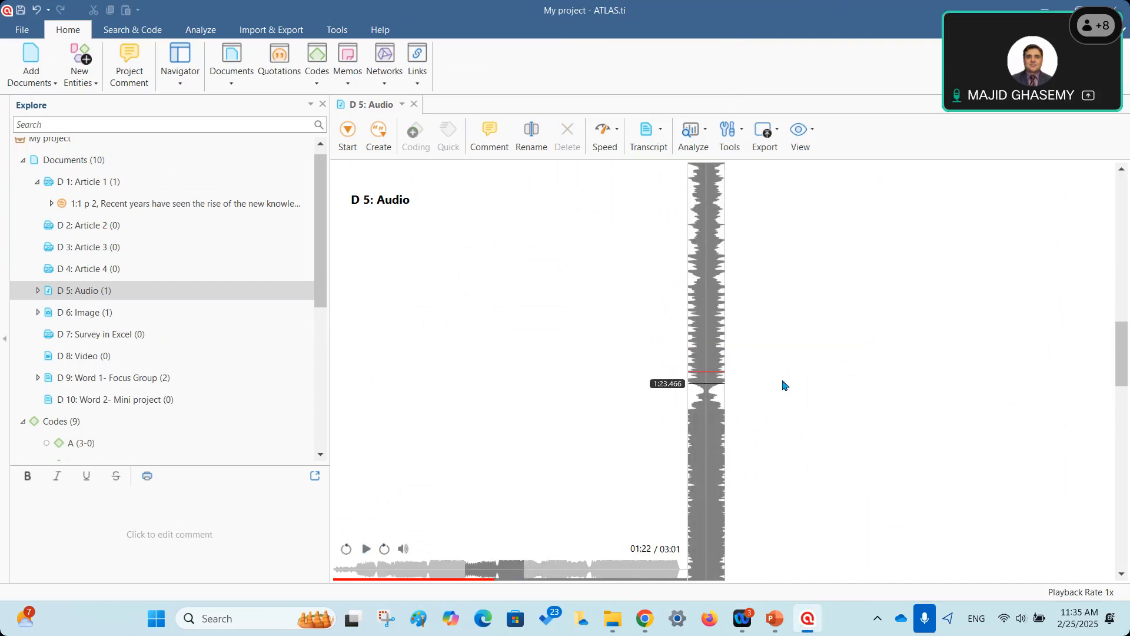
scroll(719, 337, down, 2)
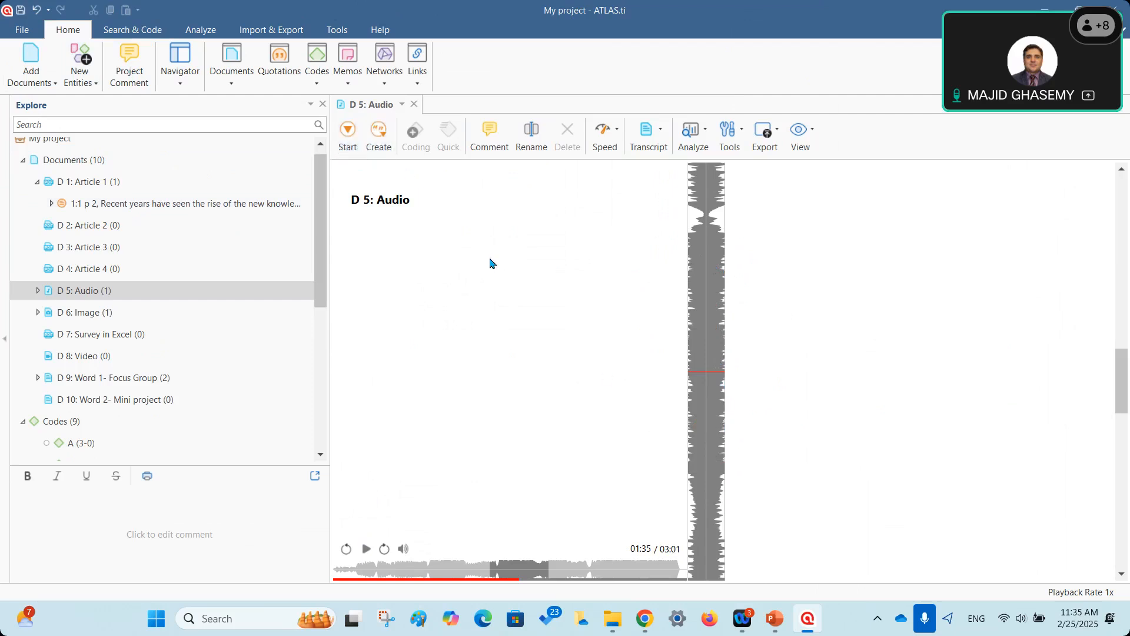
click(367, 549)
click(364, 550)
click(351, 143)
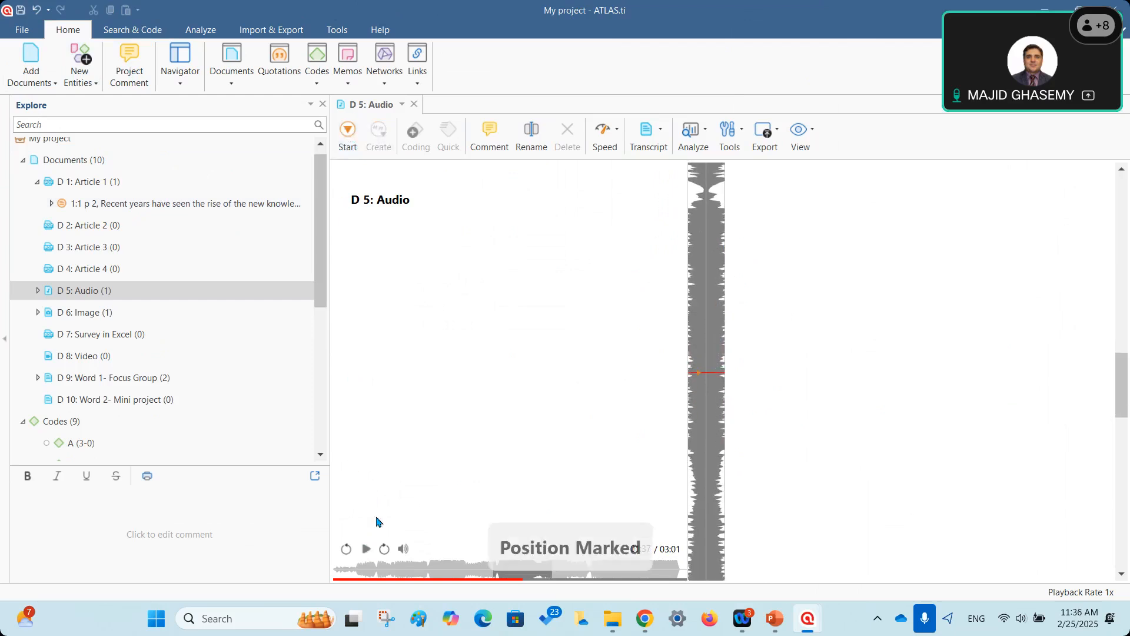
click(366, 549)
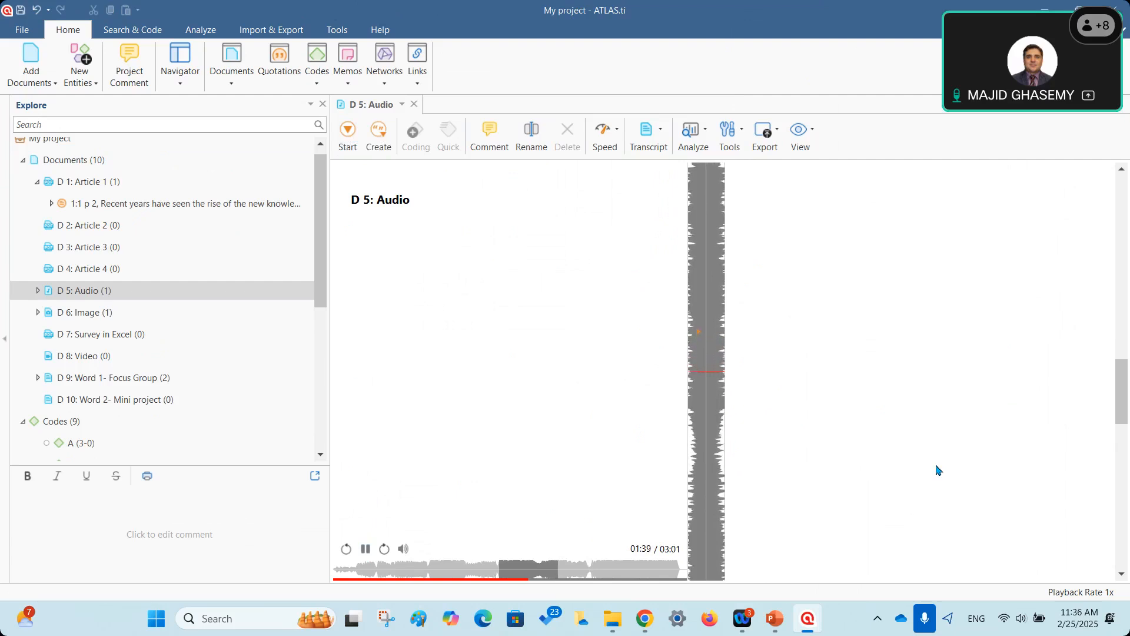
Create audio quotation 5:2 spanning 1:37–1:42 and bring up its Apply Codes list.
click(366, 549)
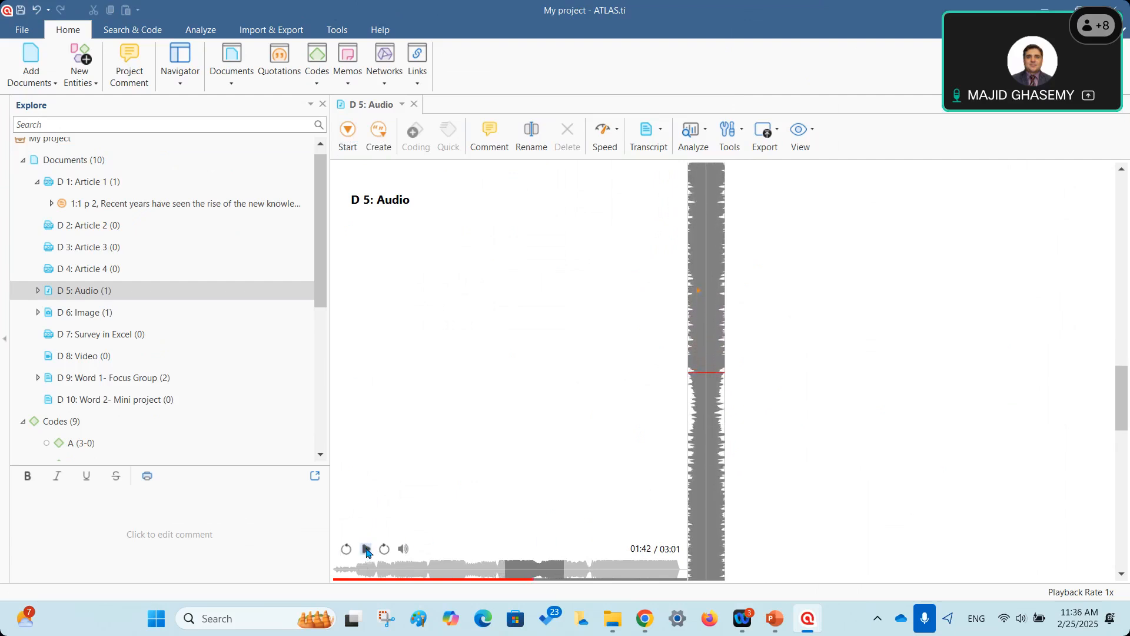
click(375, 138)
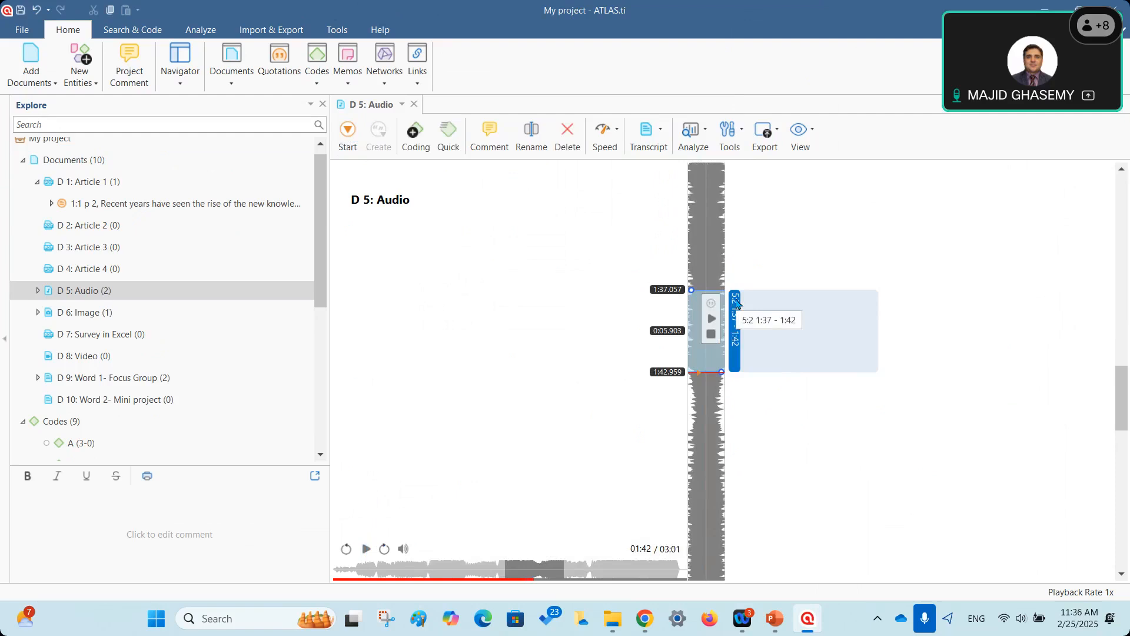
right_click(736, 303)
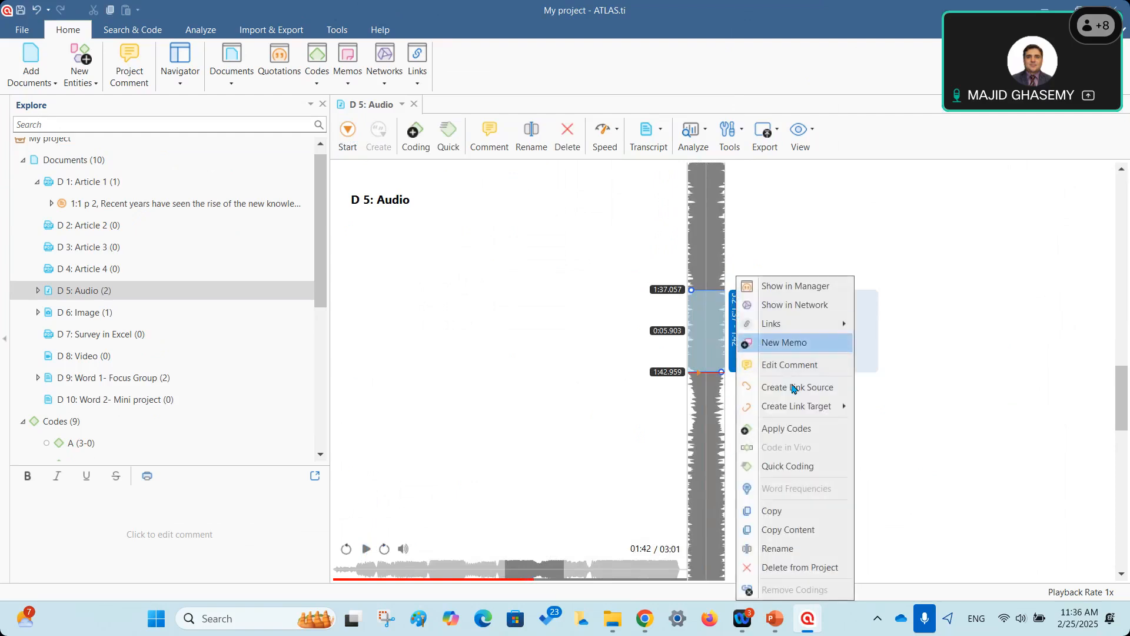
click(785, 429)
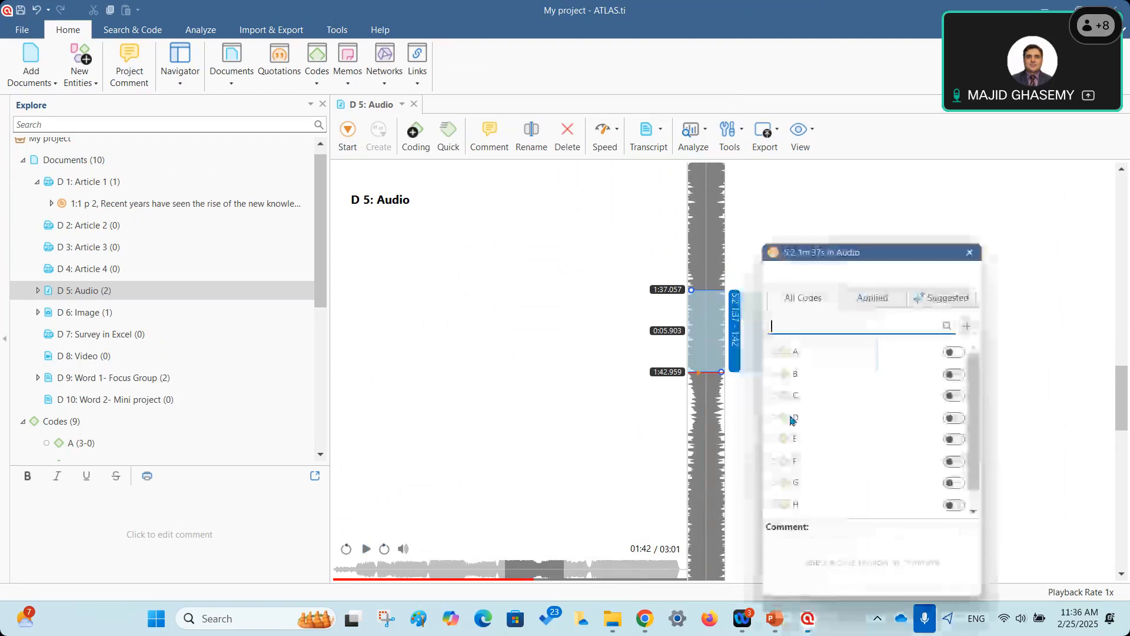
Code quotation 5:2 with A, B, C and a newly created code J.
click(954, 352)
click(961, 374)
click(955, 395)
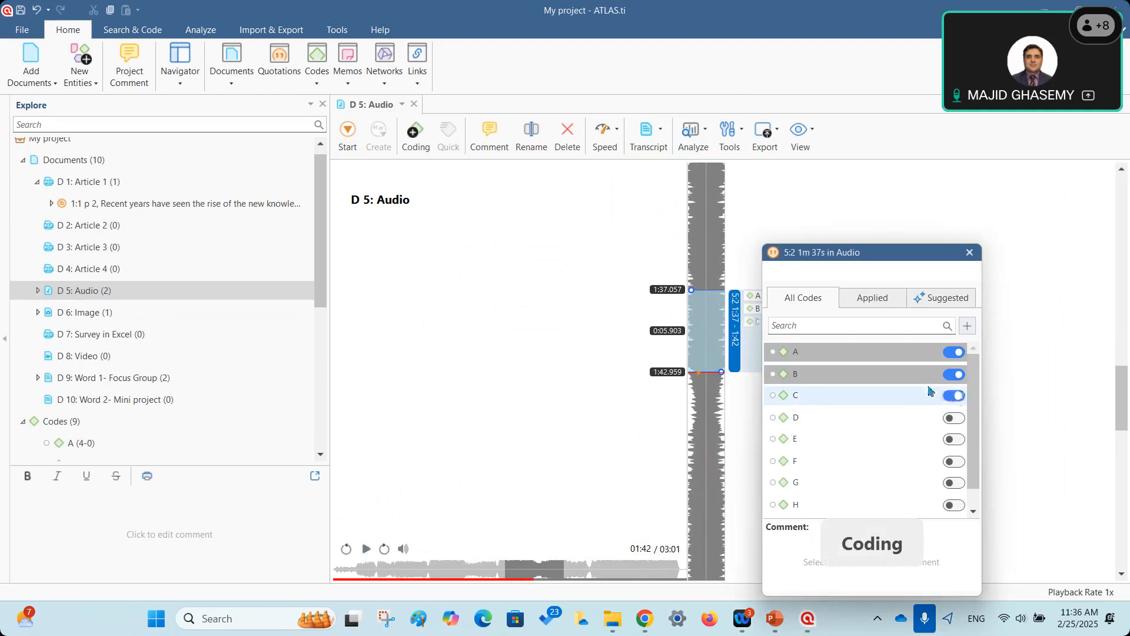
click(836, 322)
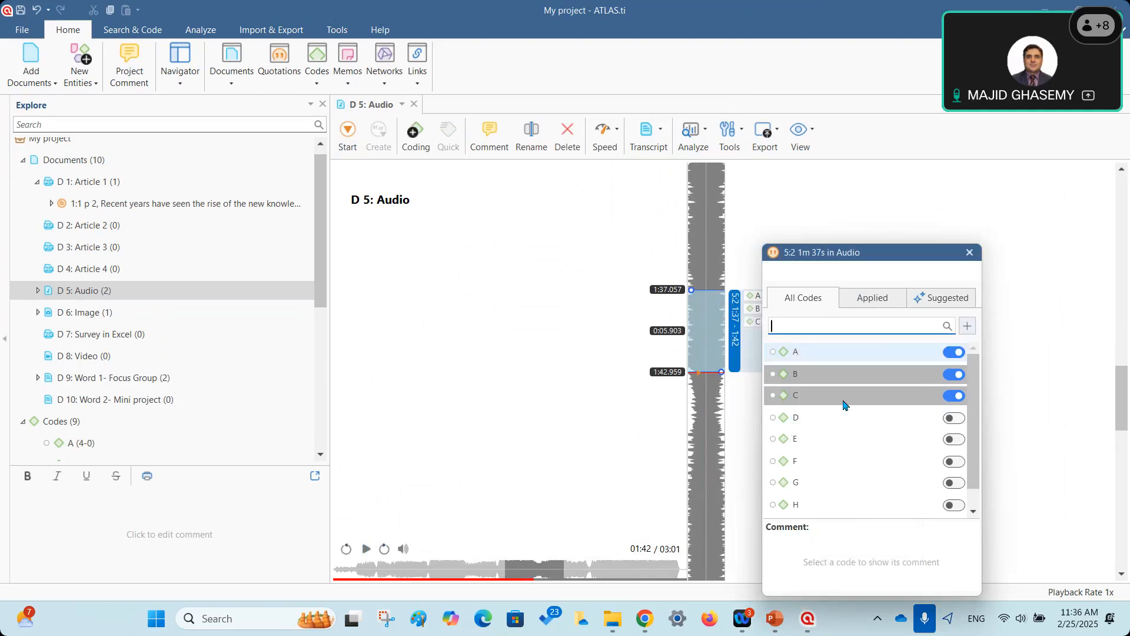
scroll(845, 404, down, 1)
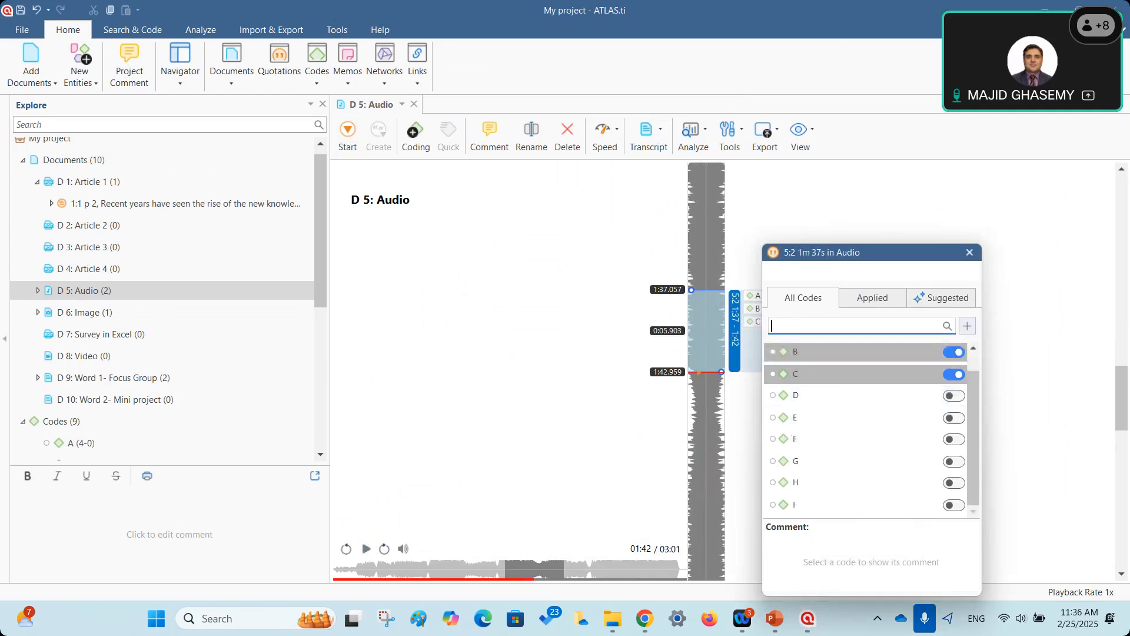
text(,)
click(968, 326)
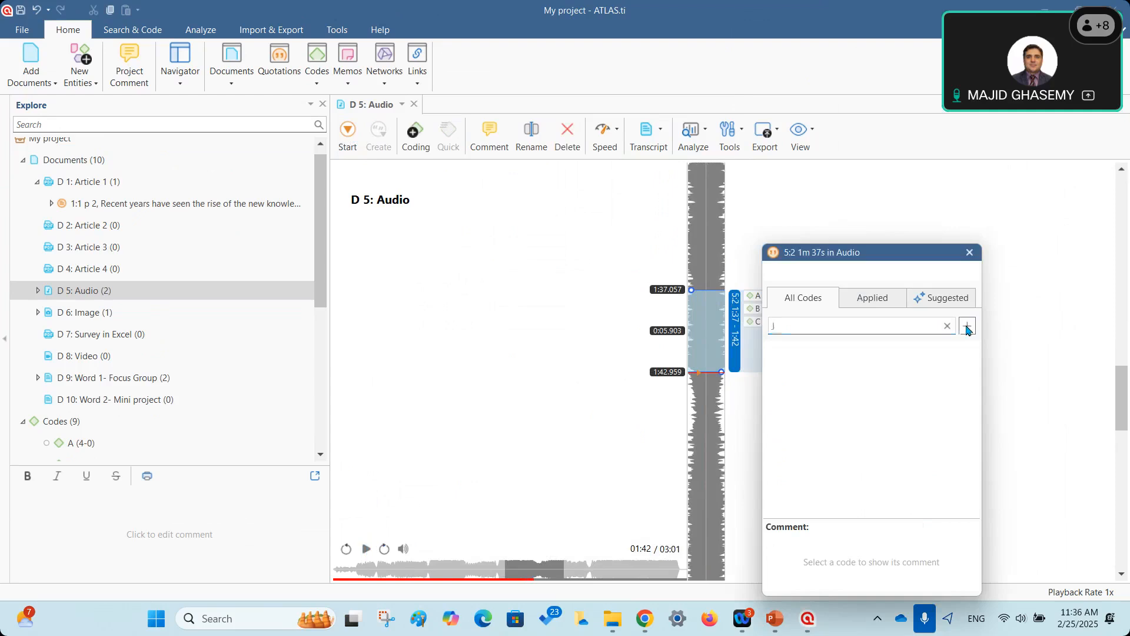
click(970, 252)
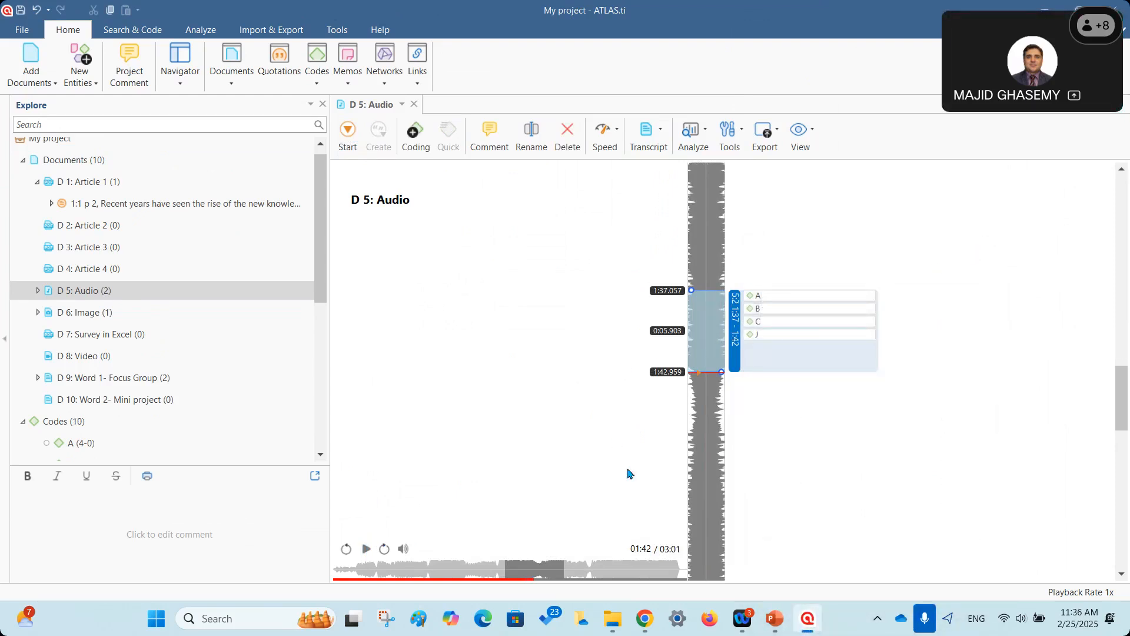
Open D 8: Video, start playback and raise the system volume to 100.
double_click(81, 358)
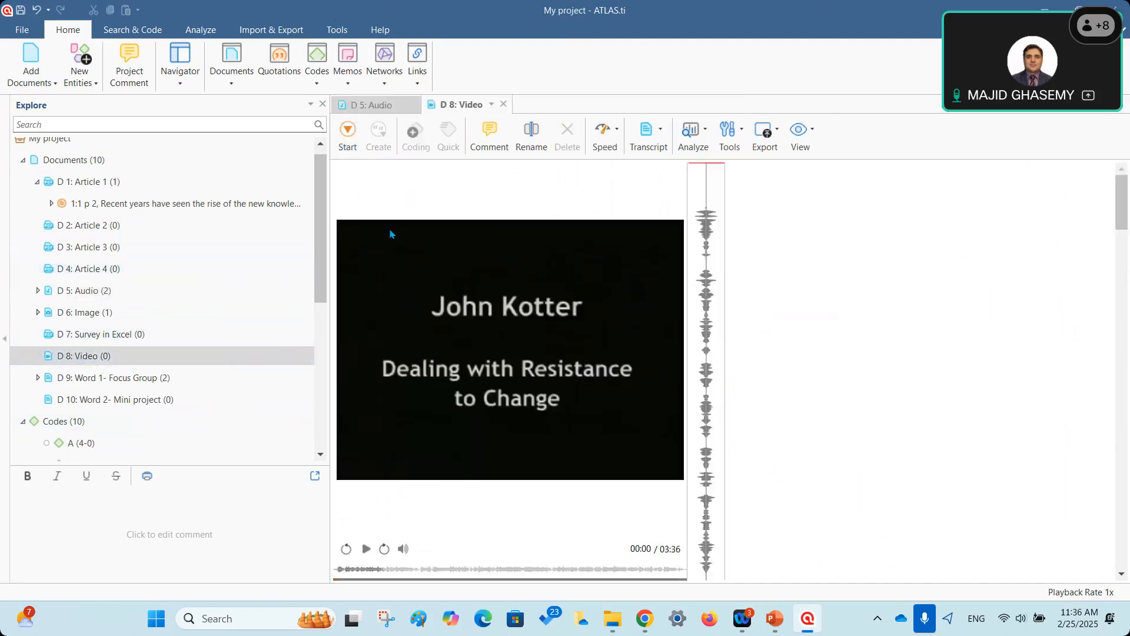
click(365, 549)
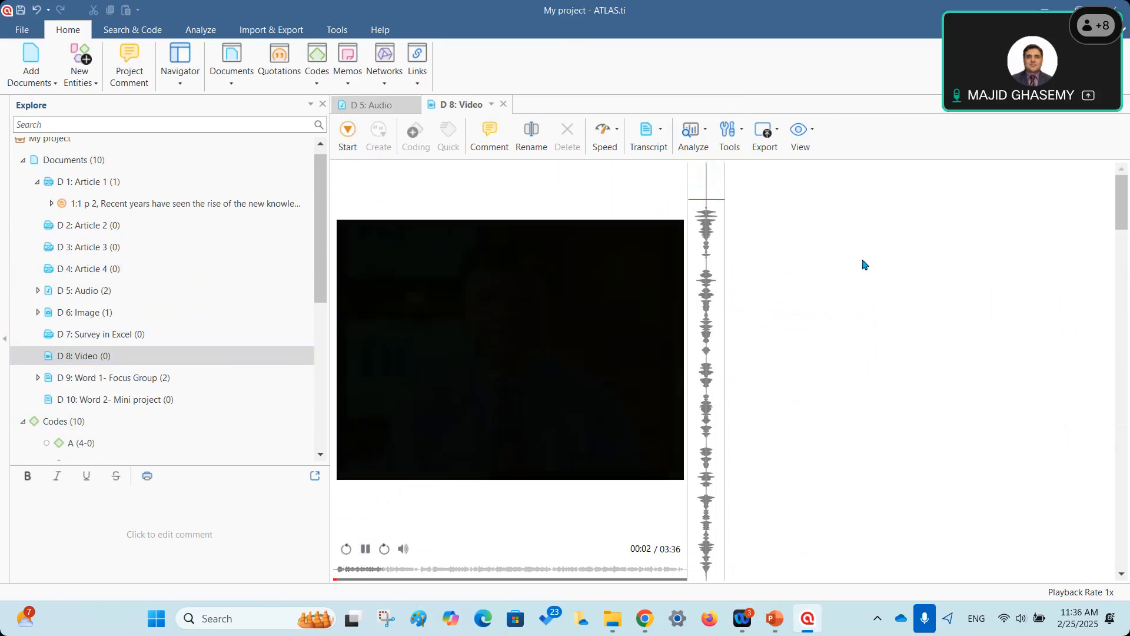
click(1021, 619)
drag(992, 530, 1071, 530)
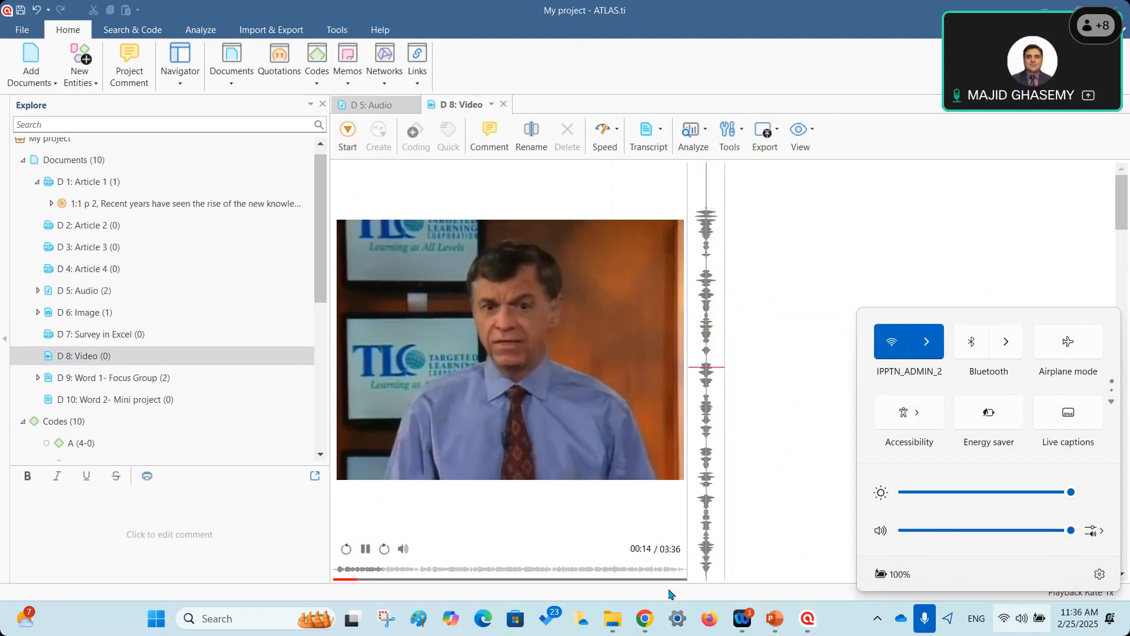
Mark 0:16 as the quotation start, then resume and stop playback at 0:29.
click(366, 549)
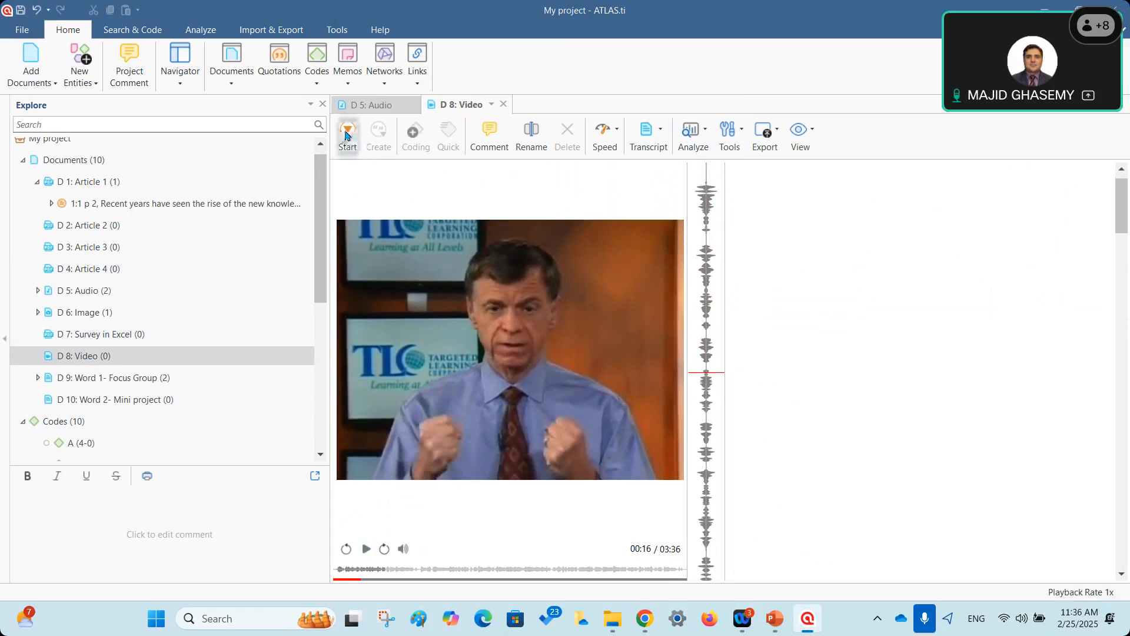
click(344, 153)
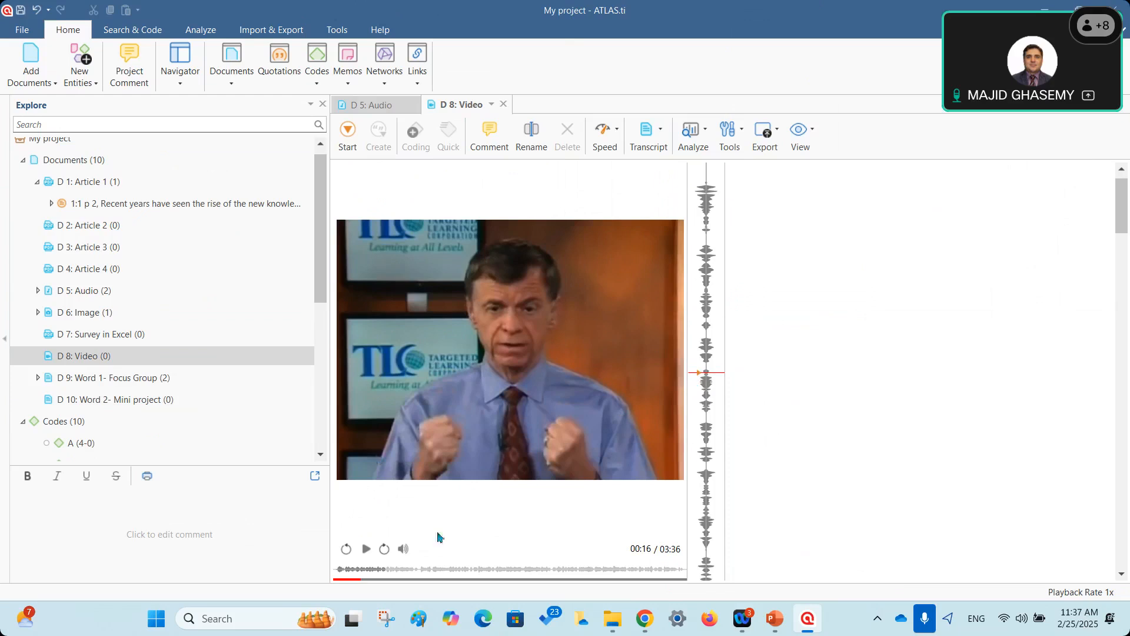
click(366, 548)
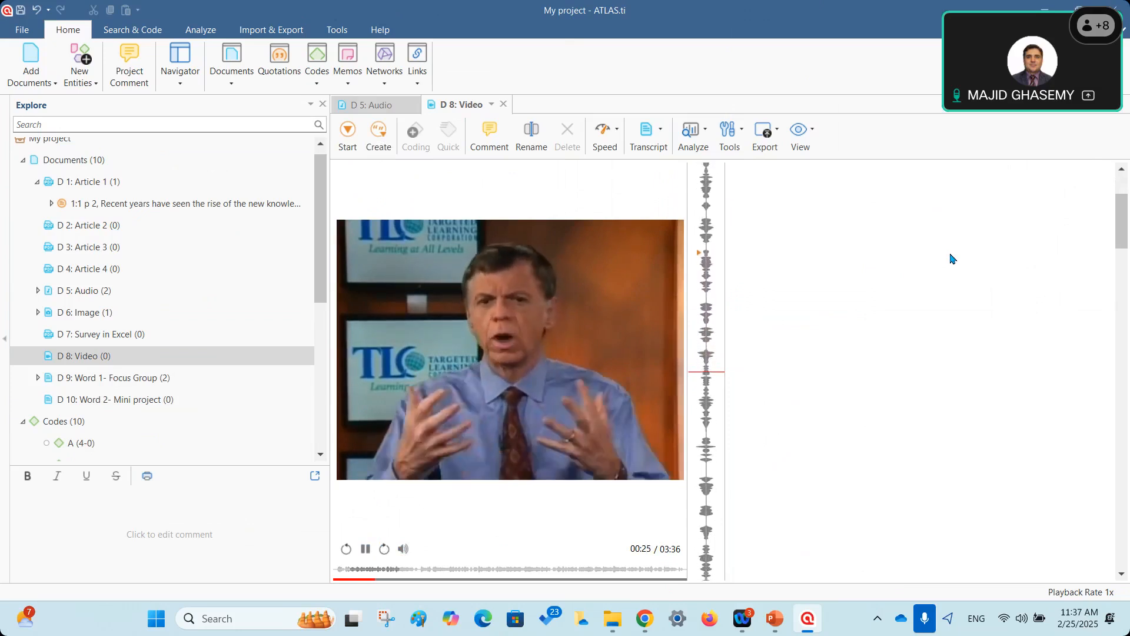
click(363, 549)
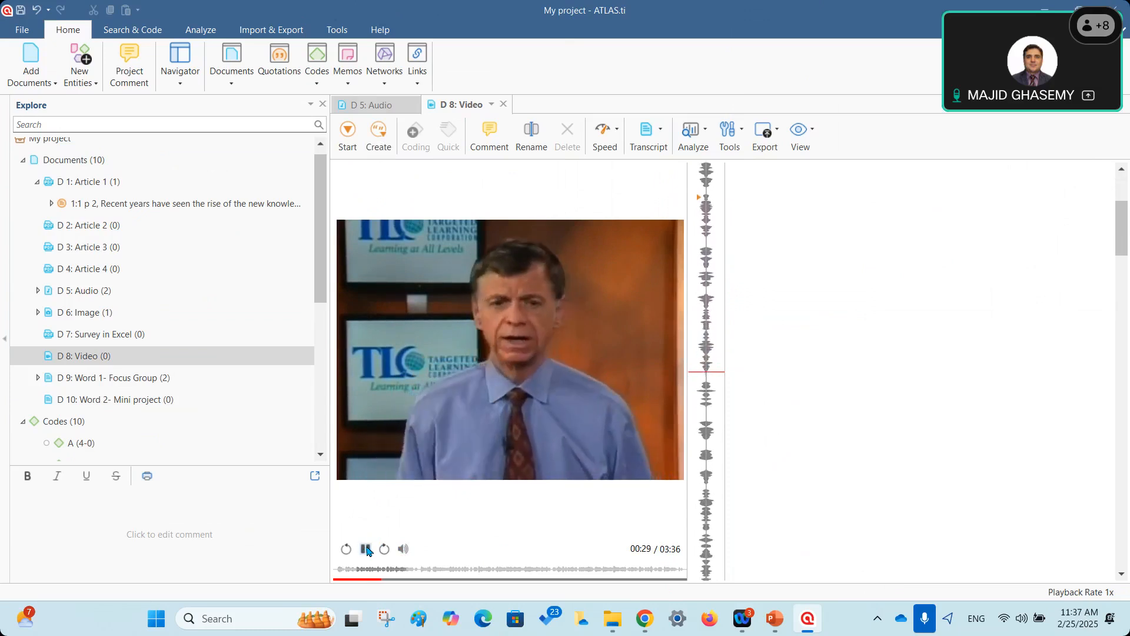
Create video quotation 8:1 spanning 0:16–0:29 and play back its clip.
click(381, 141)
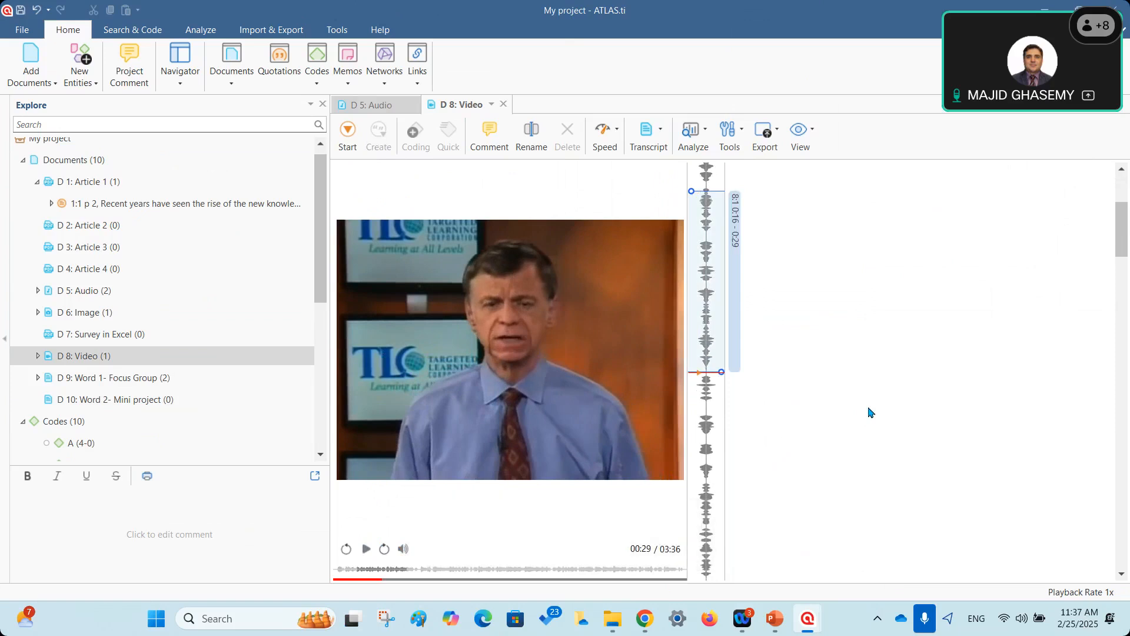
click(735, 236)
click(712, 221)
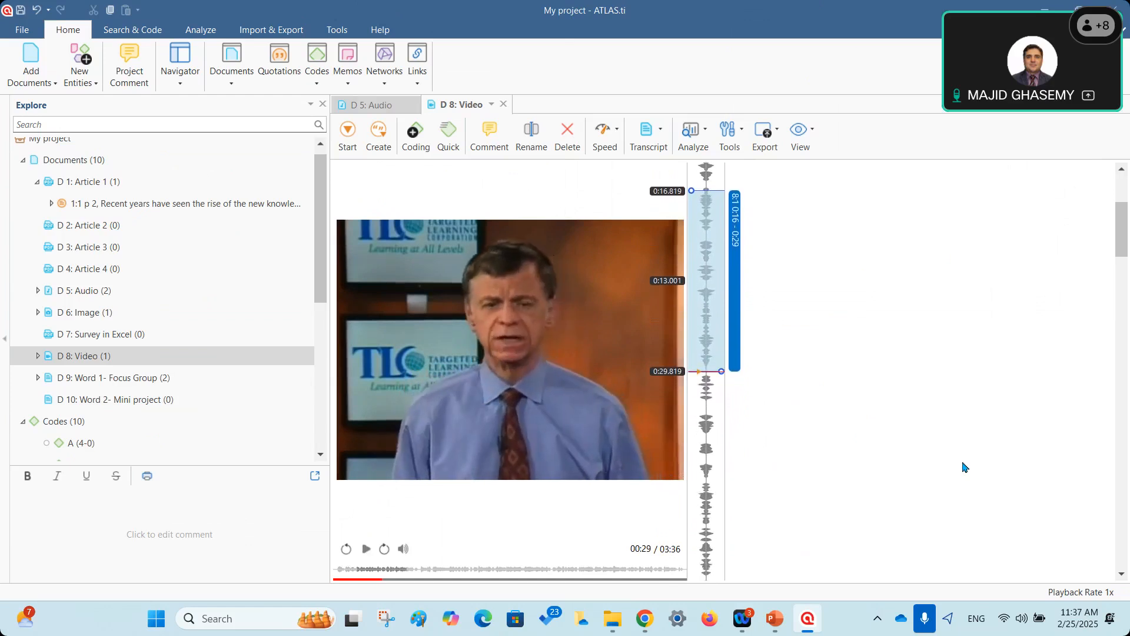
Apply codes H and I to quotation 8:1.
right_click(735, 257)
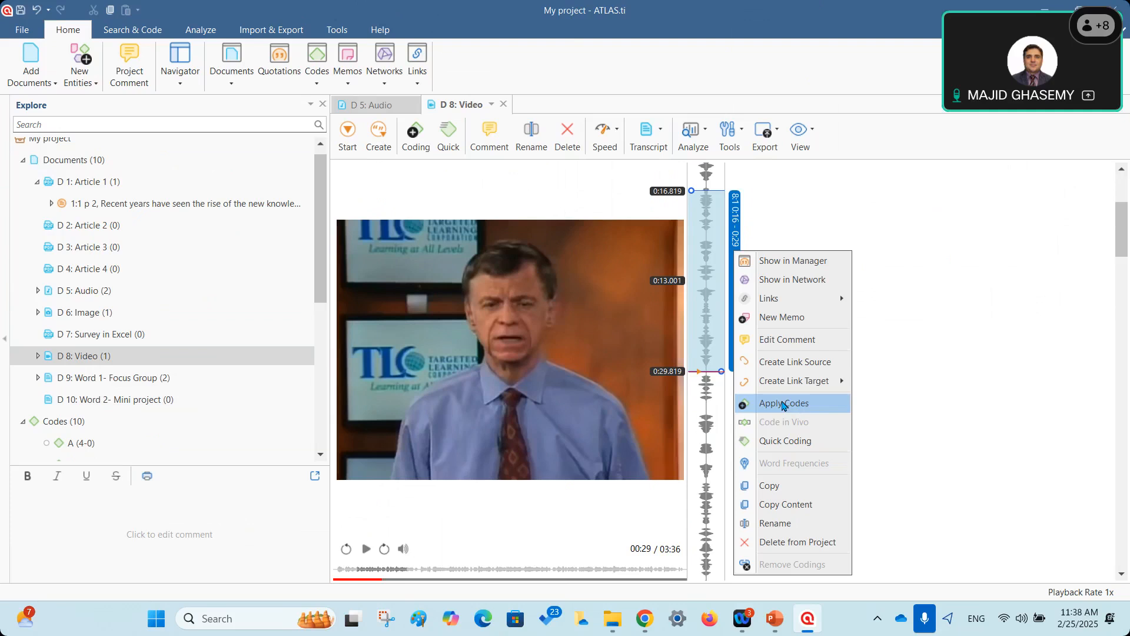
click(783, 403)
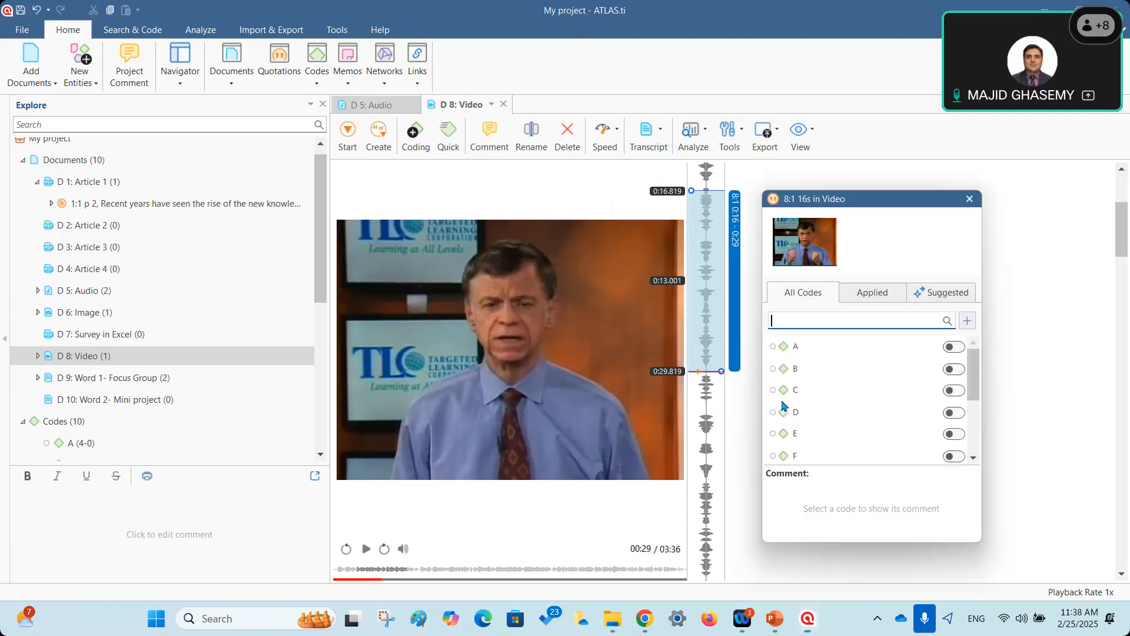
scroll(956, 432, down, 3)
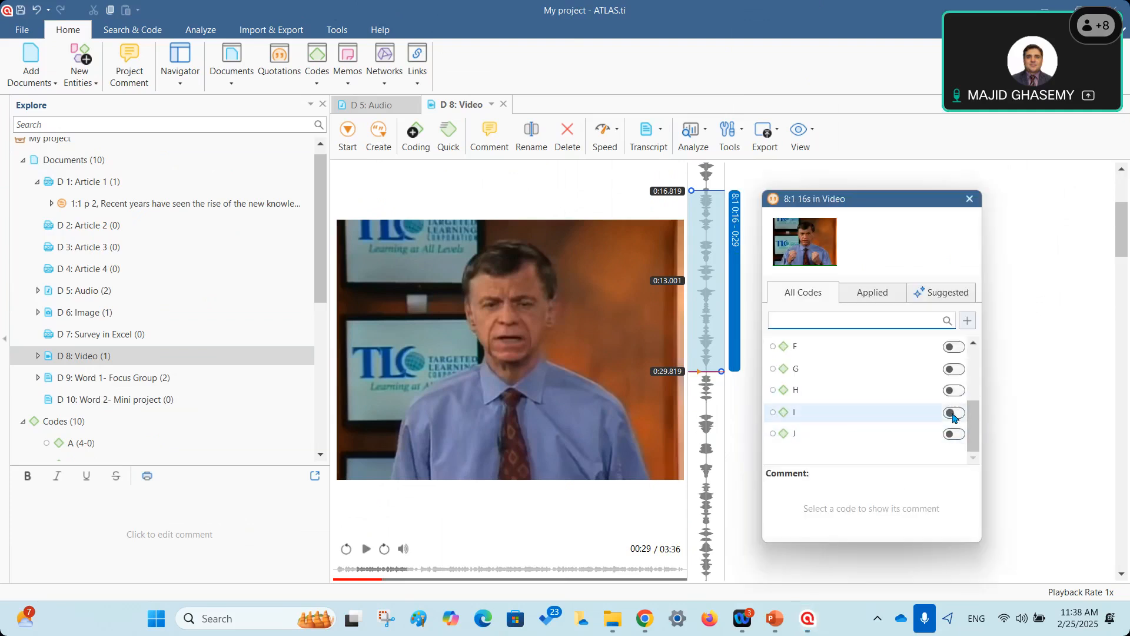
click(952, 414)
click(953, 391)
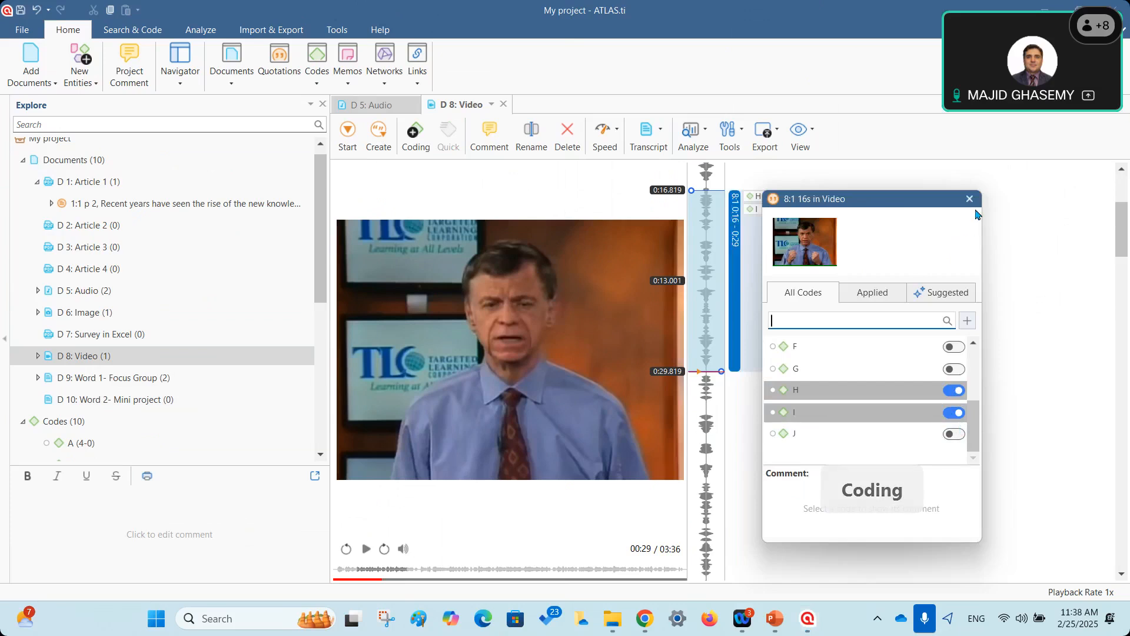
click(1038, 411)
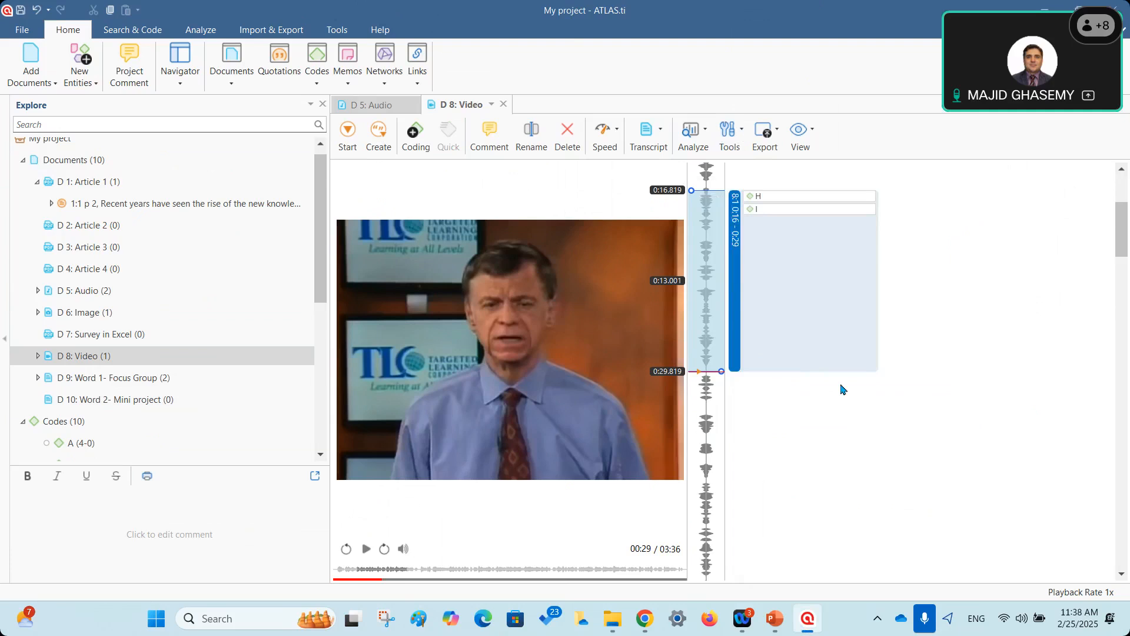
Close the D 8: Video and D 5: Audio documents.
click(38, 182)
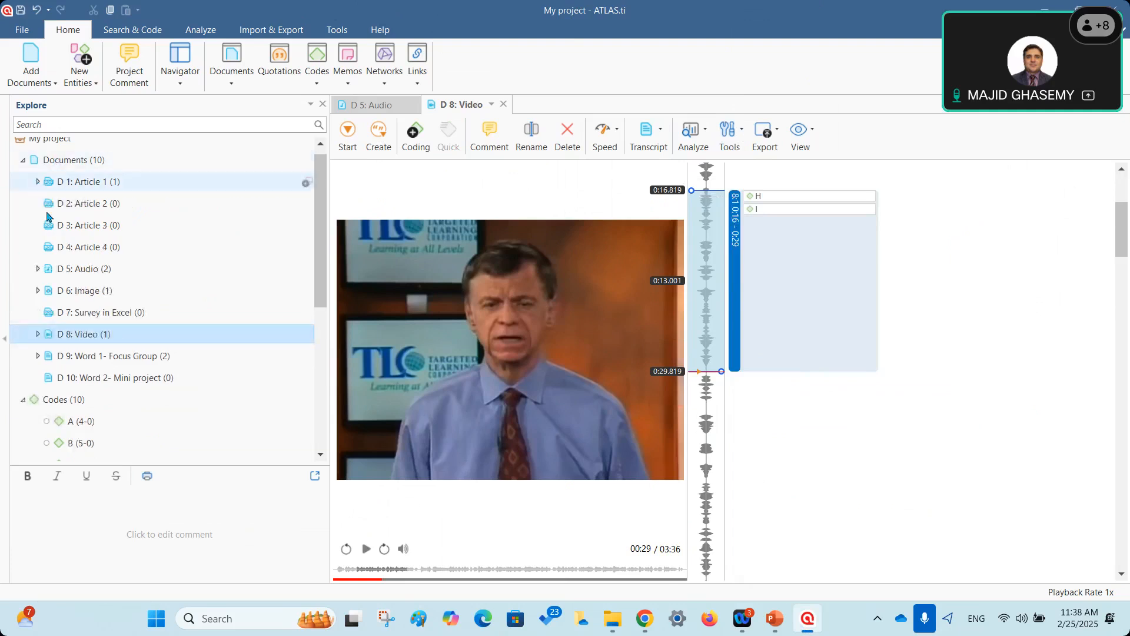
click(505, 104)
click(413, 104)
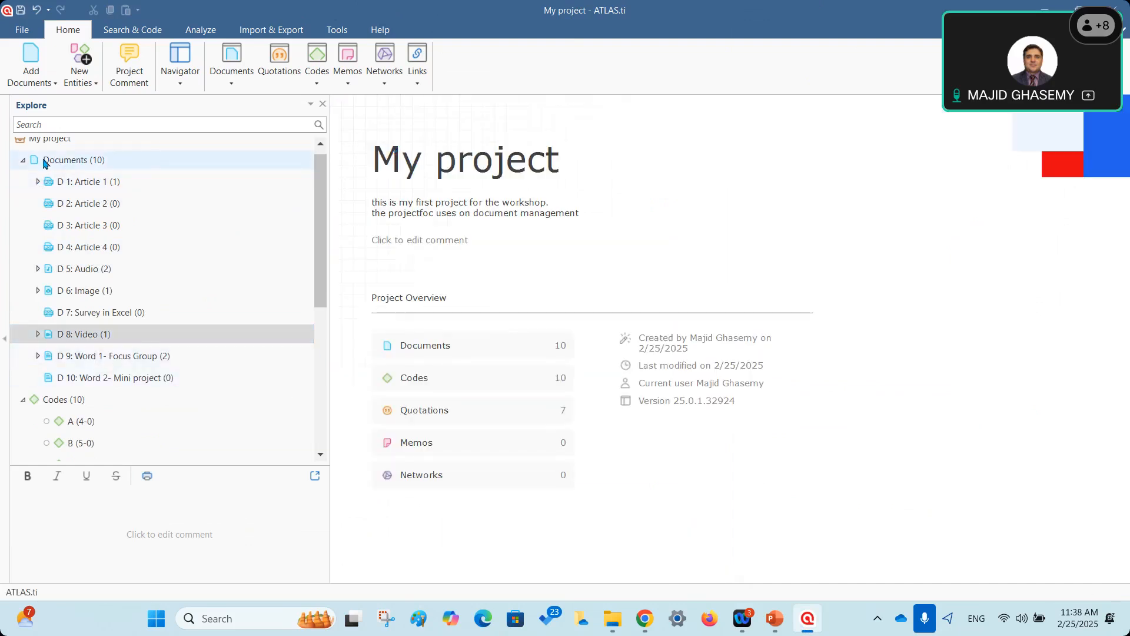
Open D 1: Article 1 at quotation 1:1 and reveal its code A.
click(80, 160)
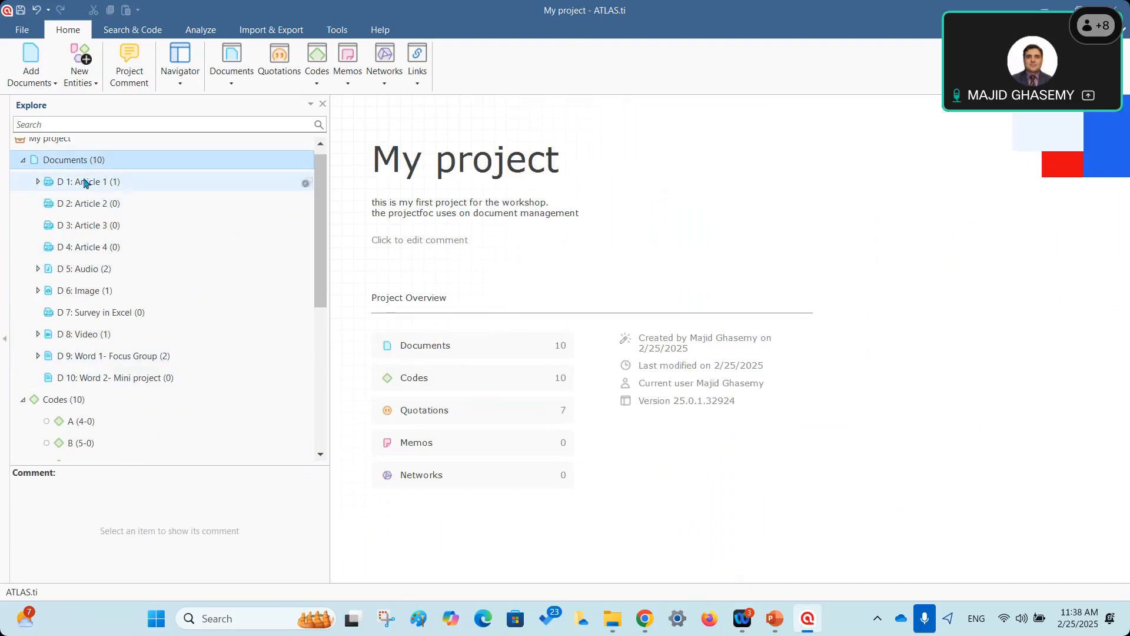
click(84, 183)
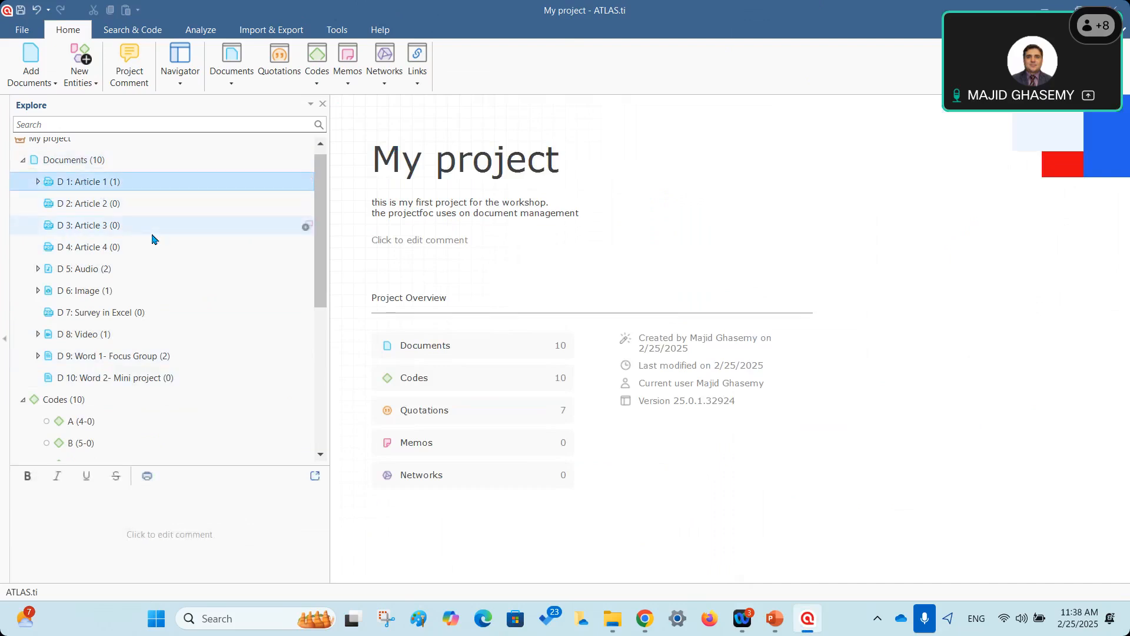
click(37, 182)
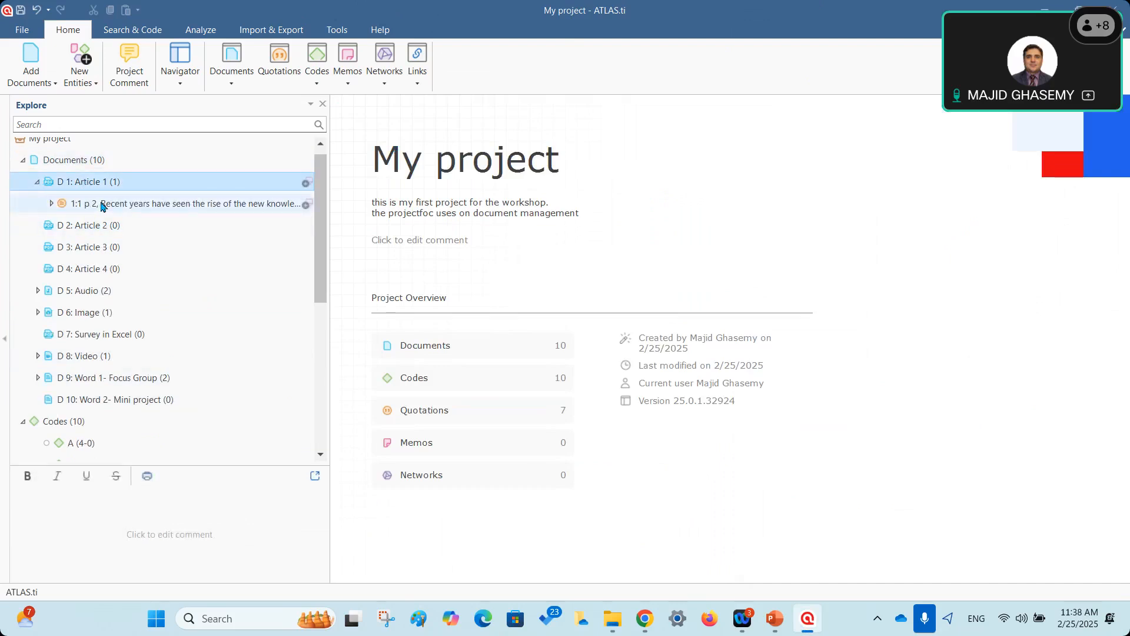
click(108, 205)
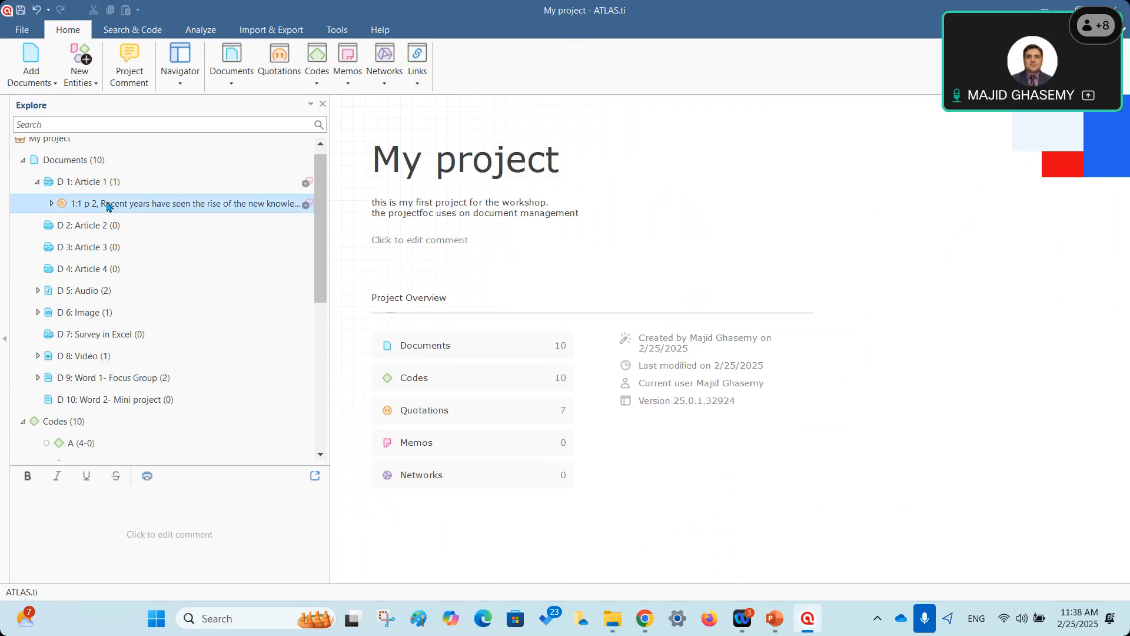
double_click(108, 205)
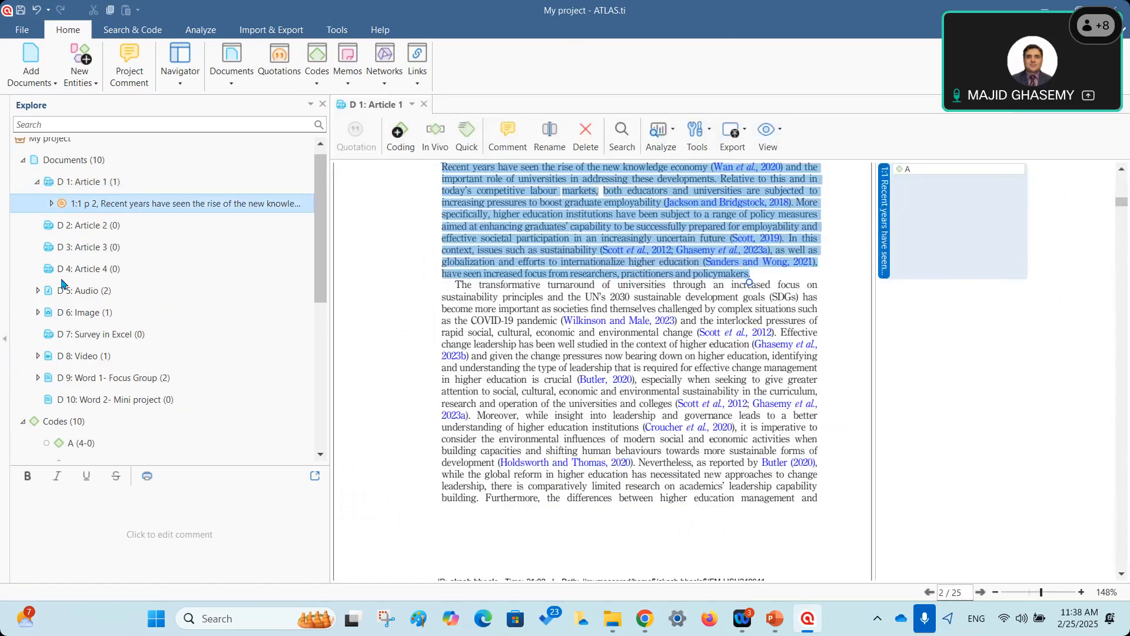
click(51, 204)
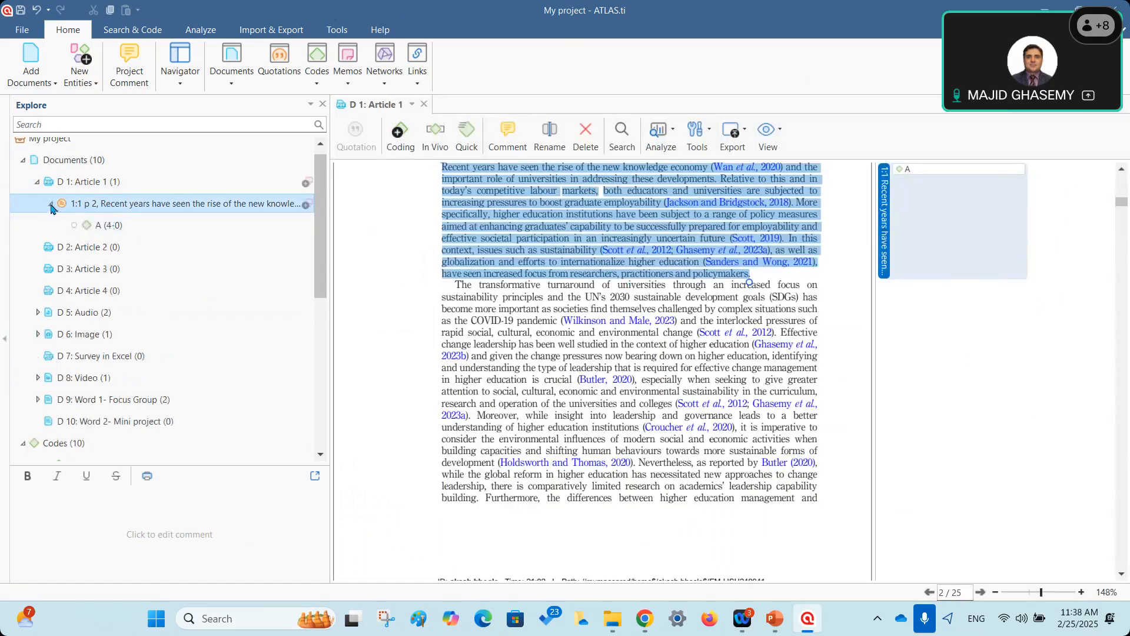
click(104, 229)
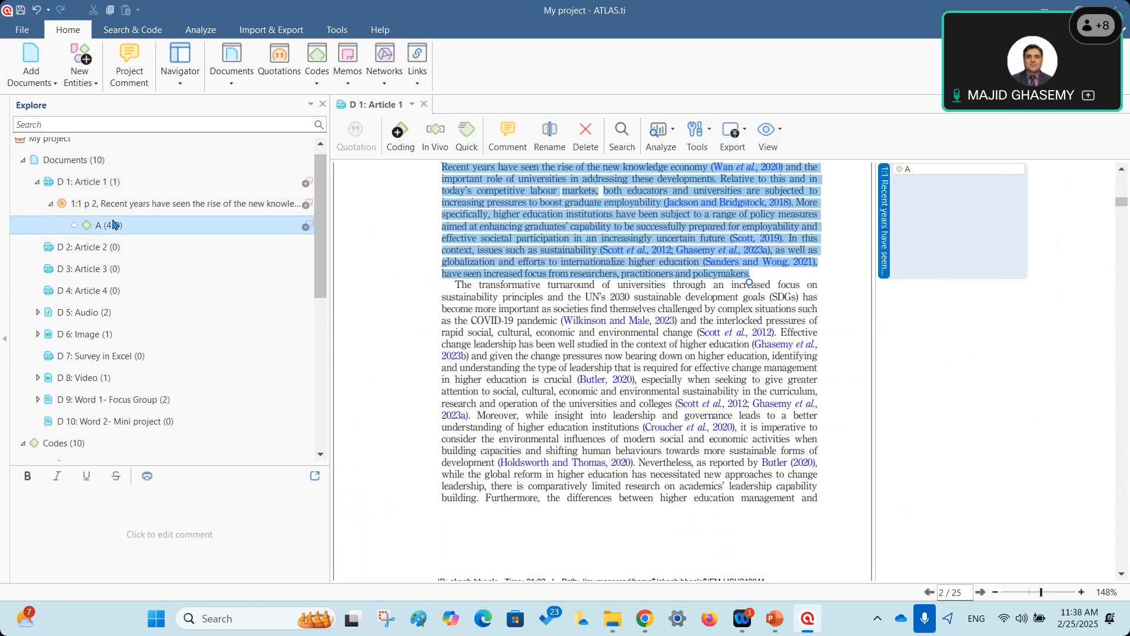
Expand D 5: Audio to list quotations 5:1 and 5:2, selecting 5:2.
click(86, 247)
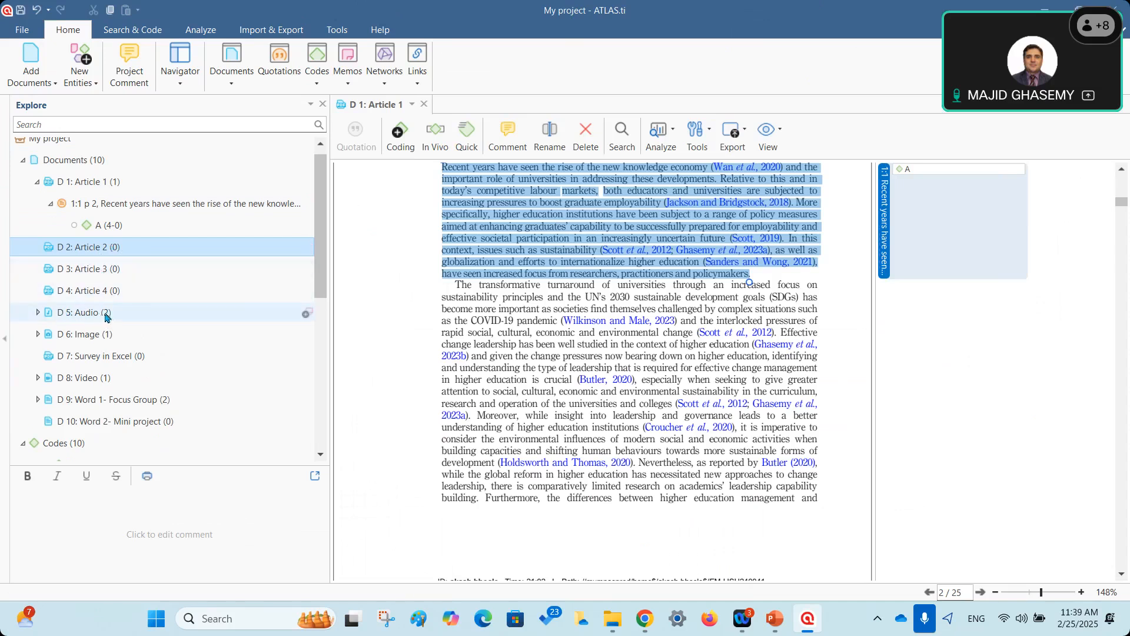
click(38, 314)
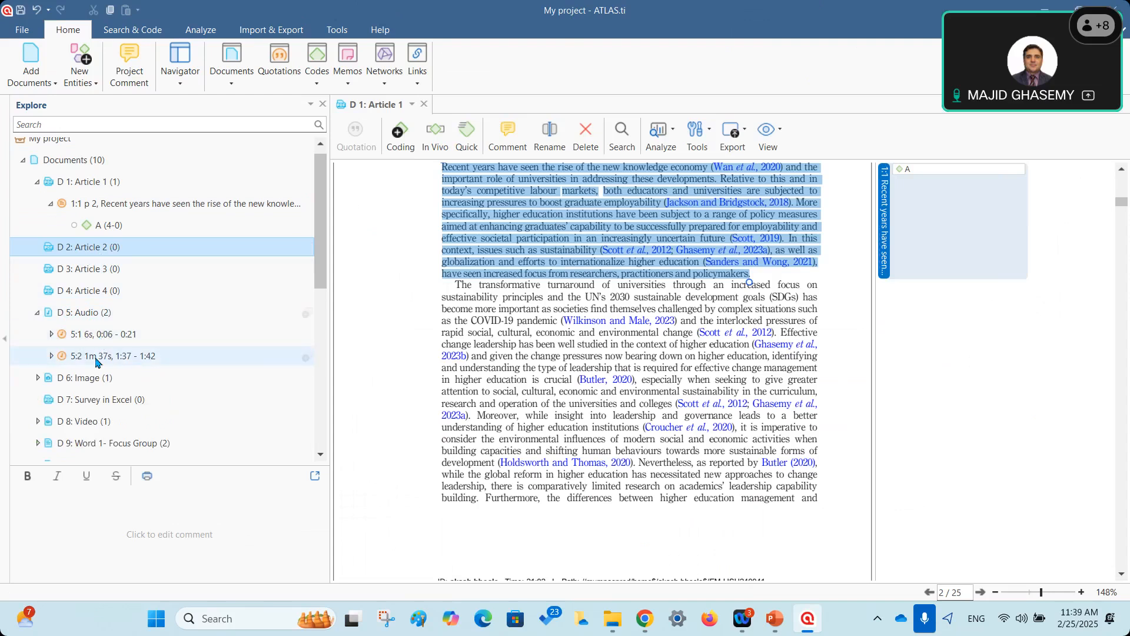
click(95, 357)
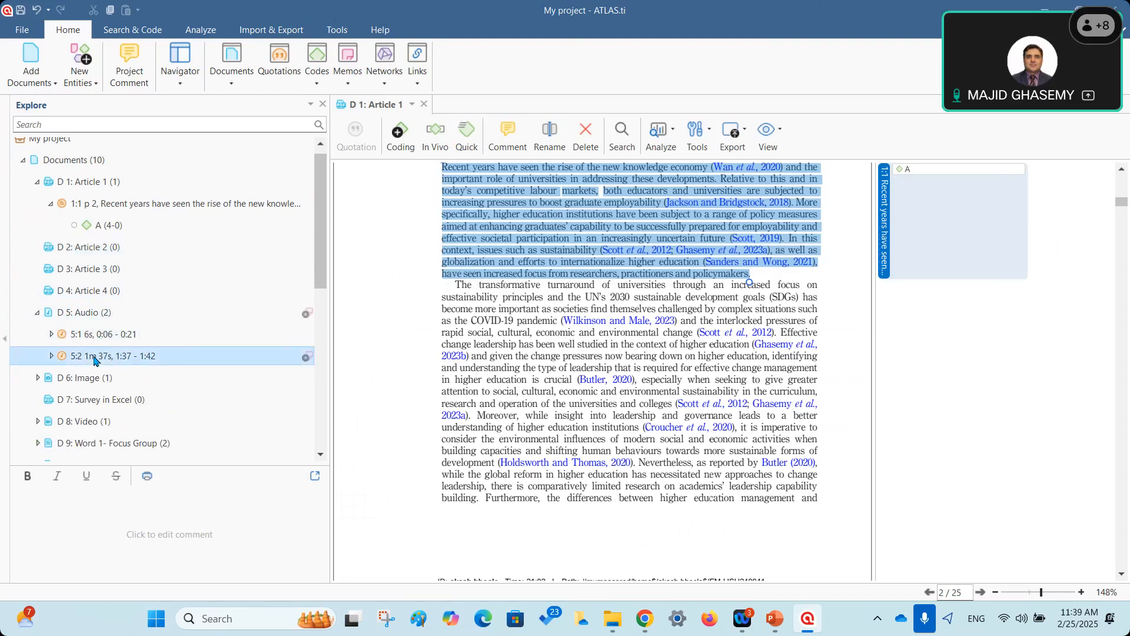
Open D 5: Audio at quotation 5:2, stop playback, return to Article 1 and select D 10.
double_click(94, 359)
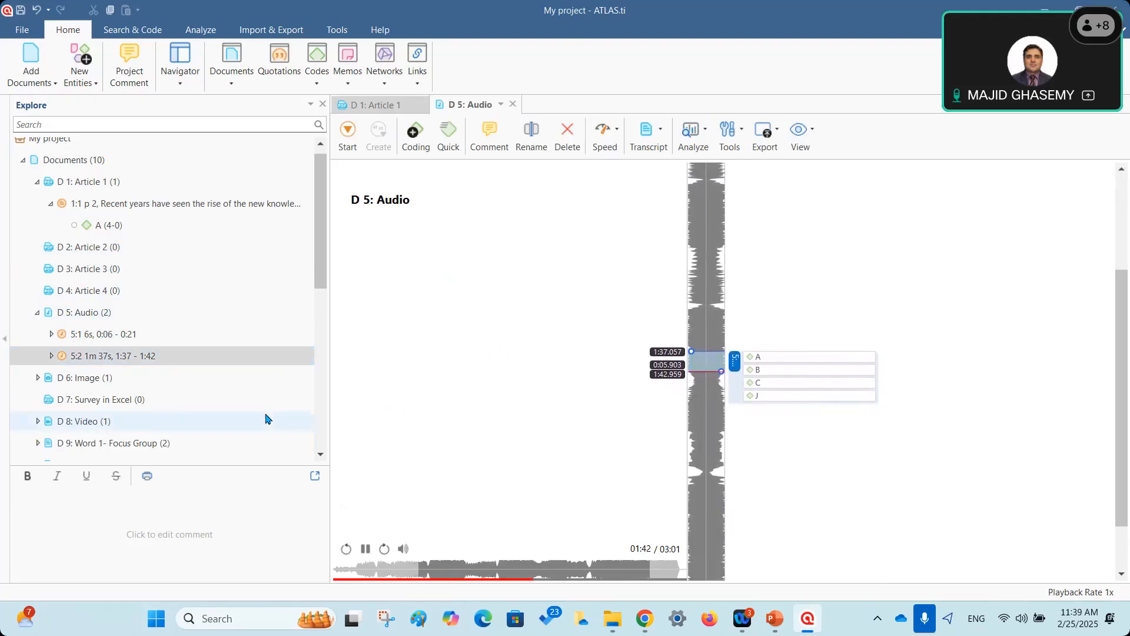
click(366, 549)
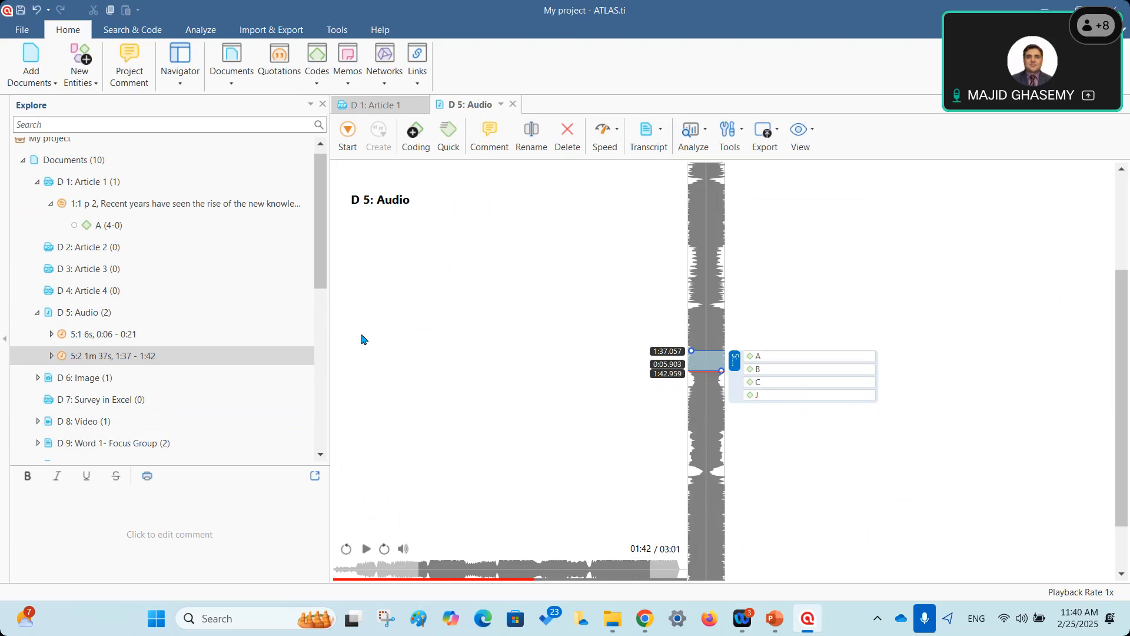
click(371, 106)
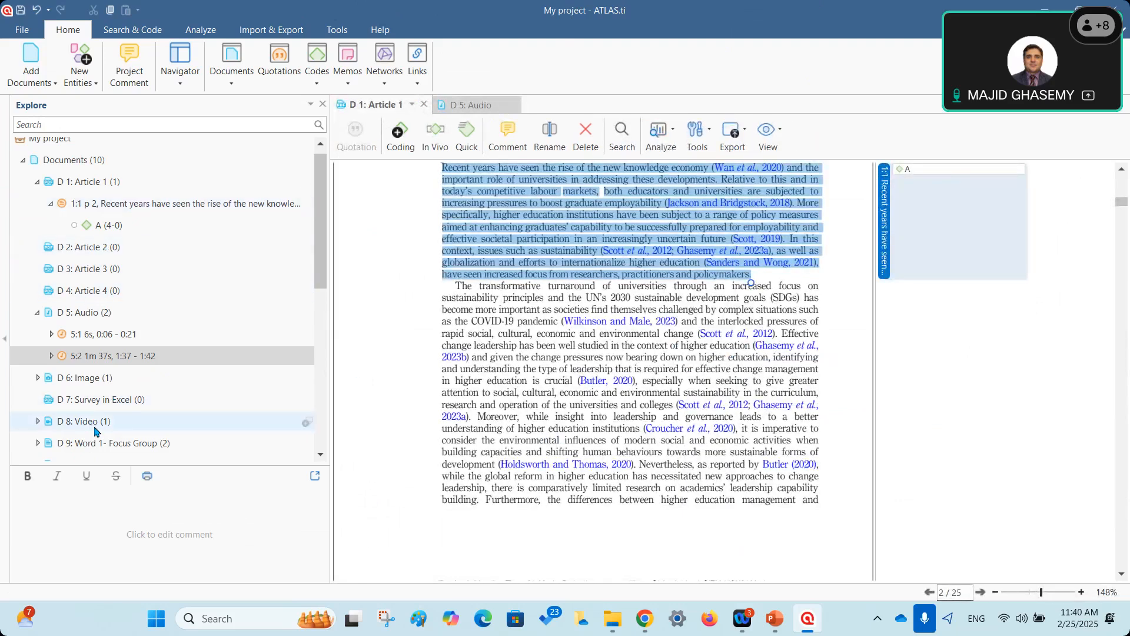
scroll(96, 432, down, 2)
click(113, 433)
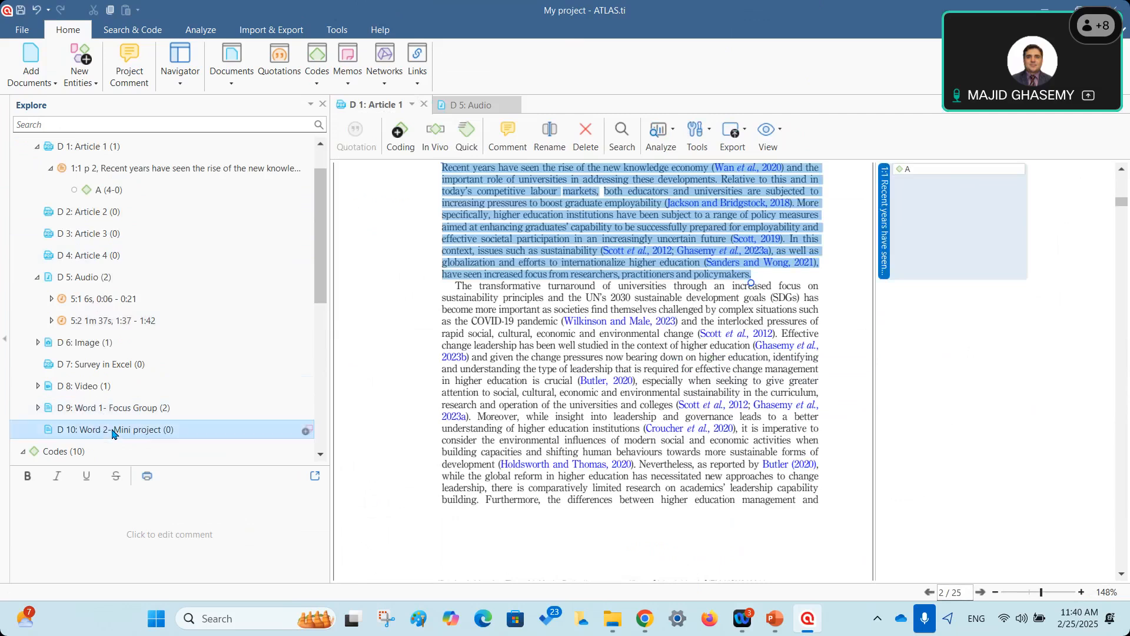
Open D 10: Word 2- Mini project and select the paragraph from 'With respect to' to 'sub-sections.'.
double_click(113, 433)
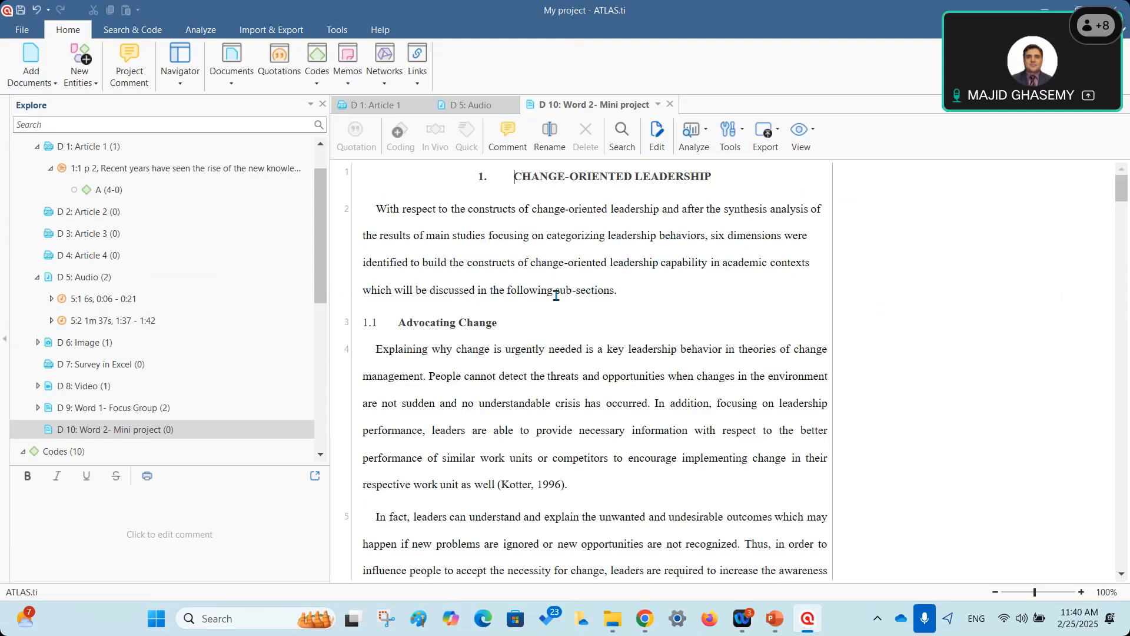
mouse_move(620, 292)
mouse_down()
mouse_move(335, 219)
mouse_move(354, 176)
mouse_move(507, 225)
mouse_move(647, 293)
mouse_move(619, 292)
mouse_up()
click(381, 219)
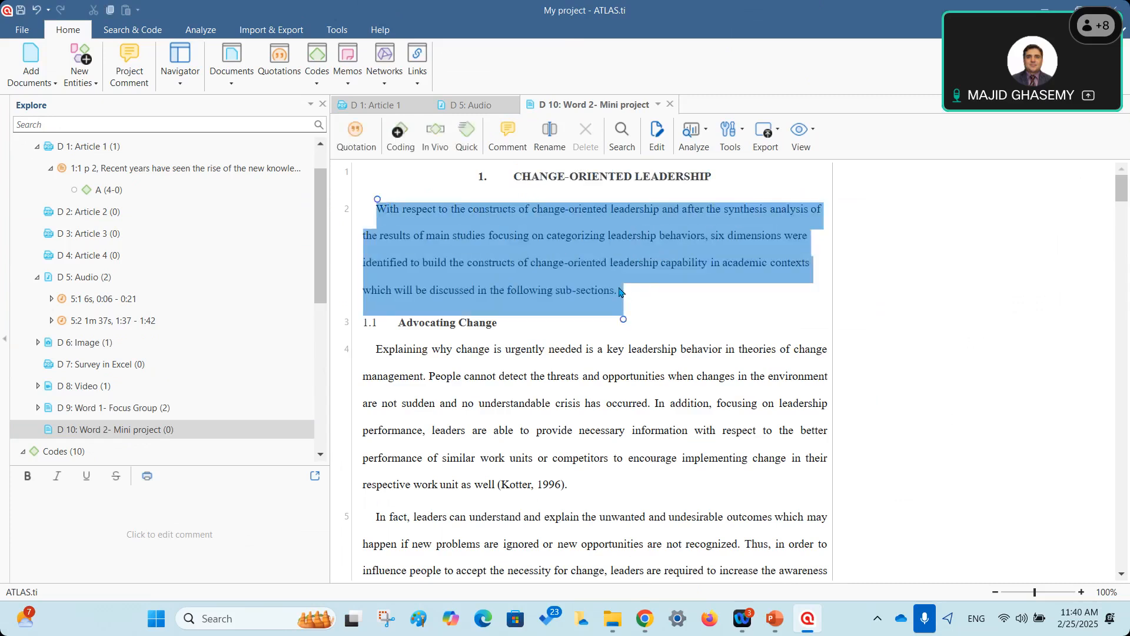
Create and apply the new code 'change-oriented leadership' to the selected paragraph.
right_click(560, 229)
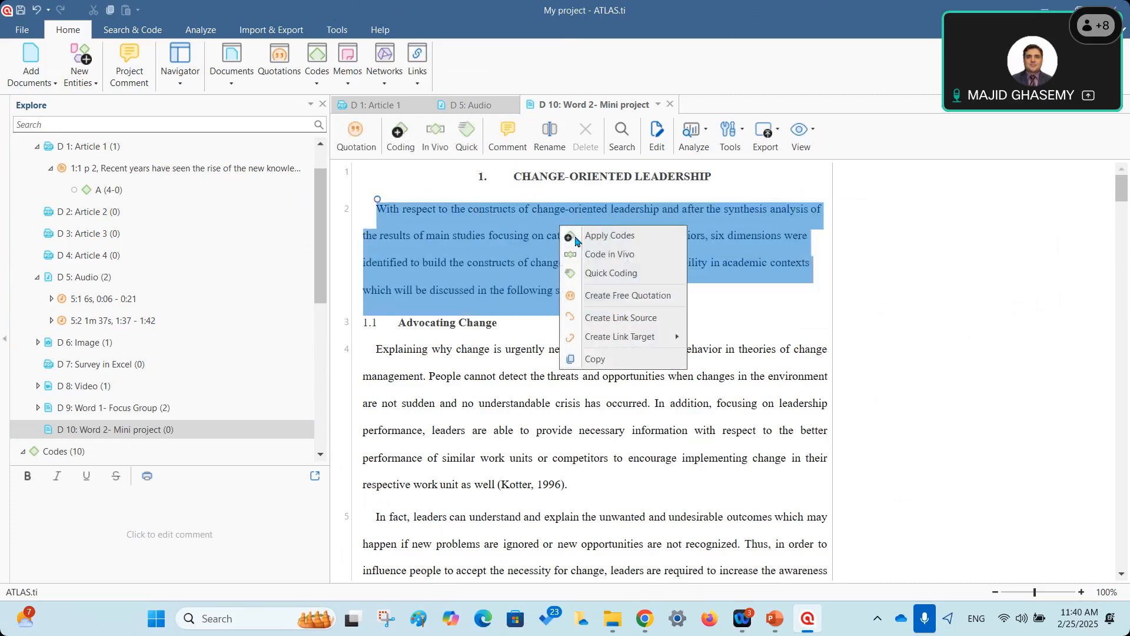
click(612, 233)
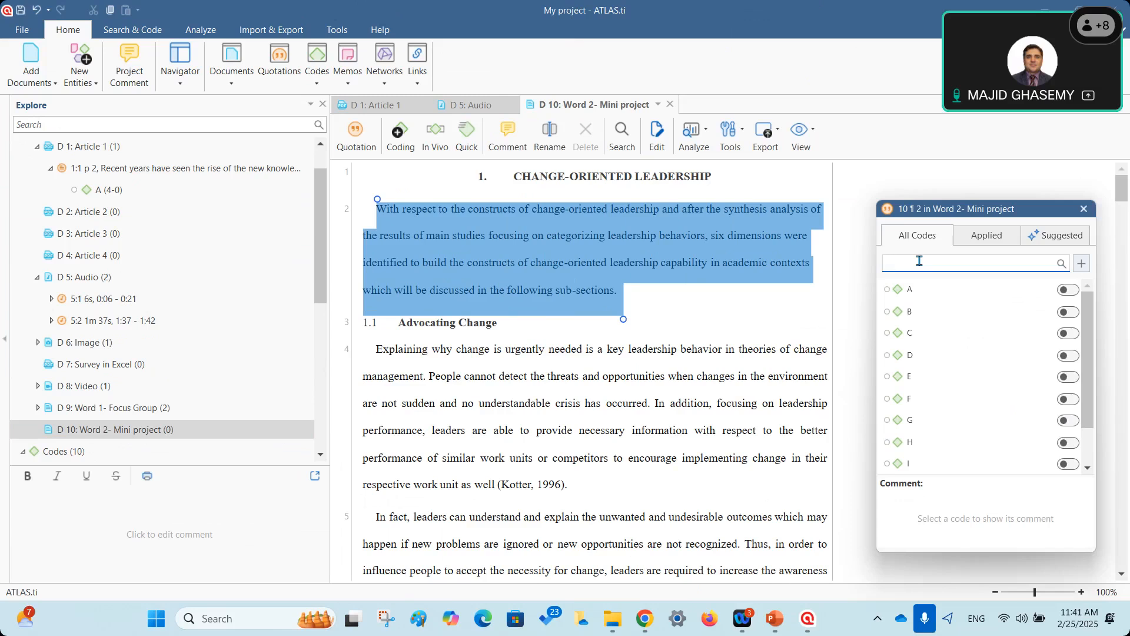
text(chn)
text(nge-)
text(ori)
text(ente)
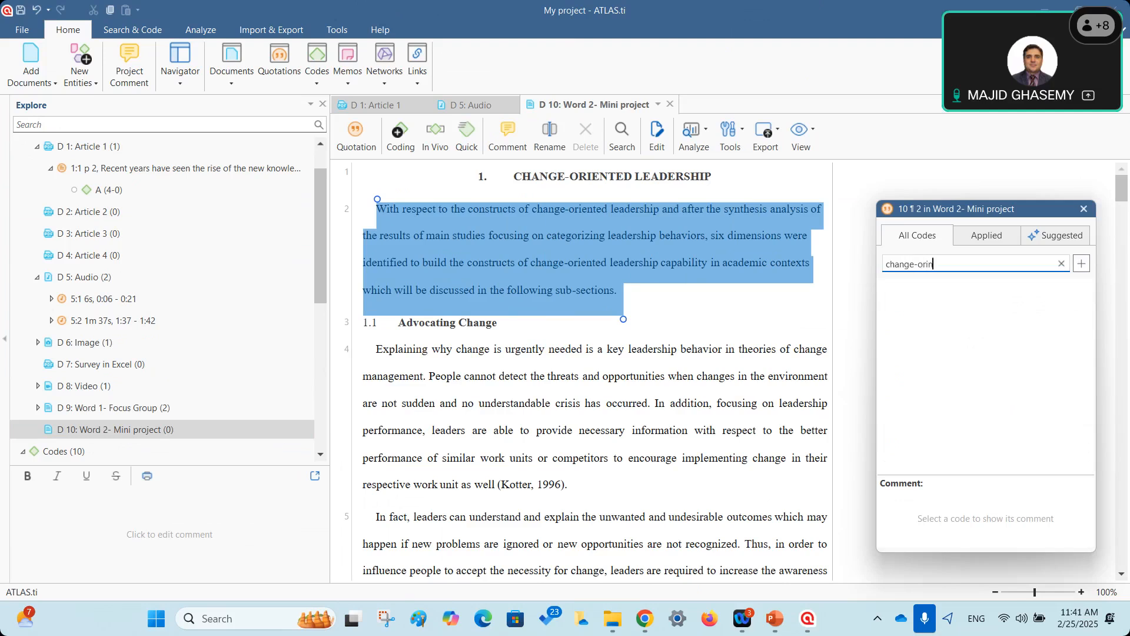
text(d leadeship)
click(974, 263)
text(r)
click(1081, 266)
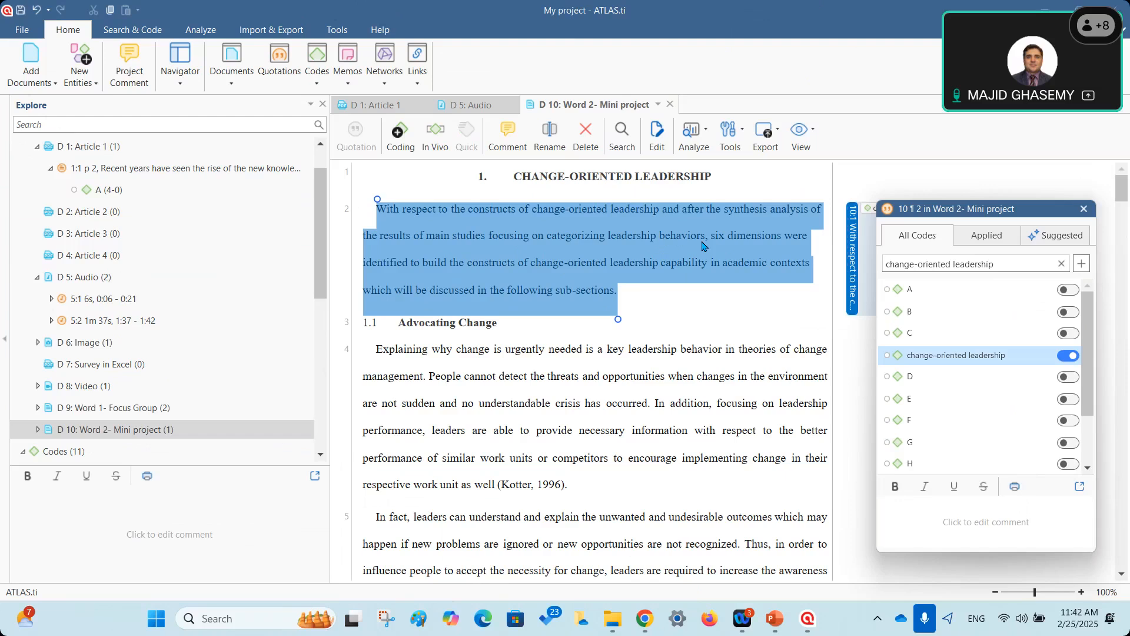
Create and apply a second new code, 'Leadership behavior', to the same paragraph.
click(1007, 266)
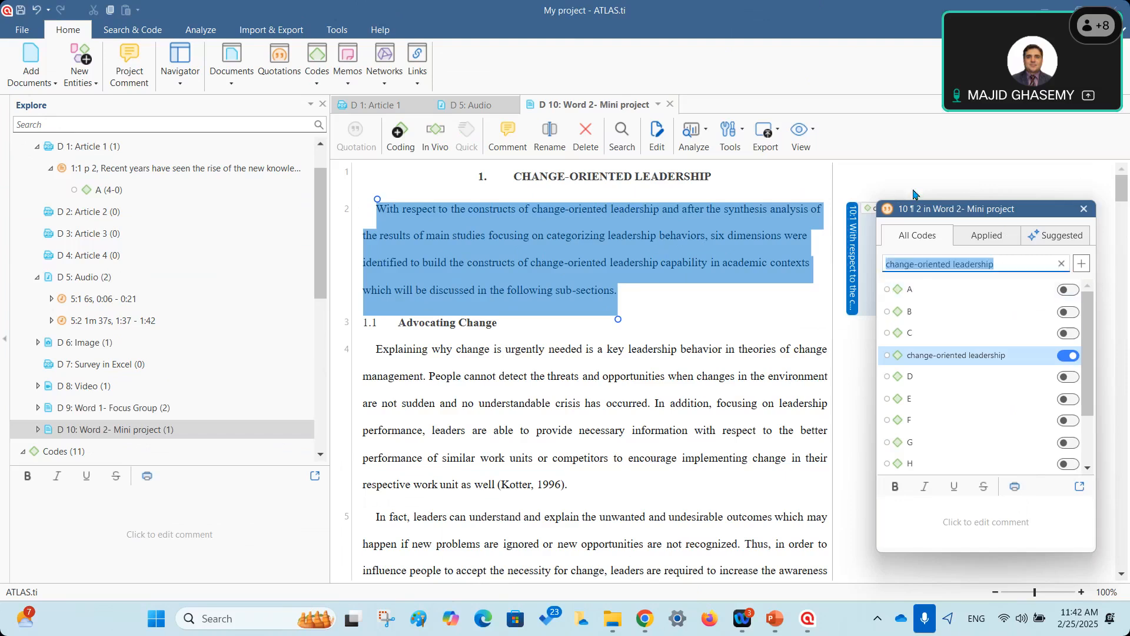
key(BackSpace)
text(Leadership behvaior)
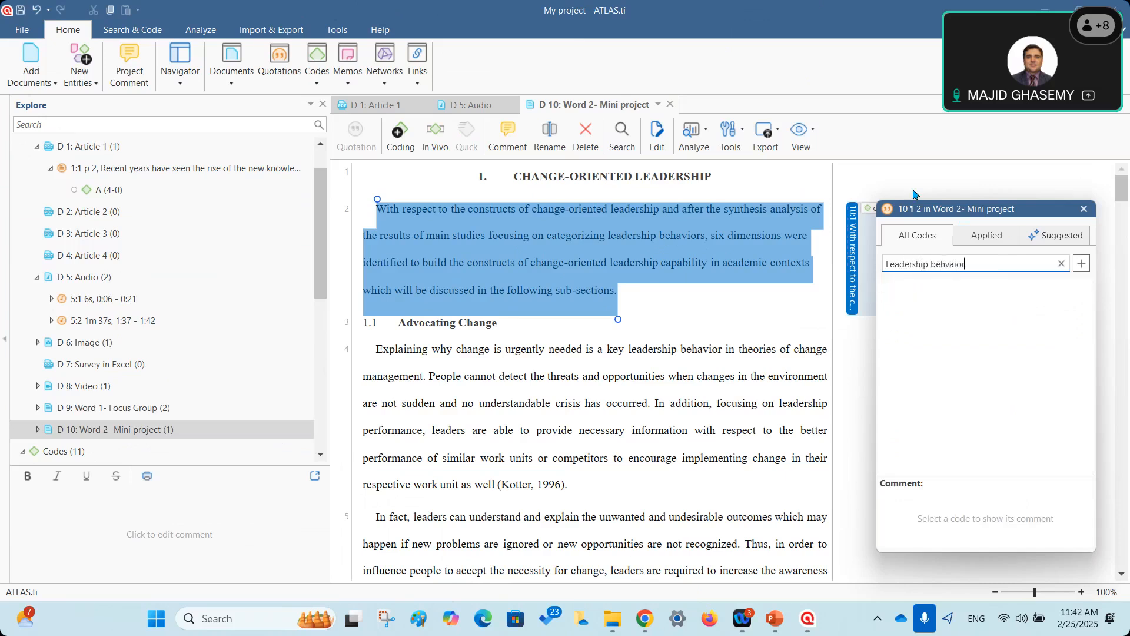
key(BackSpace)
key(BackSpace)
key(BackSpace)
key(BackSpace)
text(ior)
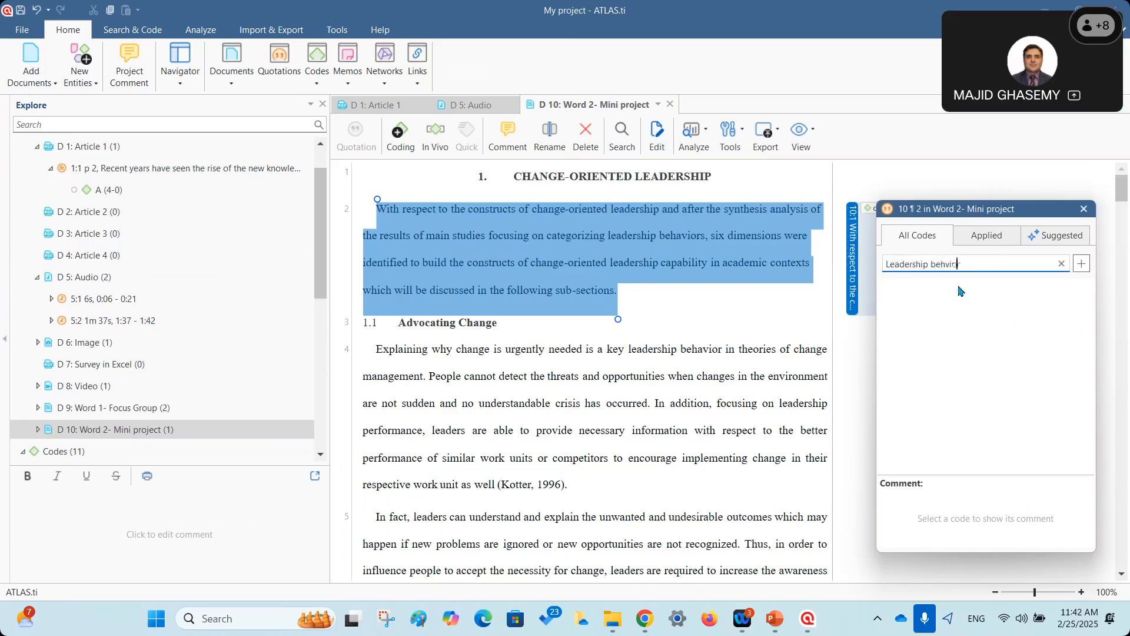
key(ctrl+a)
click(944, 264)
text(a)
click(1082, 265)
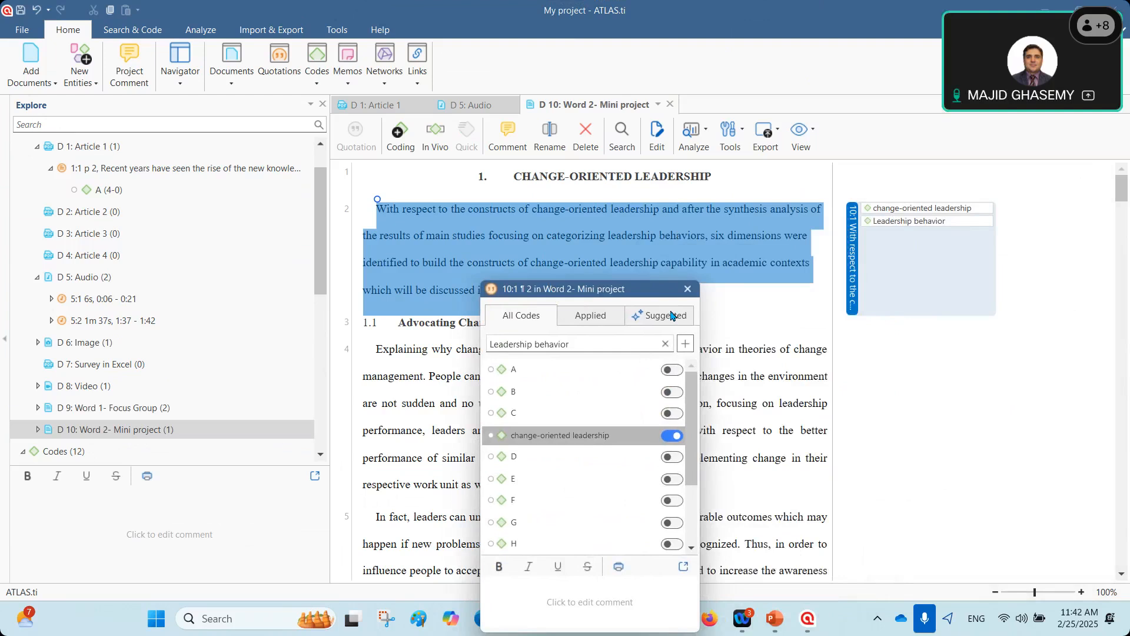
click(907, 242)
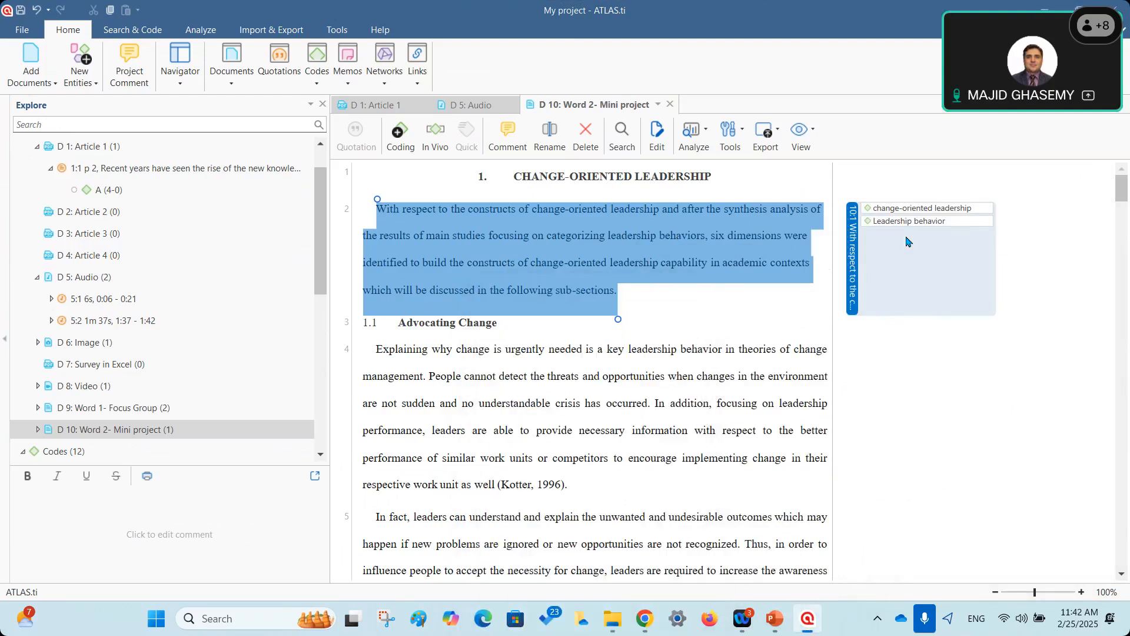
click(910, 222)
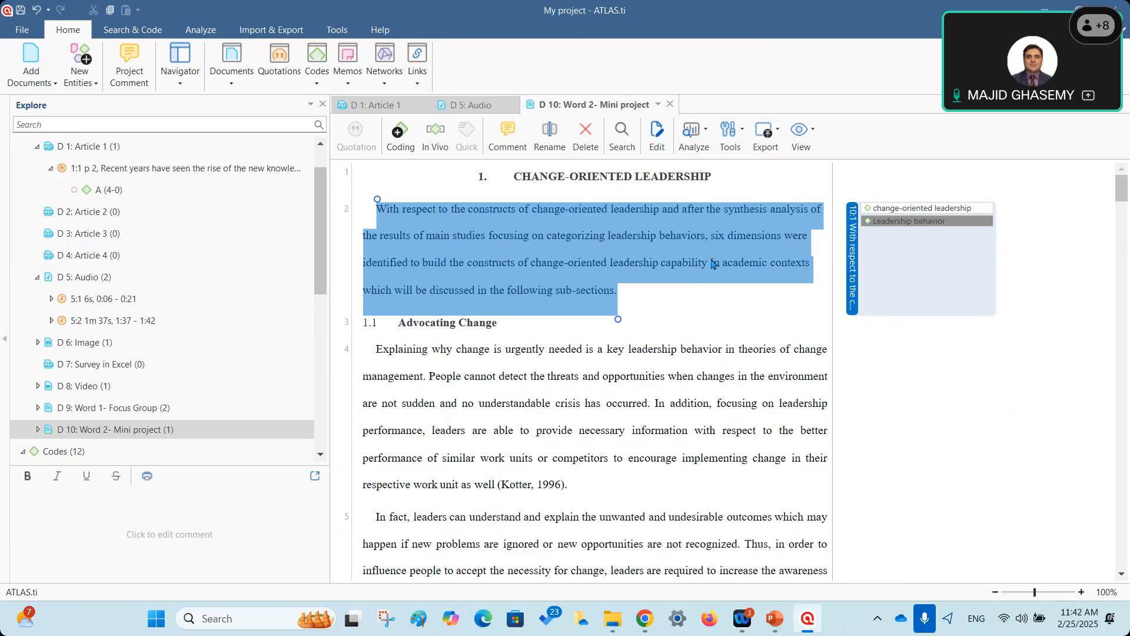
click(895, 209)
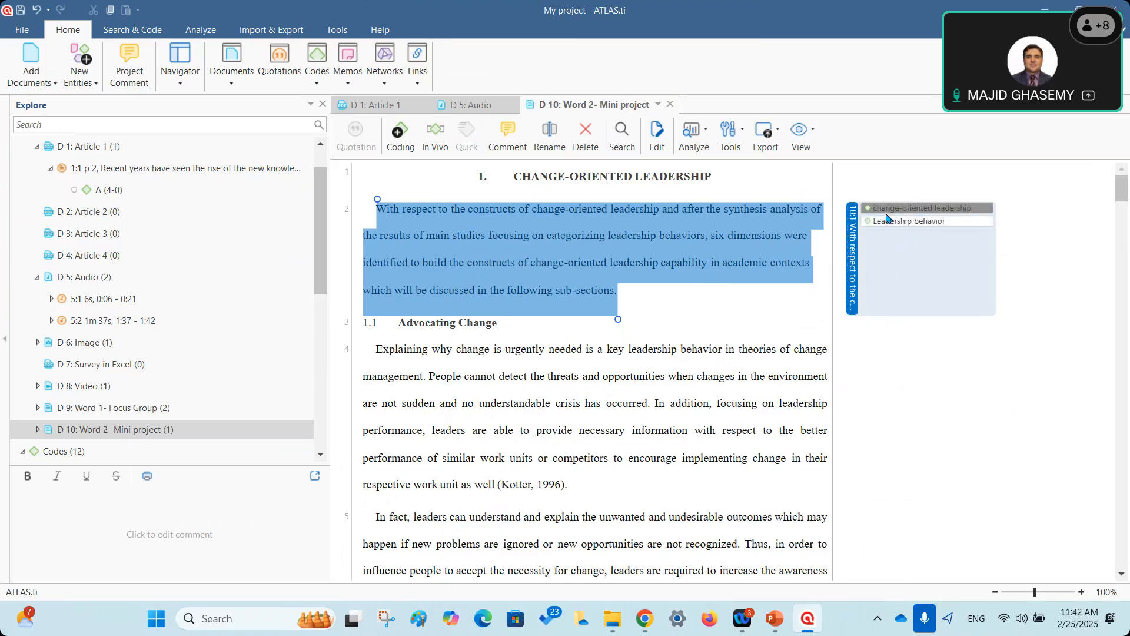
click(886, 212)
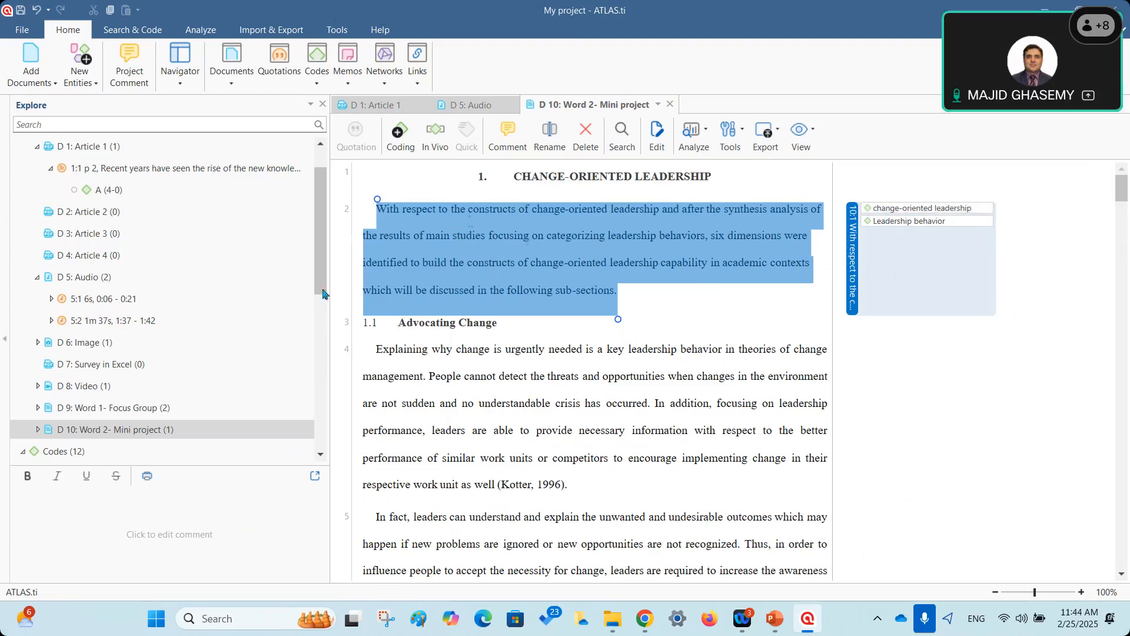
Show Codes (12) in the Explore panel and select code F.
click(51, 169)
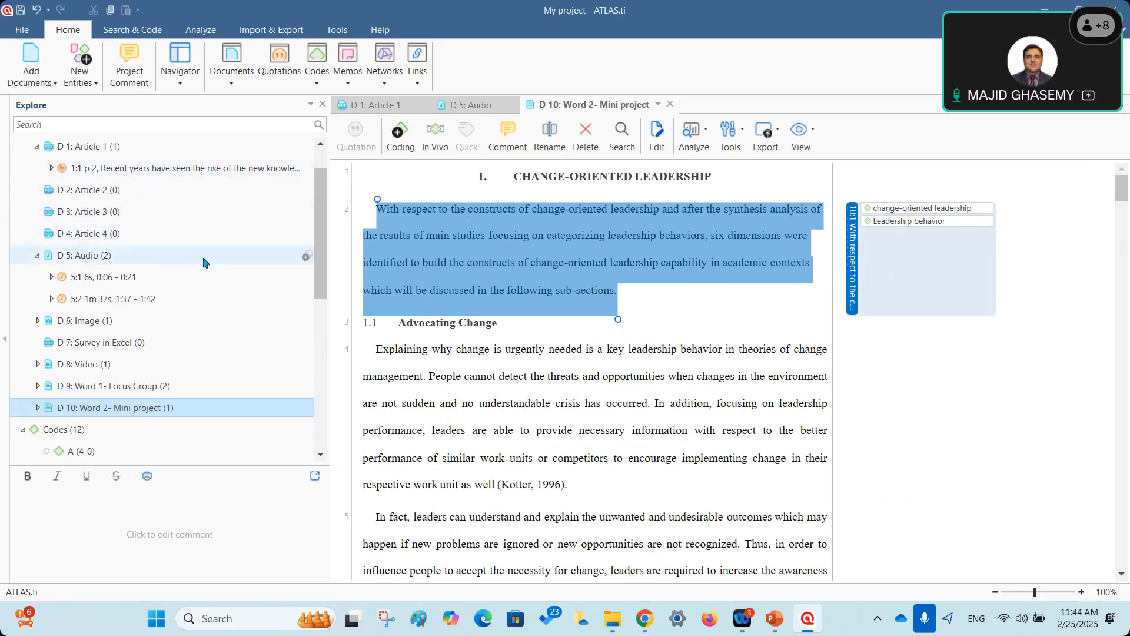
scroll(176, 377, down, 3)
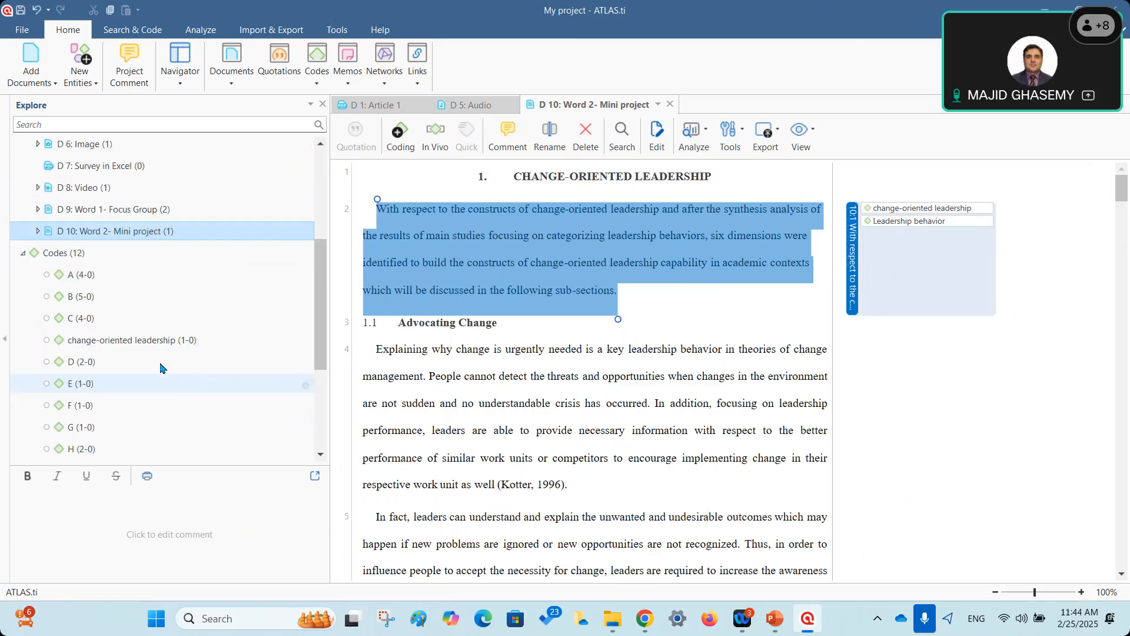
click(62, 253)
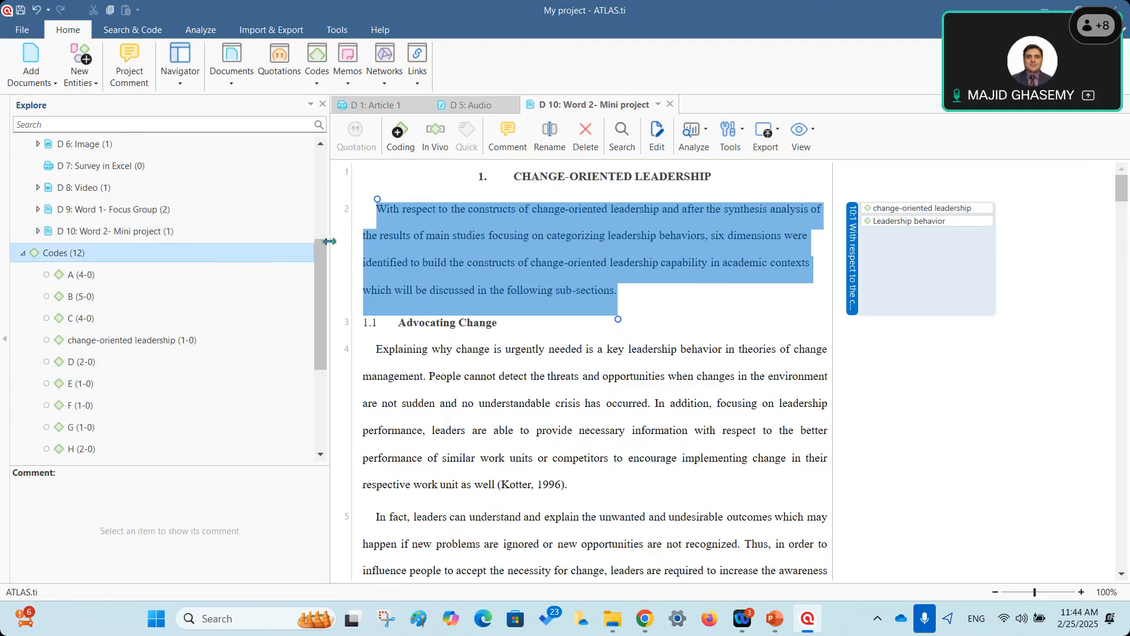
drag(323, 266, 313, 297)
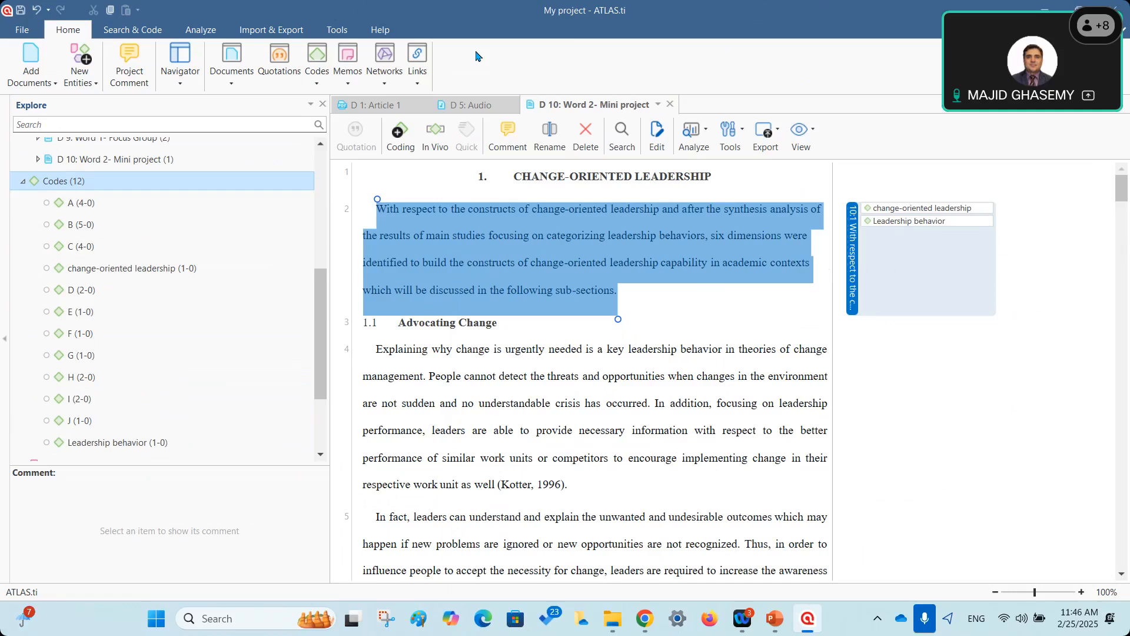
click(87, 336)
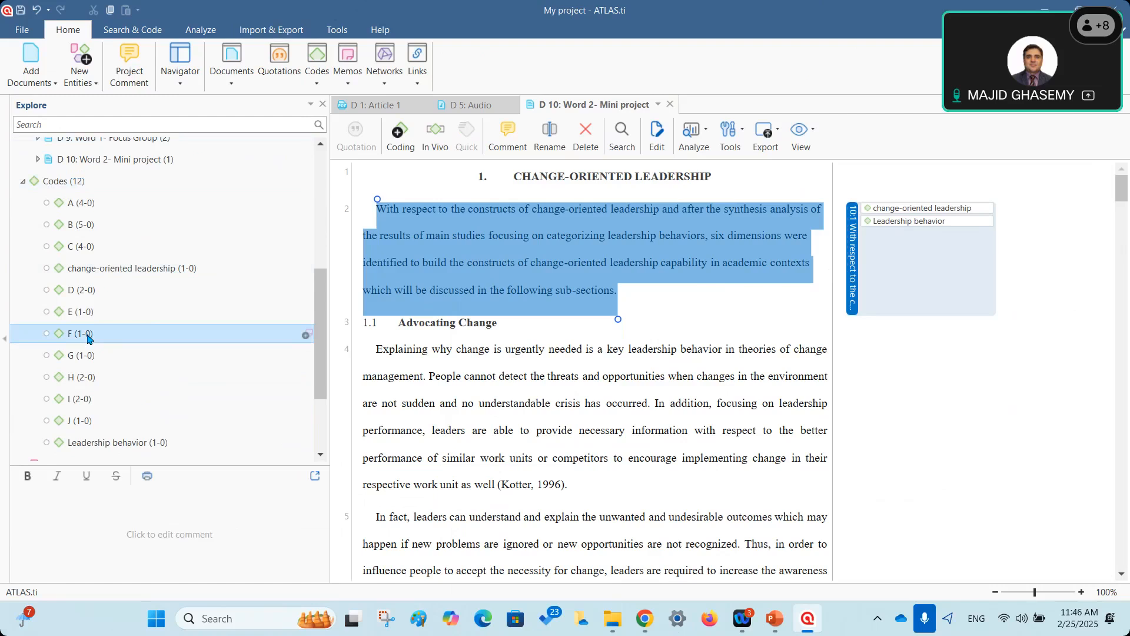
click(88, 227)
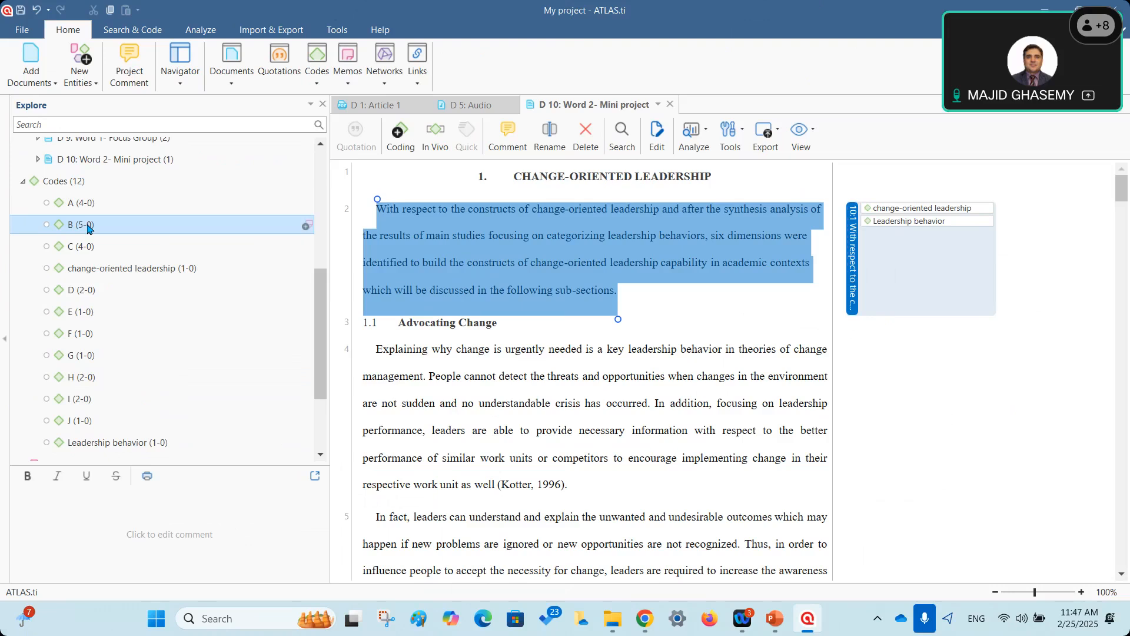
Scroll Explore to the top, deselect quotation 10:1 and collapse D 5: Audio.
drag(323, 321, 323, 180)
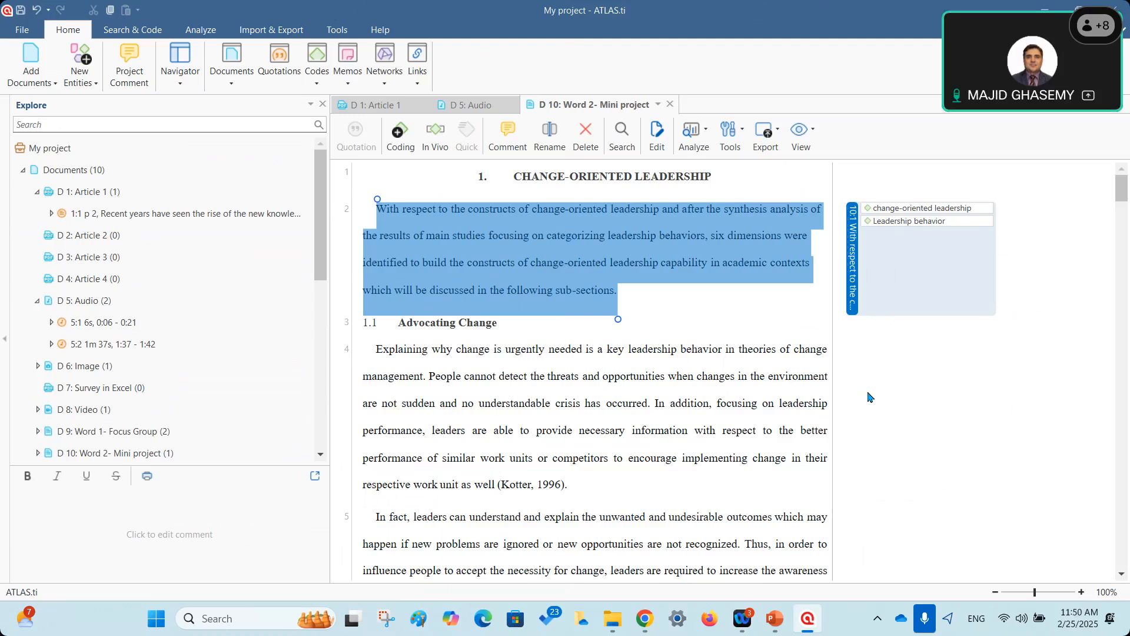
click(877, 399)
click(37, 301)
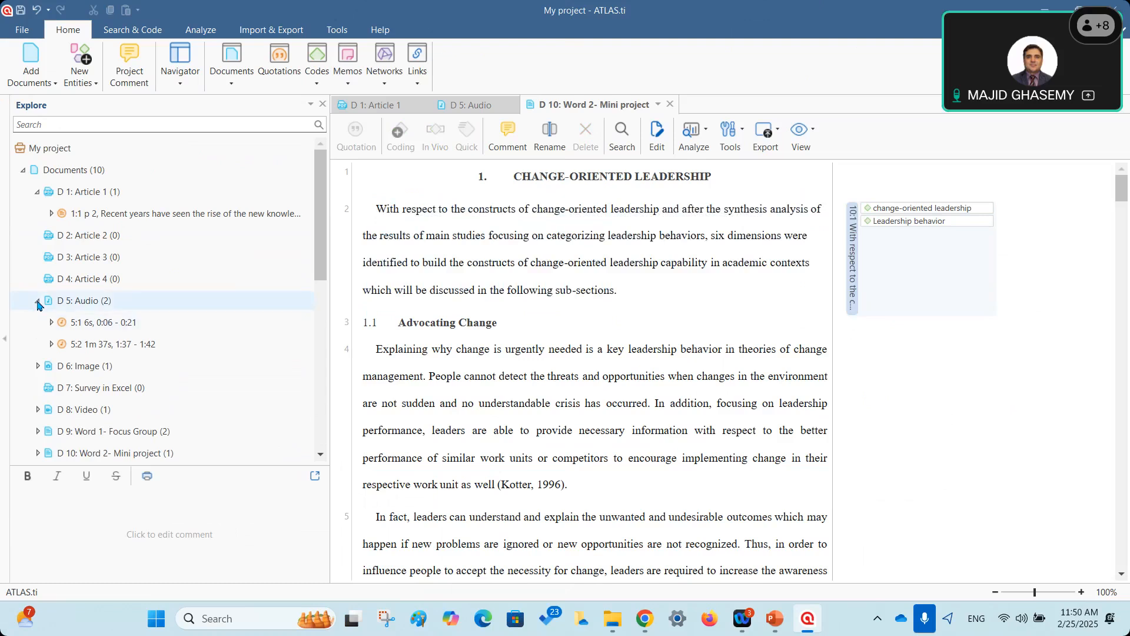
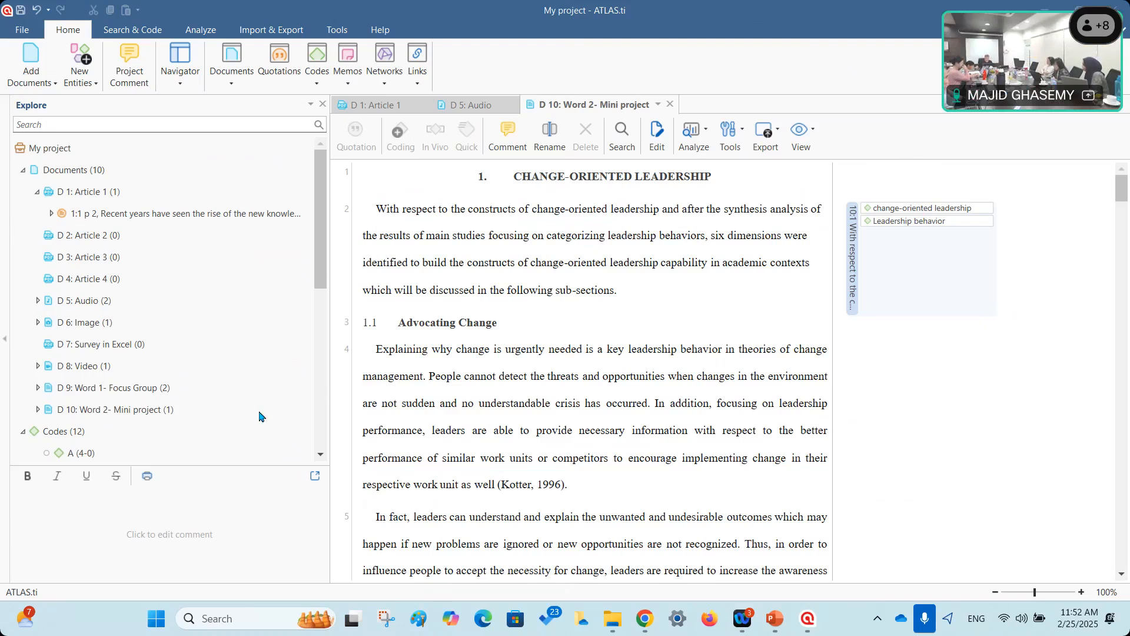
Collapse D 1: Article 1 in the tree and select all of paragraph 4 in D 10.
click(37, 191)
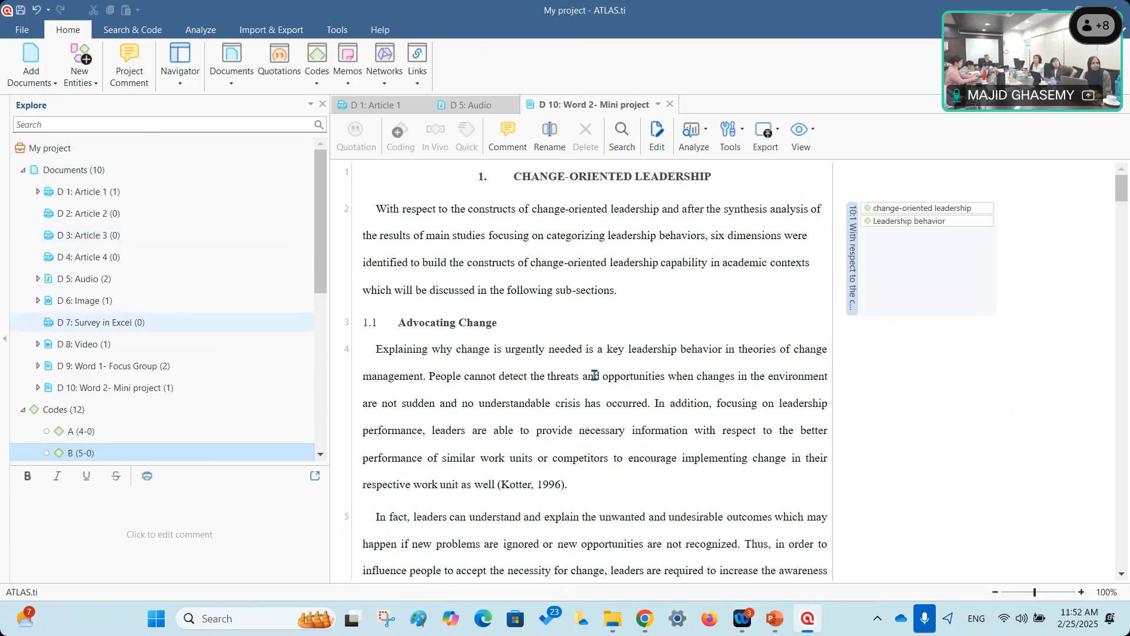
click(378, 351)
drag(410, 367, 590, 491)
Apply codes A and B to the selected paragraph 4 via Apply Codes.
right_click(684, 369)
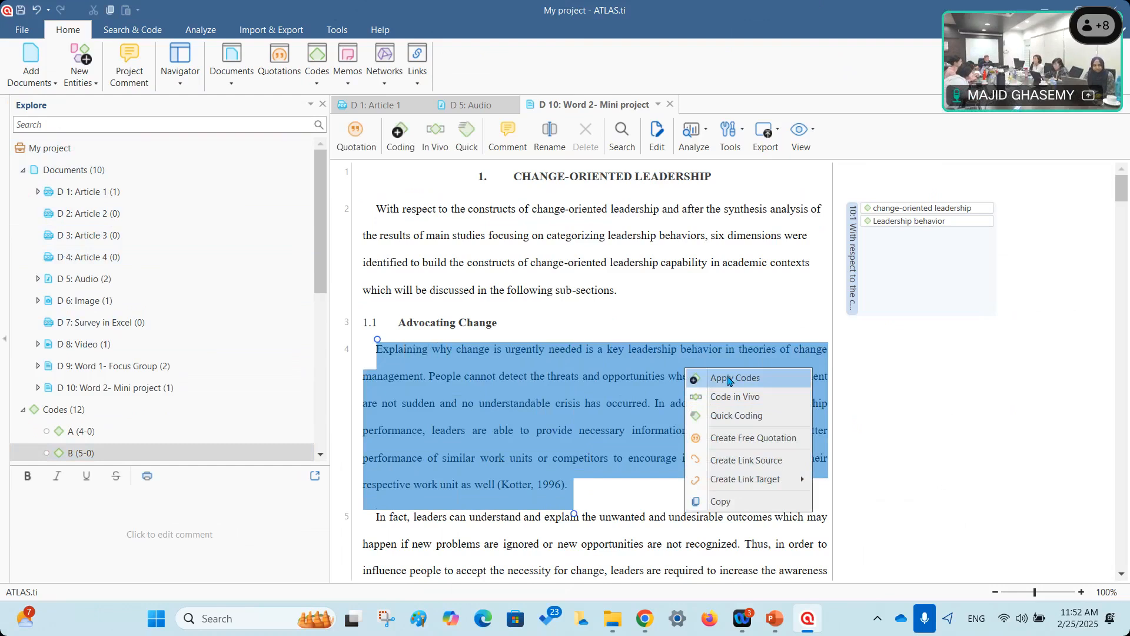
click(729, 378)
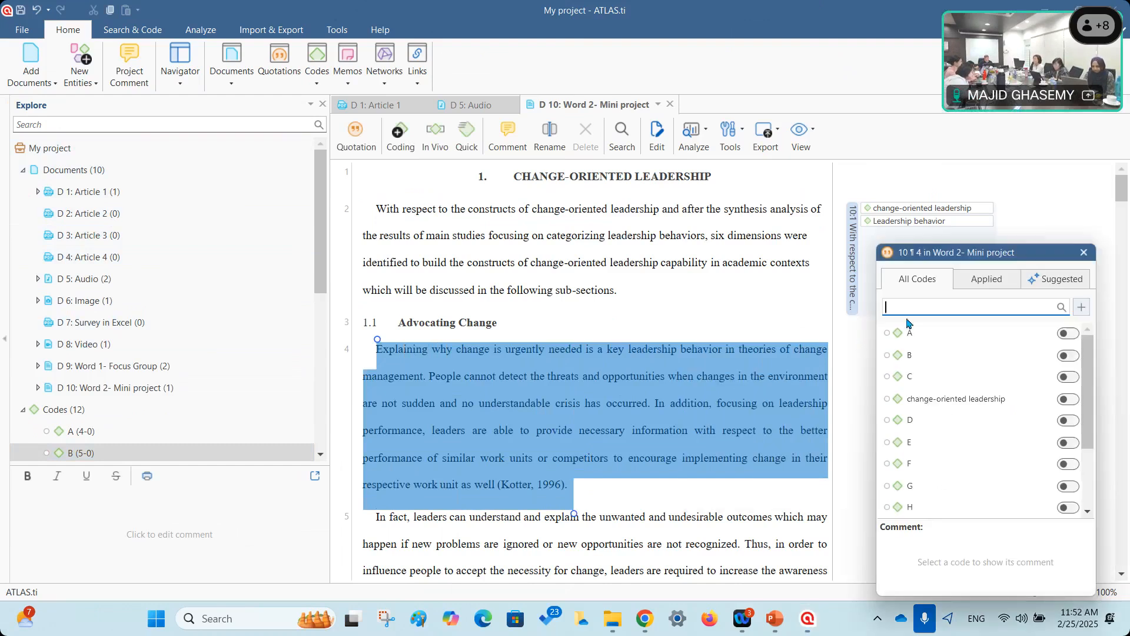
click(1072, 335)
click(1071, 356)
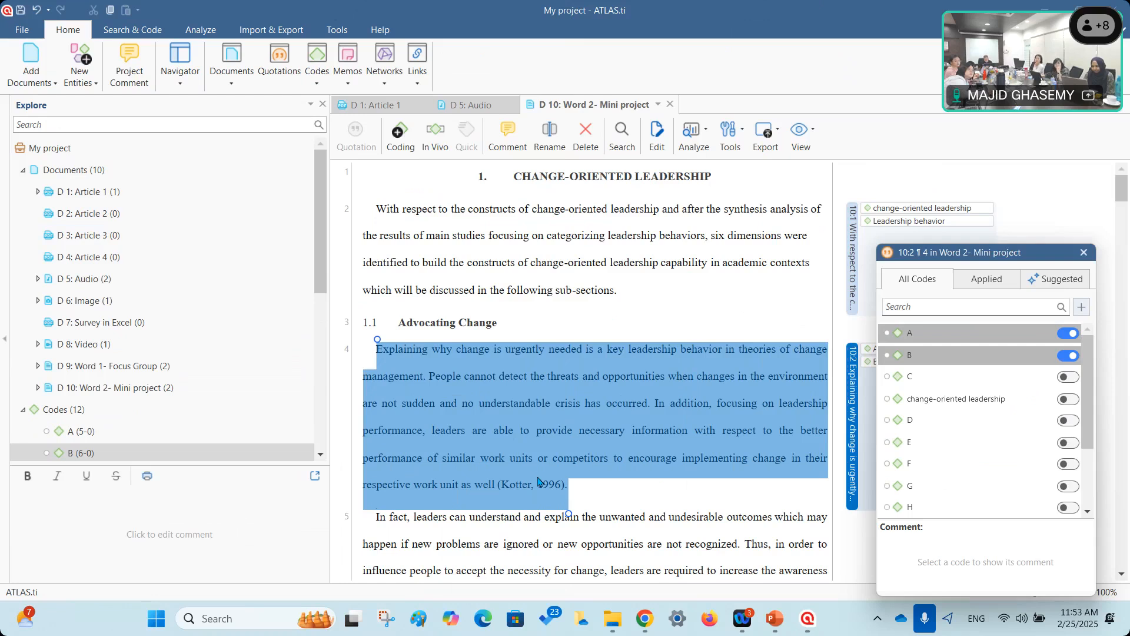
click(1084, 252)
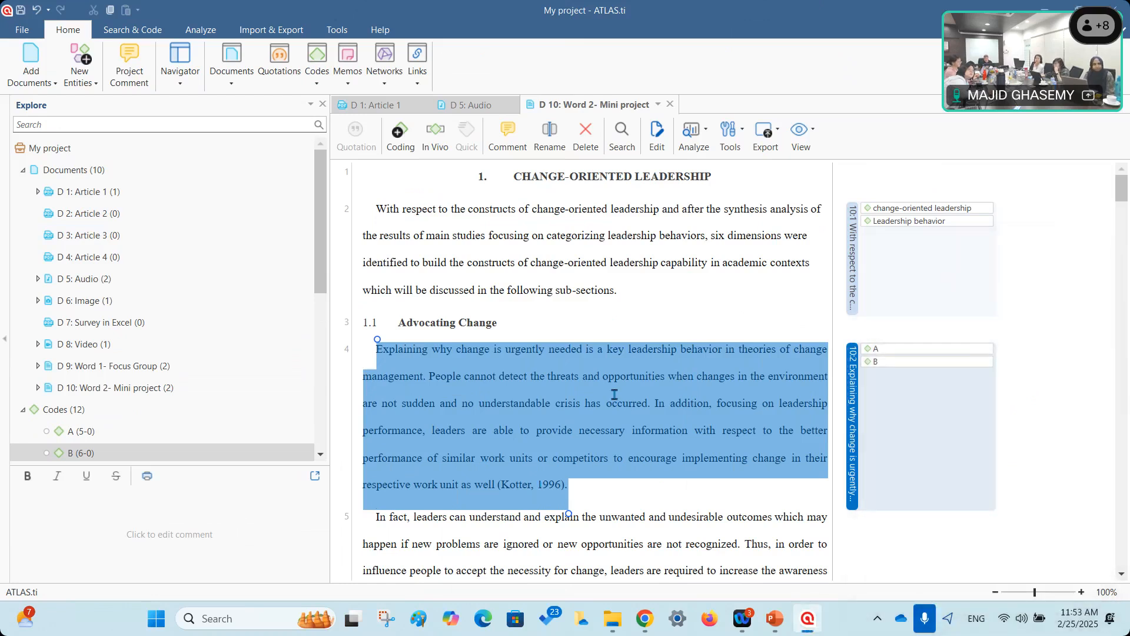
Scroll down and select the opening passage of paragraph 6.
scroll(614, 394, down, 5)
mouse_move(376, 375)
mouse_down()
mouse_move(746, 493)
mouse_move(583, 447)
mouse_move(760, 471)
mouse_move(773, 439)
mouse_move(391, 343)
mouse_move(376, 372)
mouse_up()
click(389, 398)
Extend the selection to 'behavior.' and Quick Code it with A and B as quotation 10:3.
click(761, 429)
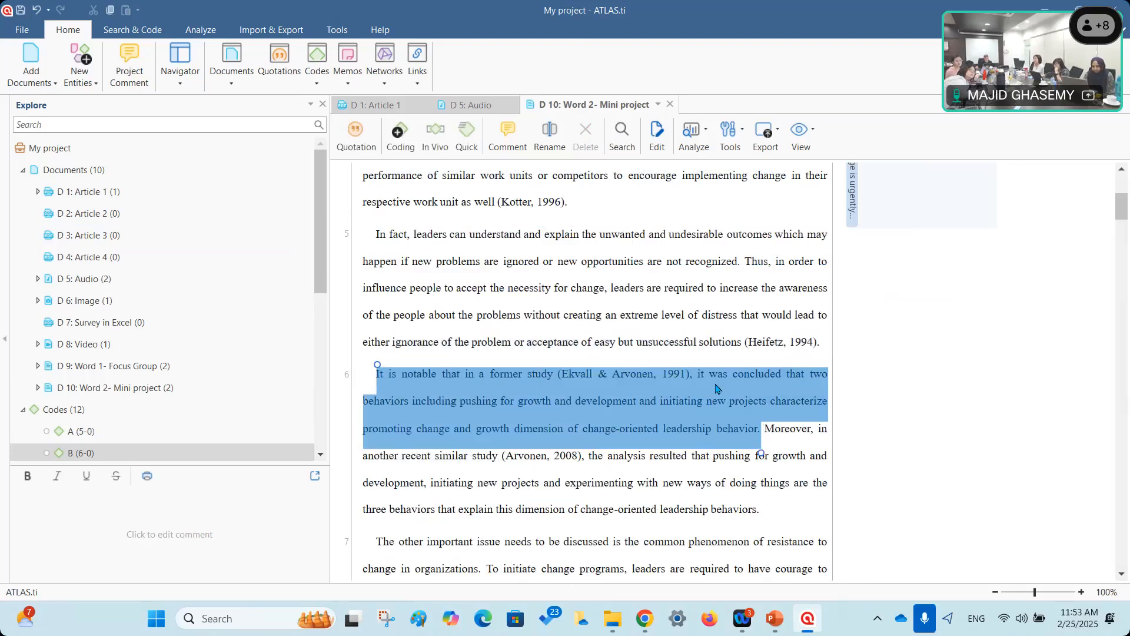
right_click(723, 390)
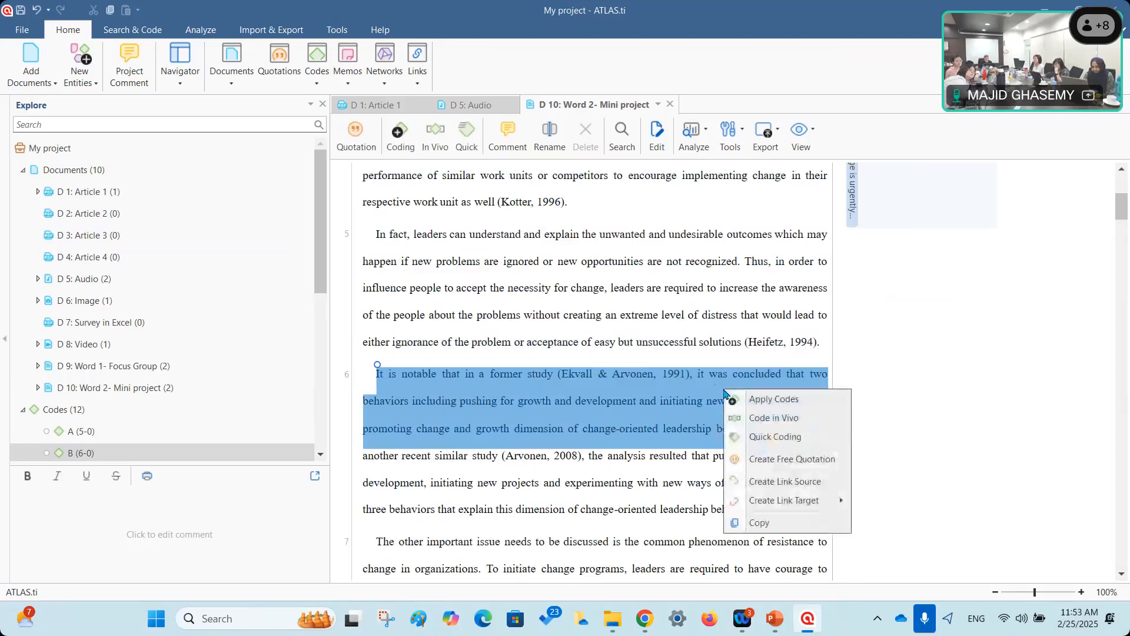
click(816, 443)
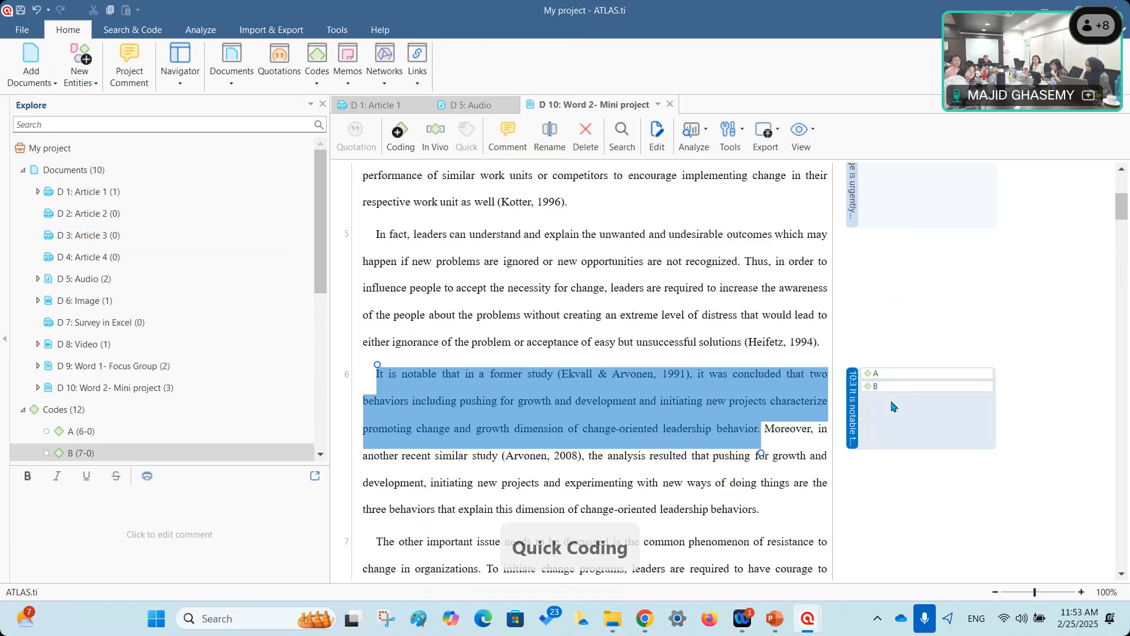
scroll(890, 294, up, 1)
scroll(882, 280, up, 1)
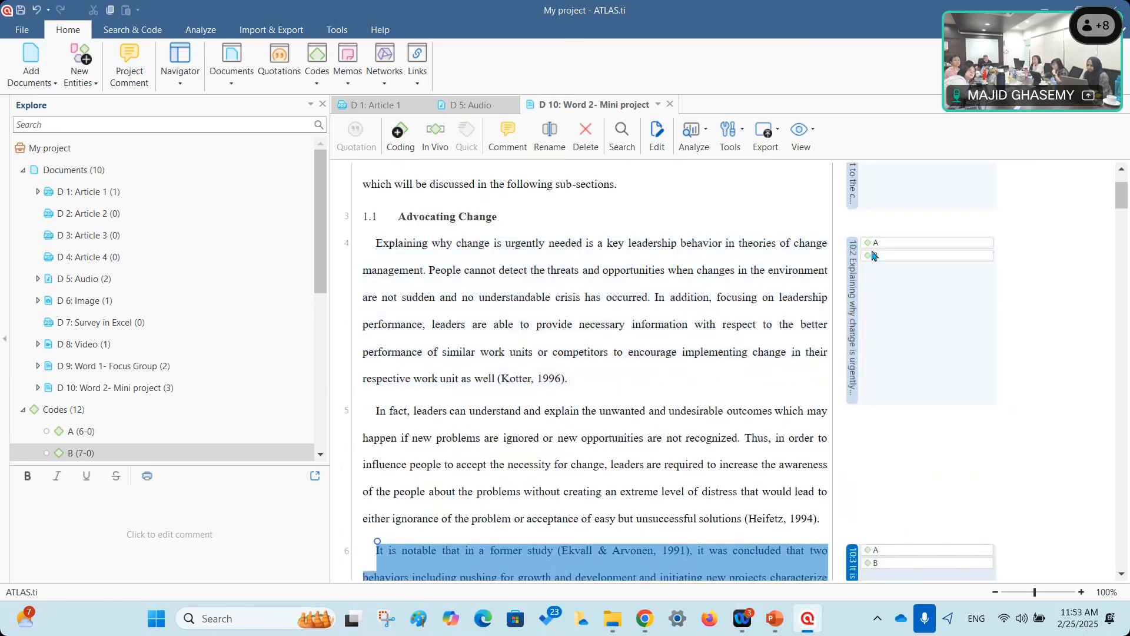
scroll(855, 452, down, 2)
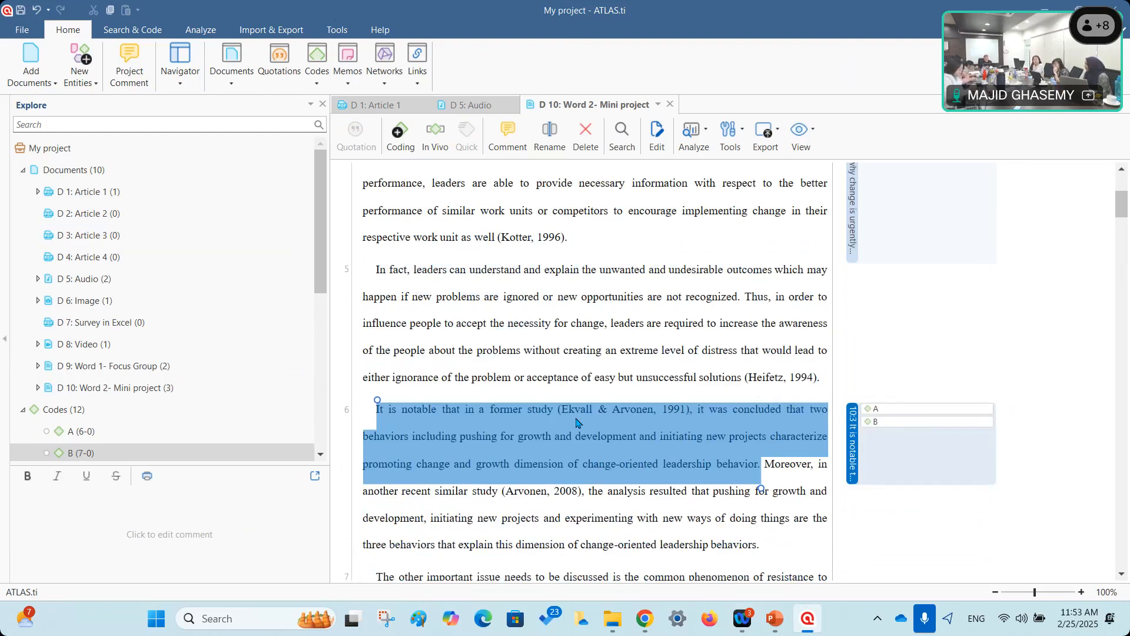
scroll(645, 388, down, 2)
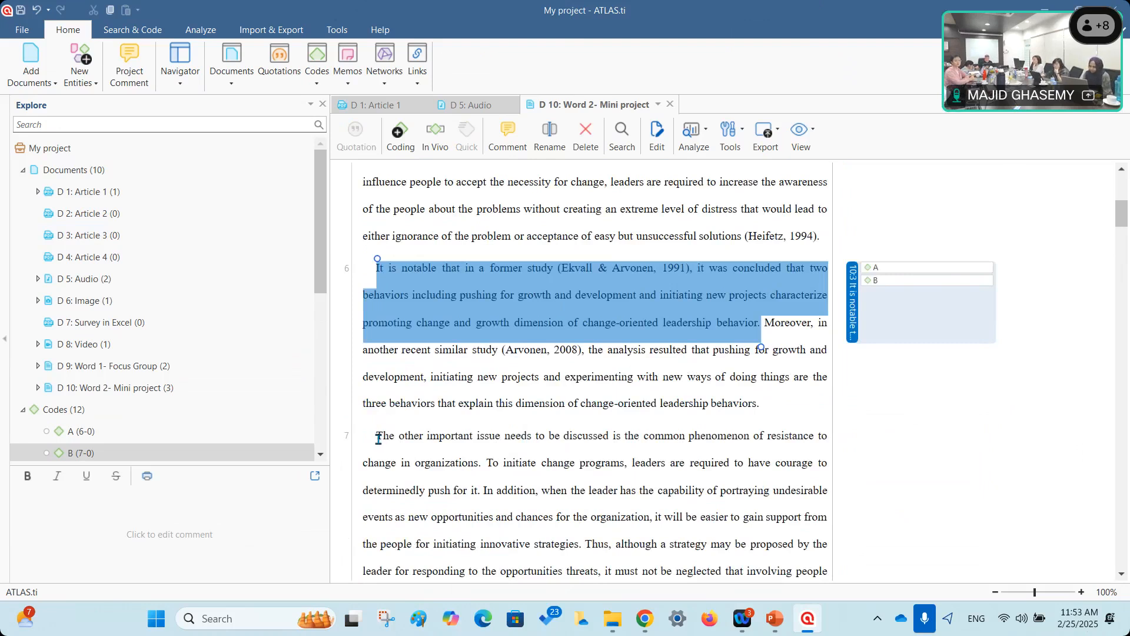
Make paragraph 7's opening sentences a free quotation, 10:4.
drag(378, 436, 481, 493)
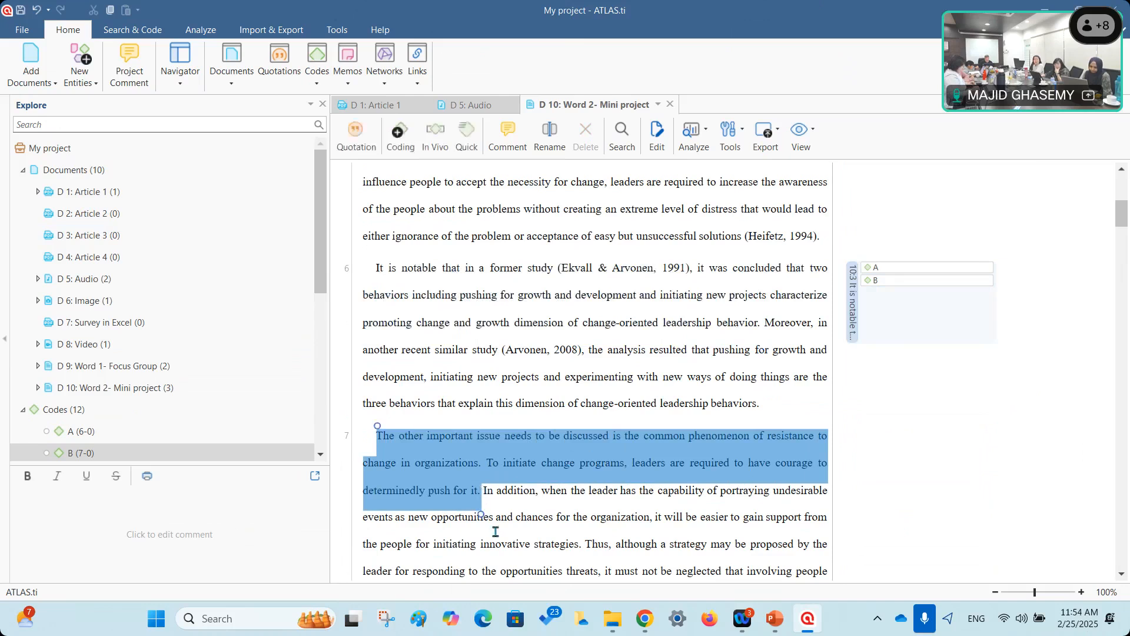
right_click(542, 451)
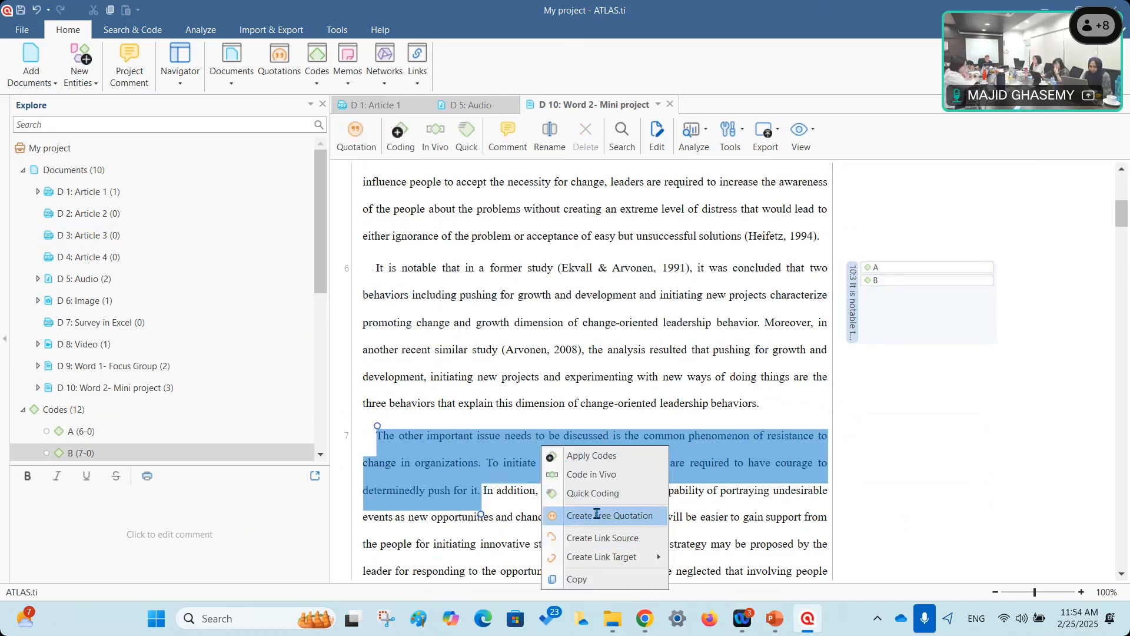
click(597, 515)
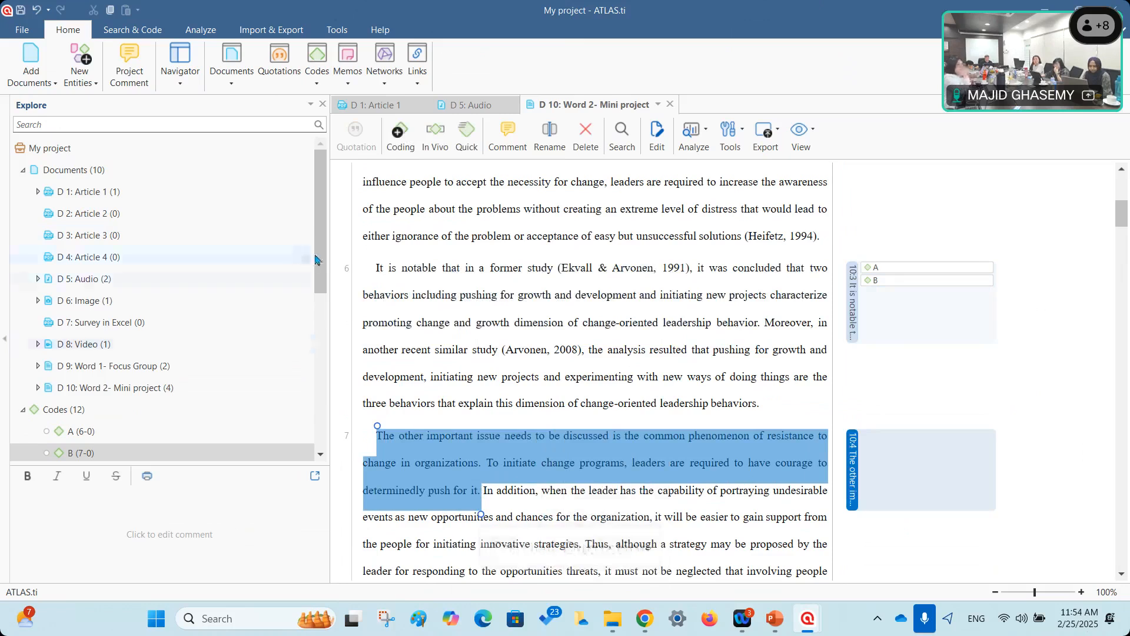
Drag codes C, E, G and A onto quotation 10:4, and code H onto quotation 10:3.
scroll(78, 321, down, 3)
drag(78, 321, 802, 462)
drag(71, 393, 854, 480)
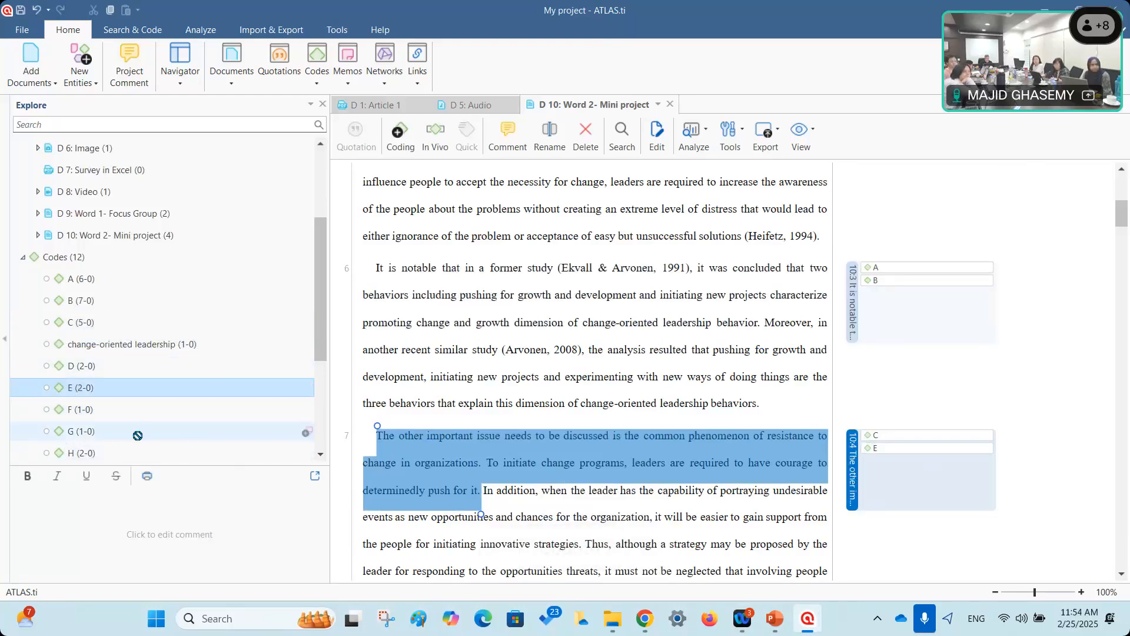
drag(137, 435, 853, 480)
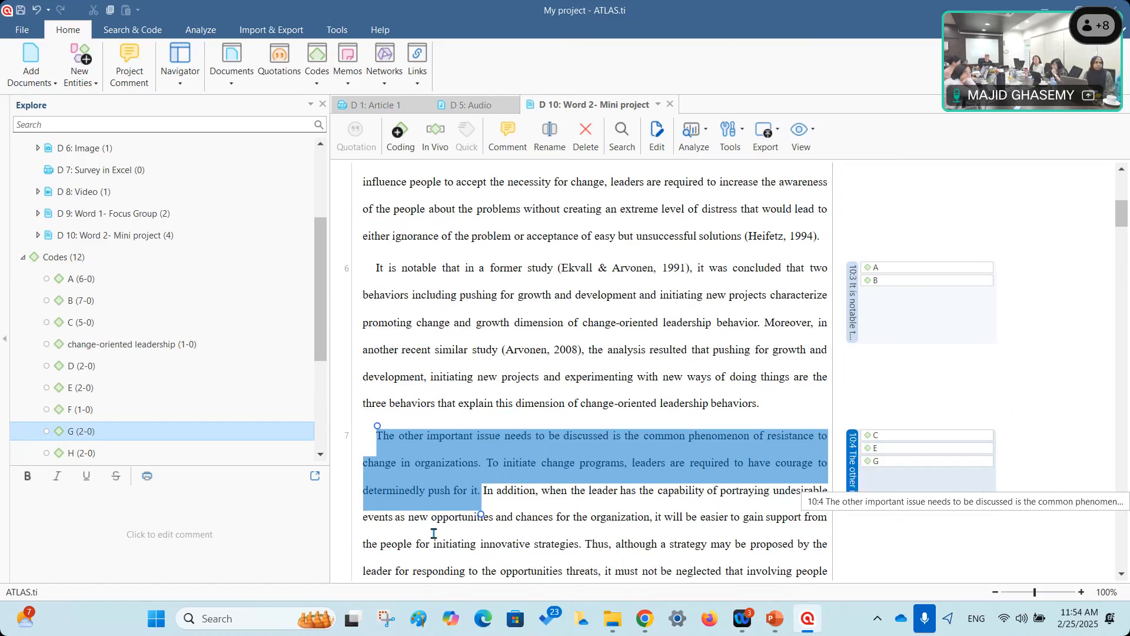
drag(74, 279, 853, 490)
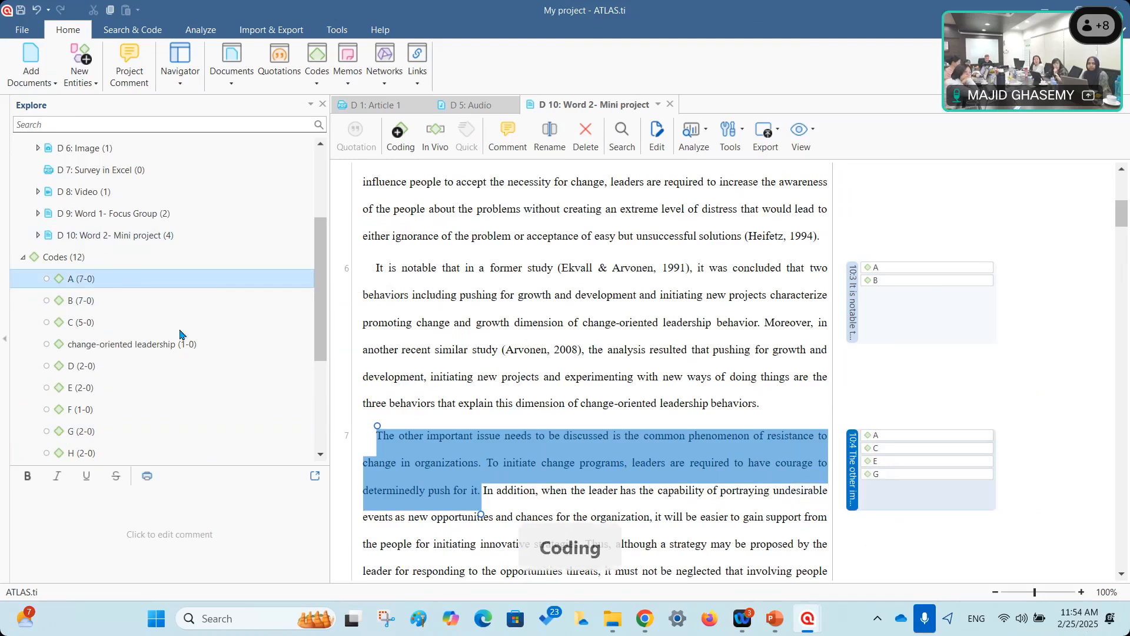
drag(84, 446, 844, 333)
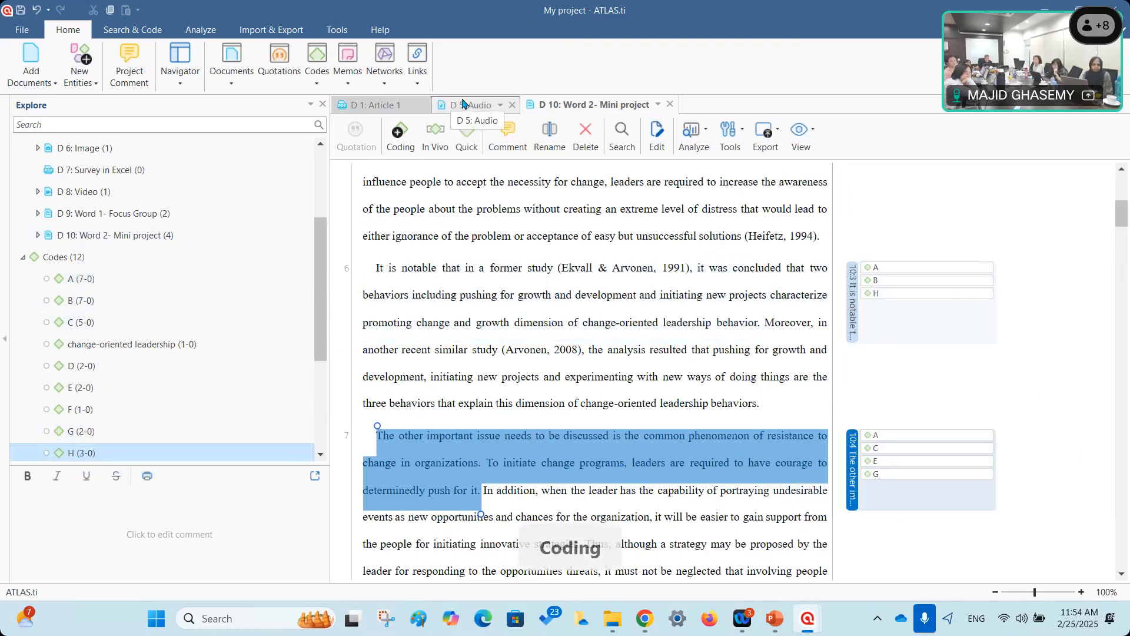
In D 5: Audio, attach codes G and I to the audio quotation, then show D 1: Article 1.
click(463, 104)
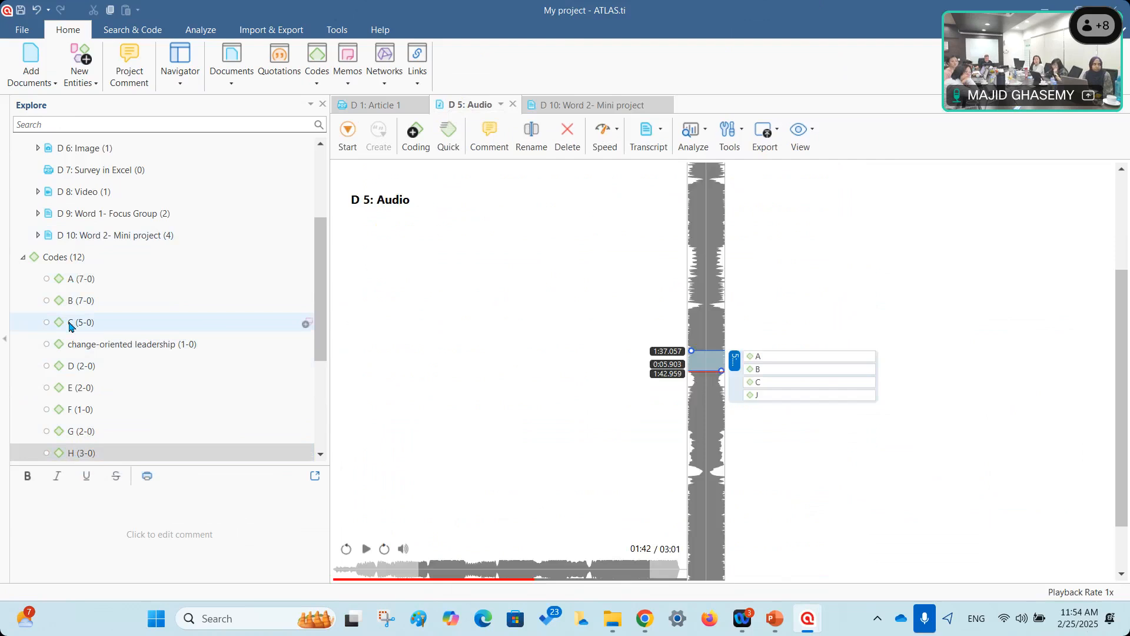
drag(81, 432, 709, 360)
scroll(88, 369, down, 2)
drag(88, 369, 710, 360)
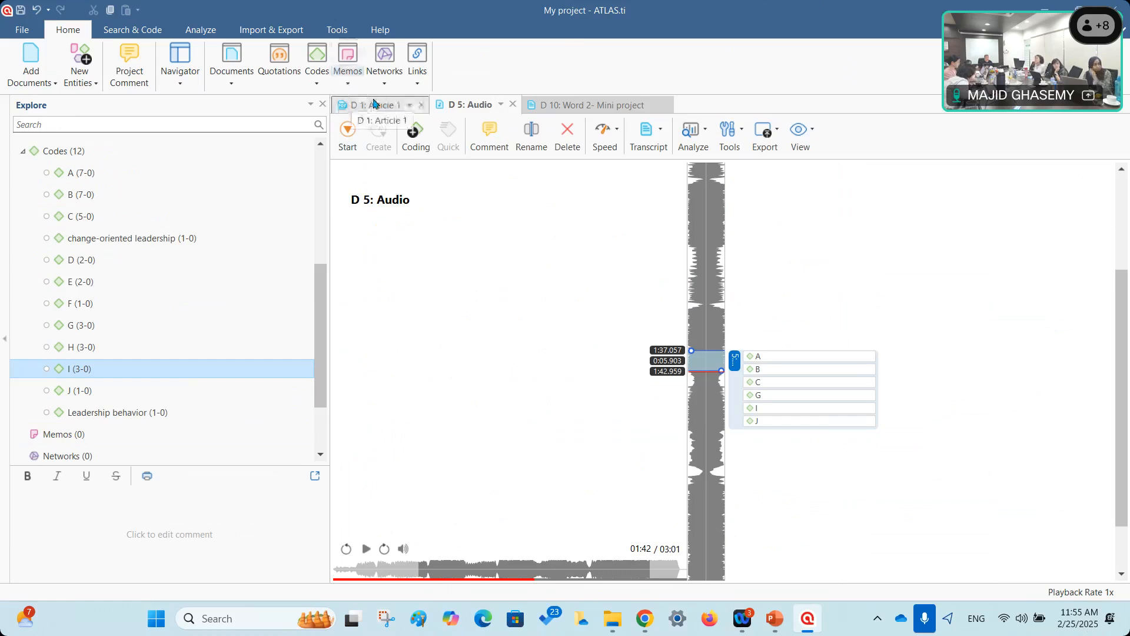
click(356, 106)
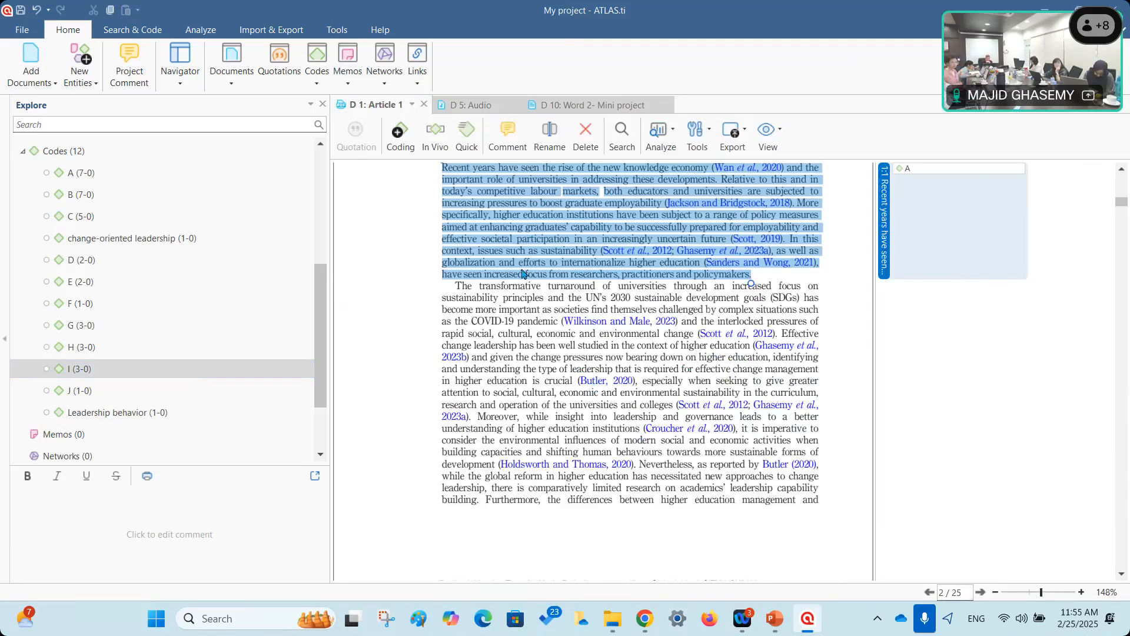
In D 10, select the 1.2 heading 'Envisioning Change' and code it in vivo.
click(575, 105)
scroll(558, 425, down, 12)
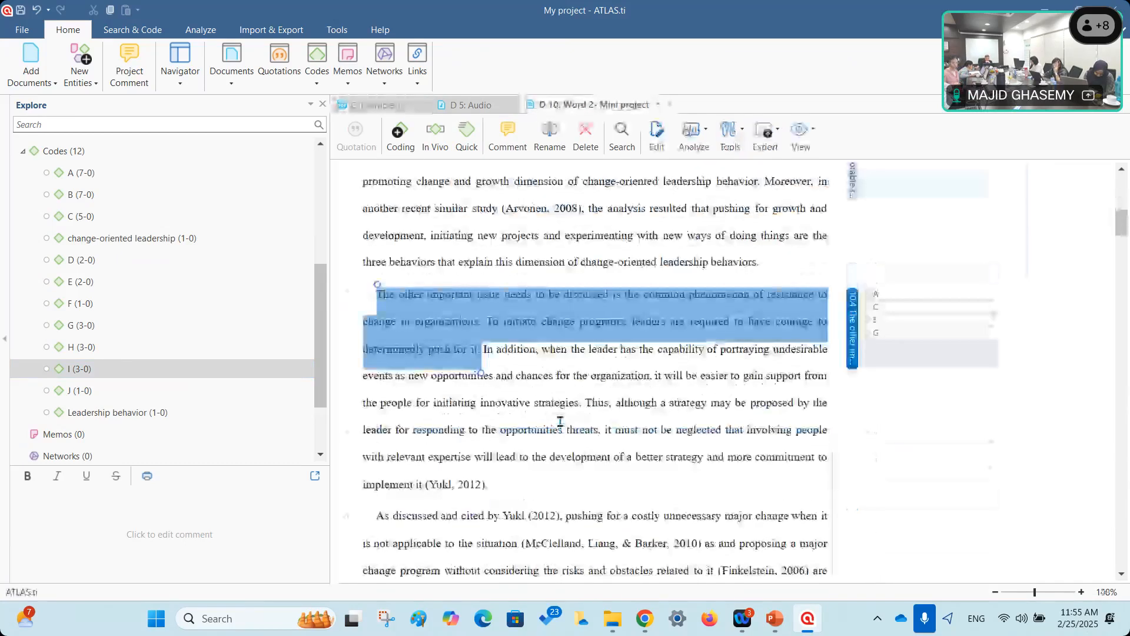
drag(398, 318, 510, 359)
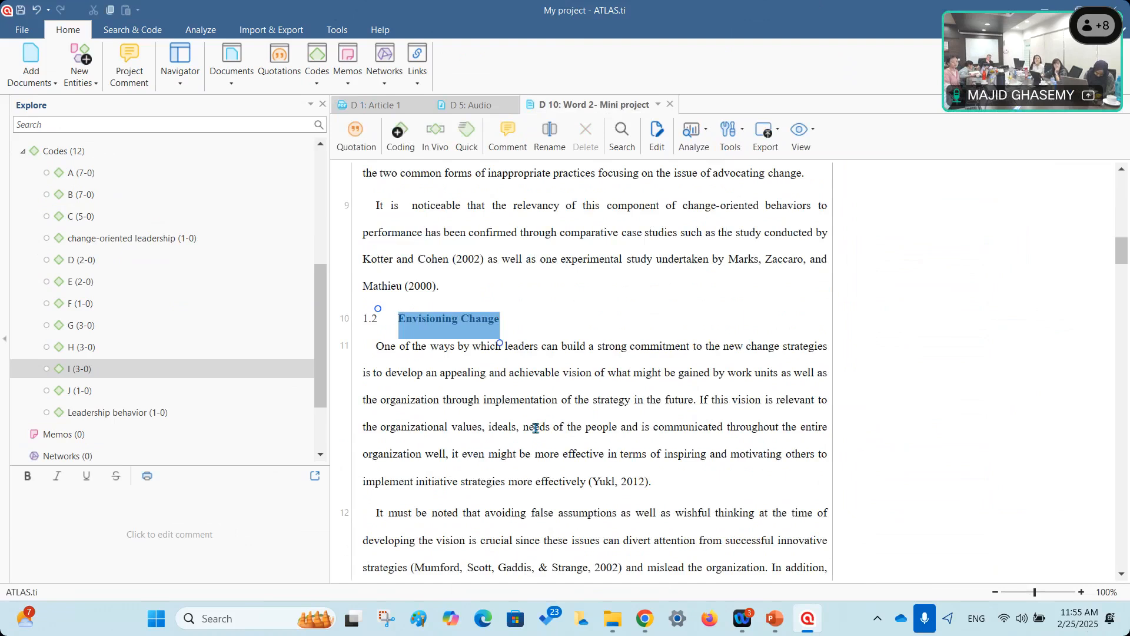
right_click(474, 328)
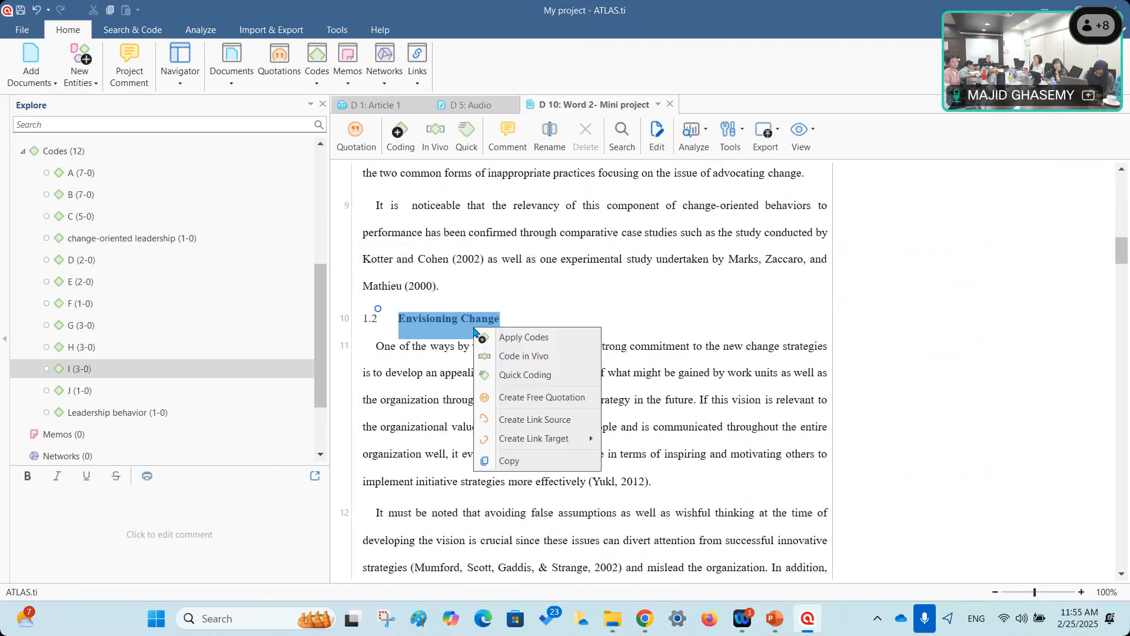
click(508, 361)
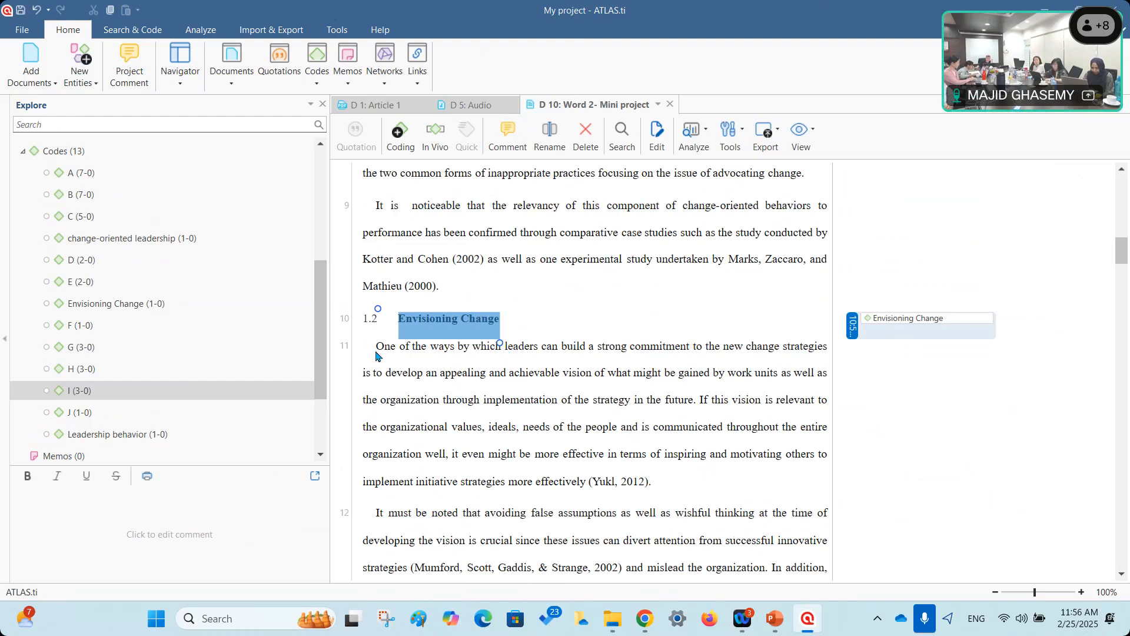
Select paragraph 11 and code it in vivo, creating a long sentence-named code.
mouse_move(377, 347)
mouse_down()
mouse_move(674, 459)
mouse_move(665, 480)
mouse_move(386, 352)
mouse_up()
click(665, 480)
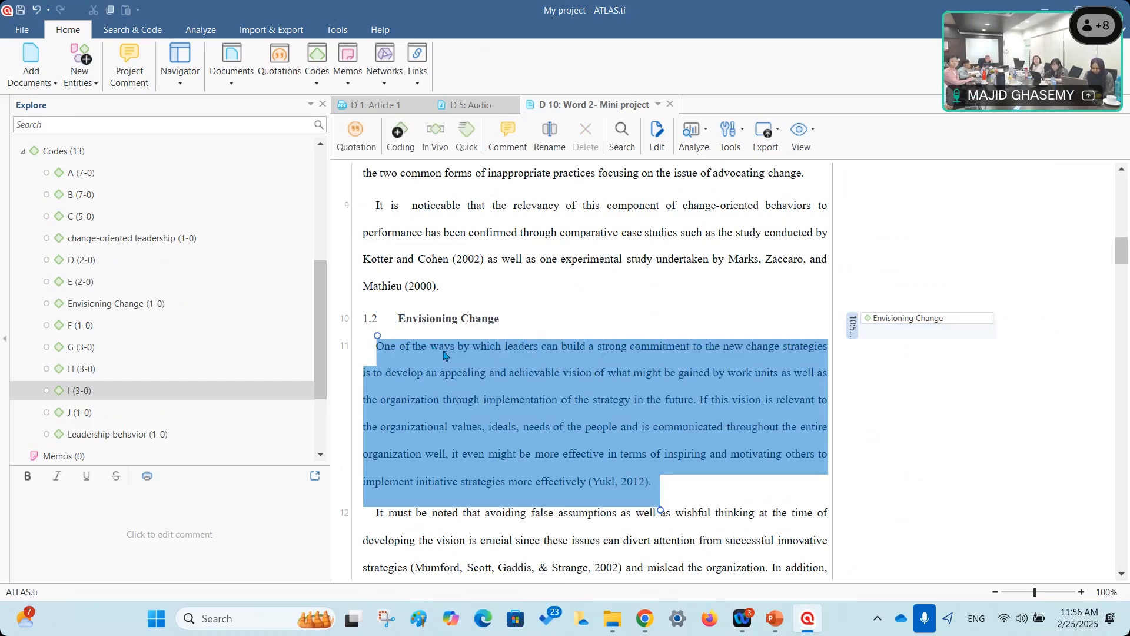
right_click(532, 362)
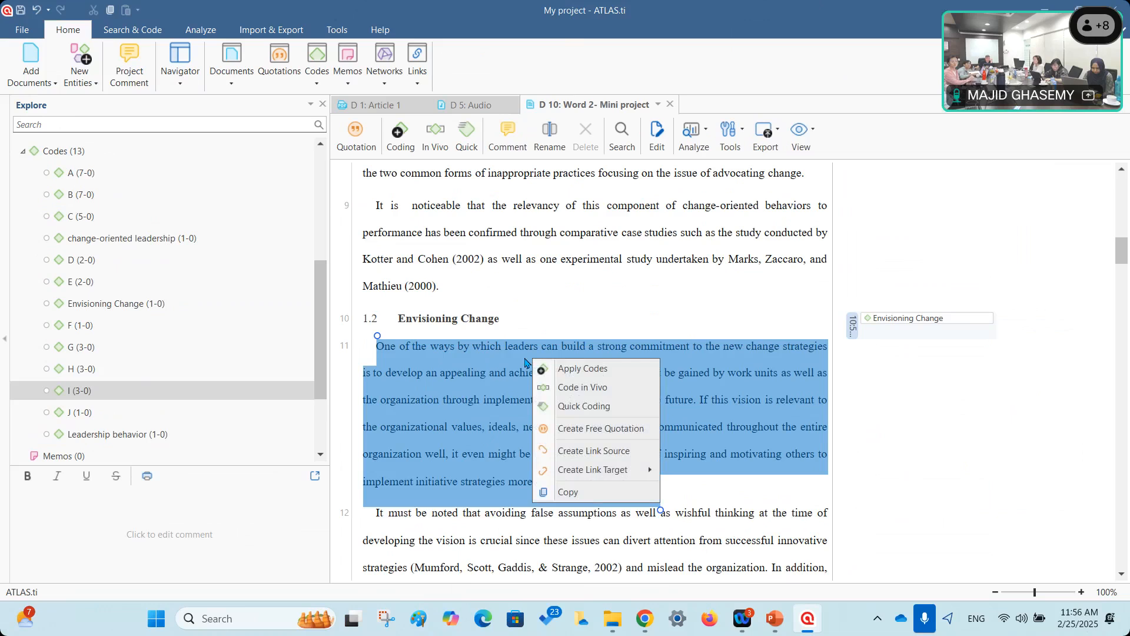
click(581, 387)
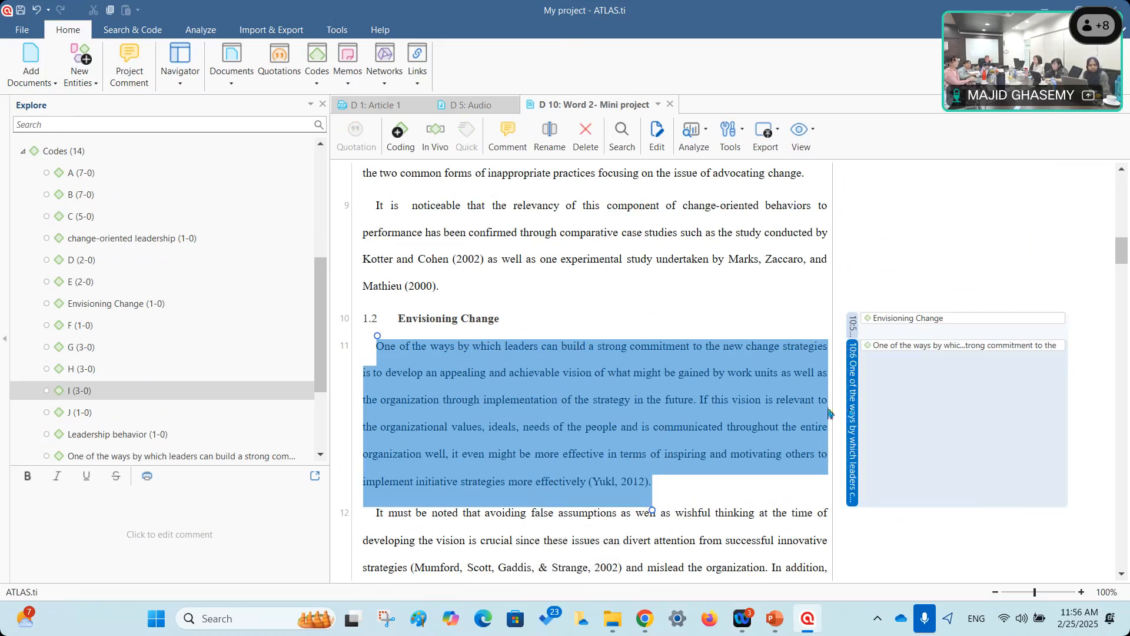
drag(679, 401, 638, 396)
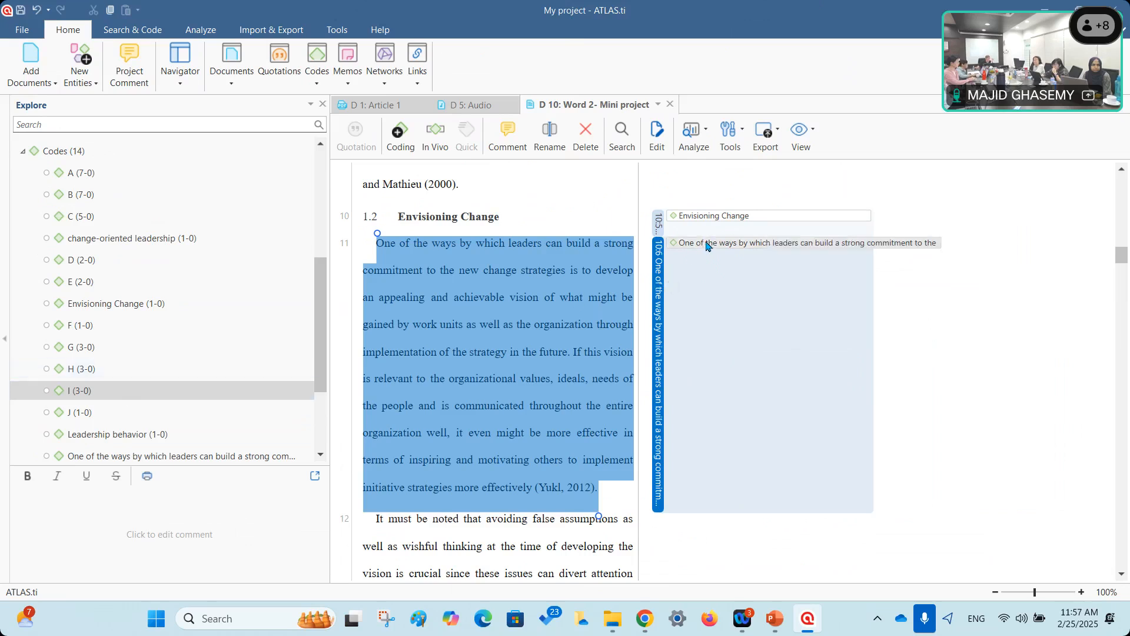
Delete the long sentence-named code along with its orphaned quotation 10:6.
click(323, 416)
click(306, 319)
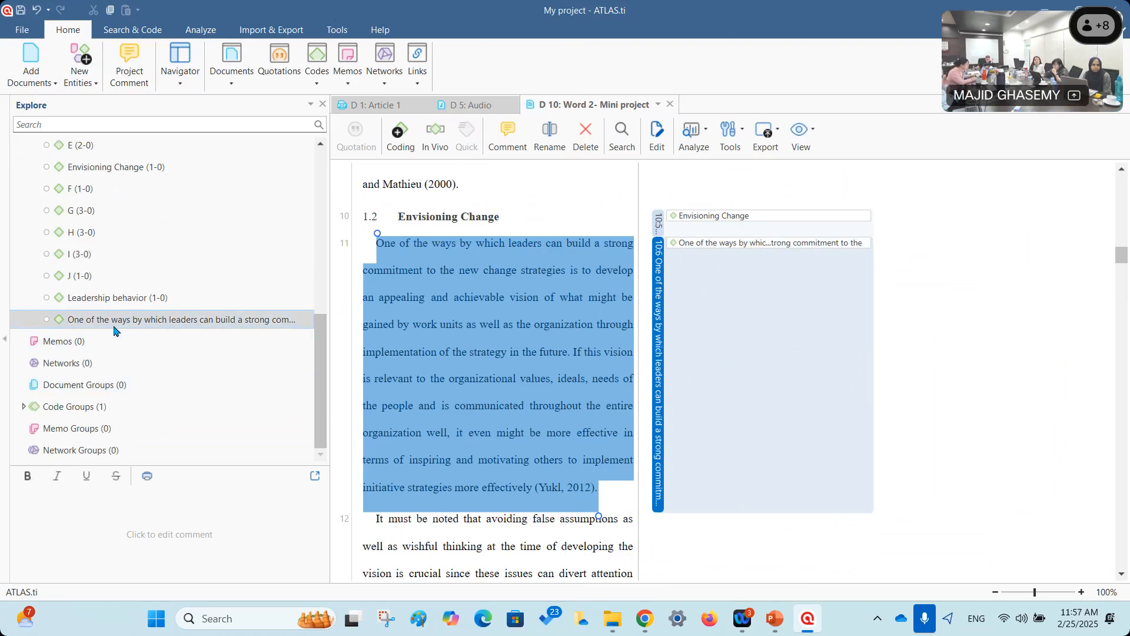
right_click(84, 319)
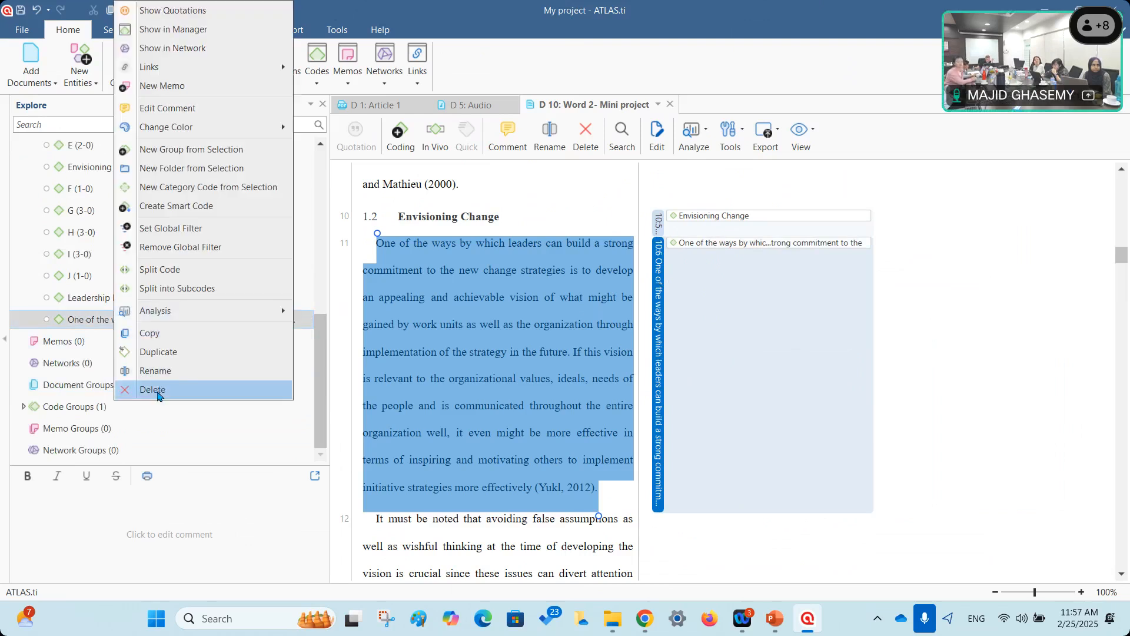
click(154, 390)
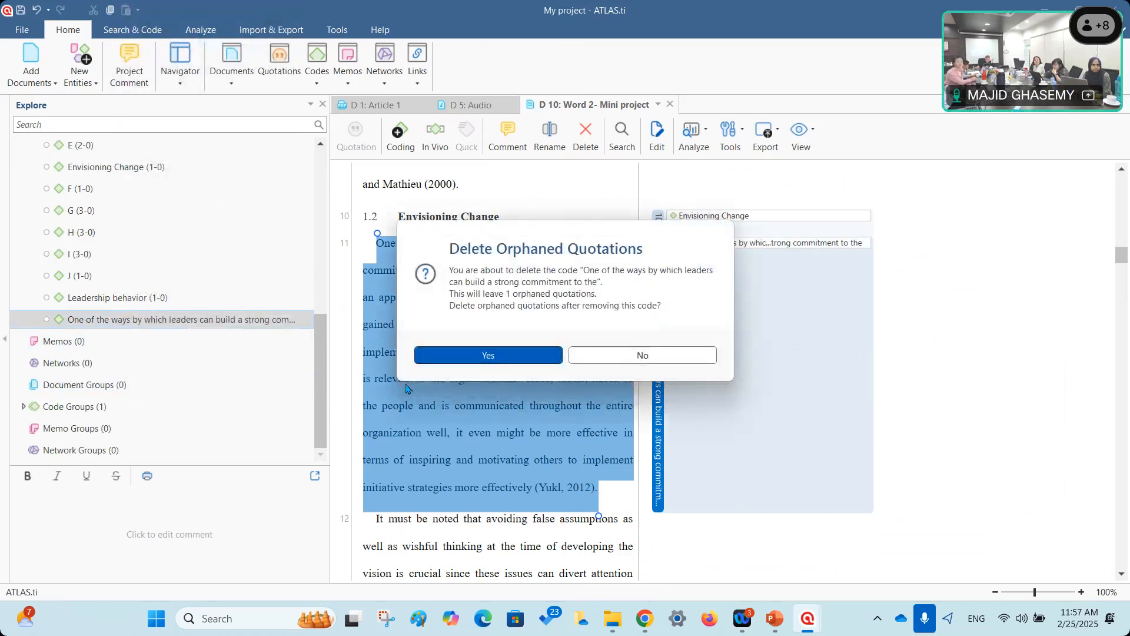
click(495, 356)
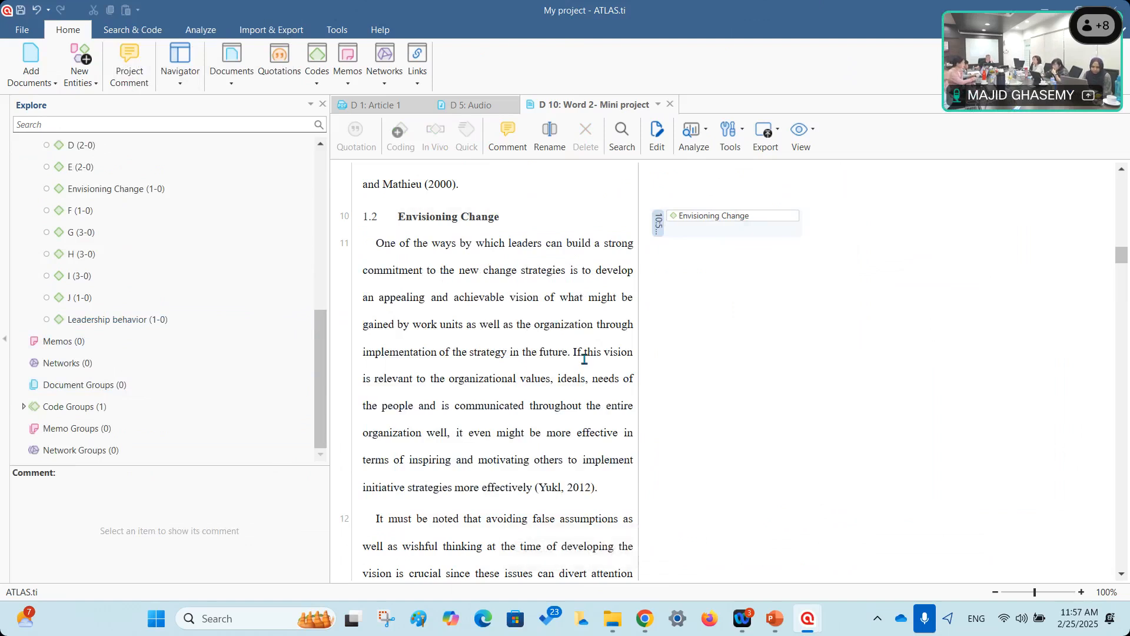
Widen the text column and code heading 1.4 in vivo as Facilitating Collective Learning.
drag(638, 399, 798, 365)
scroll(776, 344, up, 3)
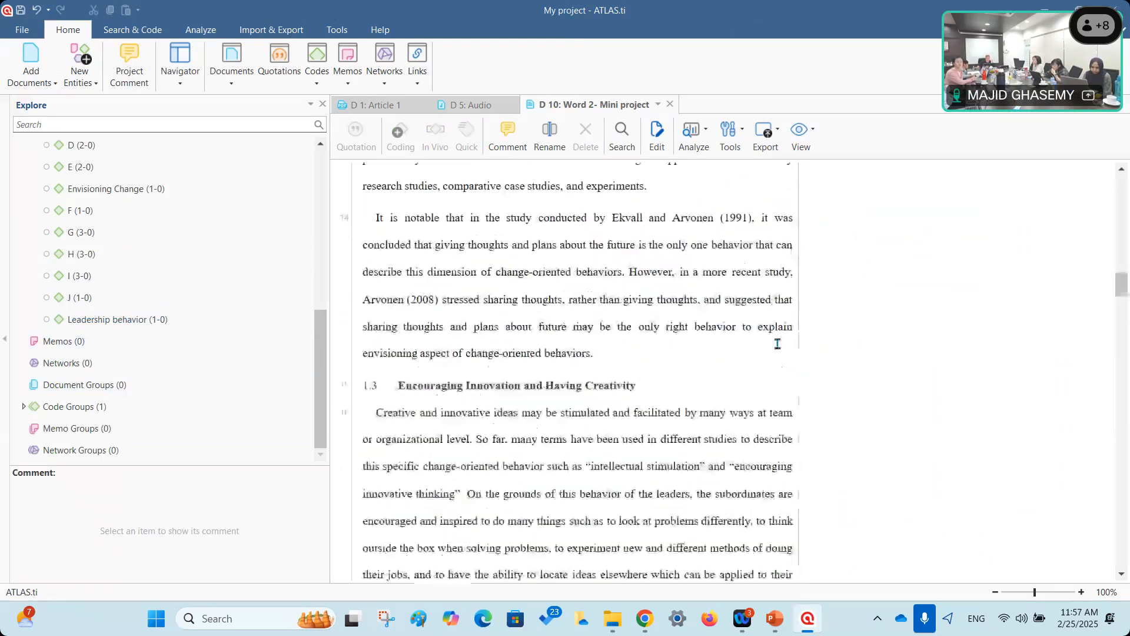
scroll(777, 344, down, 6)
scroll(778, 343, down, 3)
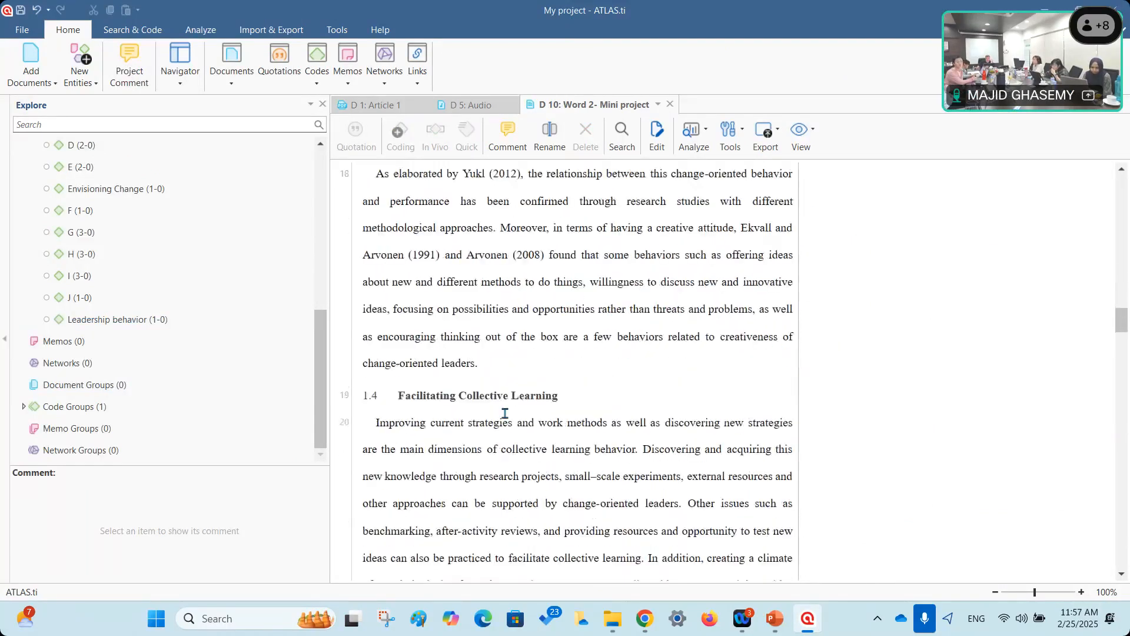
drag(400, 396, 559, 402)
right_click(539, 400)
click(580, 434)
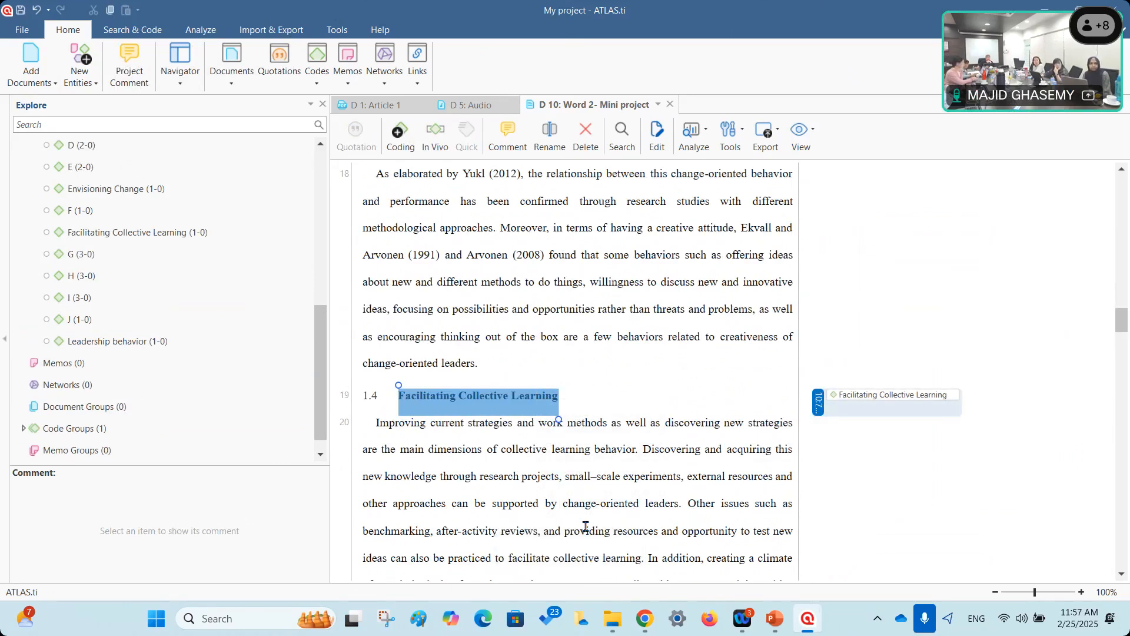
Select paragraph 21 and Quick Code it with Facilitating Collective Learning.
scroll(591, 279, down, 3)
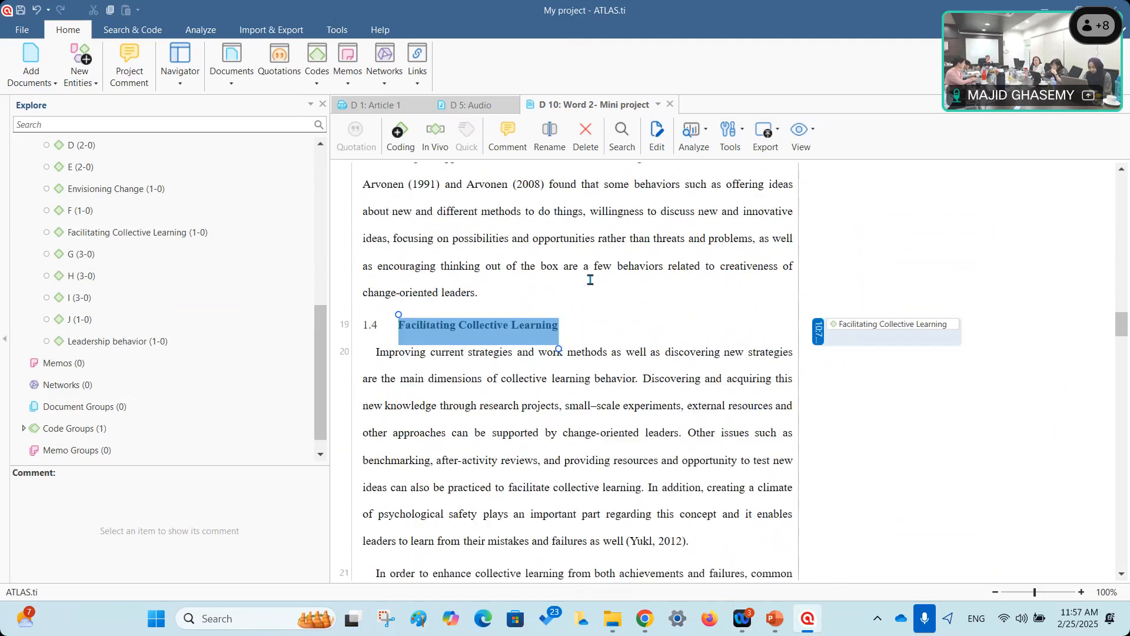
drag(379, 434, 518, 567)
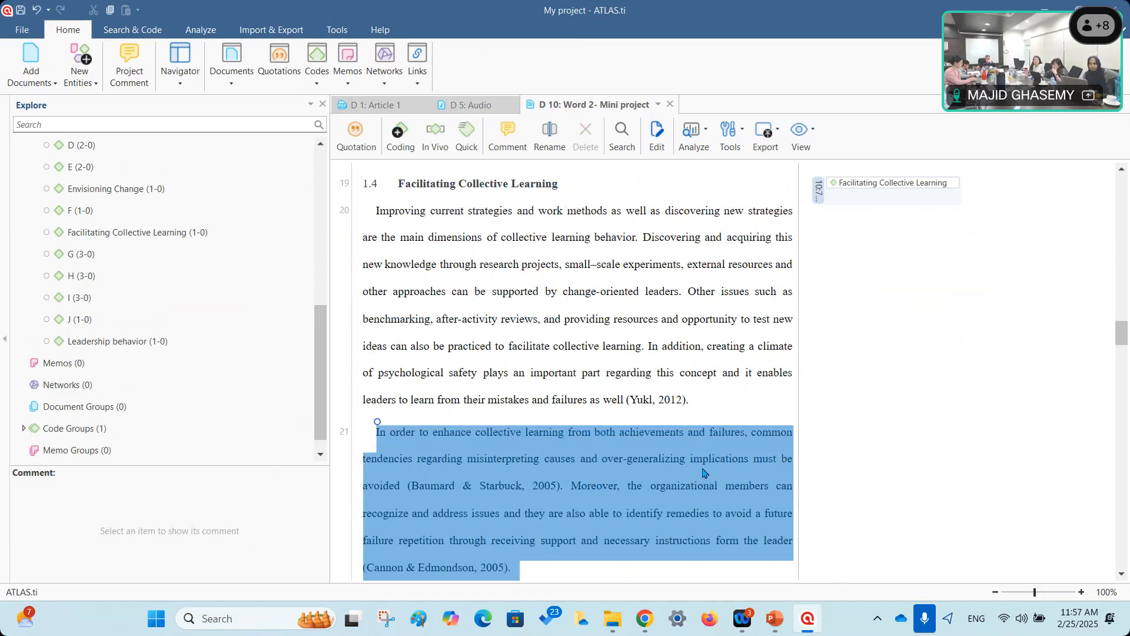
right_click(857, 198)
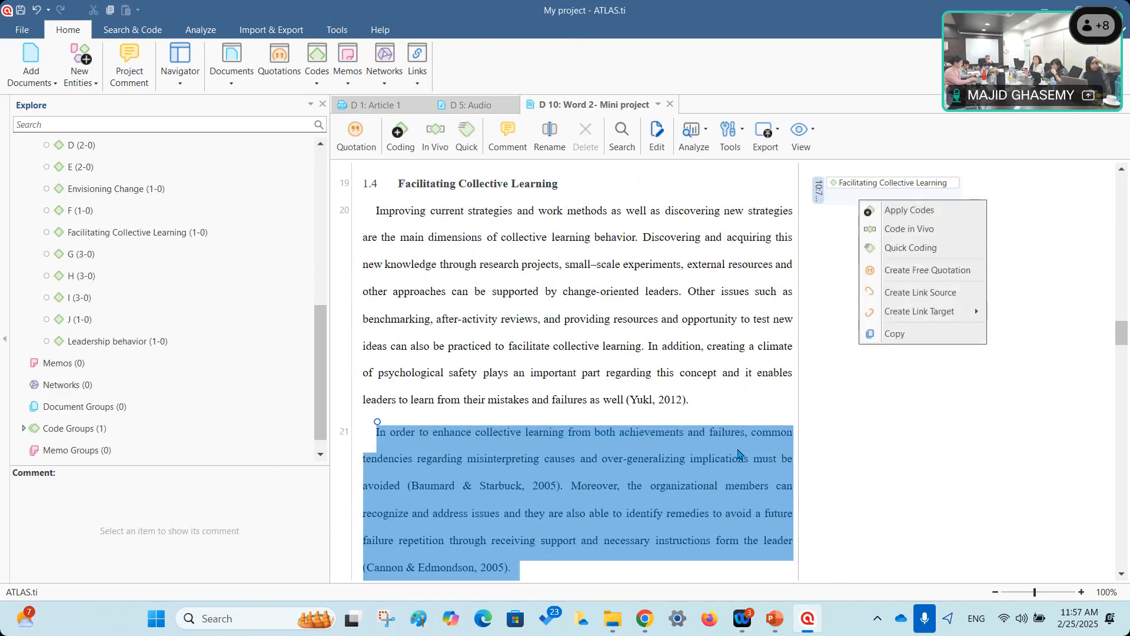
right_click(738, 450)
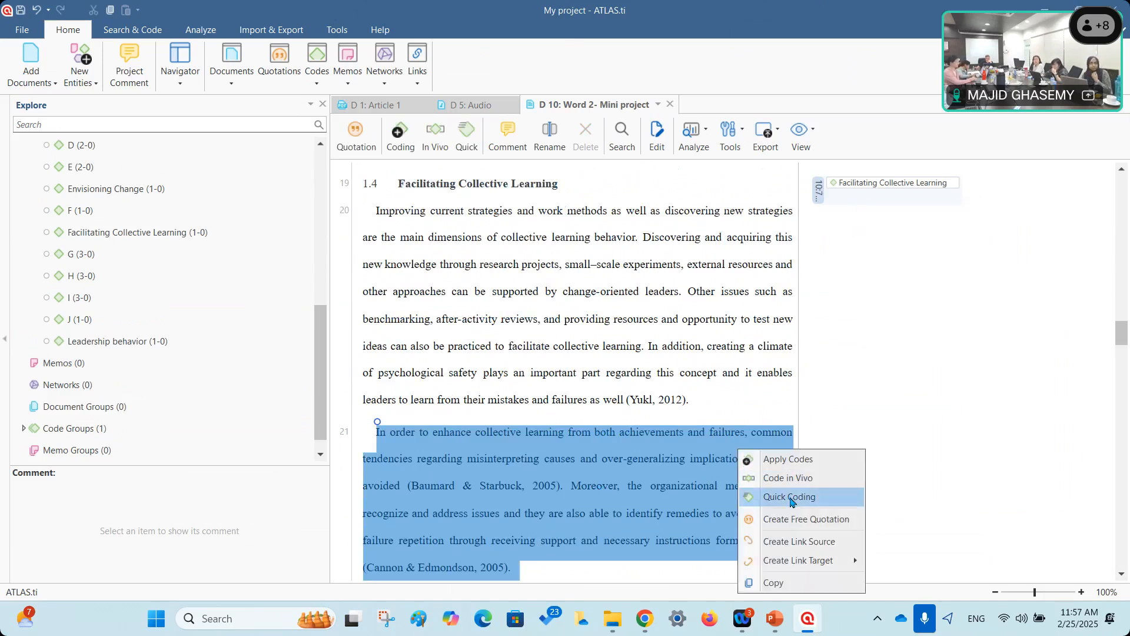
click(791, 499)
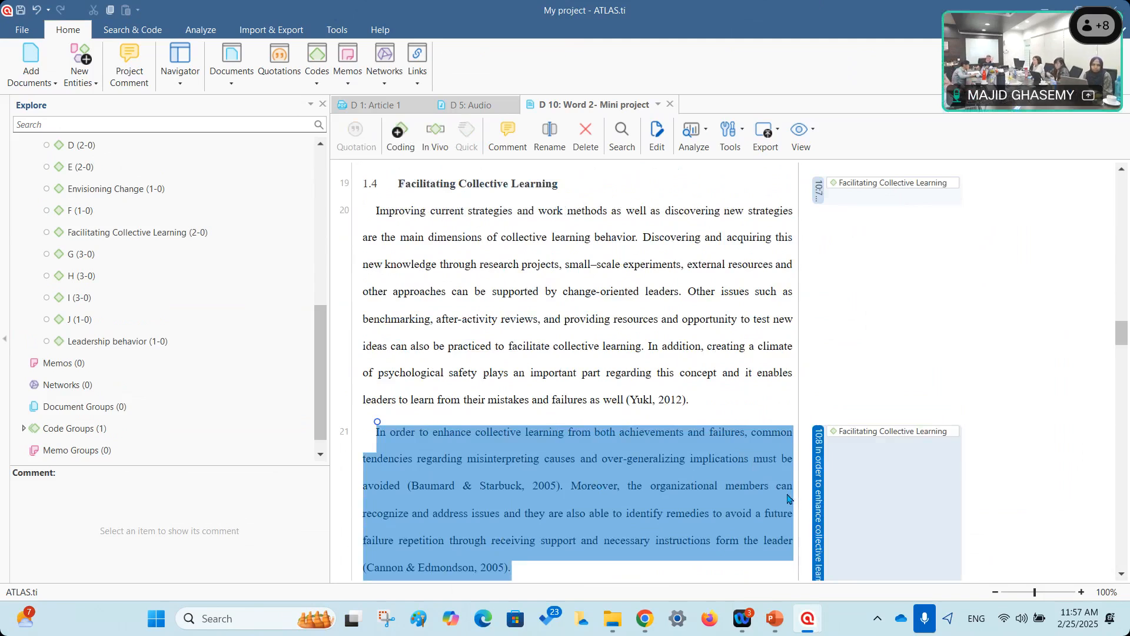
right_click(822, 464)
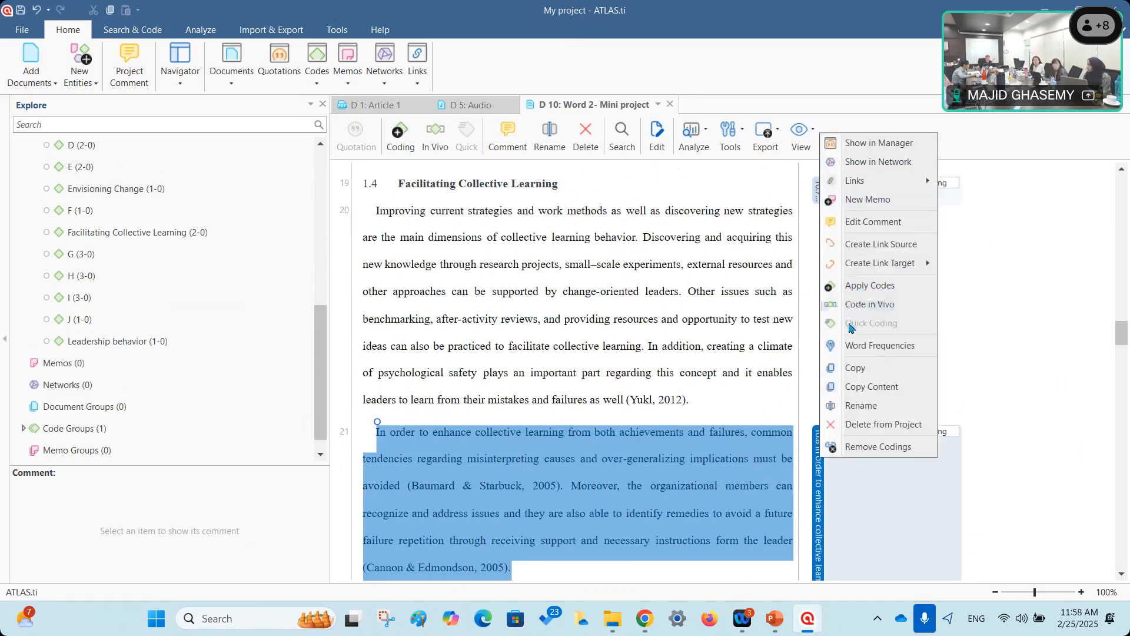
click(652, 279)
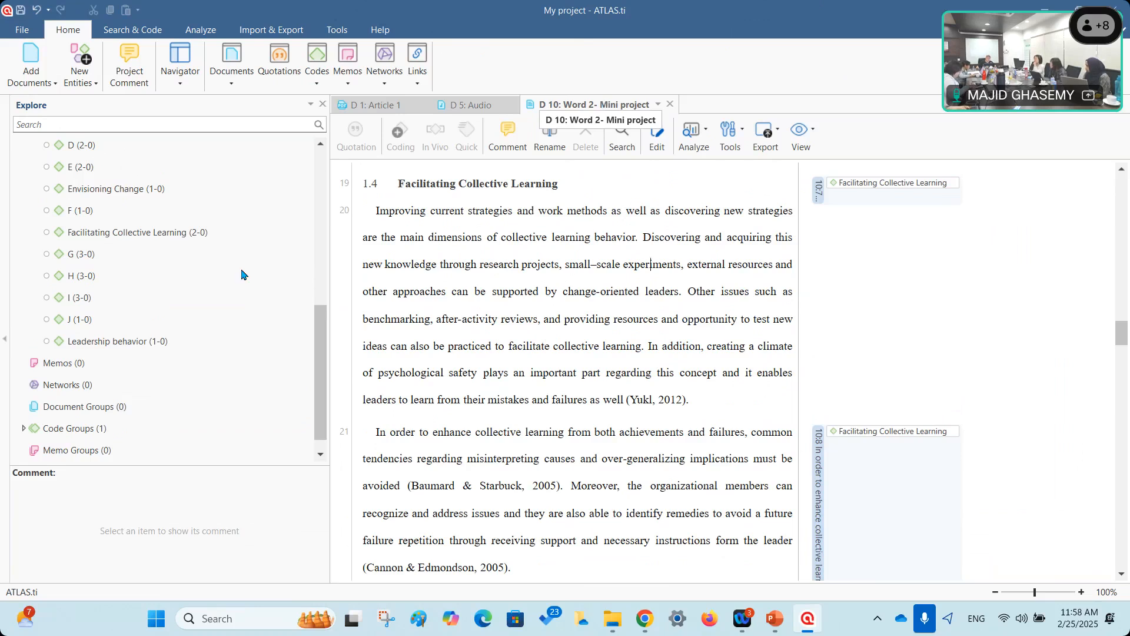
click(69, 368)
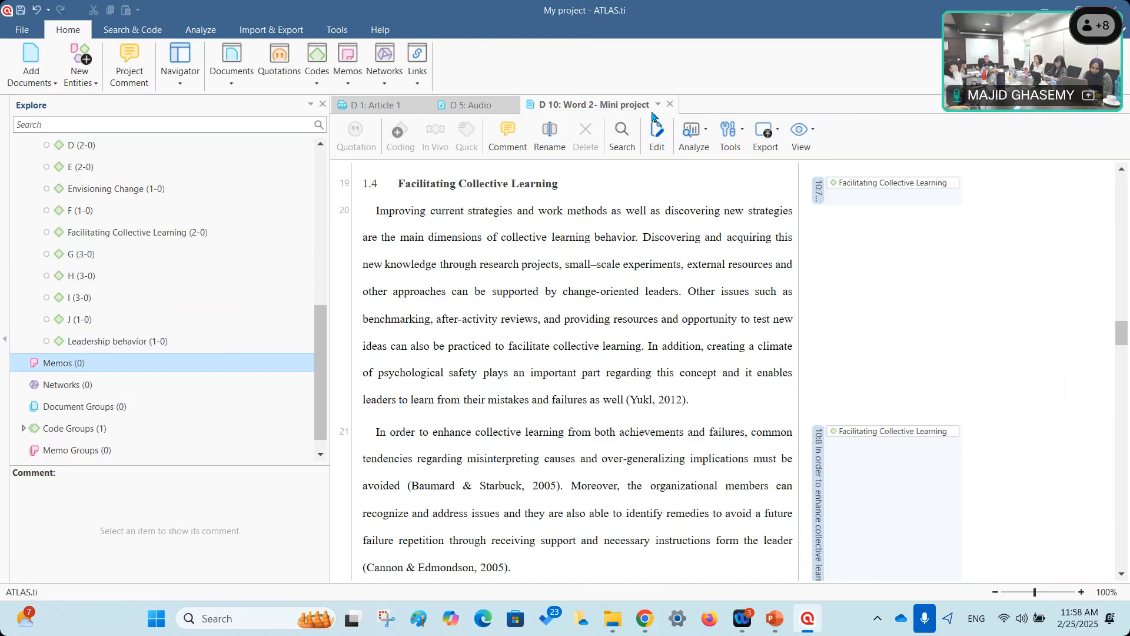
Close the D 10, D 5: Audio and D 1: Article 1 document tabs.
click(670, 104)
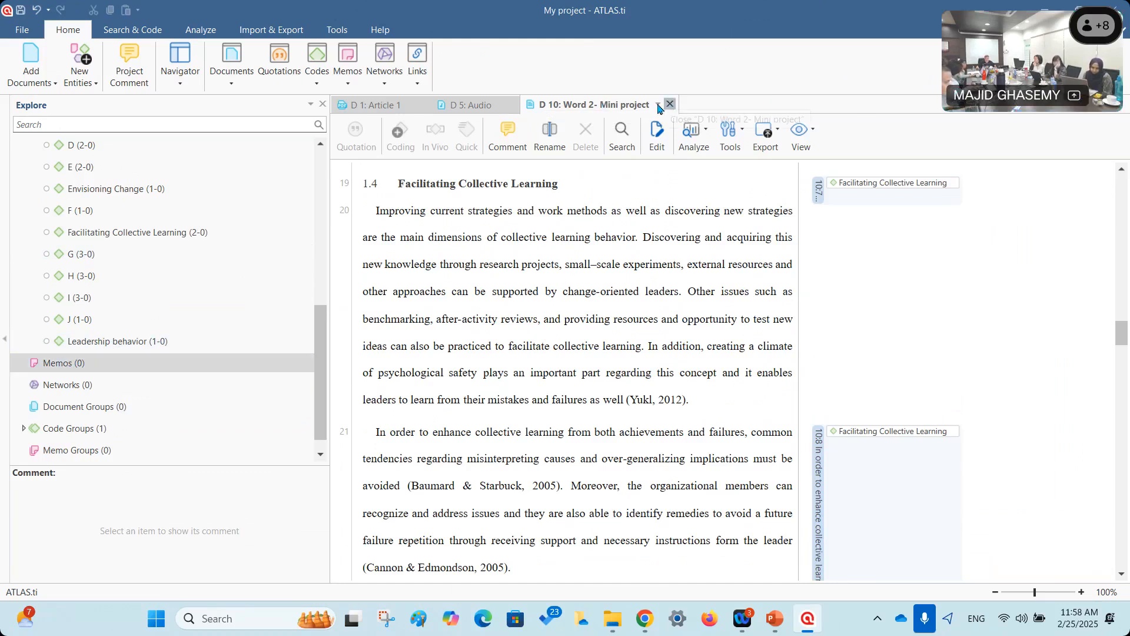
click(513, 105)
click(424, 104)
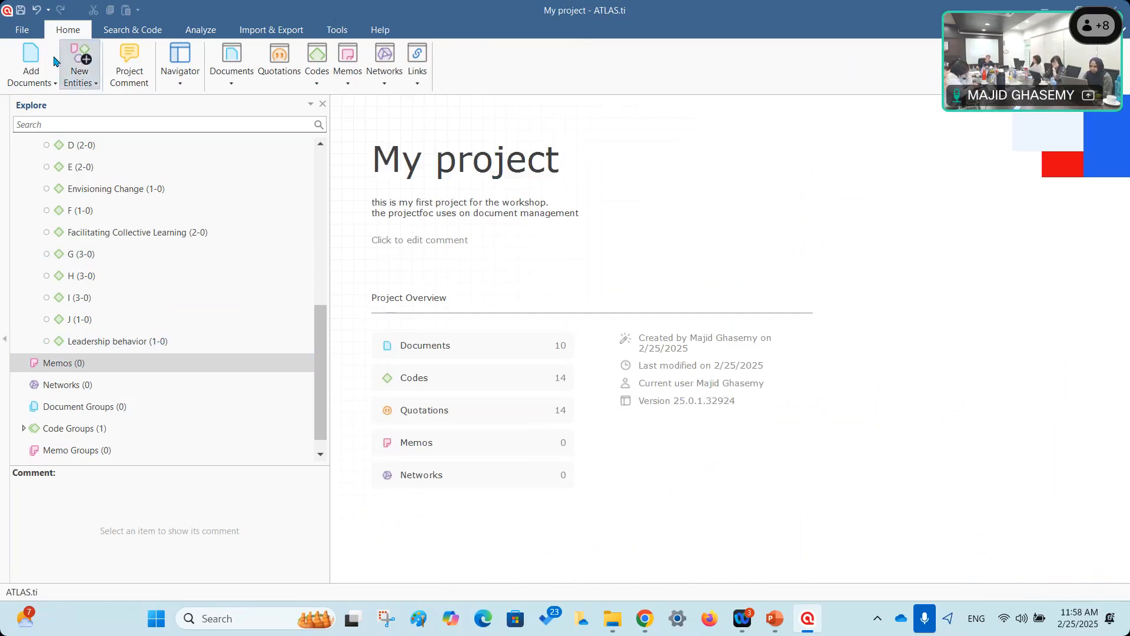
Create three new codes named K, L and M from New Entities.
click(96, 85)
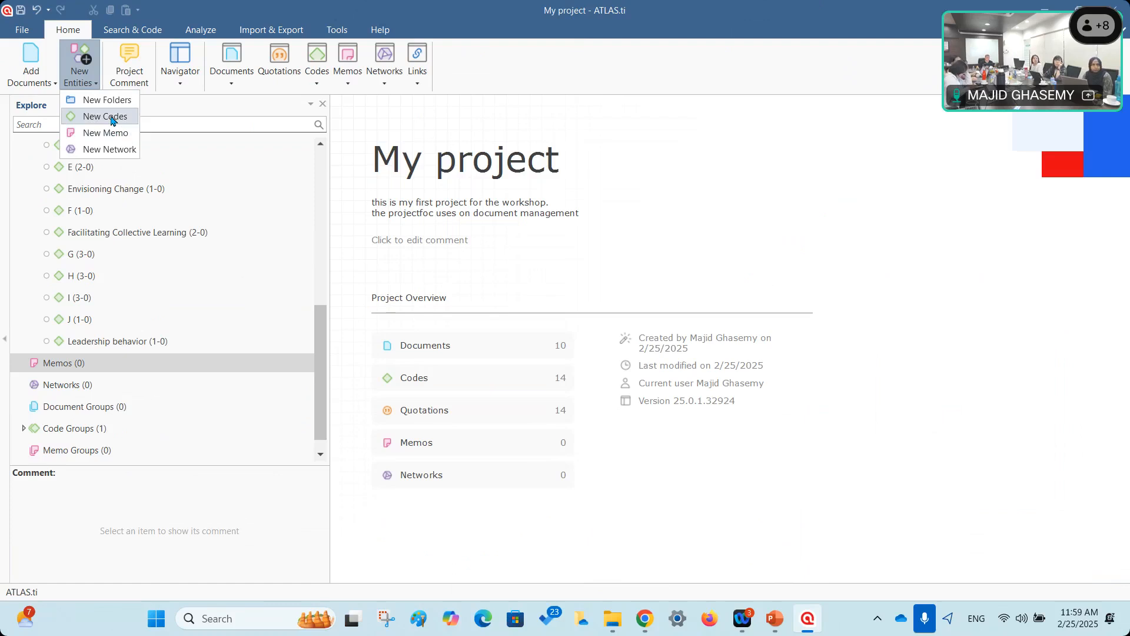
click(105, 117)
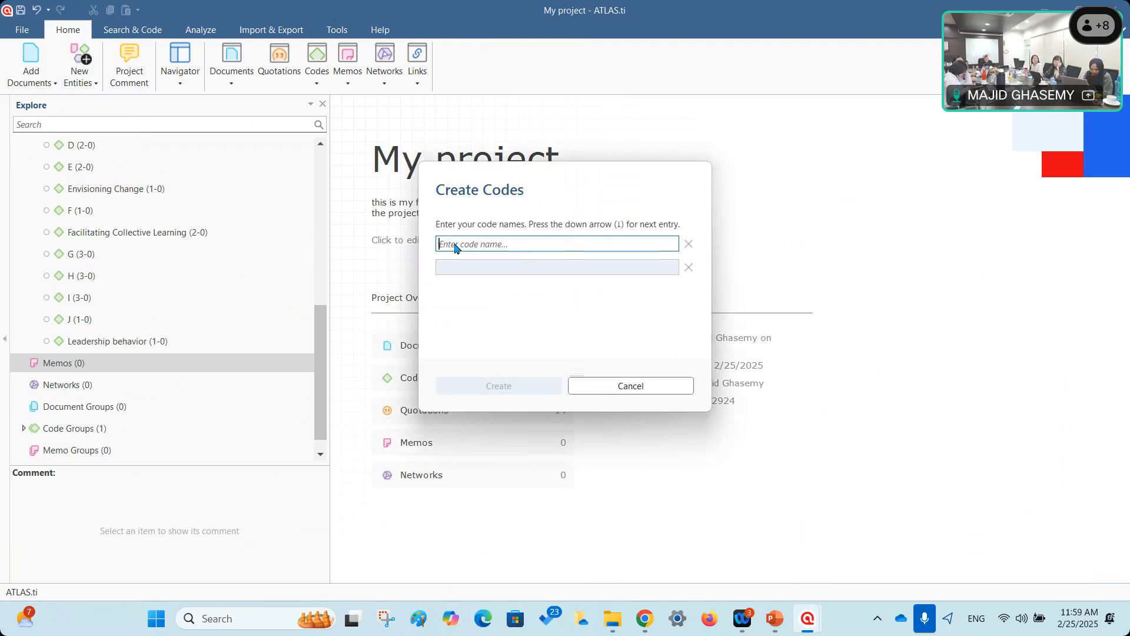
text(J)
key(BackSpace)
text(K)
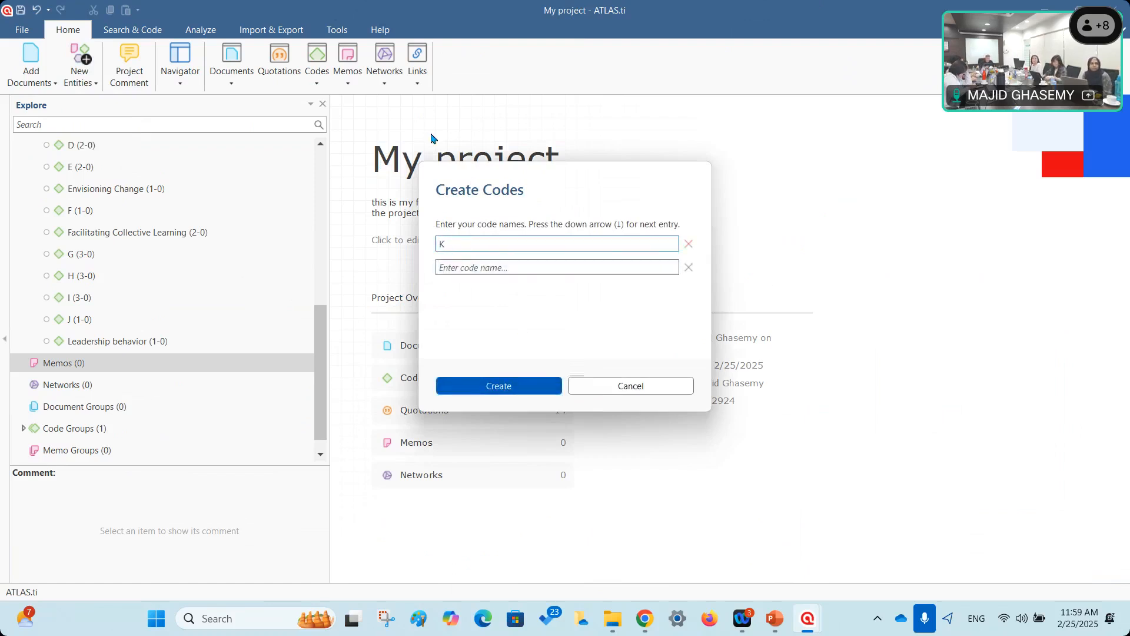
click(456, 269)
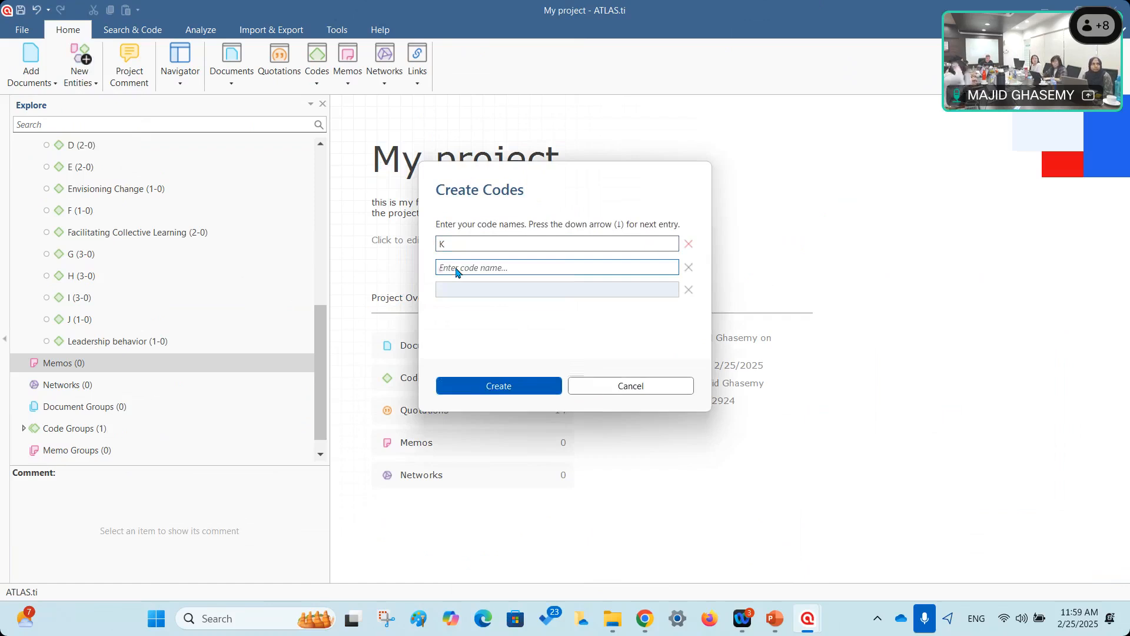
text(L)
click(460, 290)
text(M)
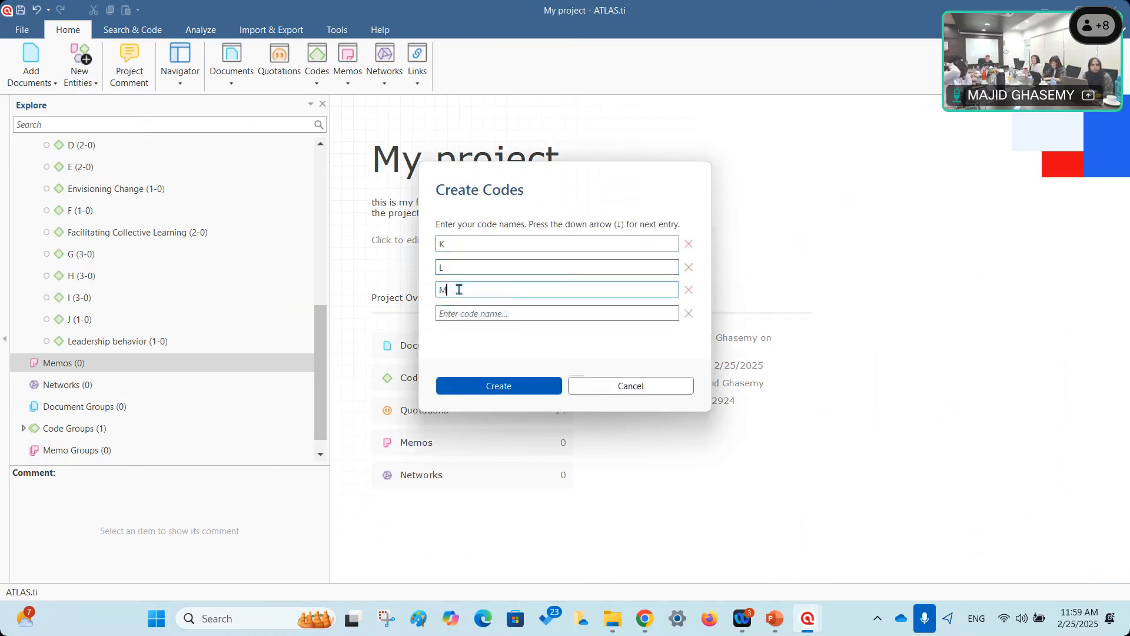
click(512, 387)
Click through the new codes K, L and M in the Codes list.
click(83, 343)
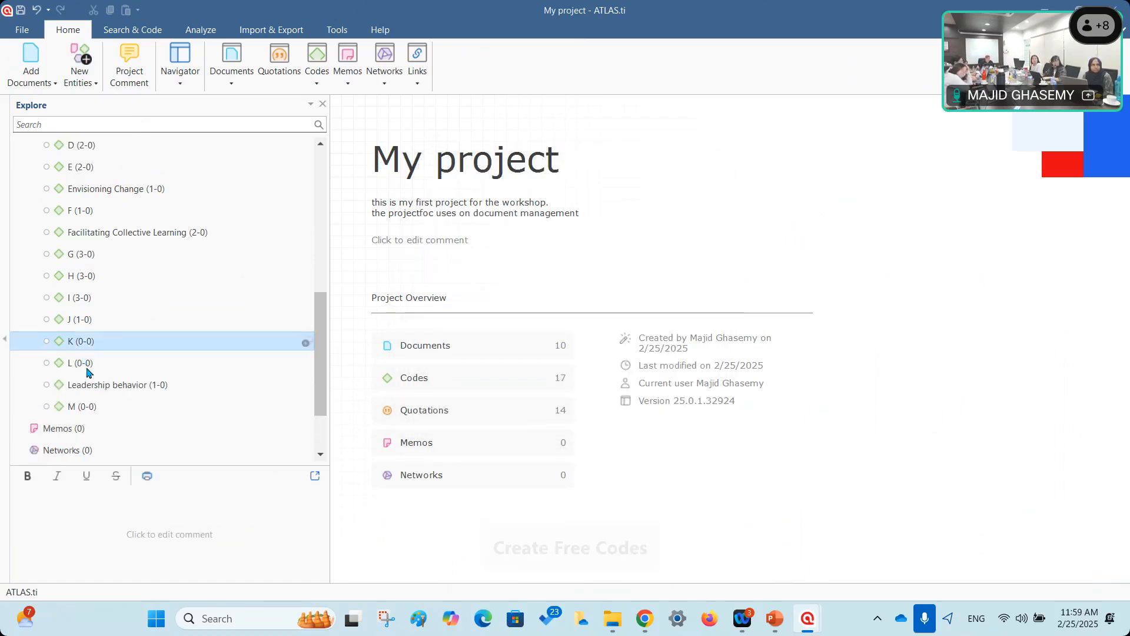
click(86, 371)
click(84, 408)
click(83, 364)
click(83, 344)
click(88, 368)
click(94, 405)
click(84, 364)
click(79, 342)
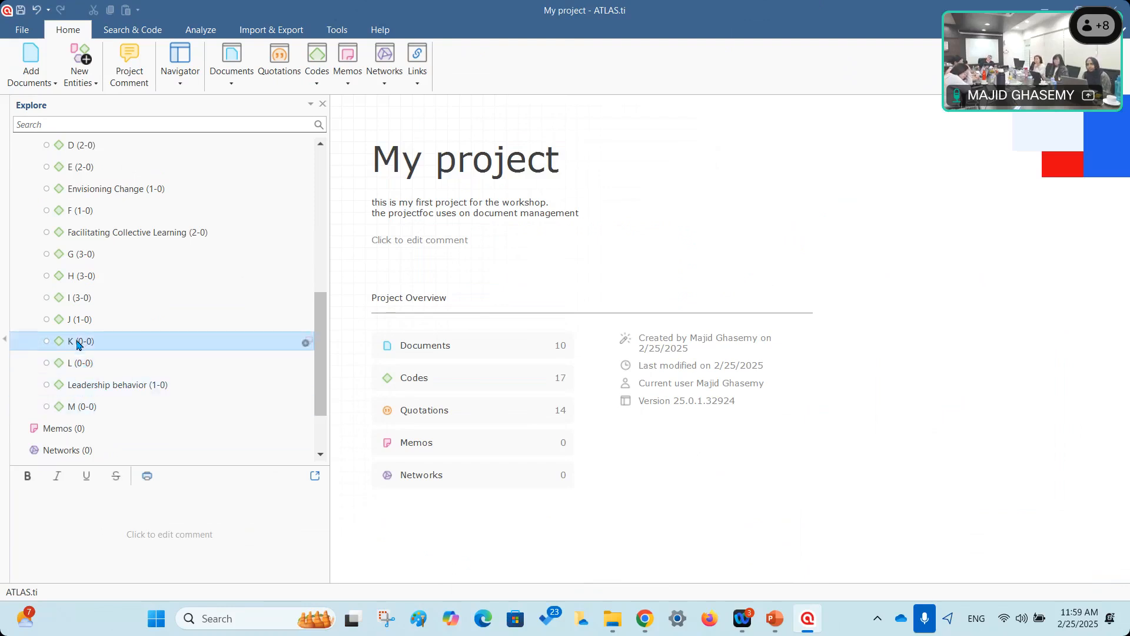
Start a new memo from New Entities, name it Memo1 and create it.
click(91, 83)
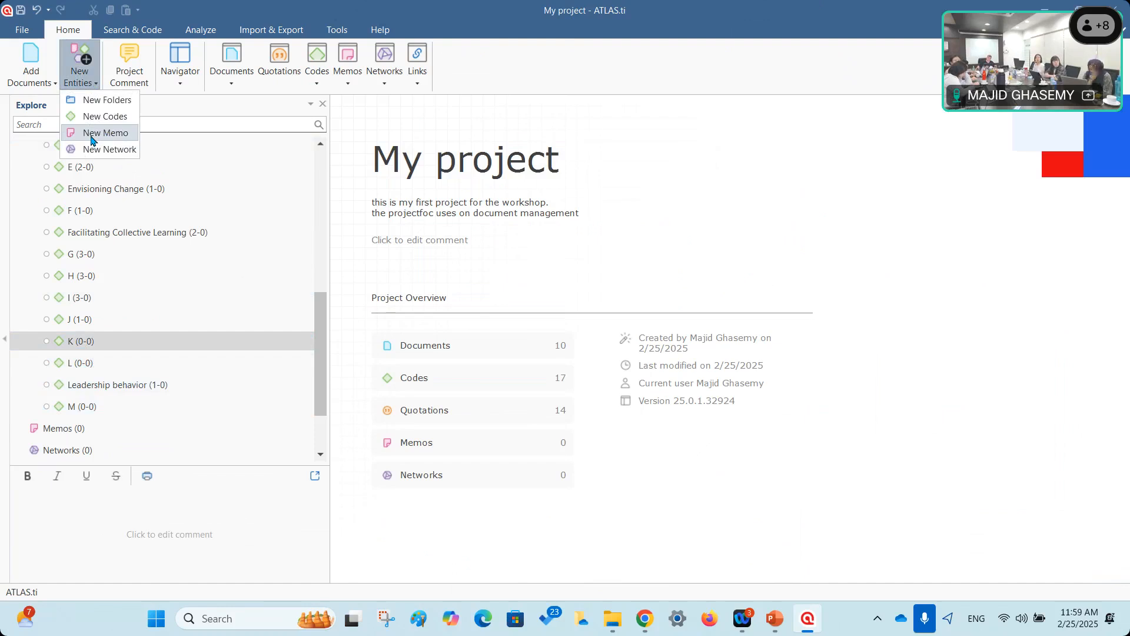
click(92, 135)
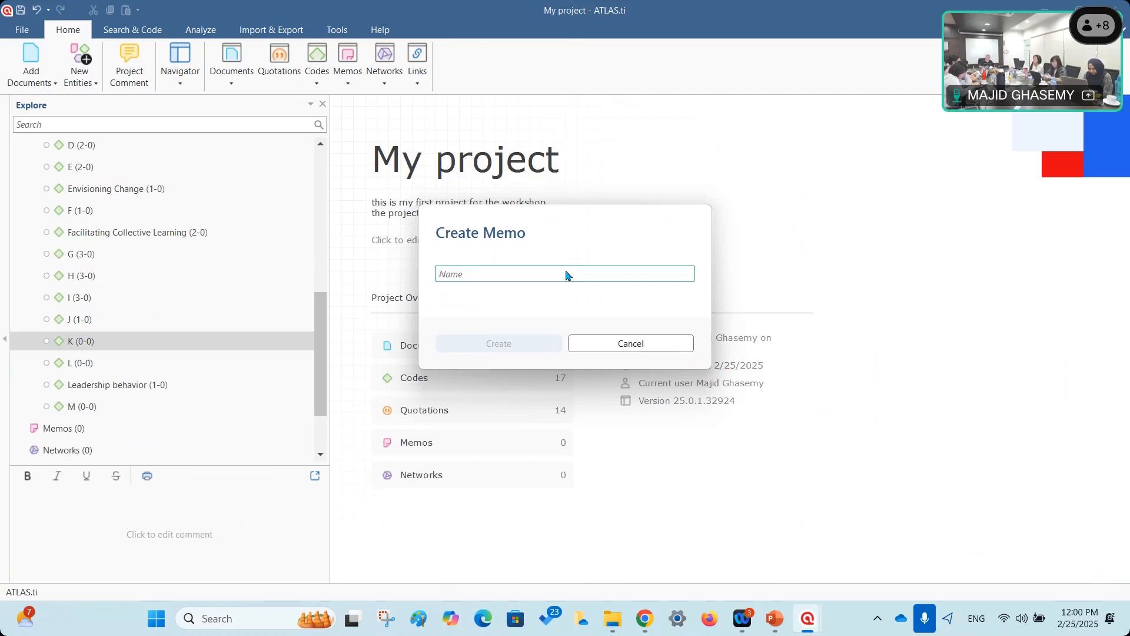
text(Memo1)
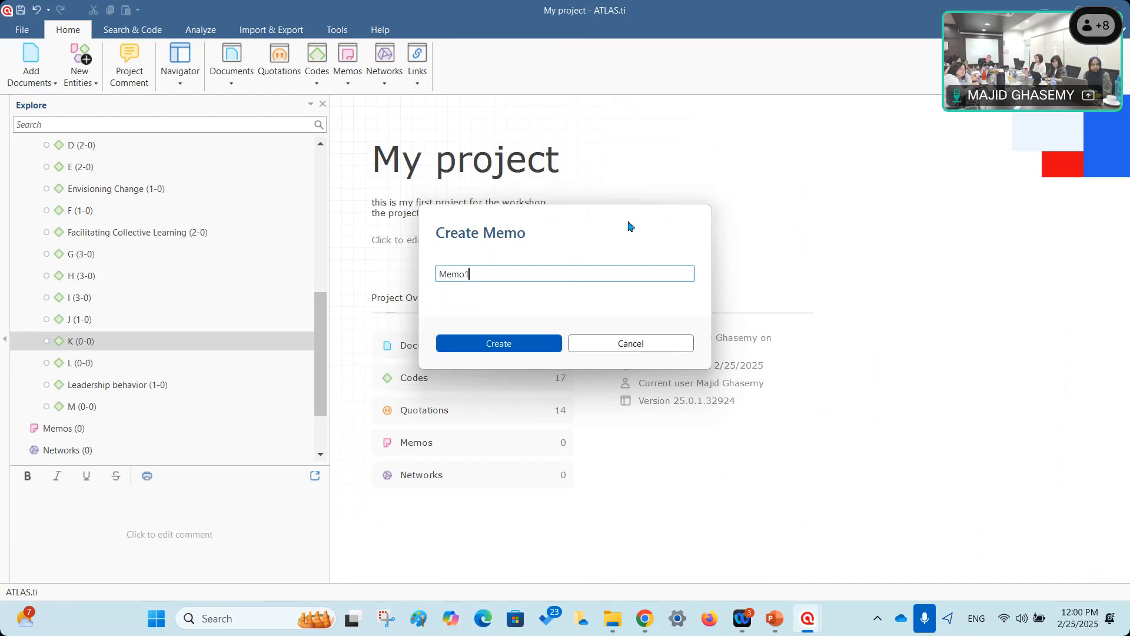
click(499, 344)
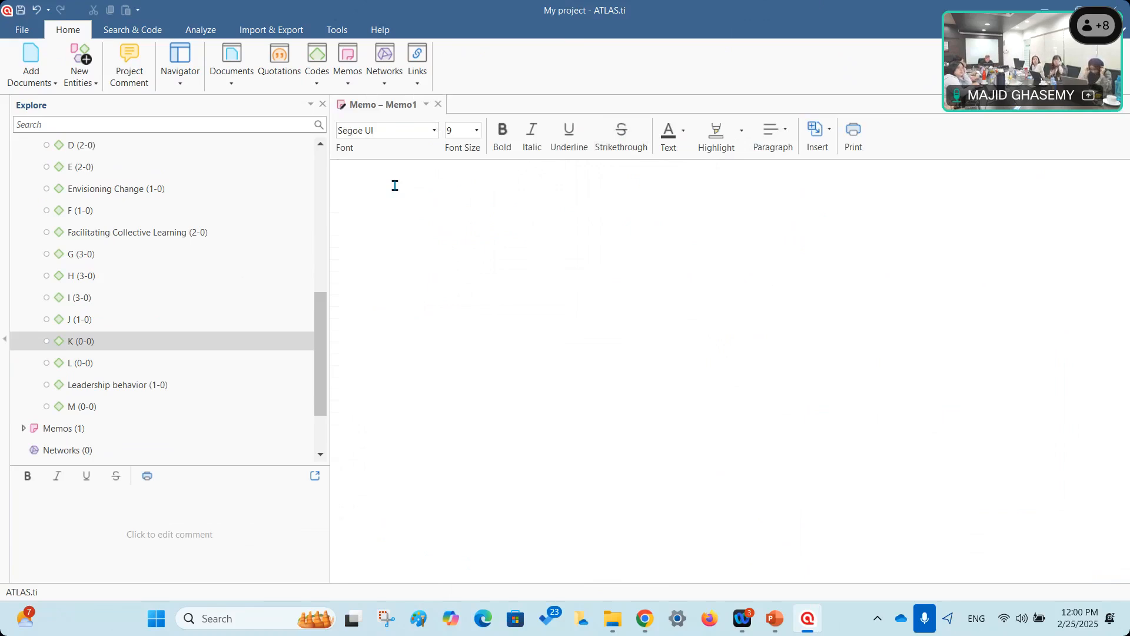
Type the Memo1 note: the interviewee was tired, gave poor information, and the internet was interrupted.
text(oday i in)
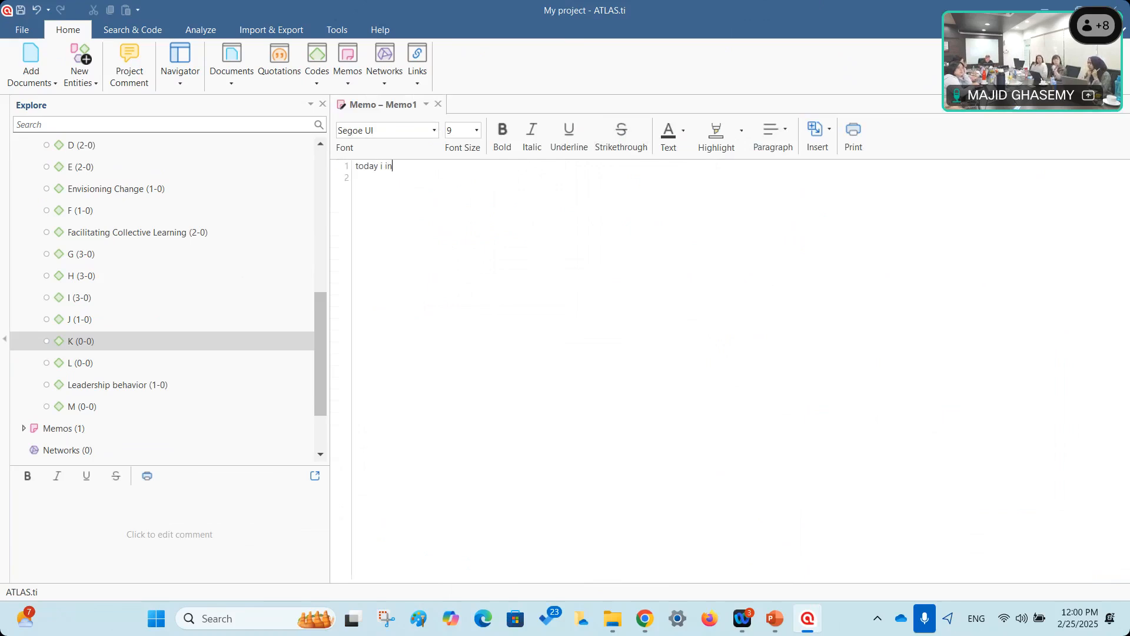
text(teviewedh)
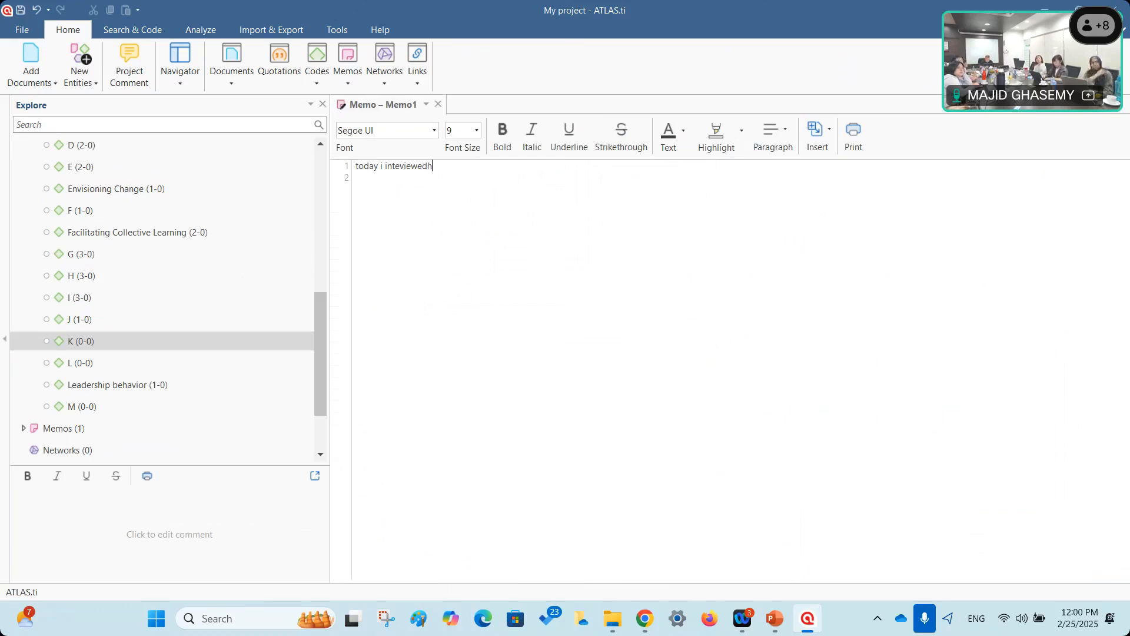
text( er.sh e was)
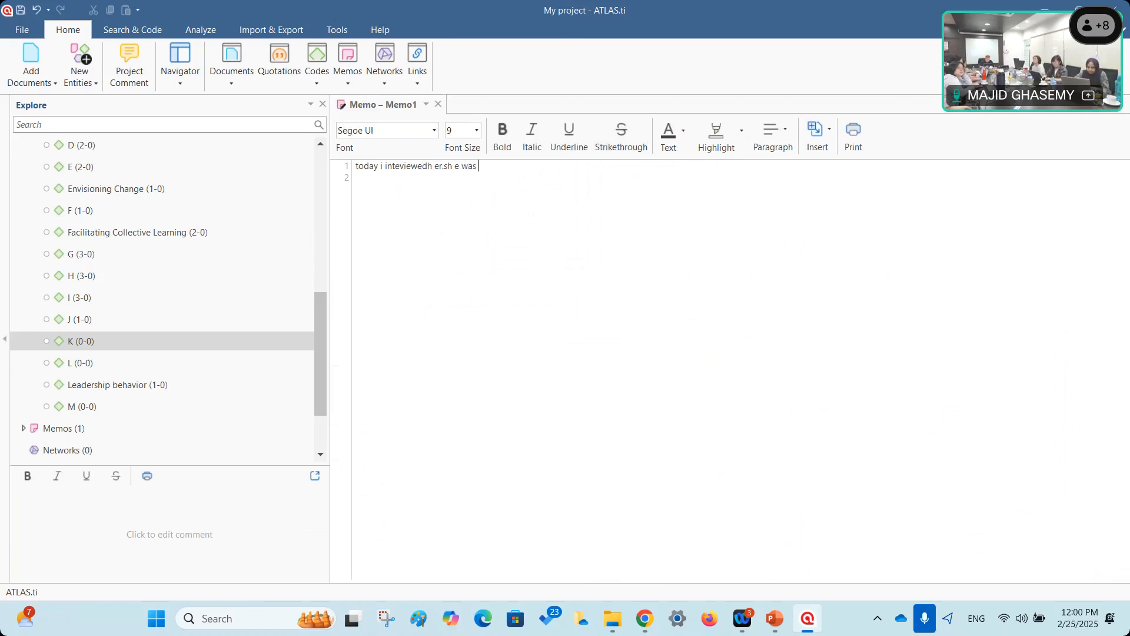
text( tired. she didn ot)
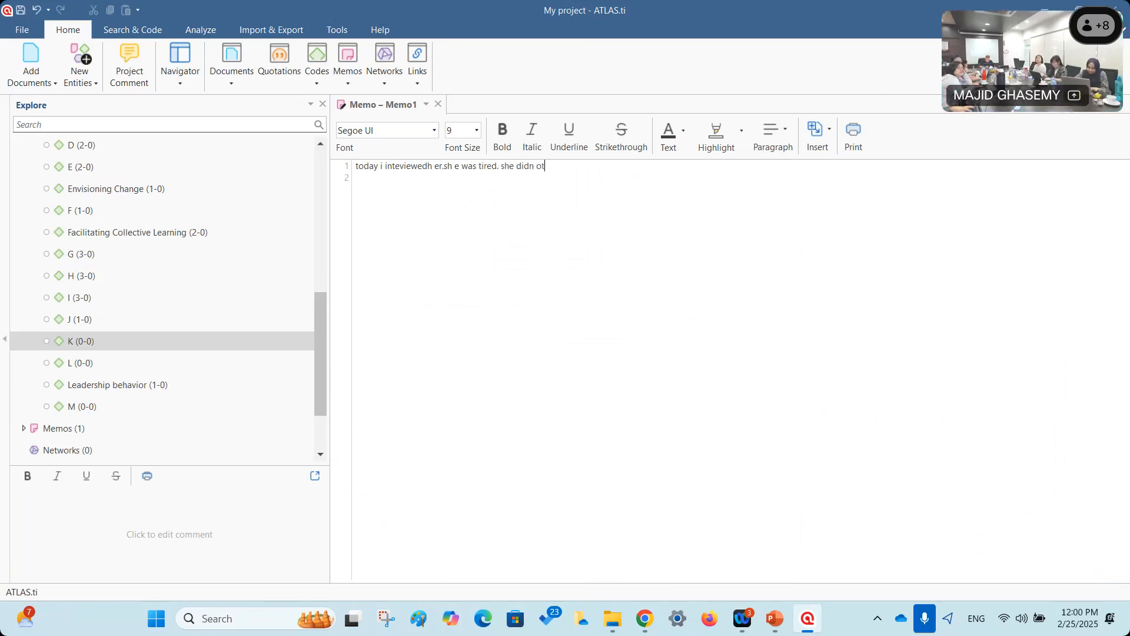
text( provide goodi nforma)
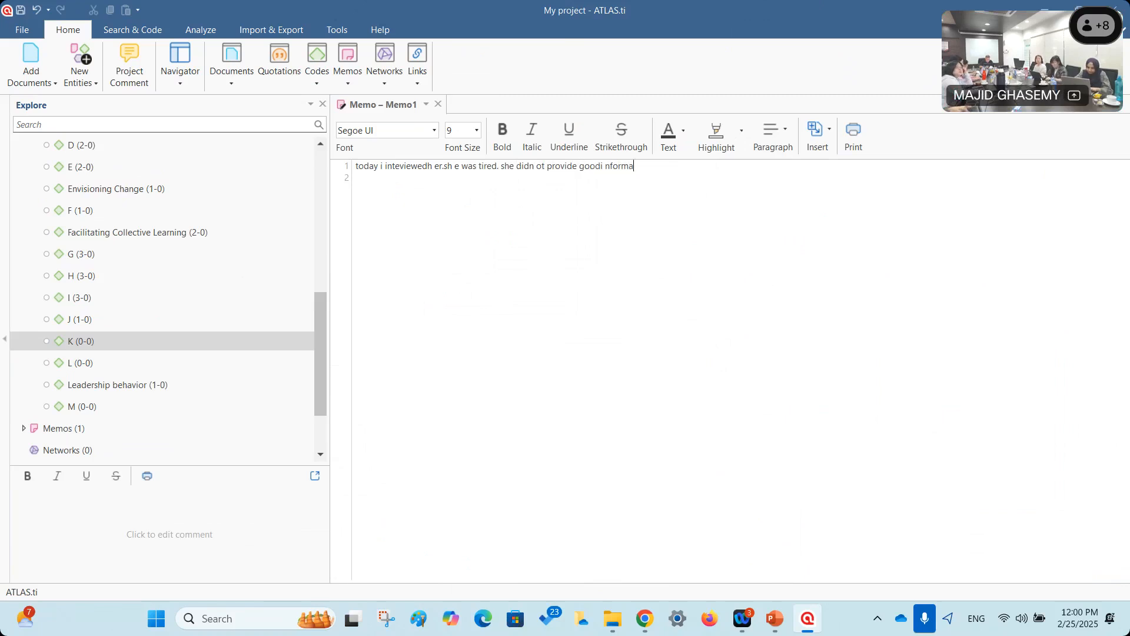
text(tion. thei )
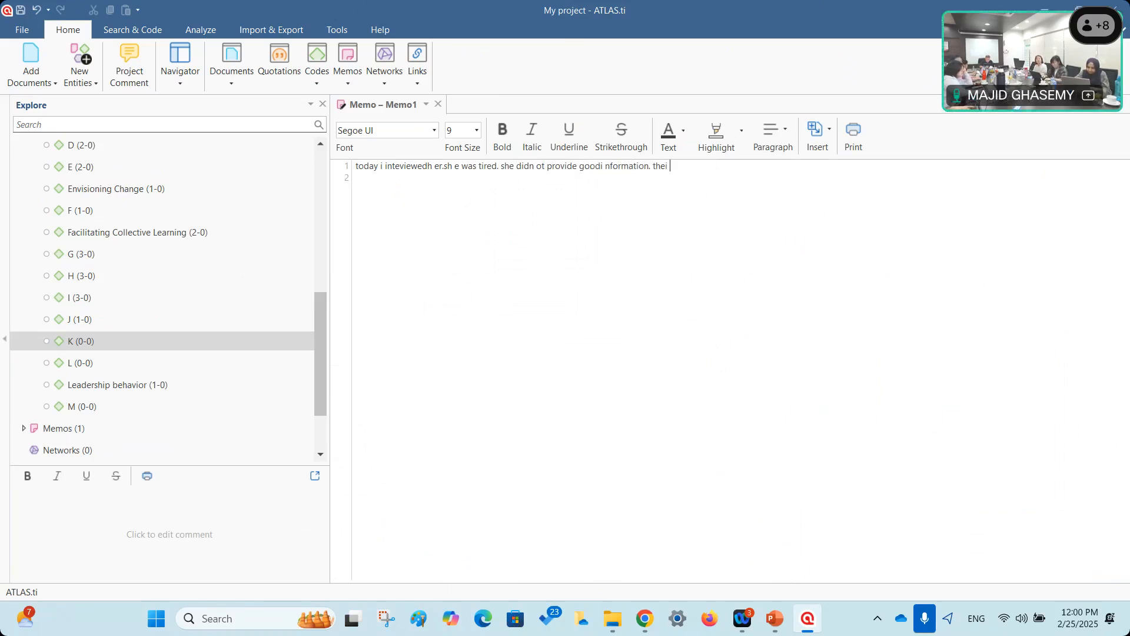
text(netrnetw e)
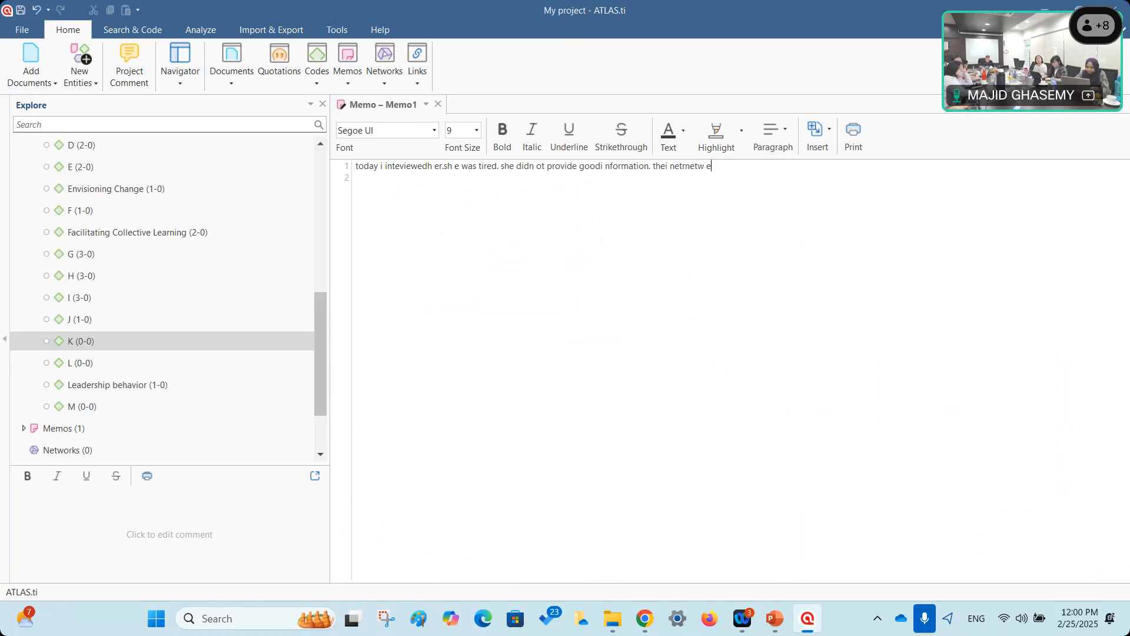
key(BackSpace)
key(BackSpace)
key(BackSpace)
key(BackSpace)
key(BackSpace)
key(BackSpace)
key(BackSpace)
key(BackSpace)
key(BackSpace)
key(BackSpace)
key(BackSpace)
text(inte)
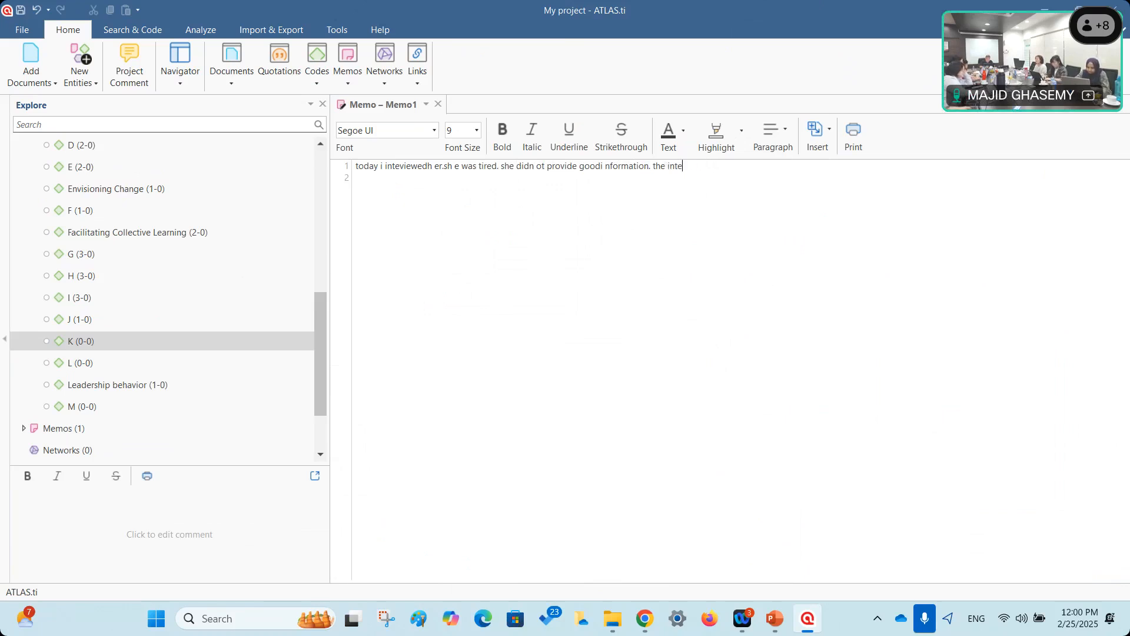
text(net was interupp)
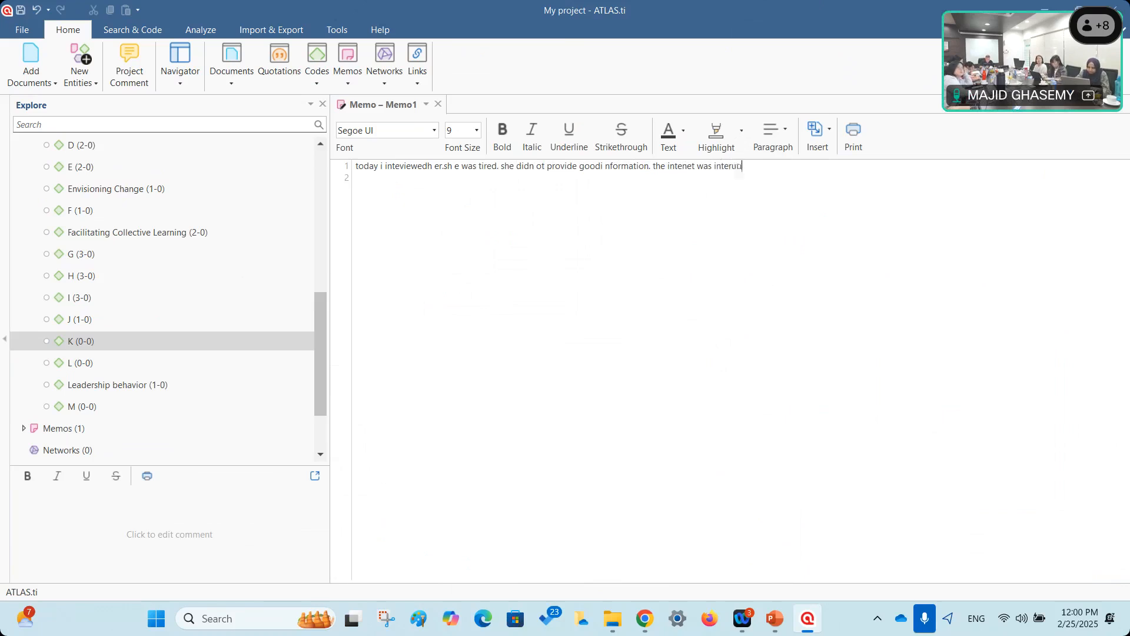
text(ted aswe ll.)
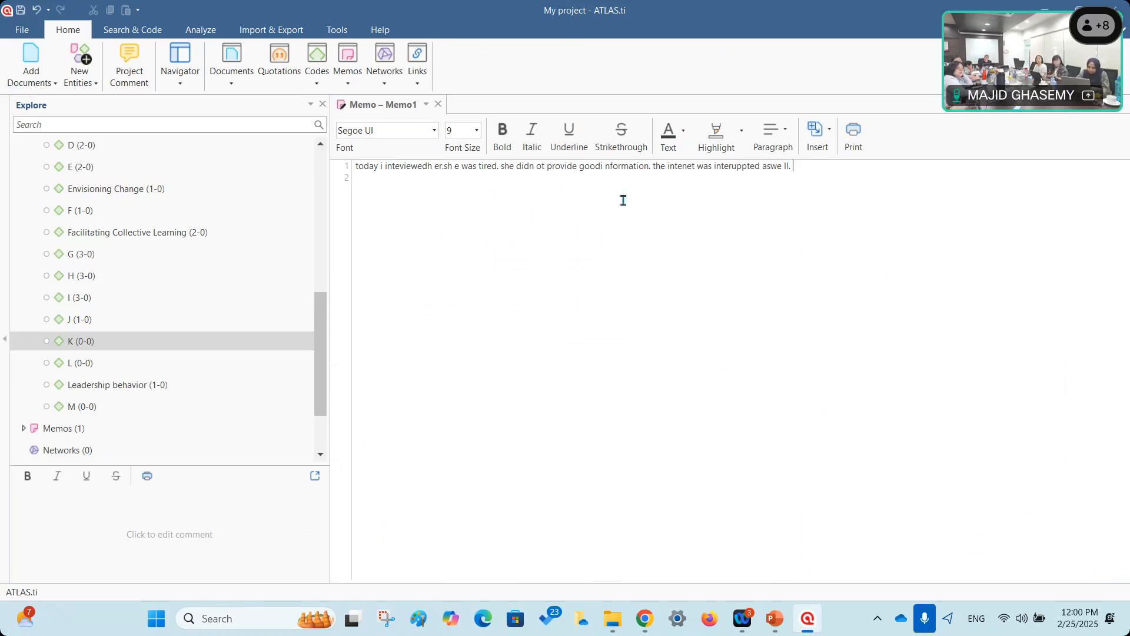
Make the sentence about the interrupted internet bold.
drag(649, 167, 799, 169)
click(512, 134)
click(691, 259)
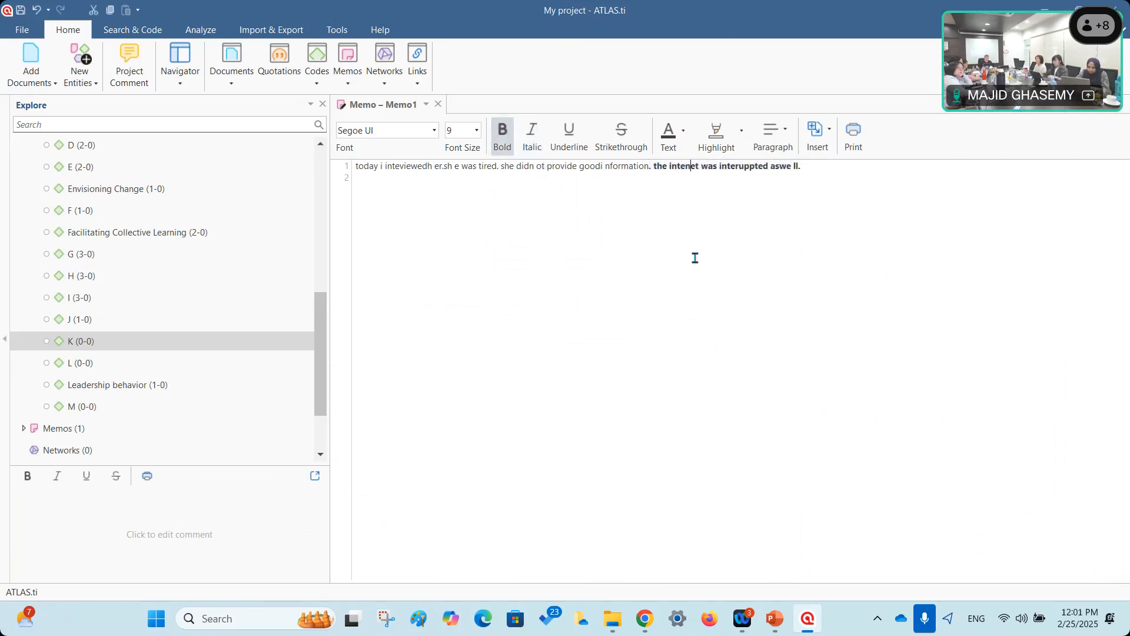
click(818, 132)
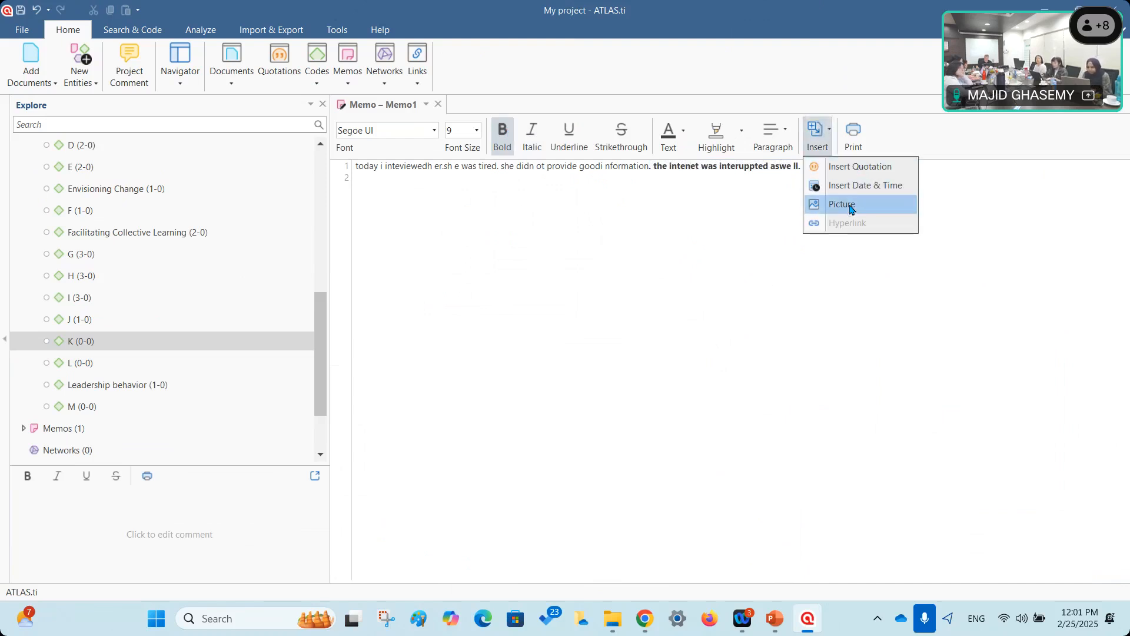
Browse the BackUp (F:) drive to the EQS WOrkshop 23 Okt 2019 photo folder for a memo picture.
click(840, 207)
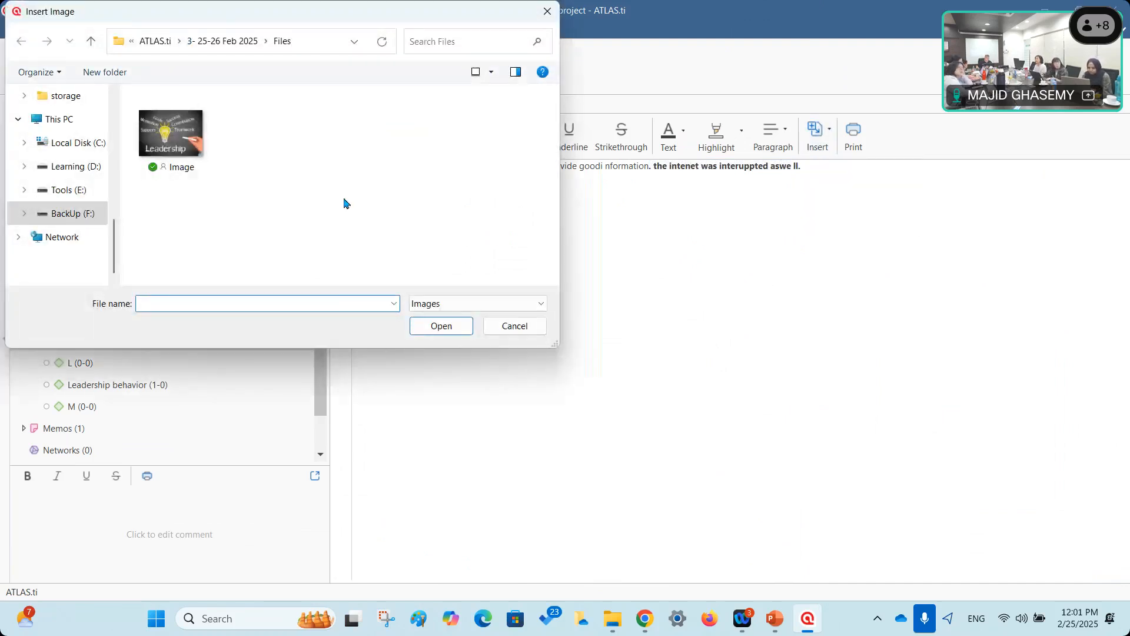
scroll(115, 200, up, 3)
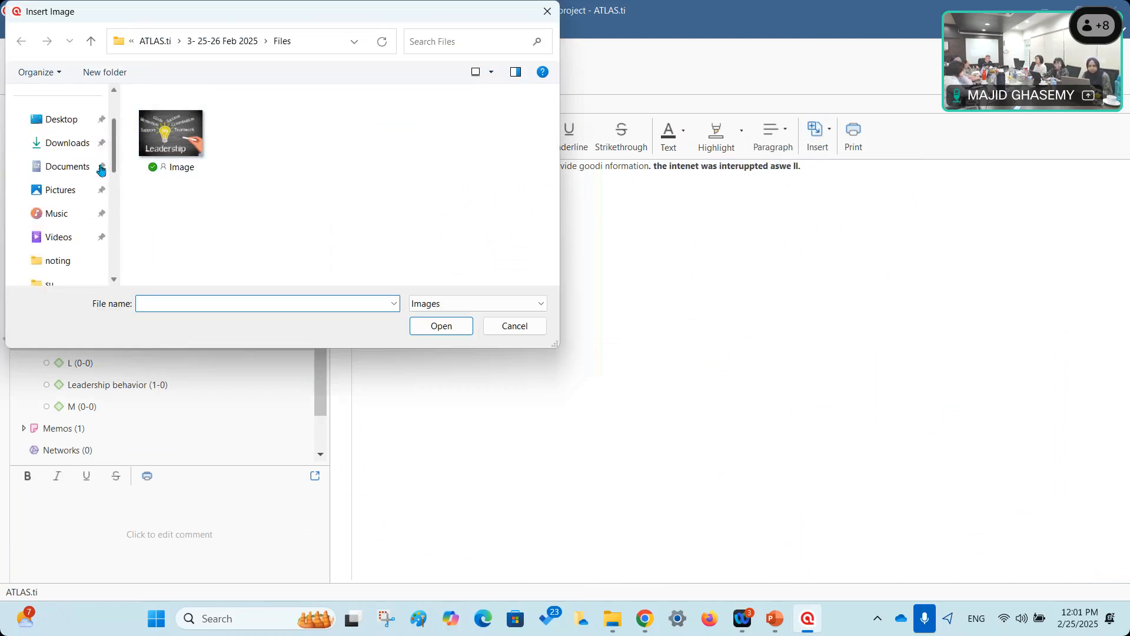
drag(114, 170, 120, 242)
scroll(89, 242, down, 1)
click(83, 221)
click(214, 145)
double_click(214, 145)
scroll(206, 227, down, 4)
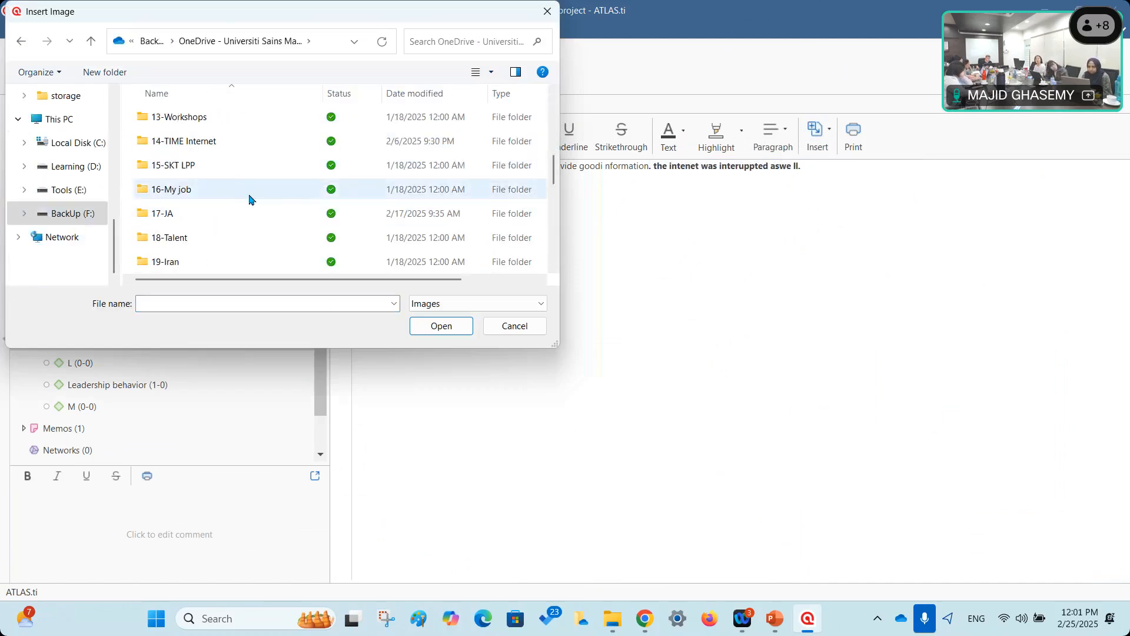
scroll(247, 217, down, 3)
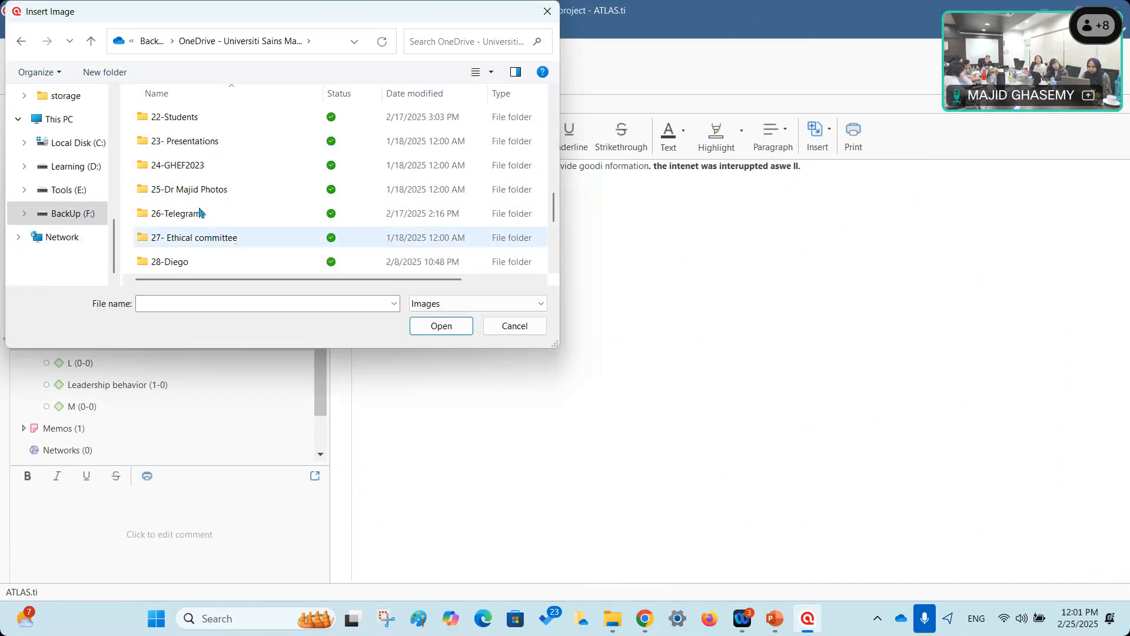
double_click(197, 190)
scroll(218, 197, down, 2)
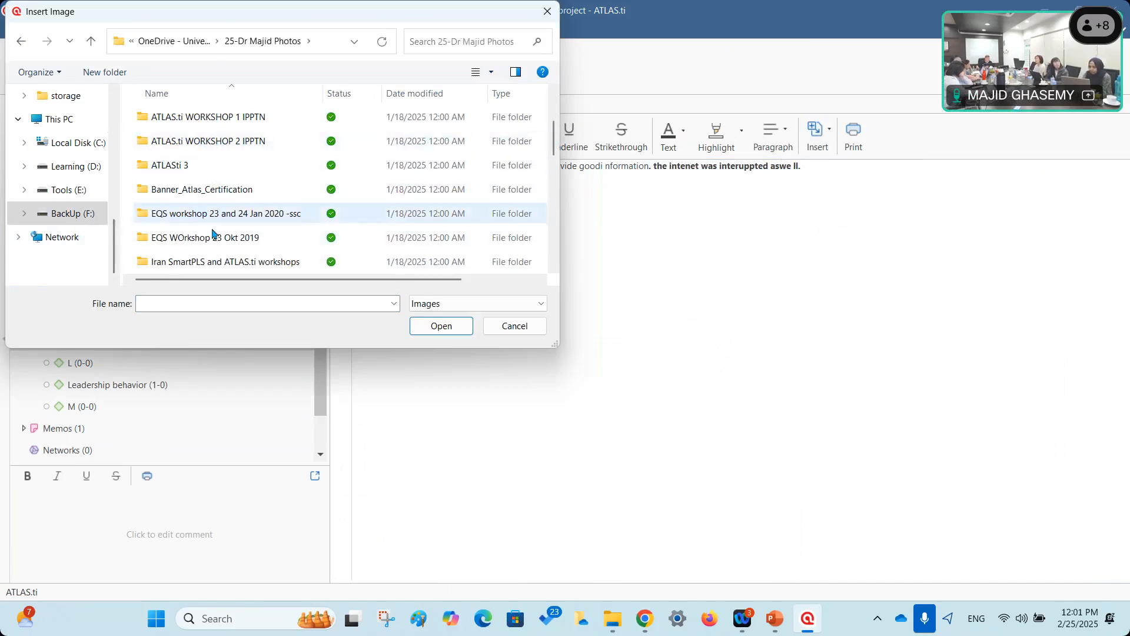
double_click(227, 238)
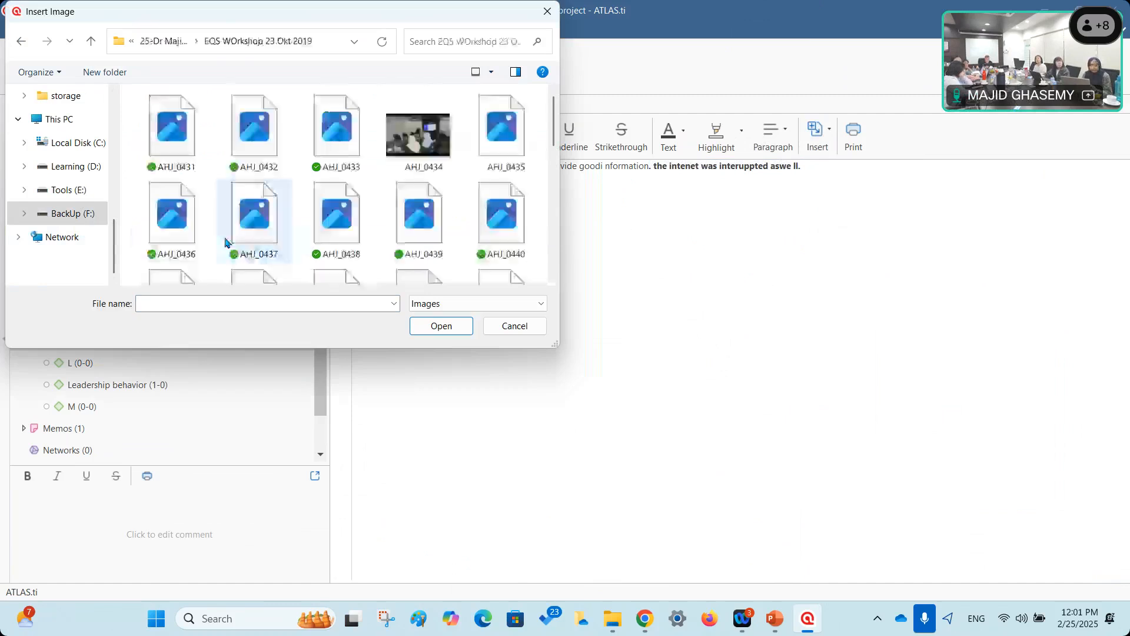
Insert photo AHJ_0433 into Memo1 and place the caret at the end of the text.
click(334, 139)
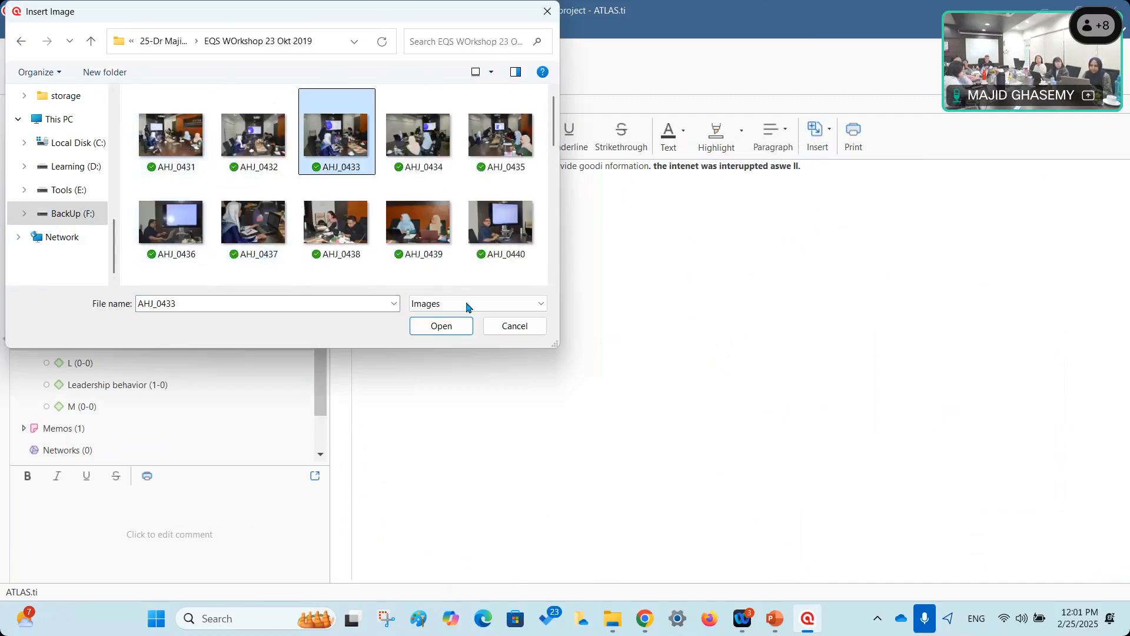
click(455, 327)
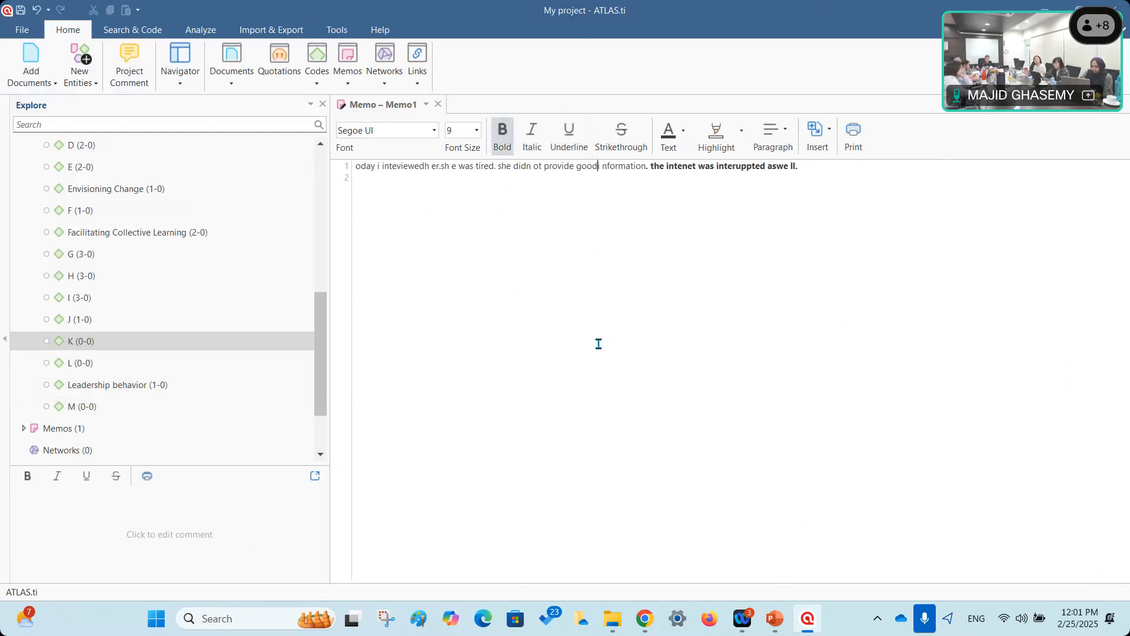
click(846, 171)
click(816, 136)
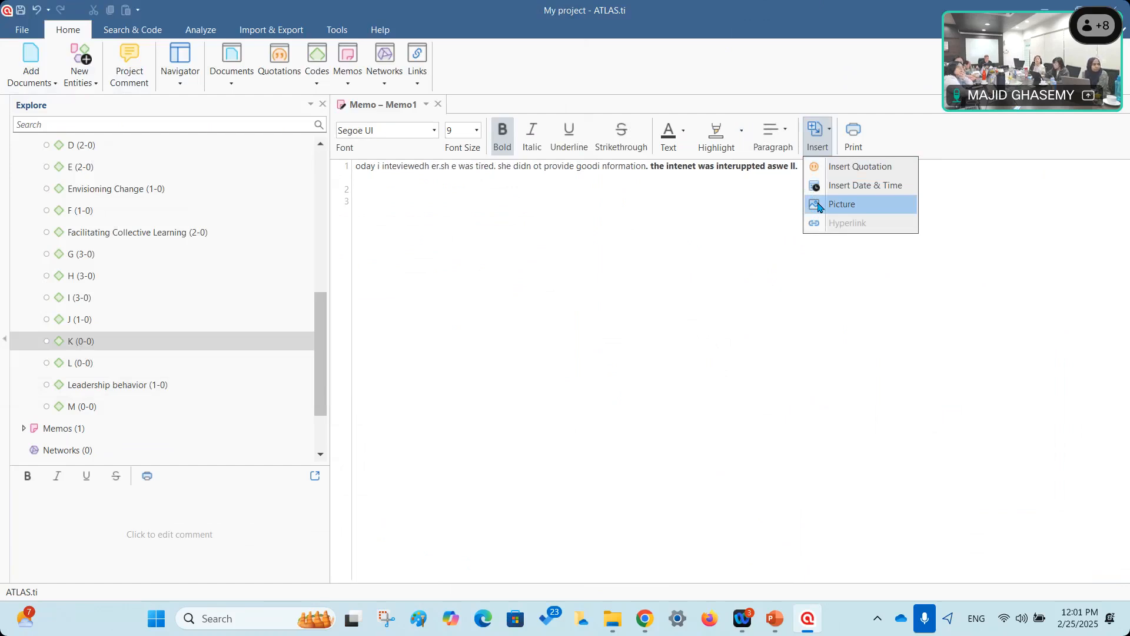
Close Memo1 and reopen it from the Memo Manager's list of project memos.
click(556, 301)
click(439, 104)
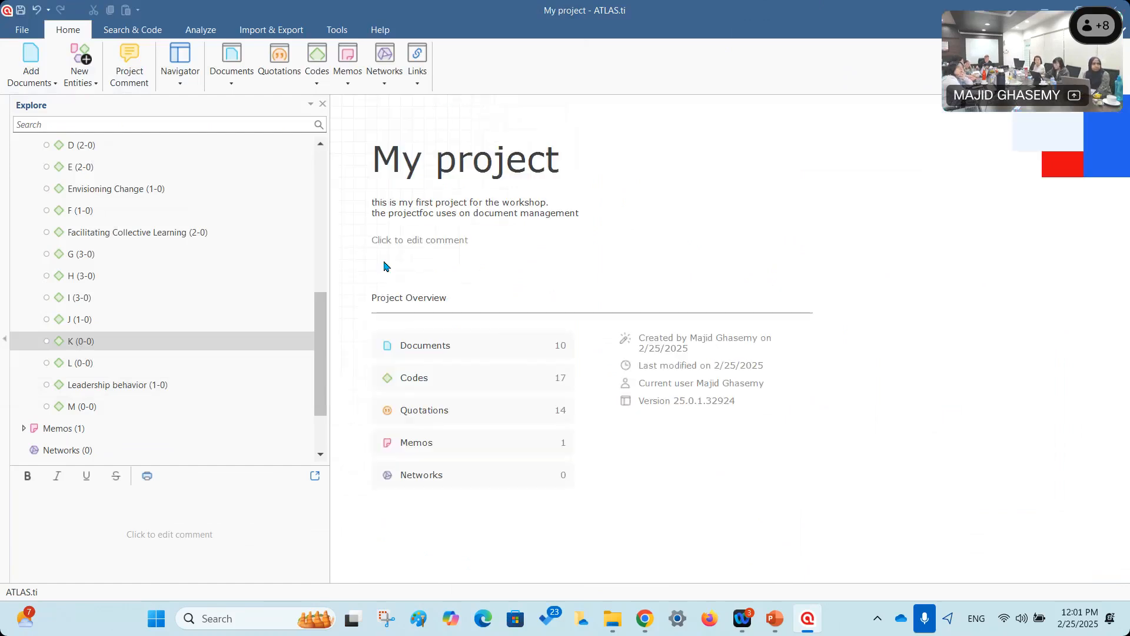
double_click(58, 429)
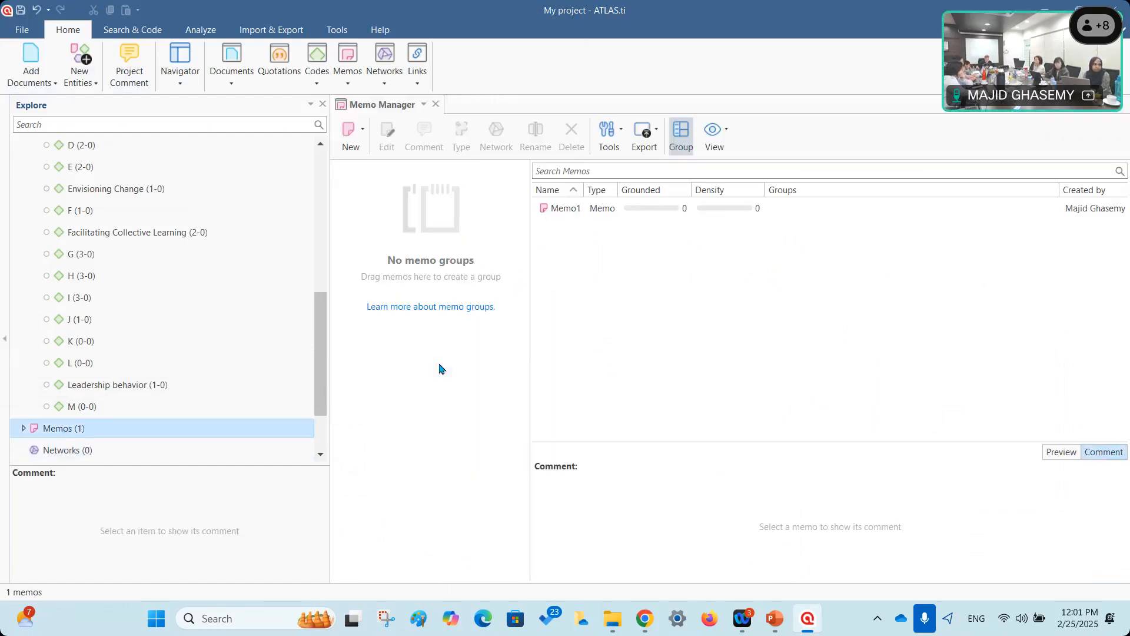
click(585, 212)
double_click(587, 216)
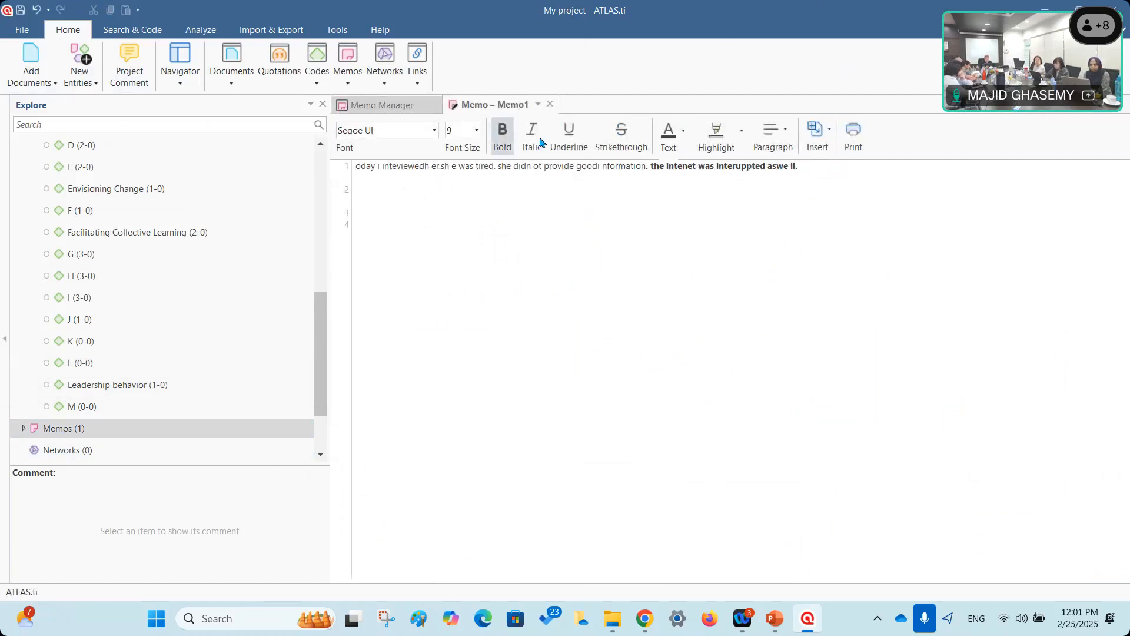
click(817, 132)
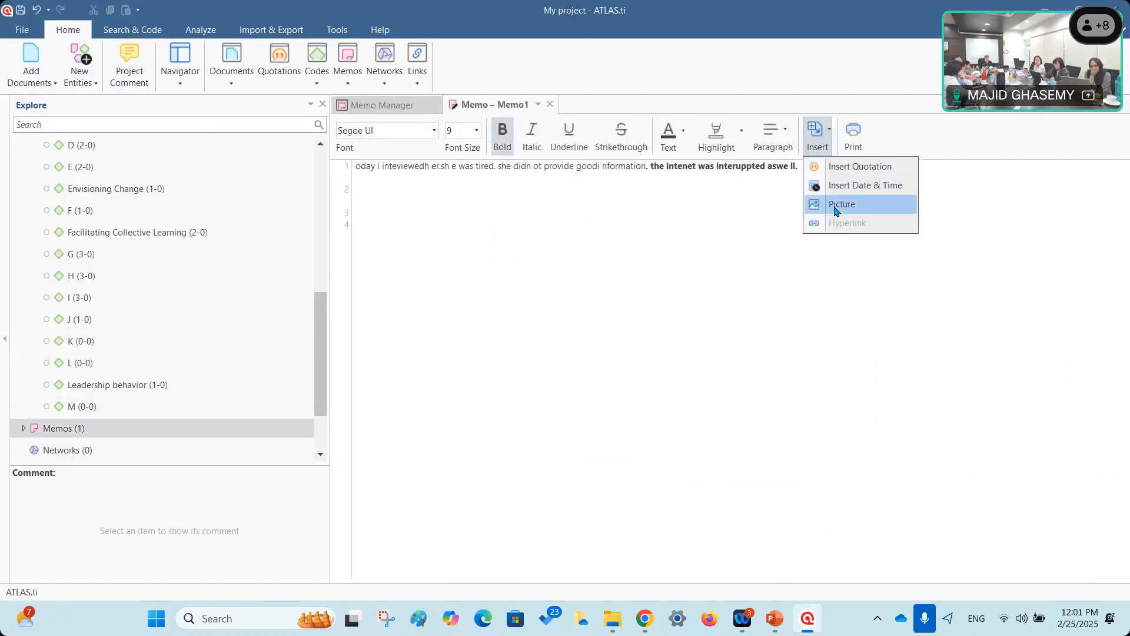
Pick the workshop photo AHJ_0431 as a picture to insert into Memo1.
click(837, 206)
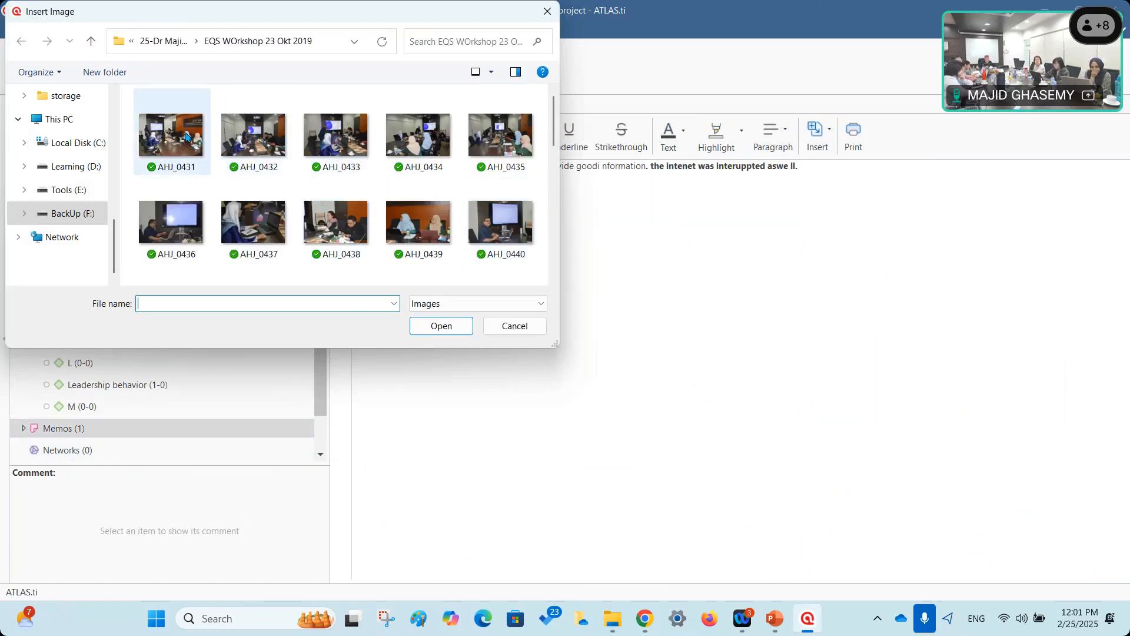
double_click(185, 137)
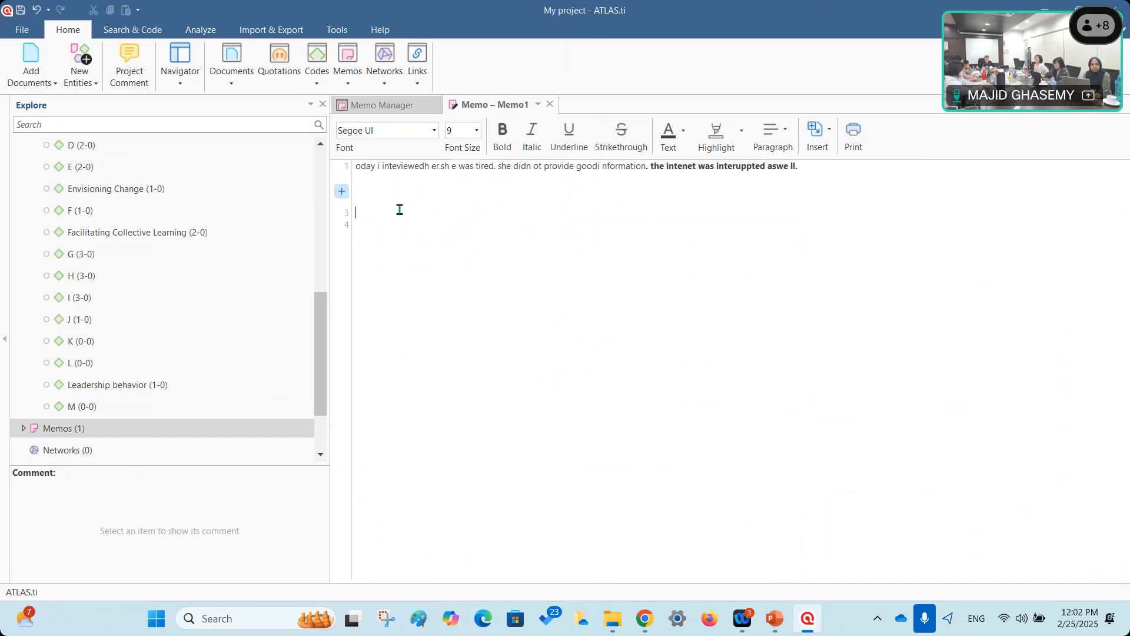
Show the MEMOS slide (slide 23) in the PowerPoint presentation.
click(770, 616)
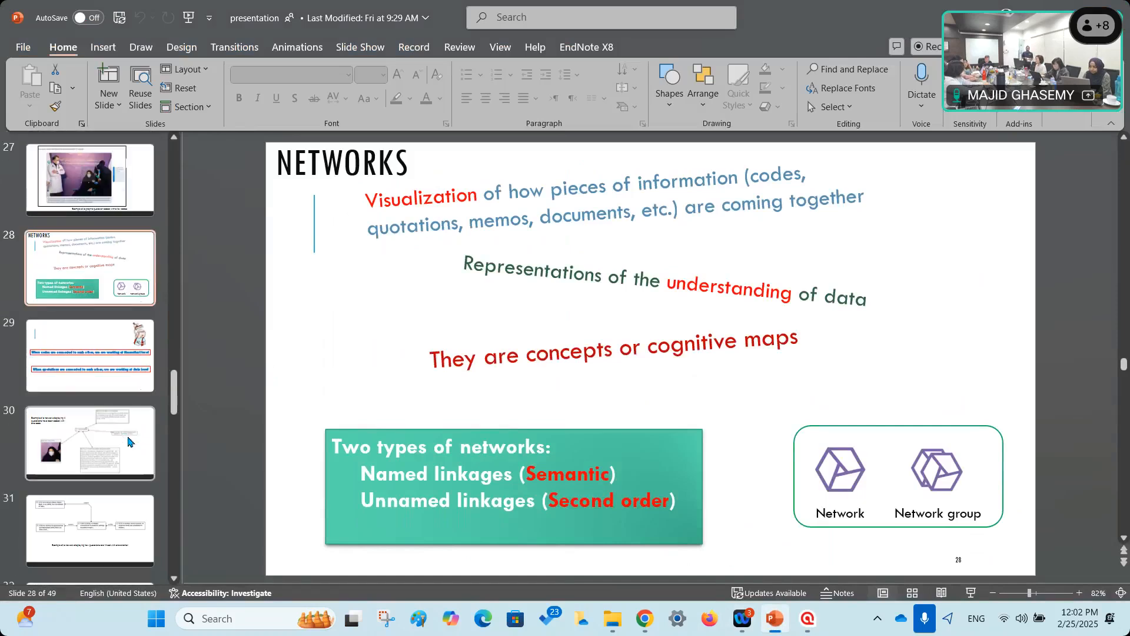
scroll(130, 440, down, 3)
scroll(131, 437, up, 4)
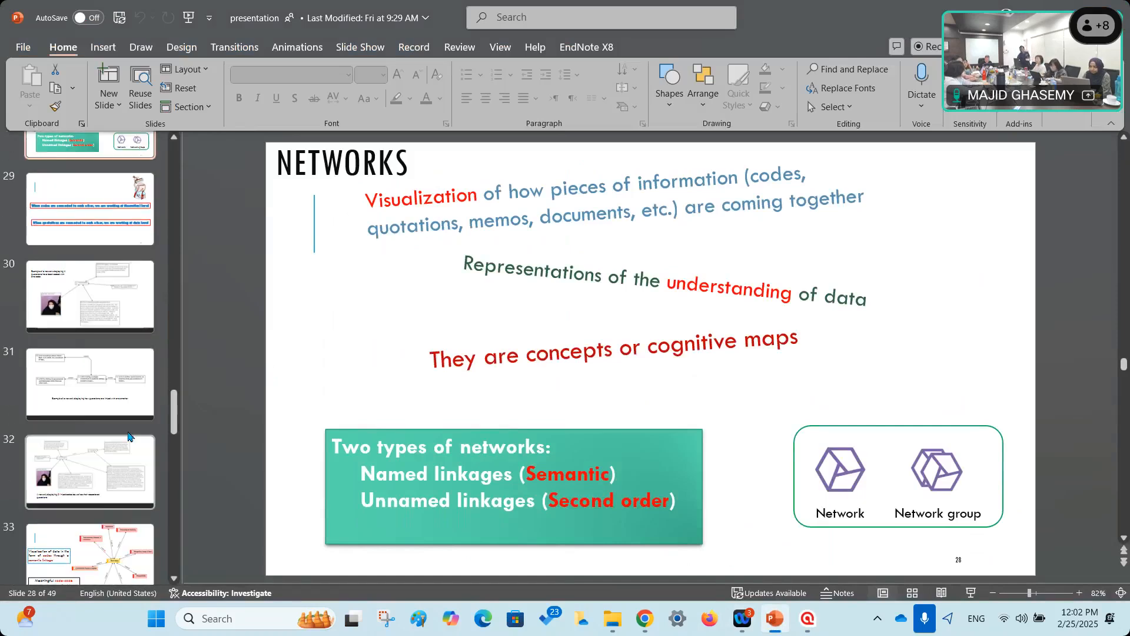
scroll(129, 436, up, 8)
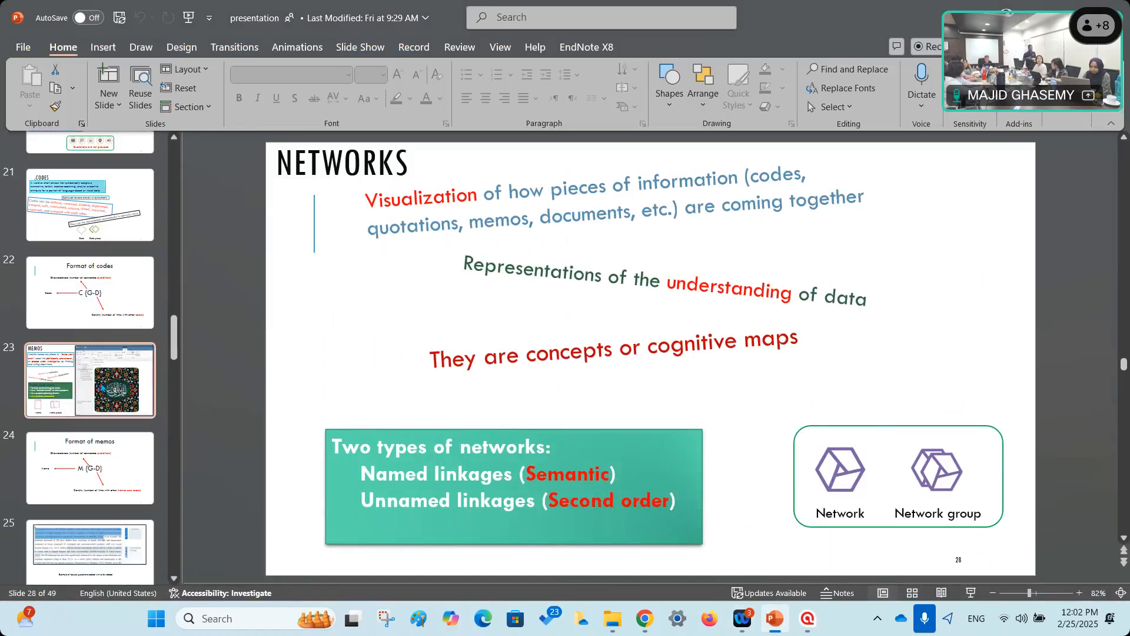
click(104, 389)
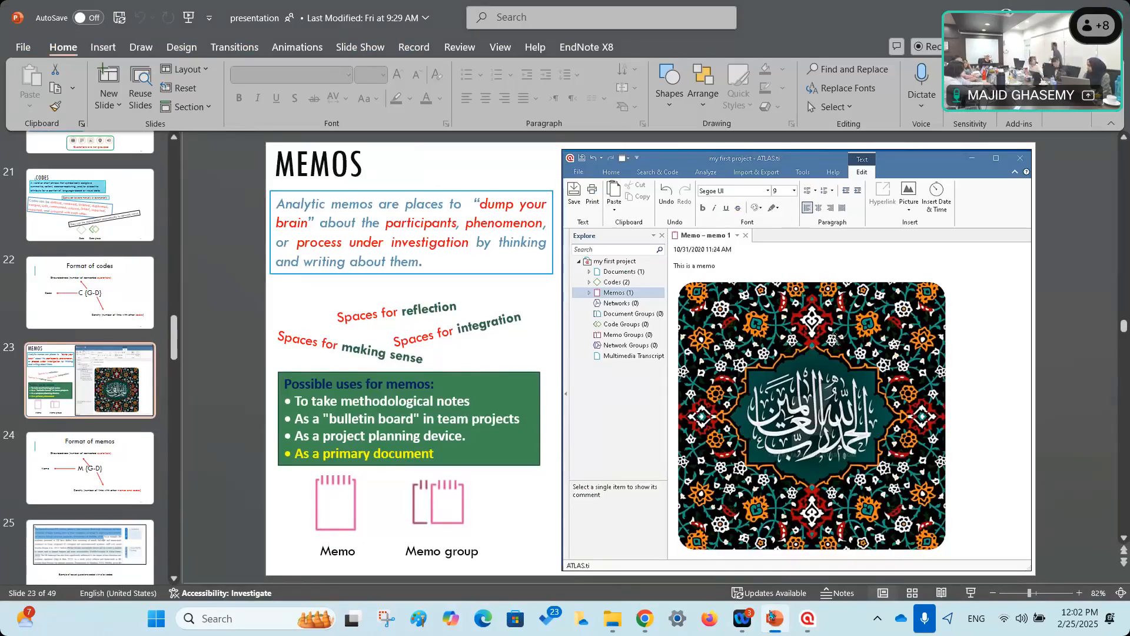
Return to the ATLAS.ti project and open the Send Feedback prompt from Help.
click(808, 618)
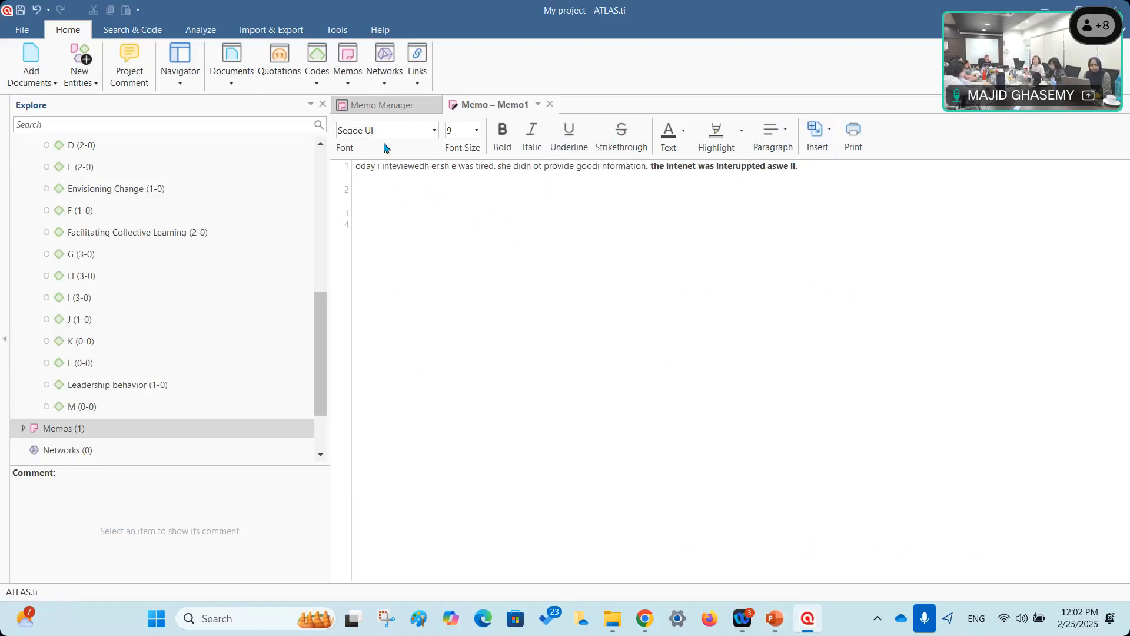
click(379, 33)
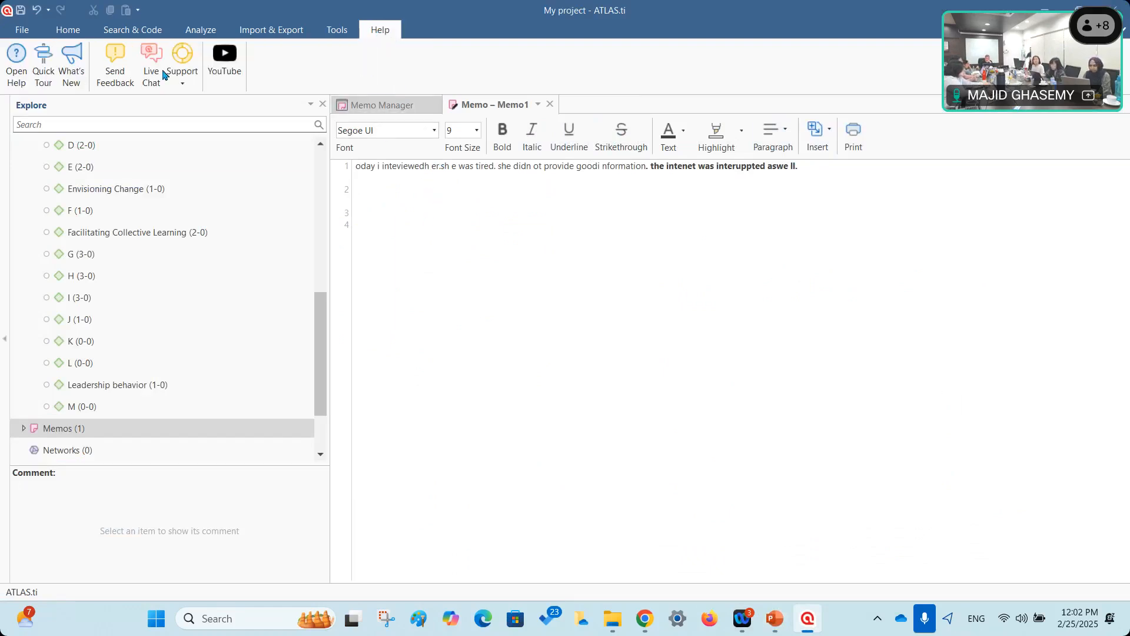
click(114, 82)
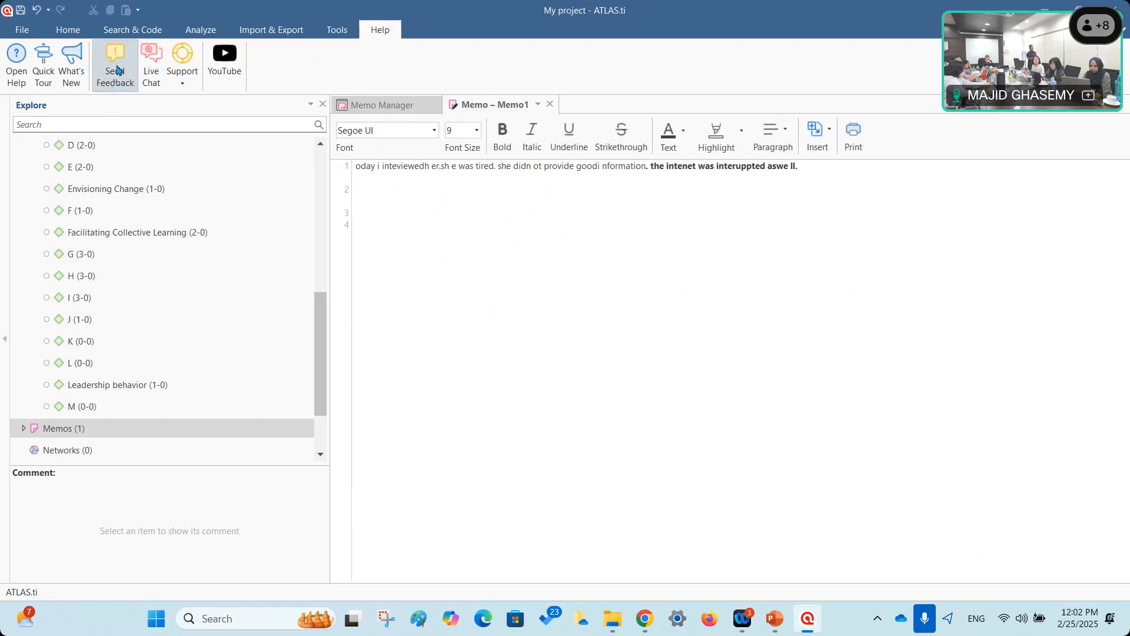
In the feedback portal, describe that pictures cannot be inserted in a new memo.
click(486, 328)
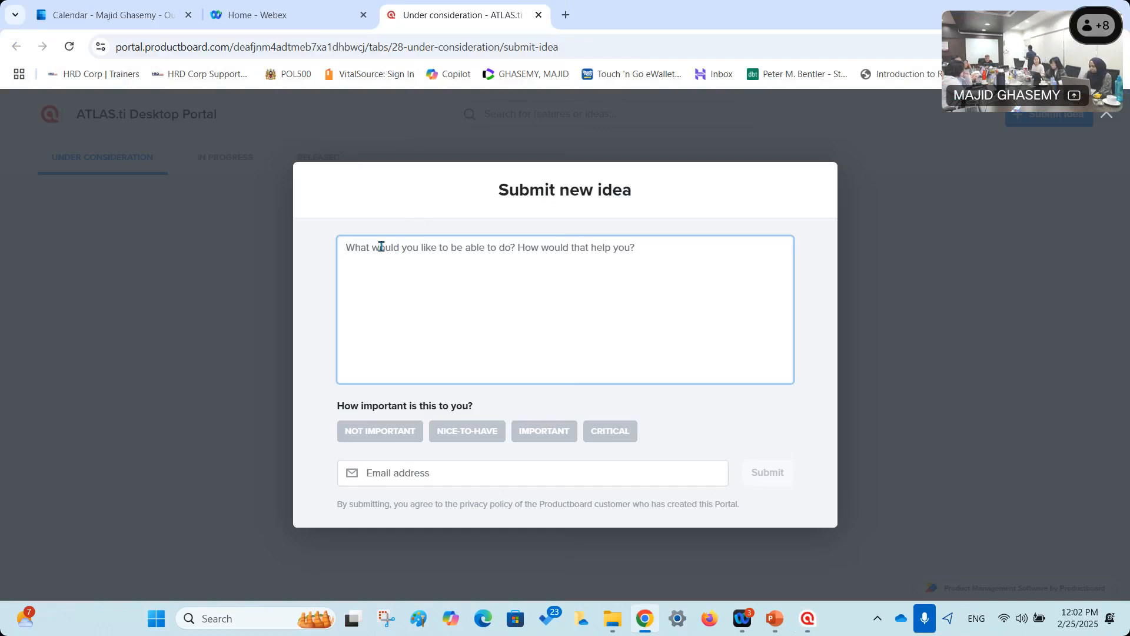
text(it seems that oictu)
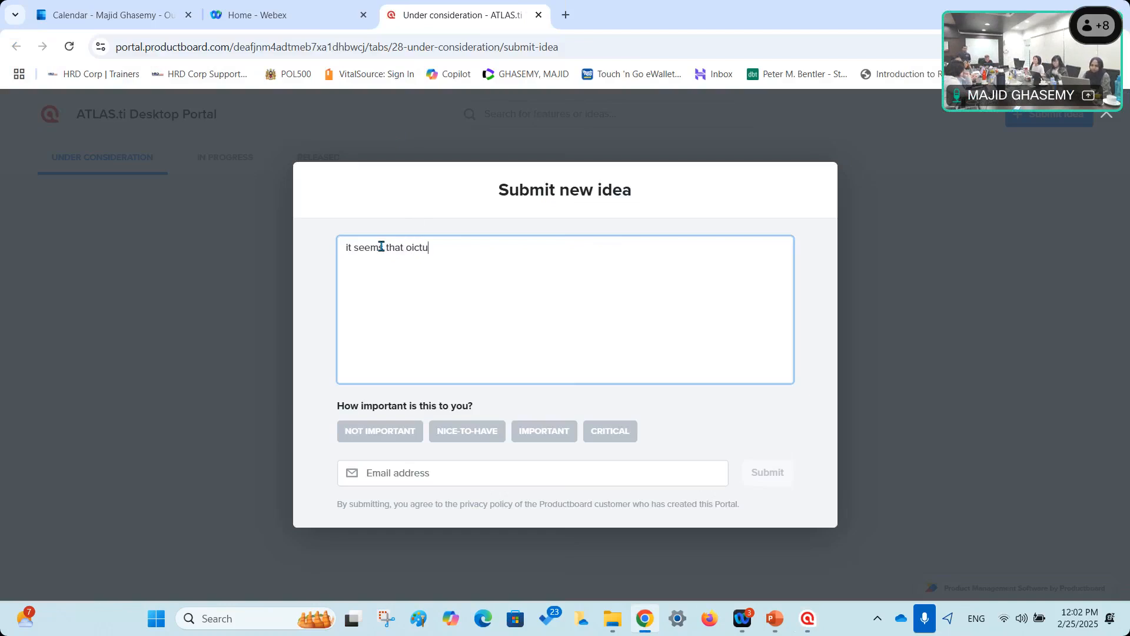
text(res can no)
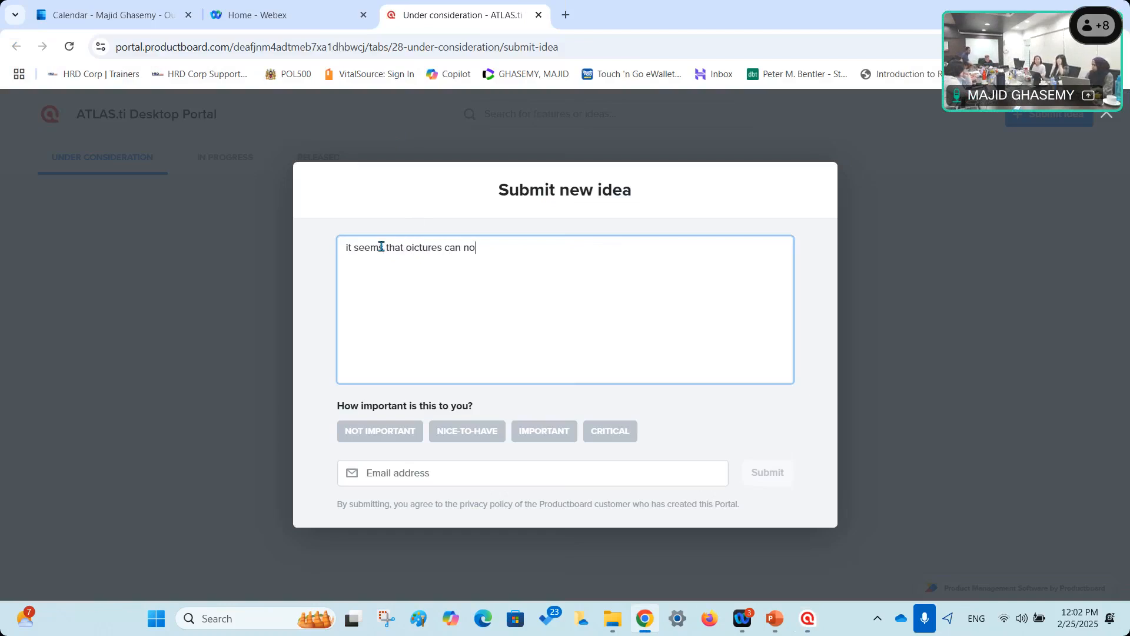
text(t be instrted in the)
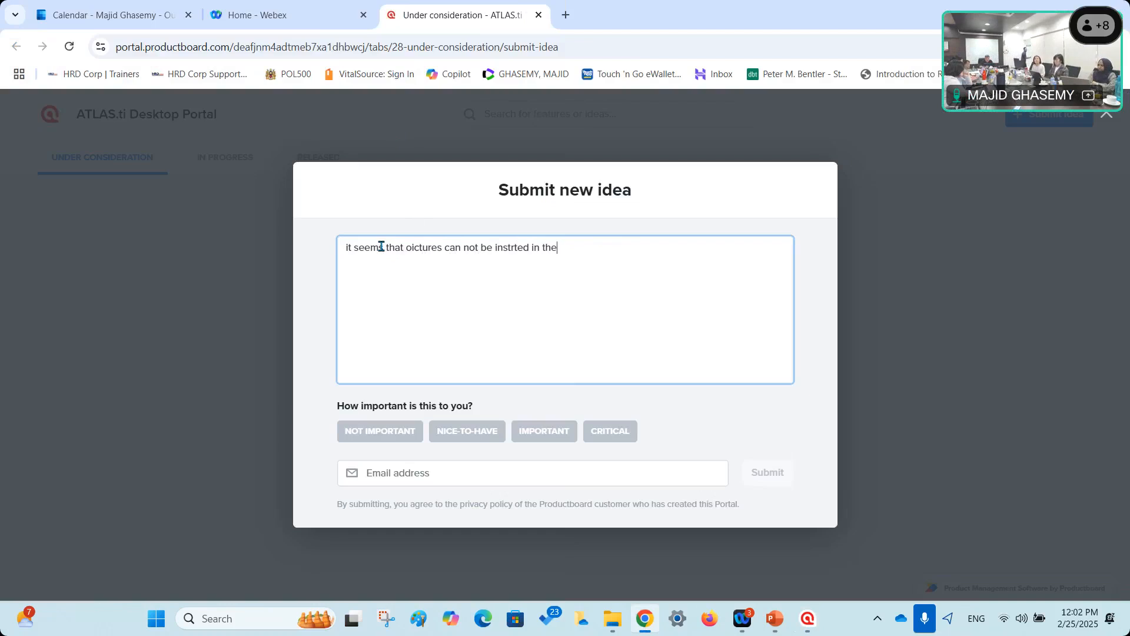
key(BackSpace)
key(BackSpace)
key(BackSpace)
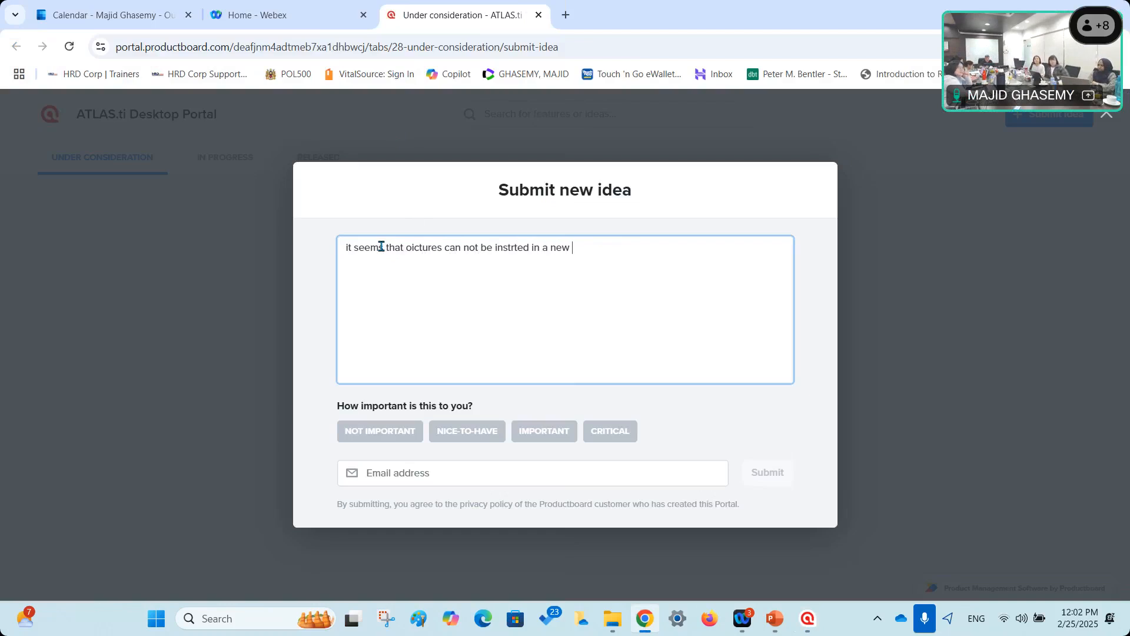
text(a new memo in the new release of the software)
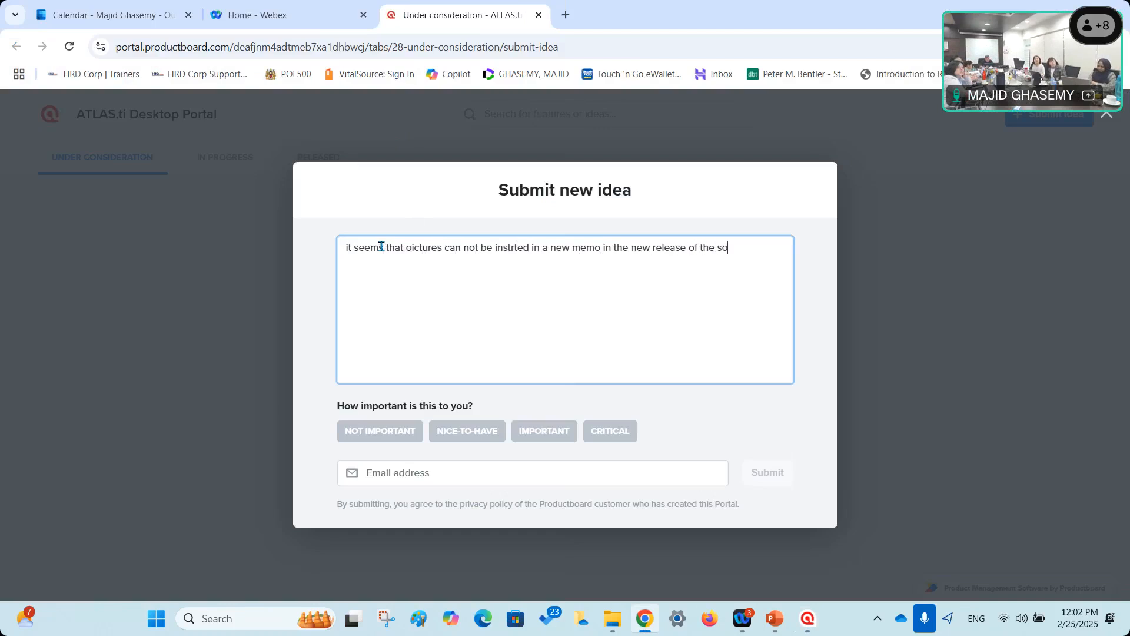
Enter your e-mail address, rate the idea Critical, and submit it.
click(407, 474)
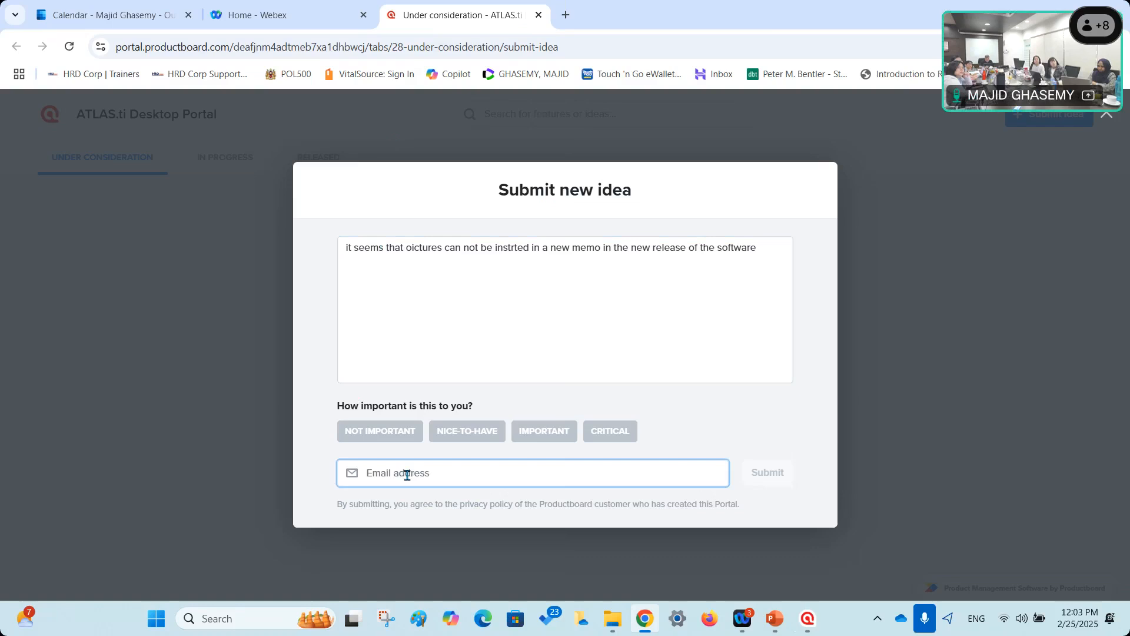
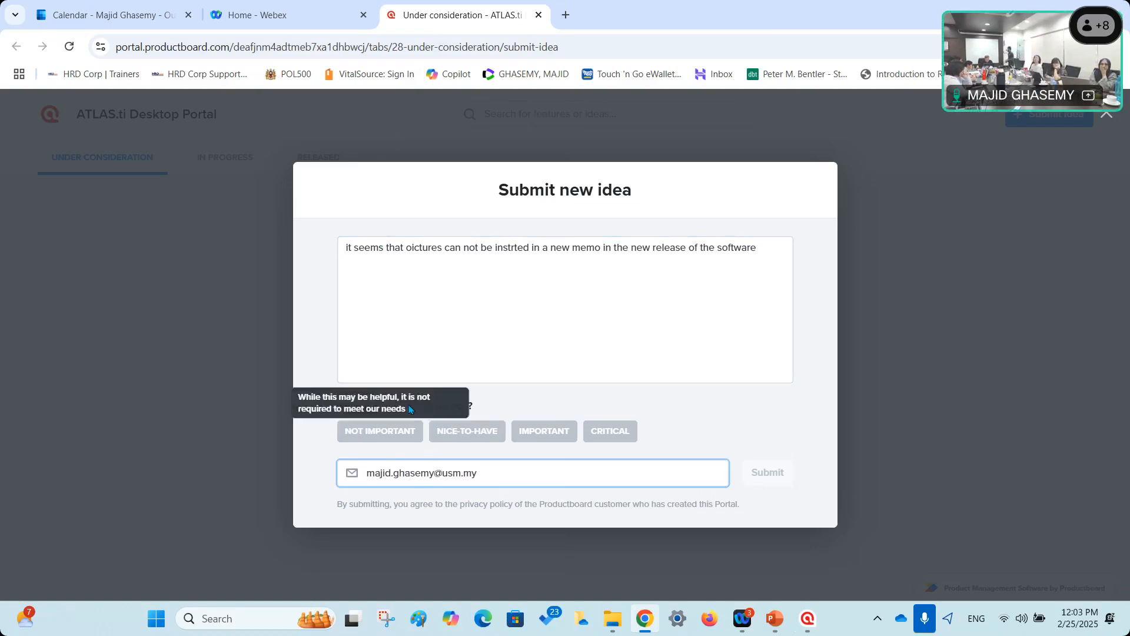
click(384, 295)
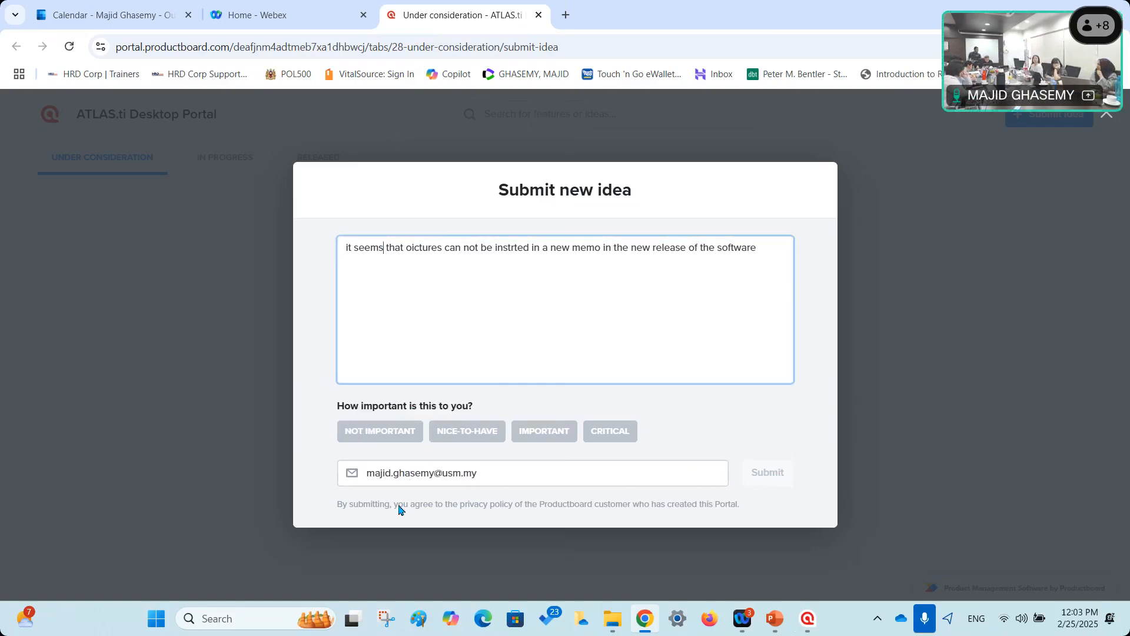
click(398, 272)
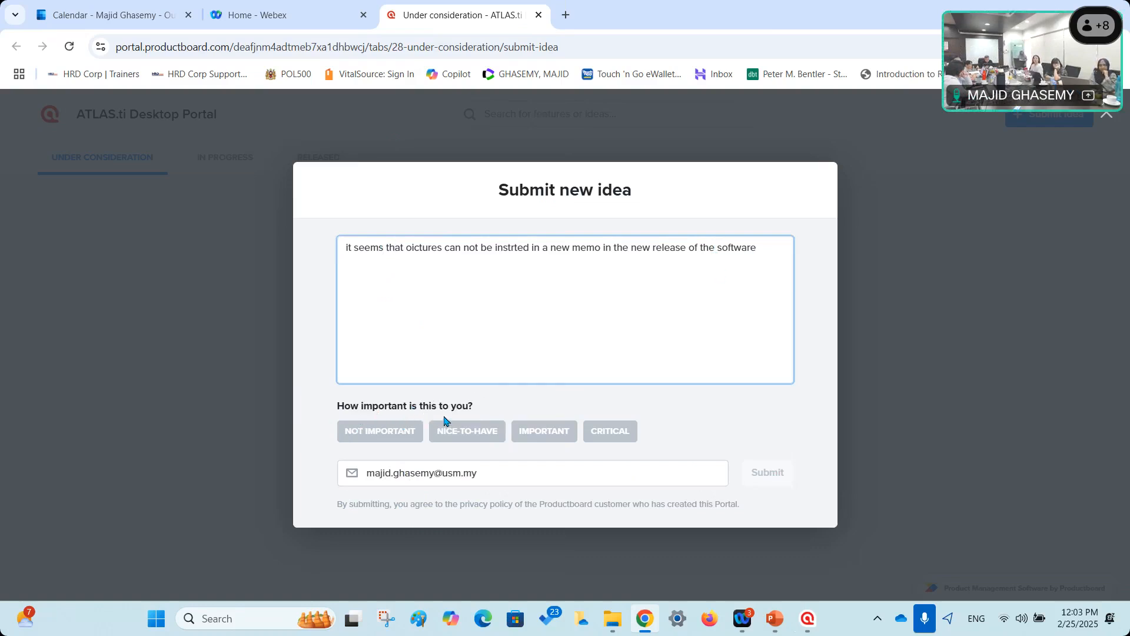
click(606, 434)
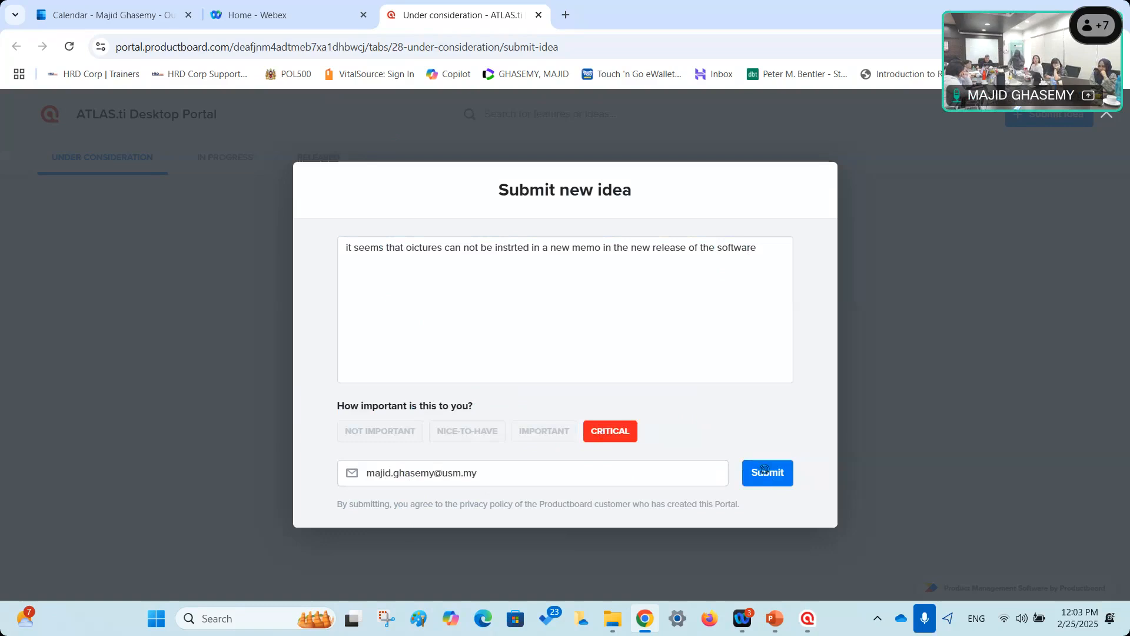
click(764, 471)
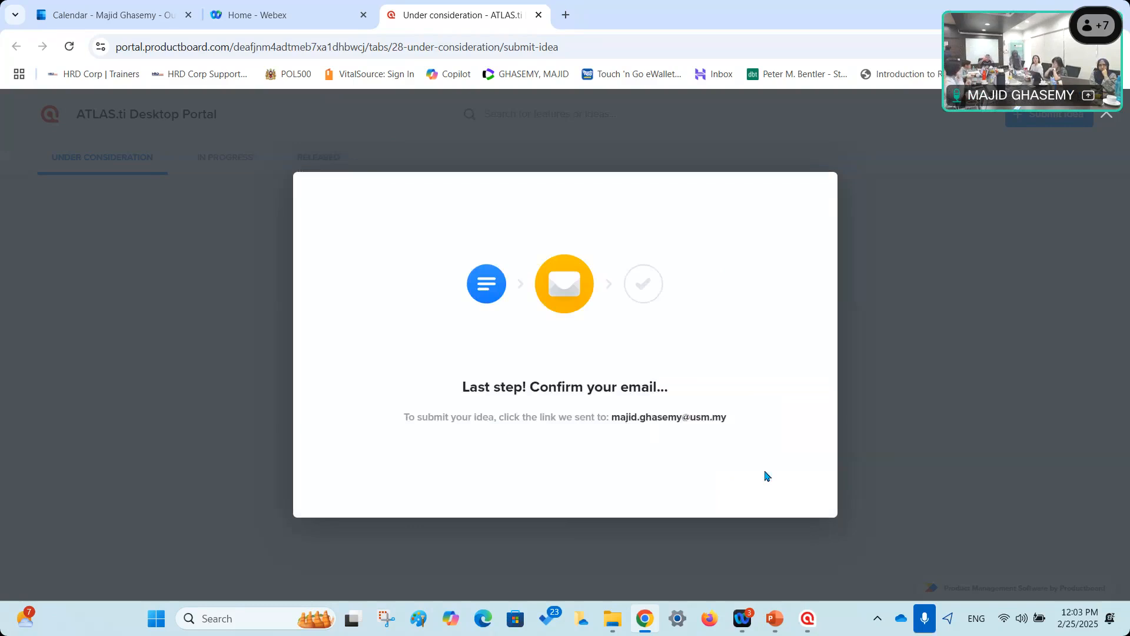
Insert the date and time 2/25/2025 12:03 PM on Memo1's second line.
click(899, 238)
click(809, 620)
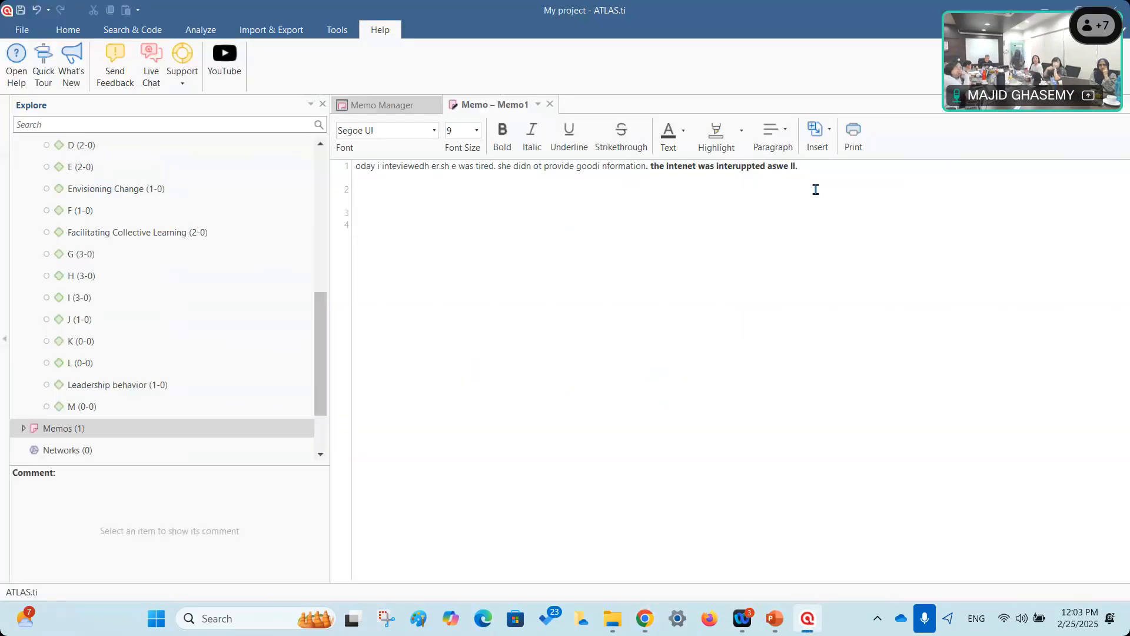
click(822, 145)
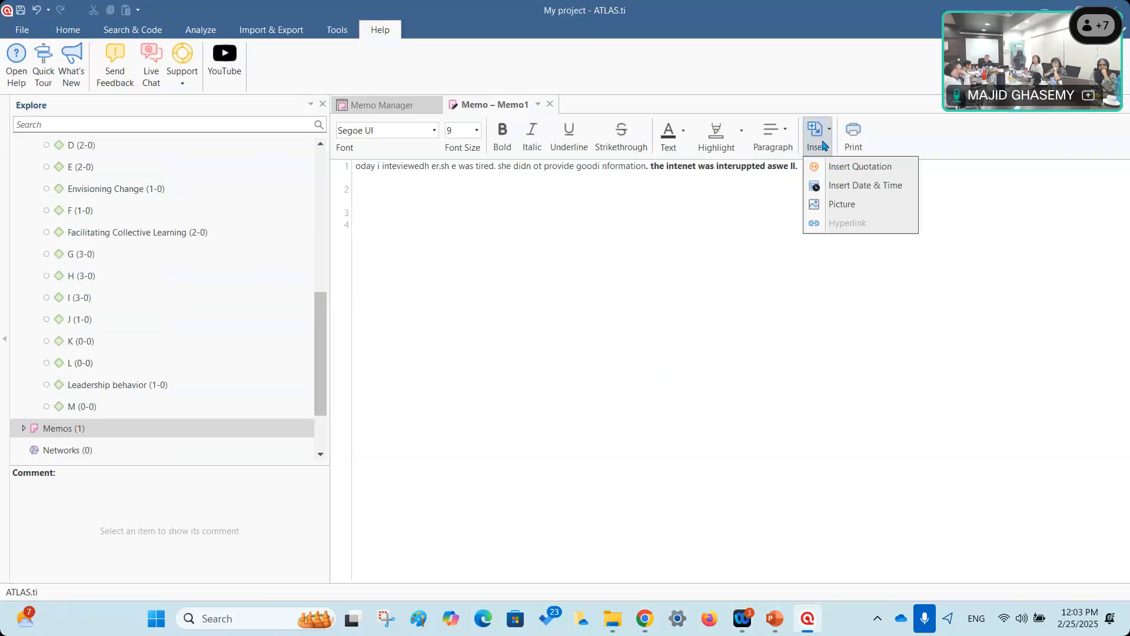
click(837, 186)
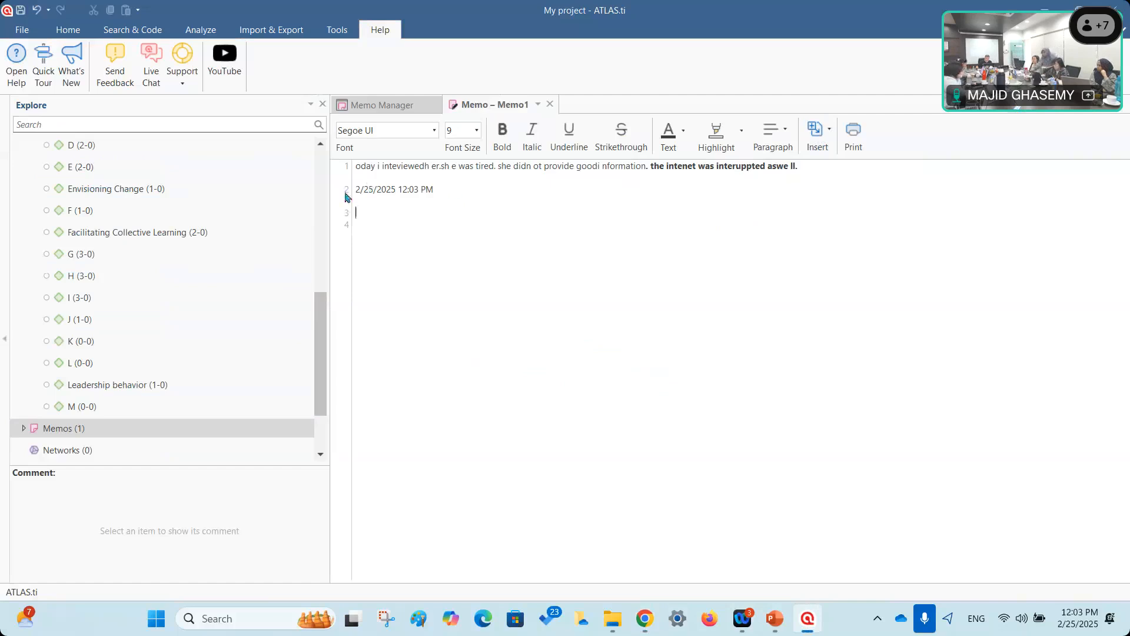
drag(446, 192, 355, 181)
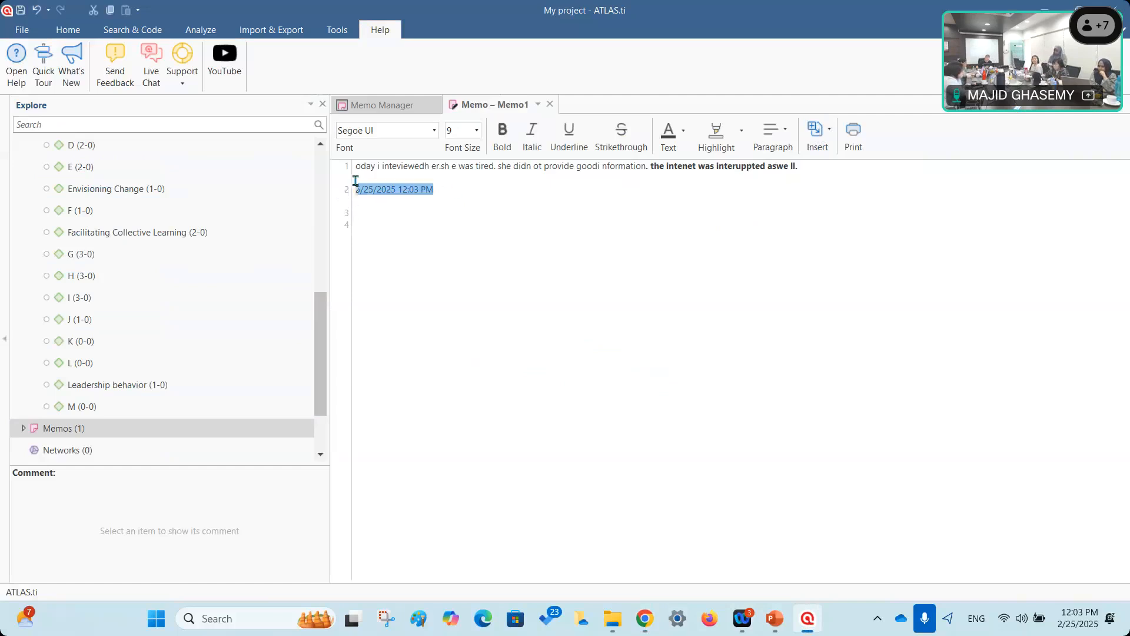
click(540, 217)
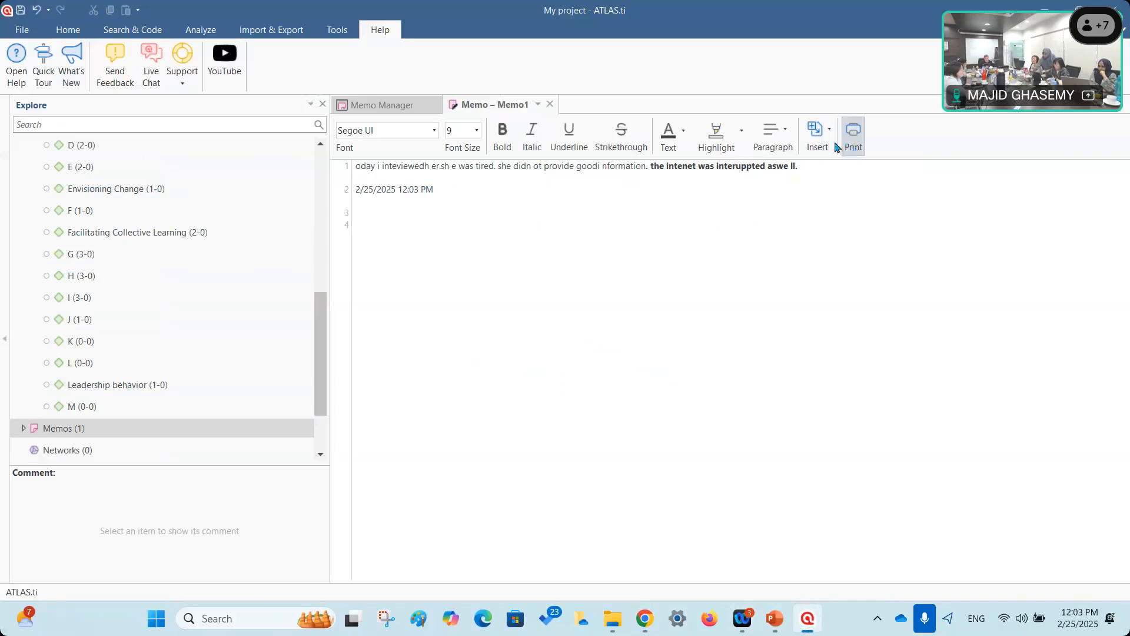
click(815, 133)
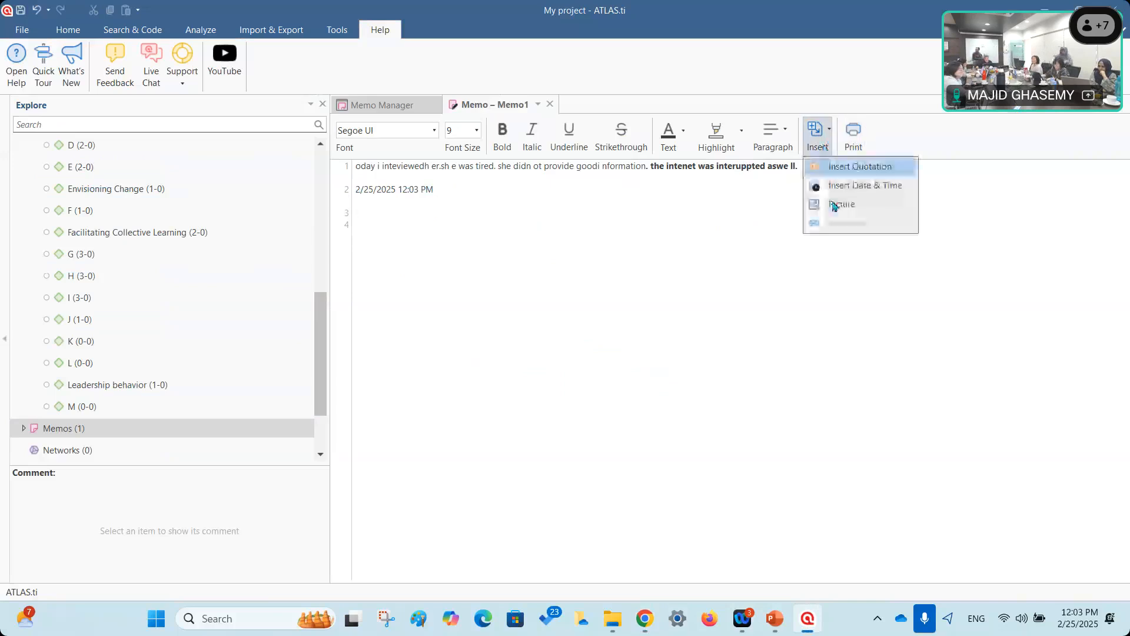
click(691, 266)
click(479, 194)
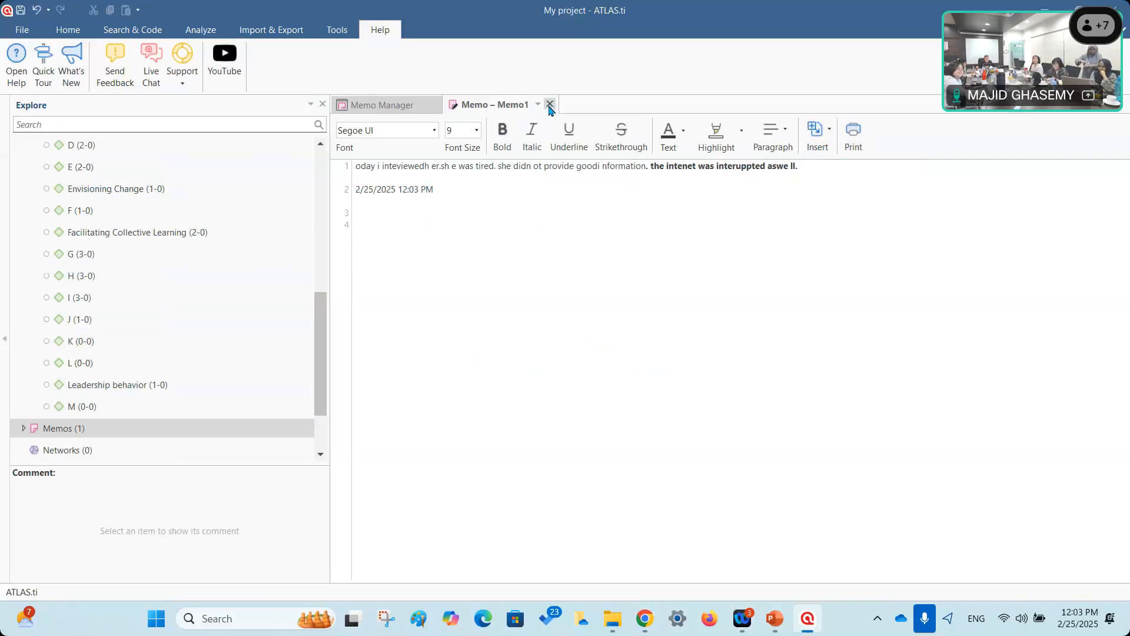
Close the Memo1 editor and Memo Manager, then reopen Memo1 from the project tree's Memos list.
click(357, 166)
text(t)
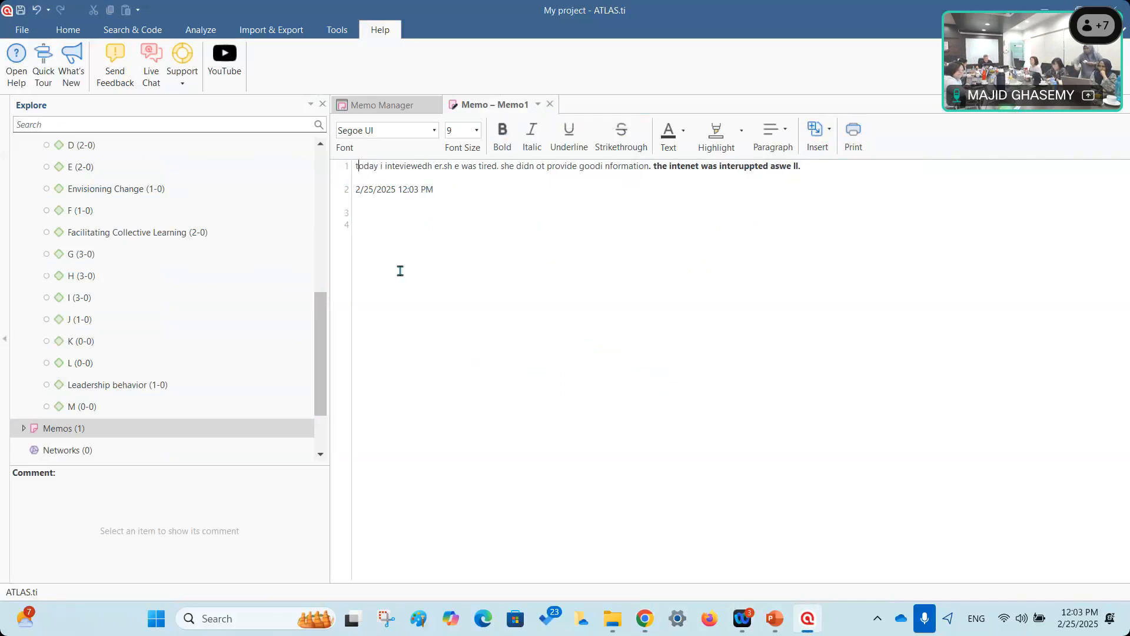
click(550, 105)
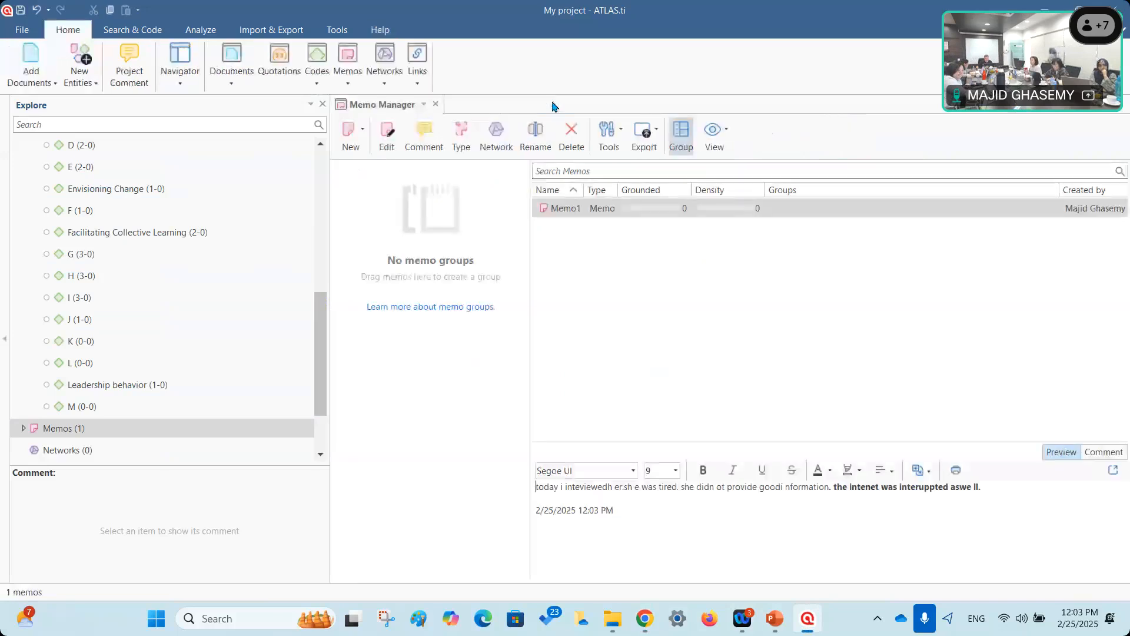
click(436, 104)
scroll(89, 415, down, 1)
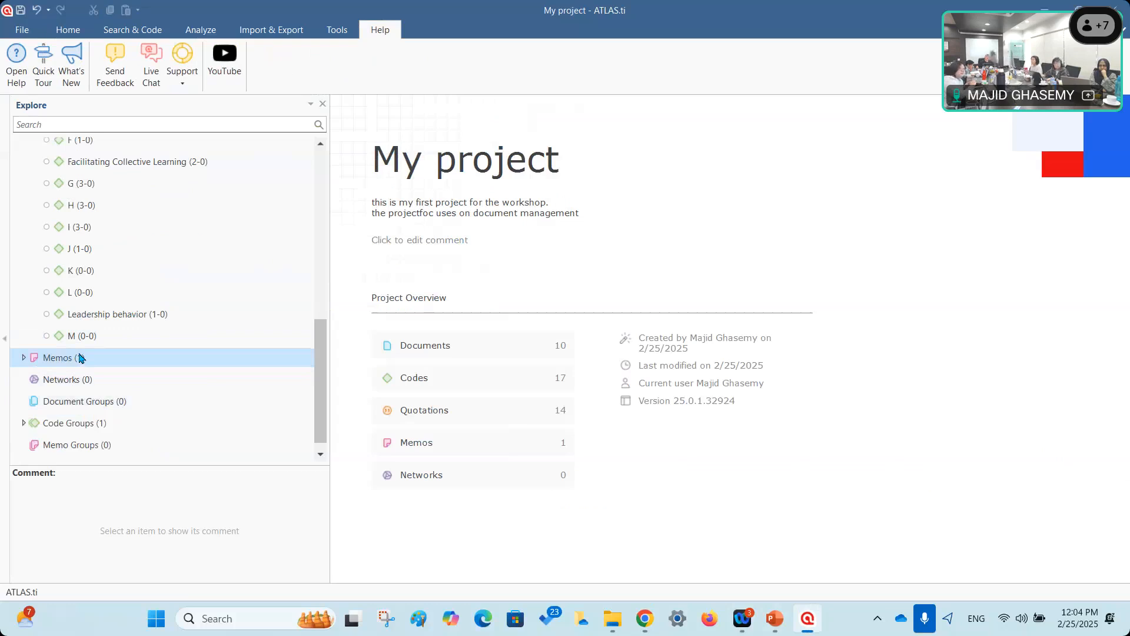
click(24, 358)
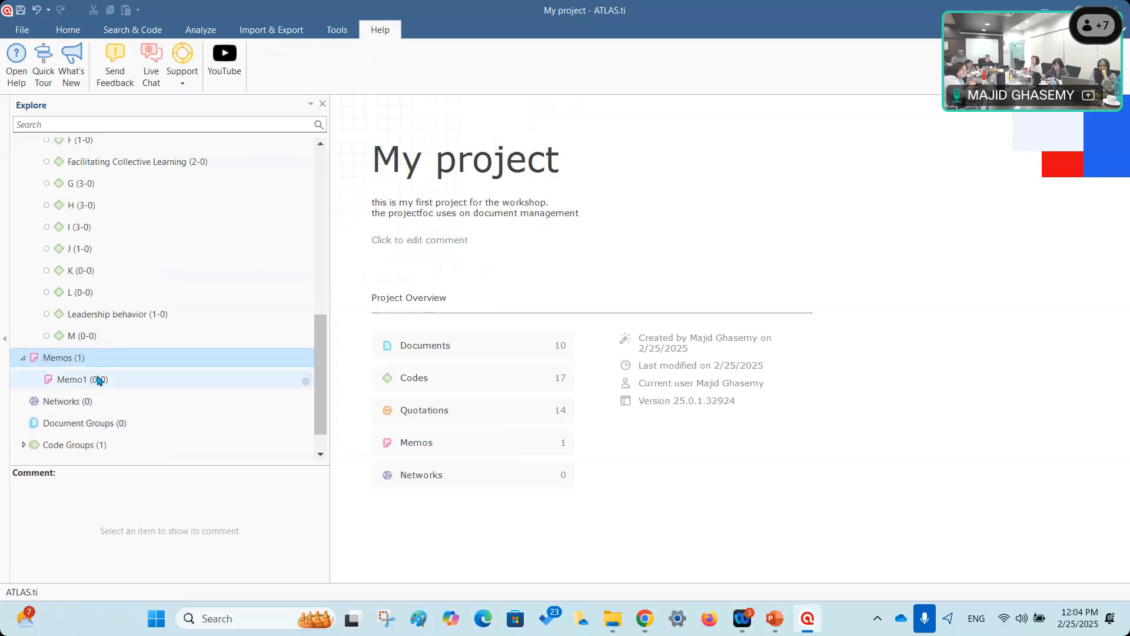
click(78, 381)
double_click(79, 381)
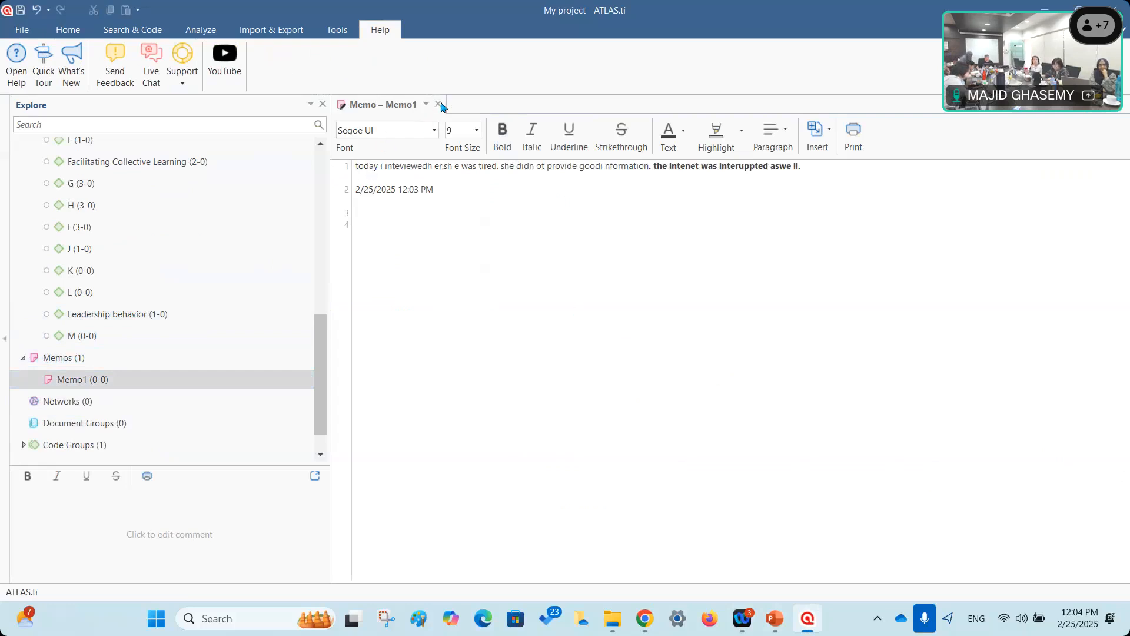
Check copy options for Memo1's first line, close the editor, and open Memo1's context menu.
drag(357, 167, 815, 193)
right_click(786, 168)
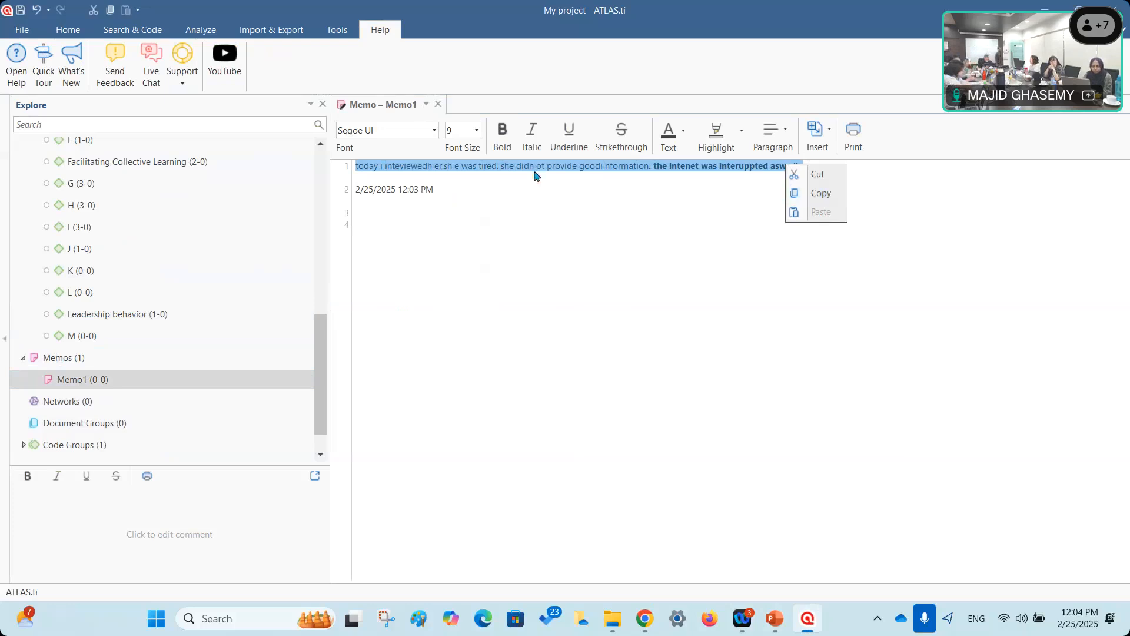
click(438, 104)
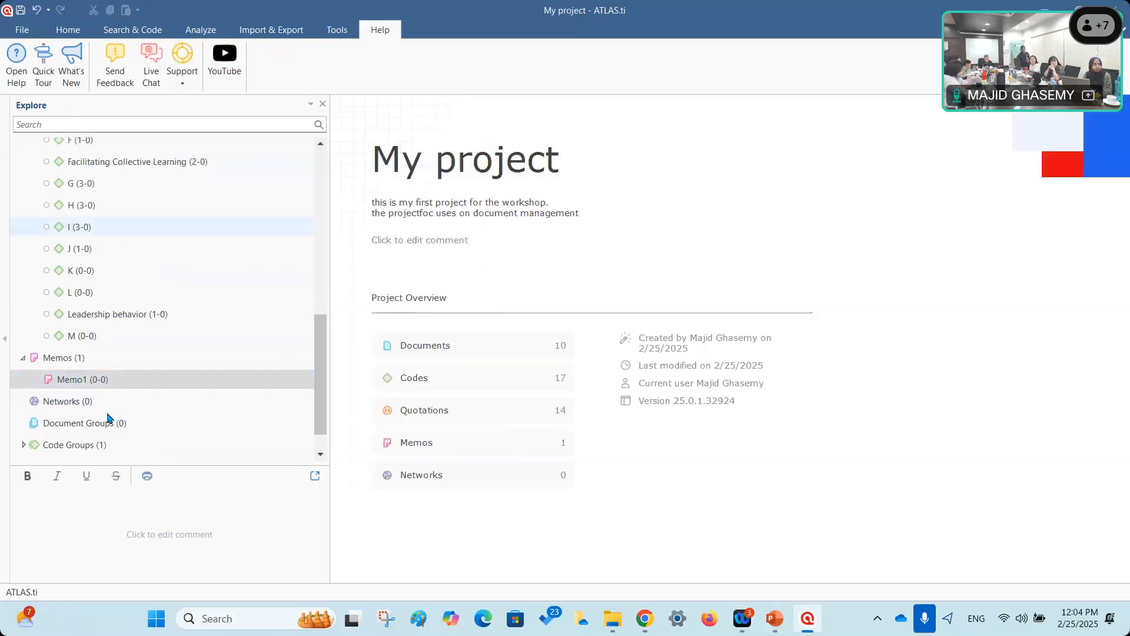
right_click(76, 382)
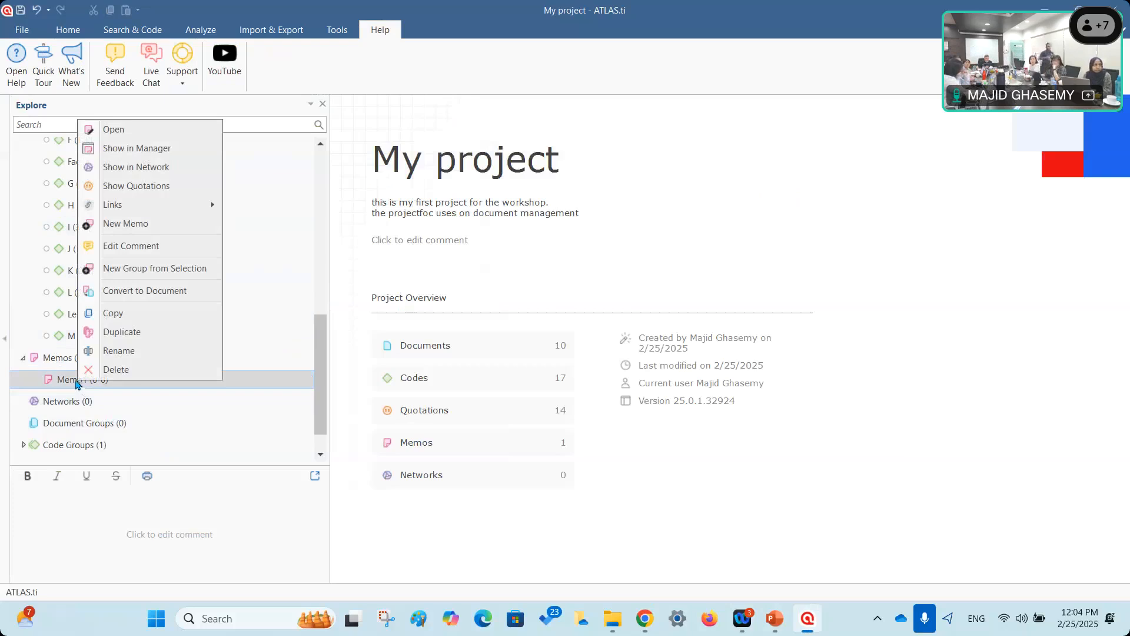
Convert Memo1 into a document and select the new D 11: Memo1.
click(179, 293)
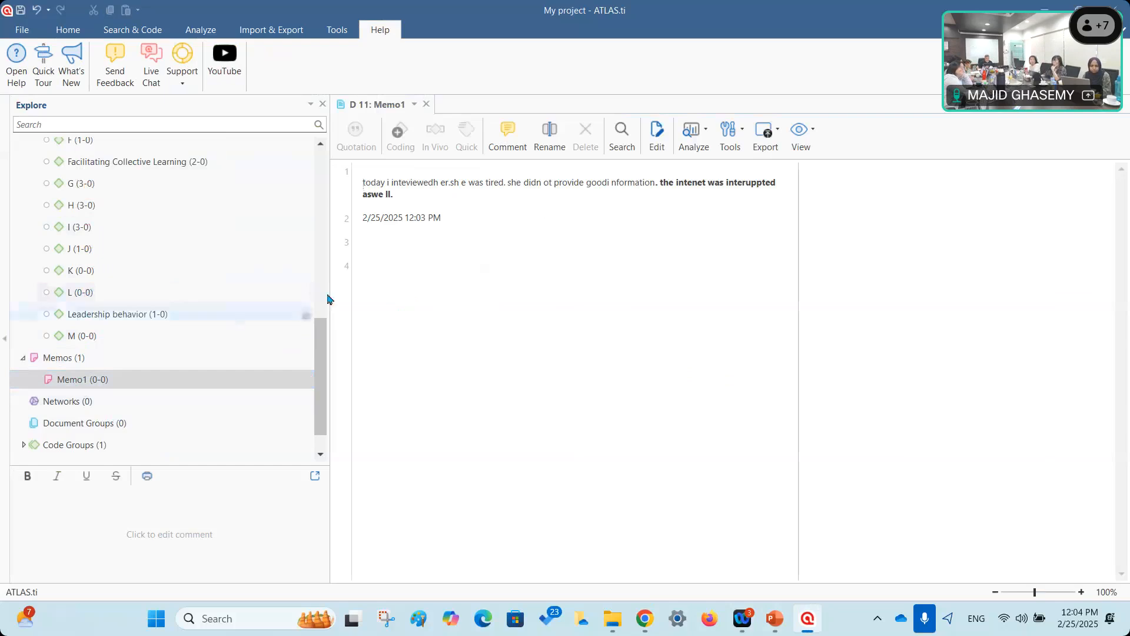
drag(320, 353, 291, 247)
click(95, 277)
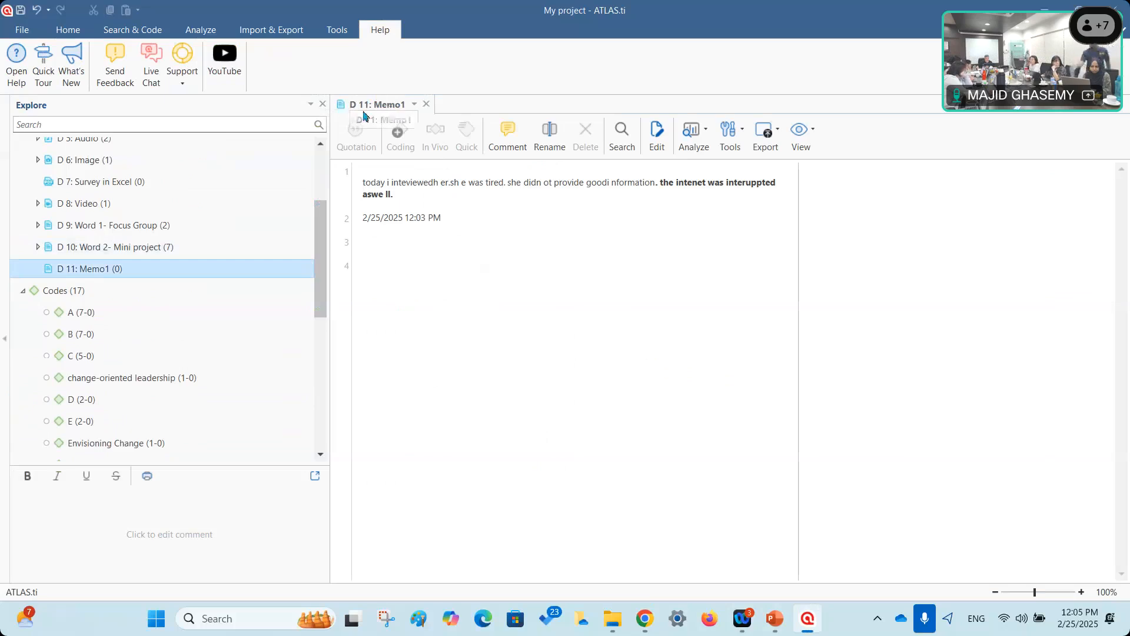
View coding options for D 11: Memo1's first paragraph, close it, and select Memo1.
click(426, 104)
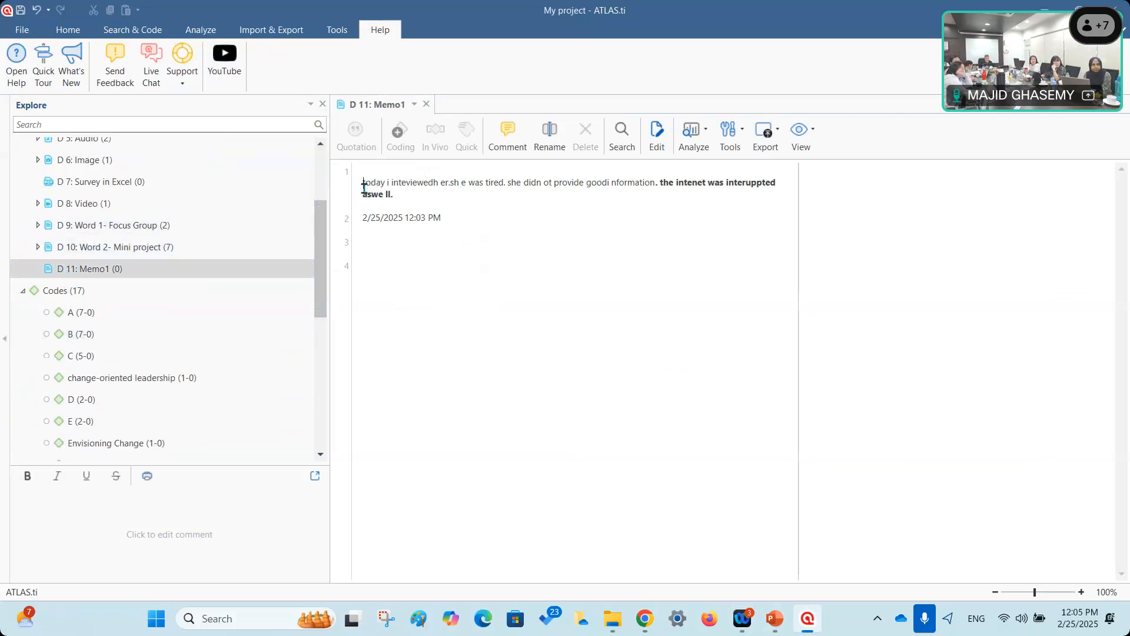
triple_click(396, 199)
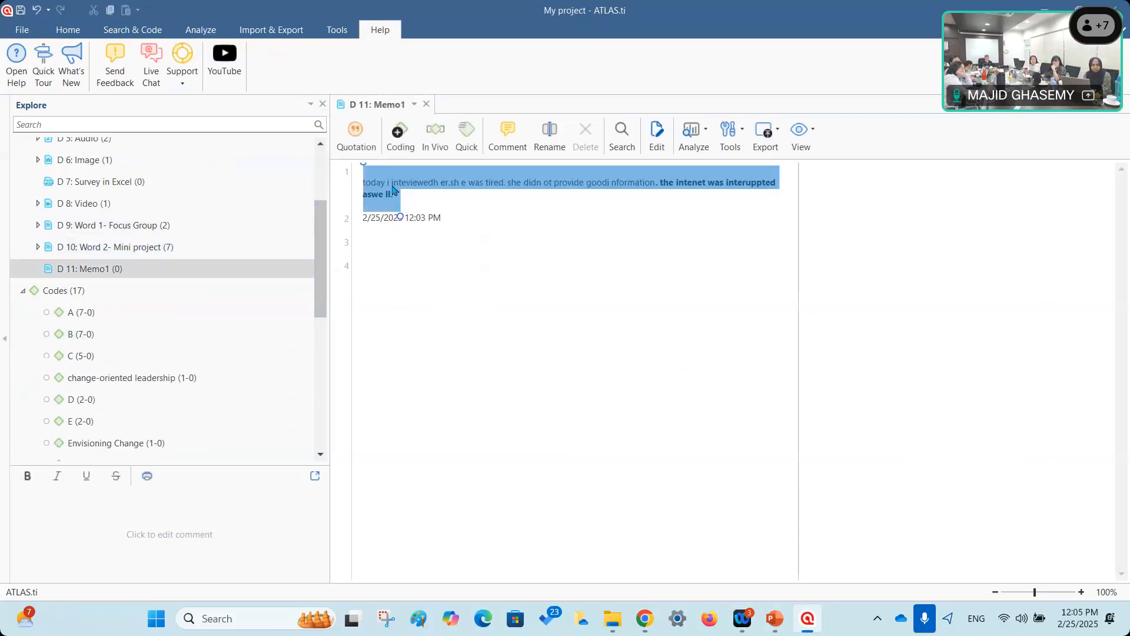
right_click(393, 189)
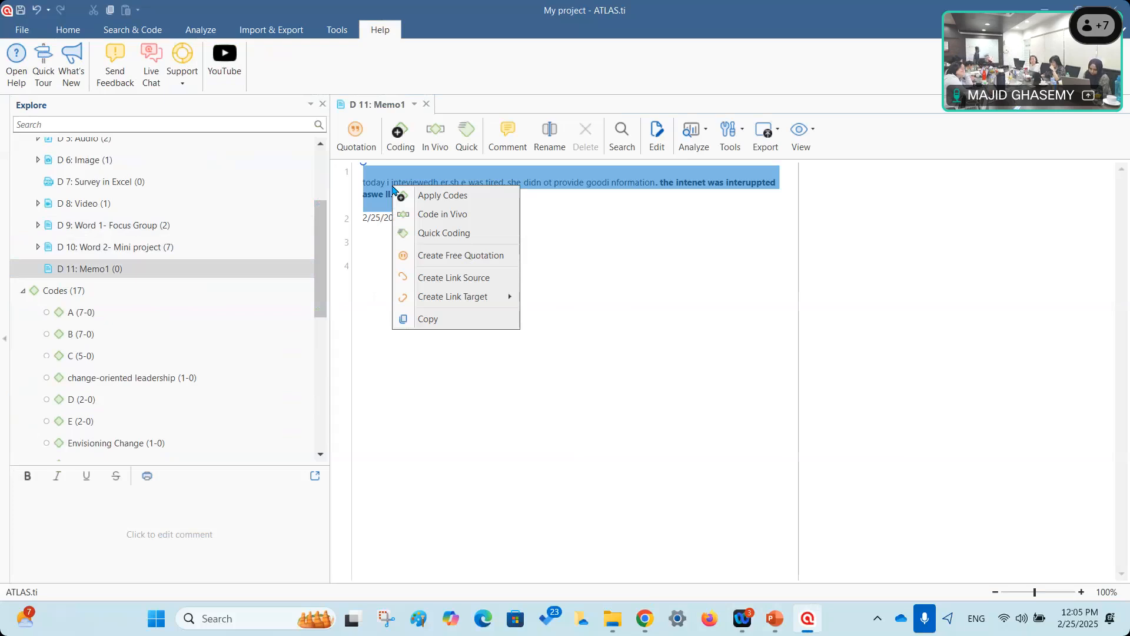
click(623, 293)
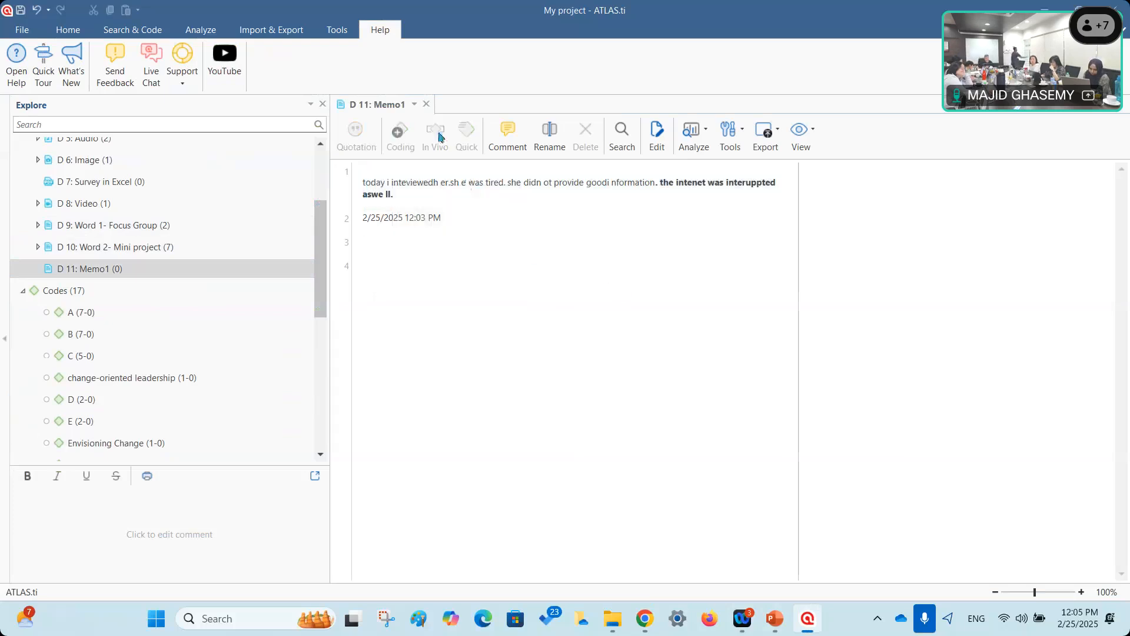
click(426, 104)
scroll(212, 335, down, 5)
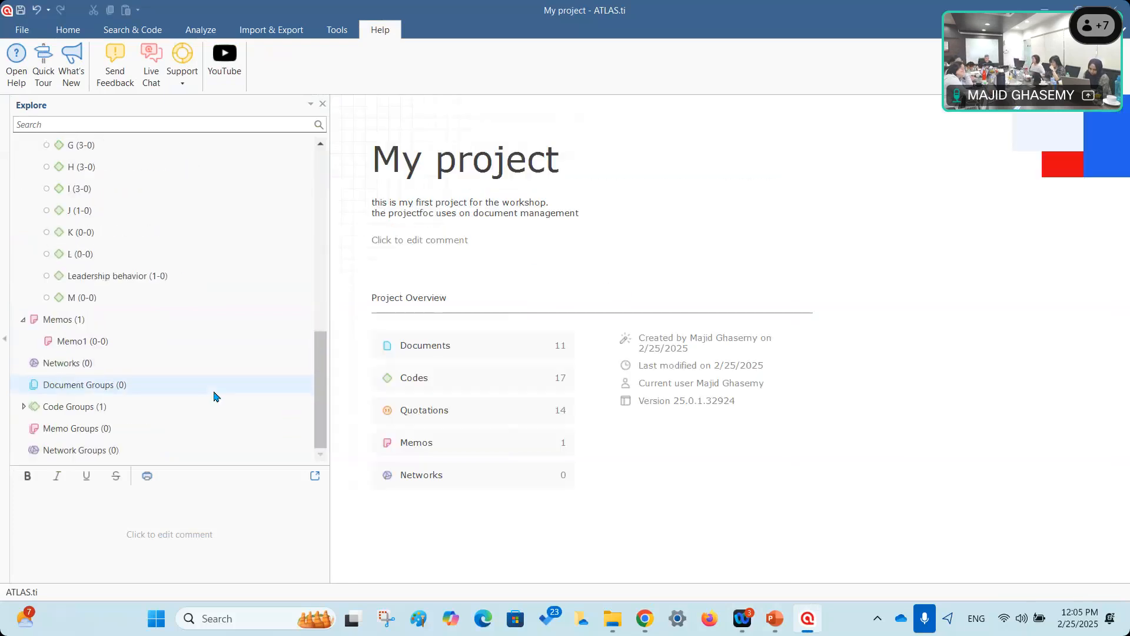
click(98, 341)
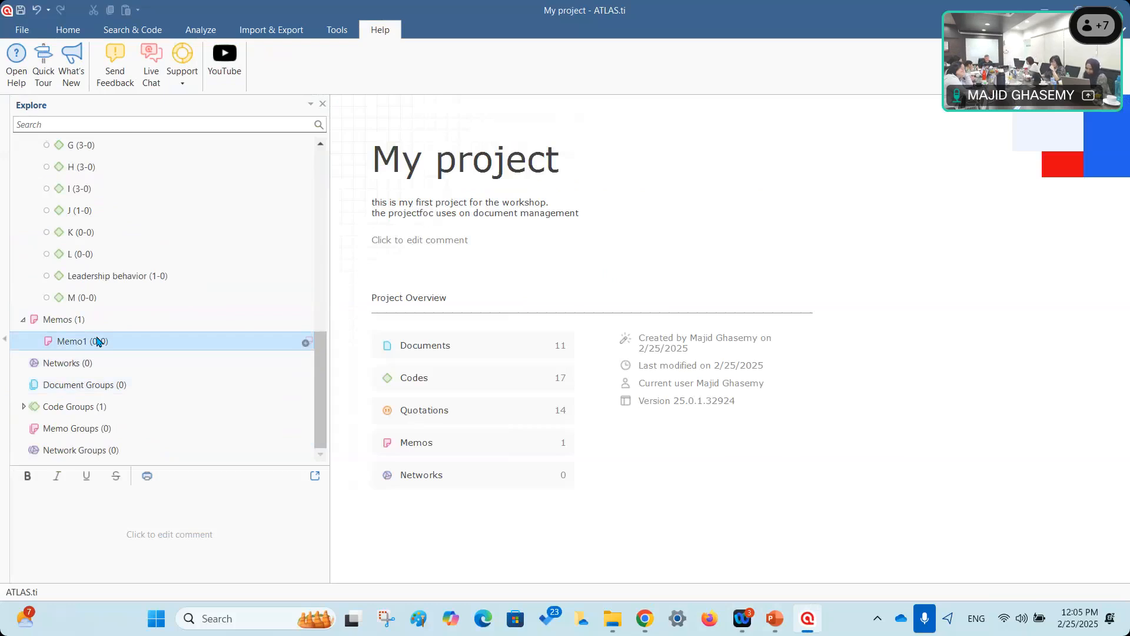
click(68, 29)
Create a new memo named Memo2.
click(87, 81)
click(85, 131)
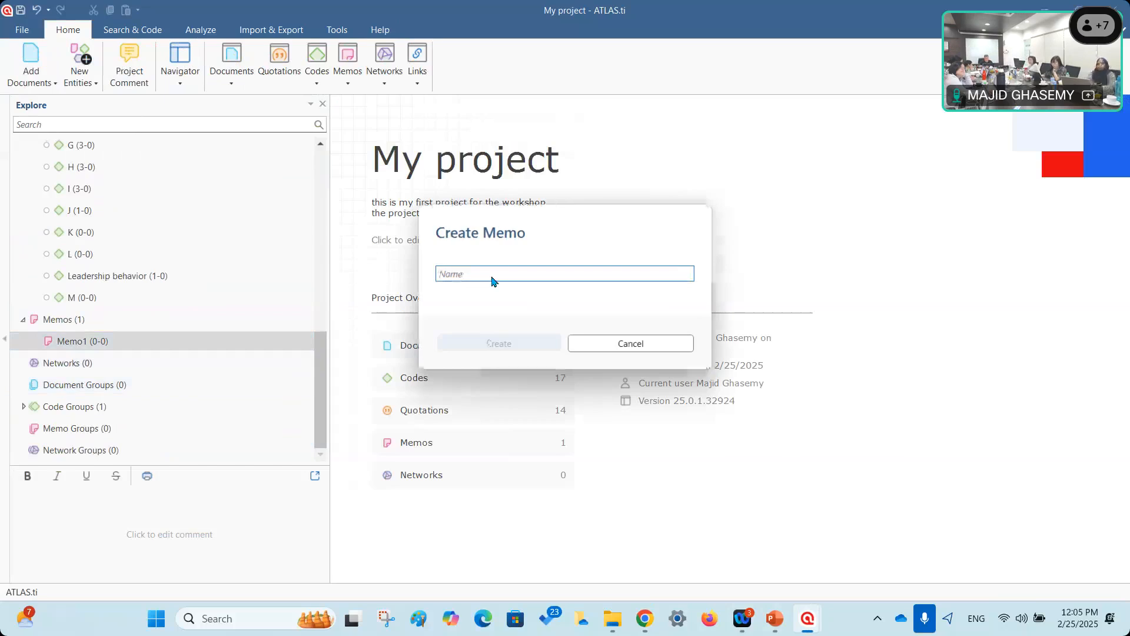
text(Memo)
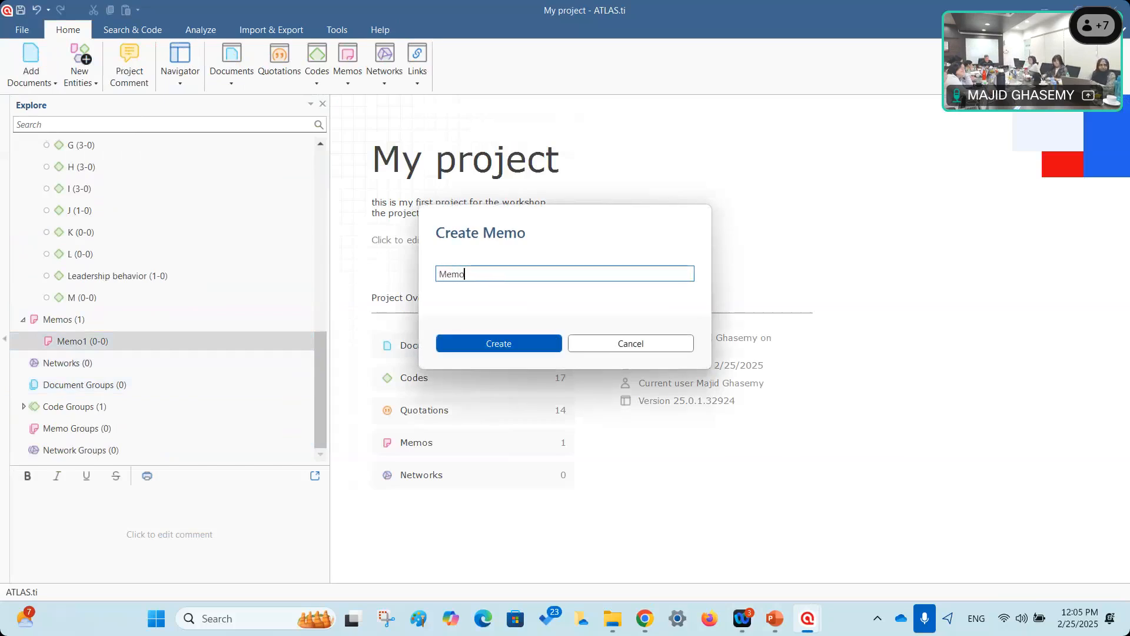
text(2)
click(503, 352)
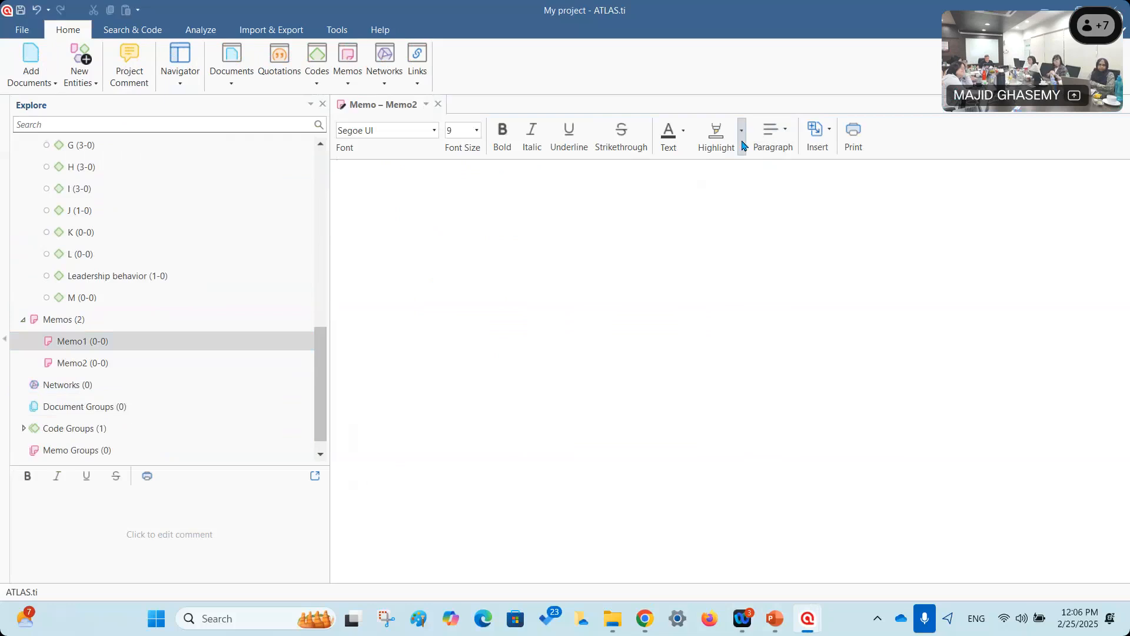
Insert the photo IMG_6454 from the ATLASti 3 folder into Memo2.
click(817, 135)
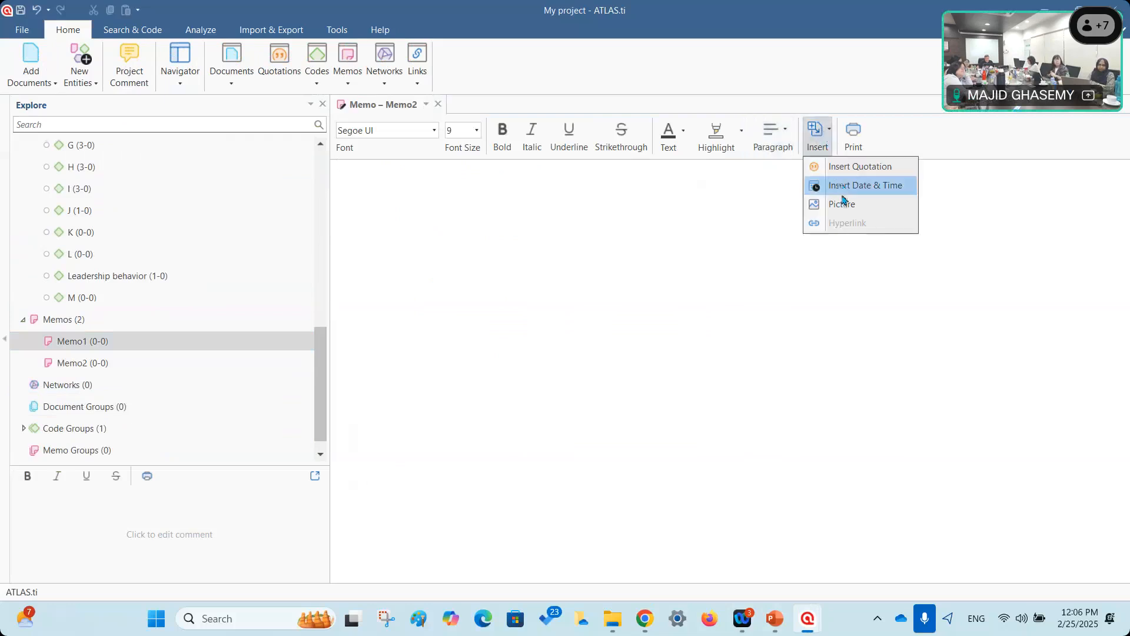
click(842, 203)
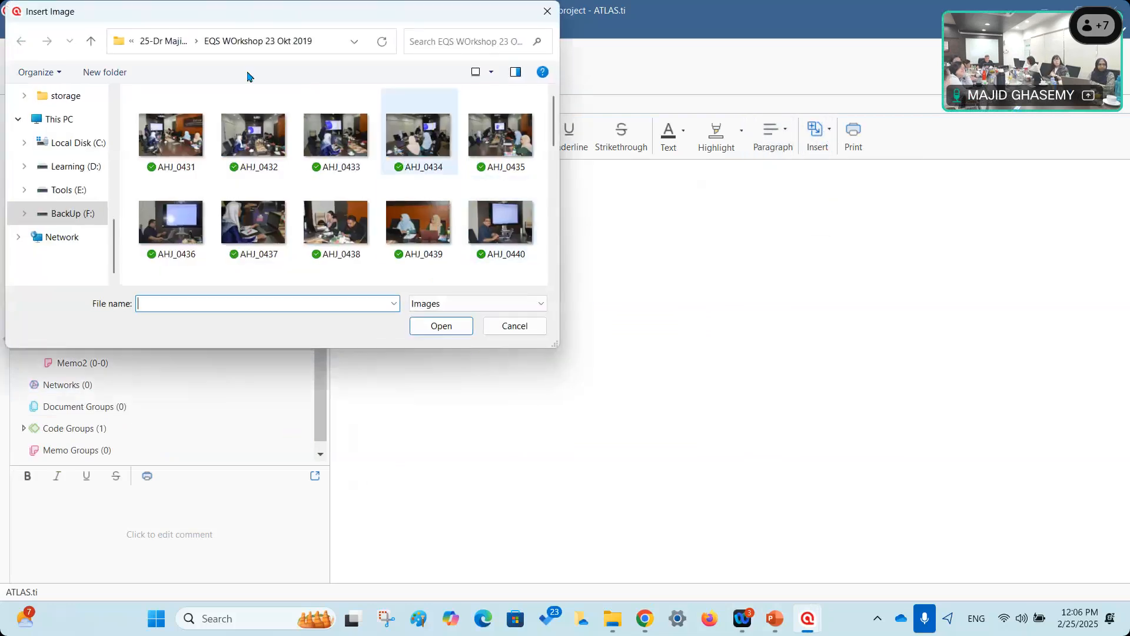
click(155, 41)
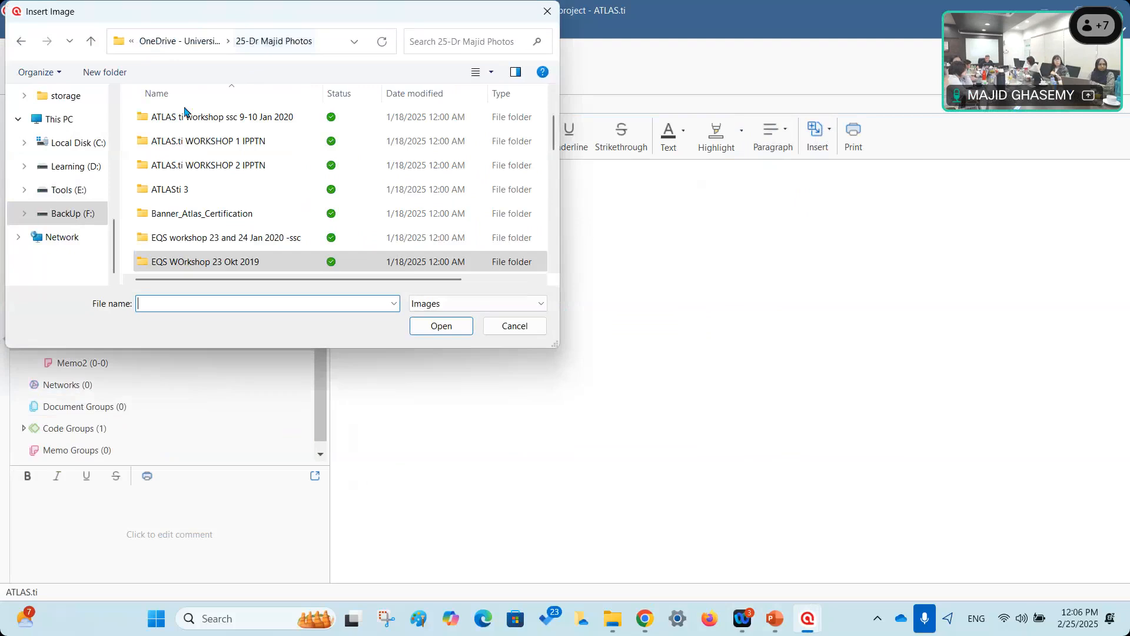
double_click(186, 193)
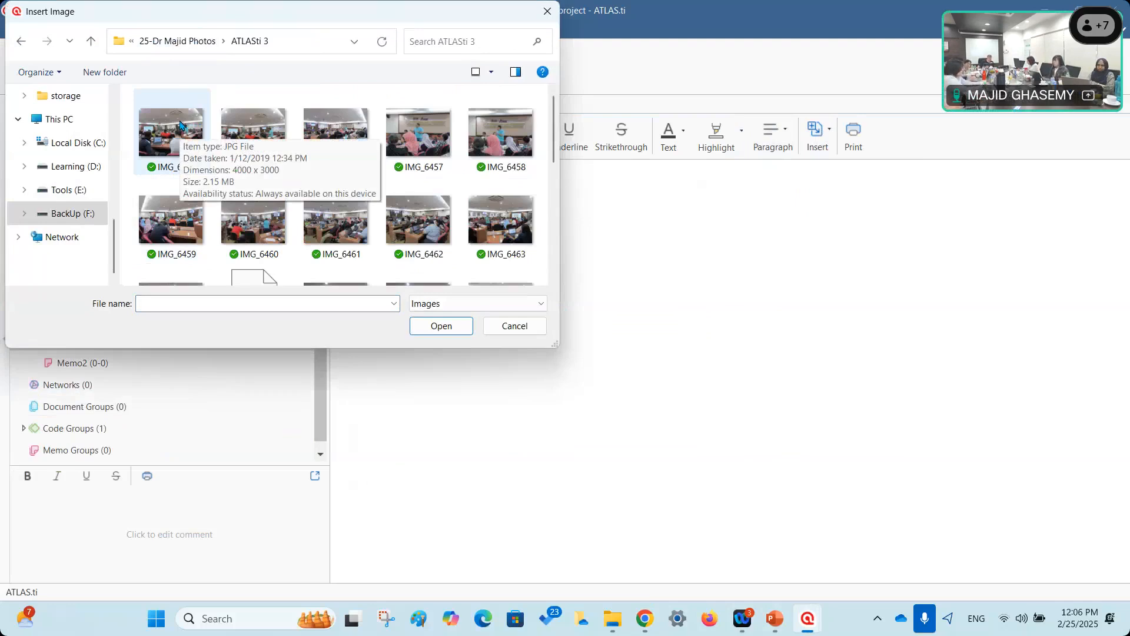
click(180, 124)
click(436, 330)
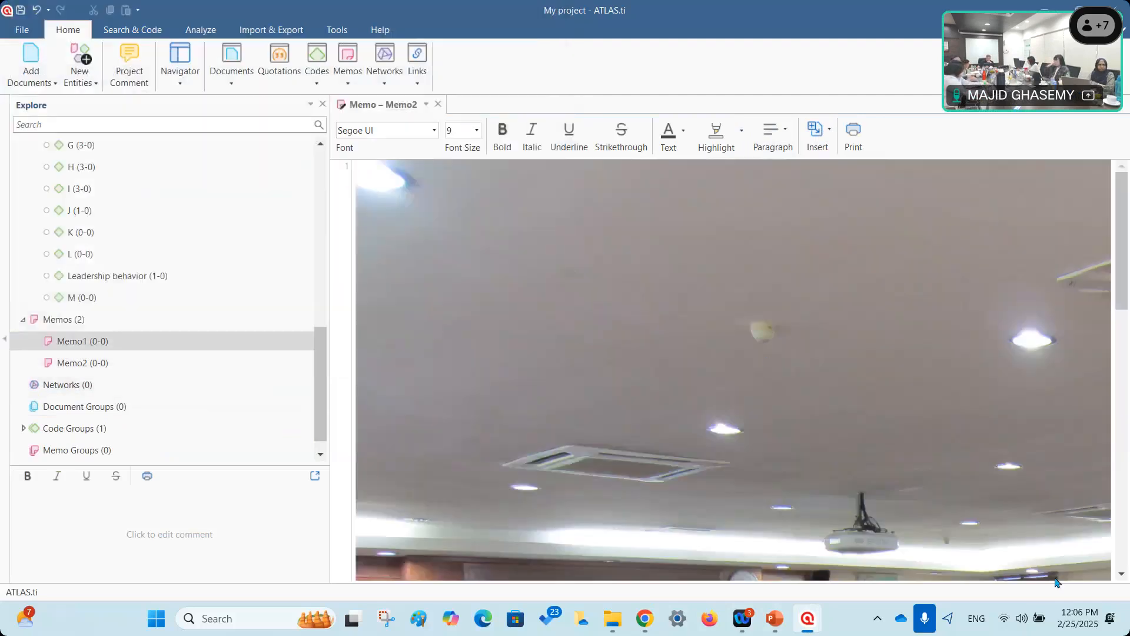
Scroll through Memo2 and select the inserted workshop photo IMG_6454.
scroll(796, 329, down, 3)
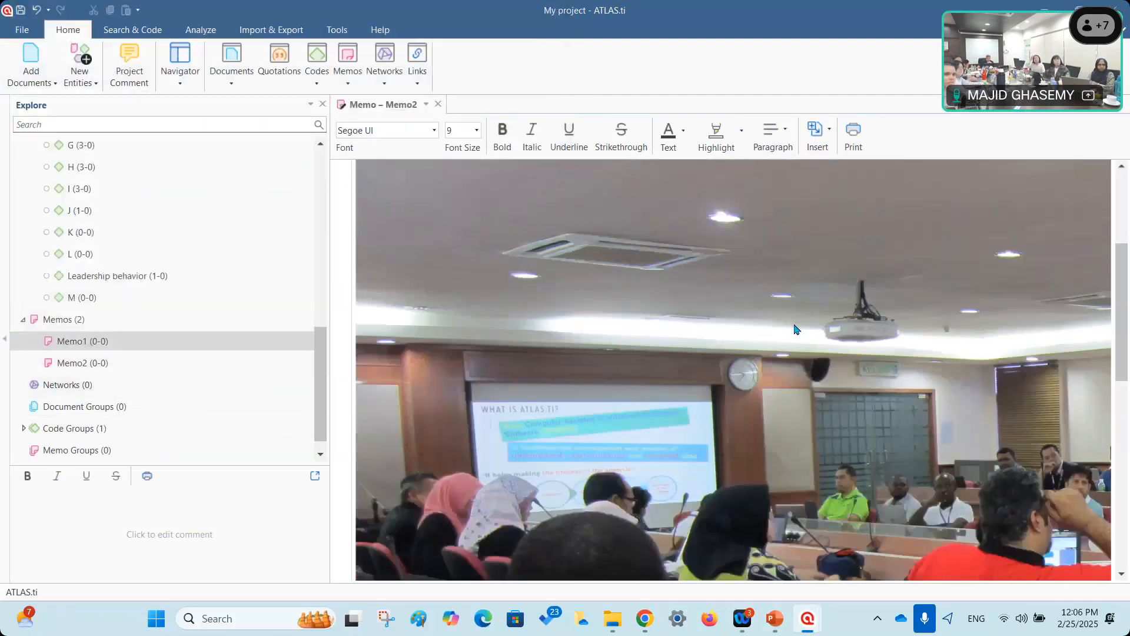
scroll(796, 330, down, 5)
scroll(851, 355, up, 6)
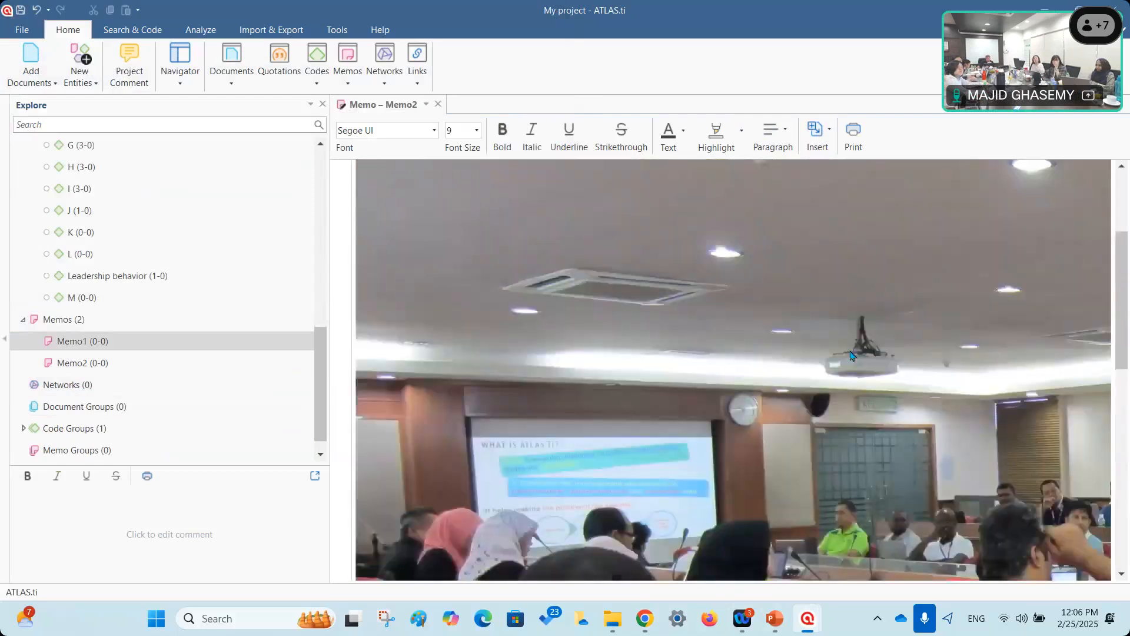
scroll(851, 356, down, 4)
scroll(853, 360, up, 3)
scroll(859, 365, down, 8)
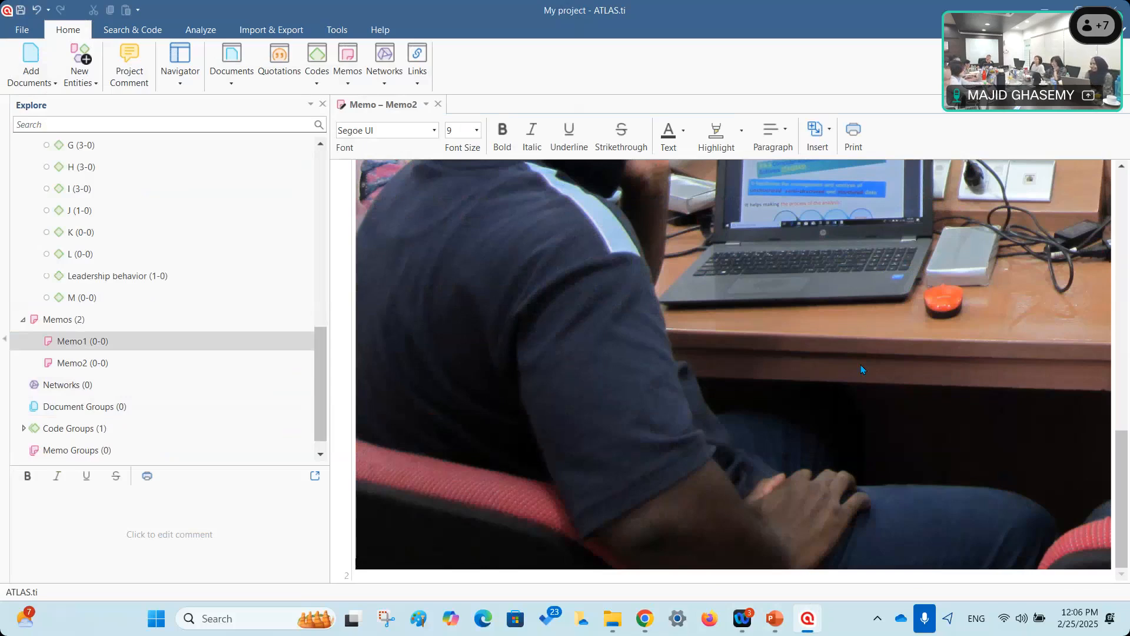
click(970, 384)
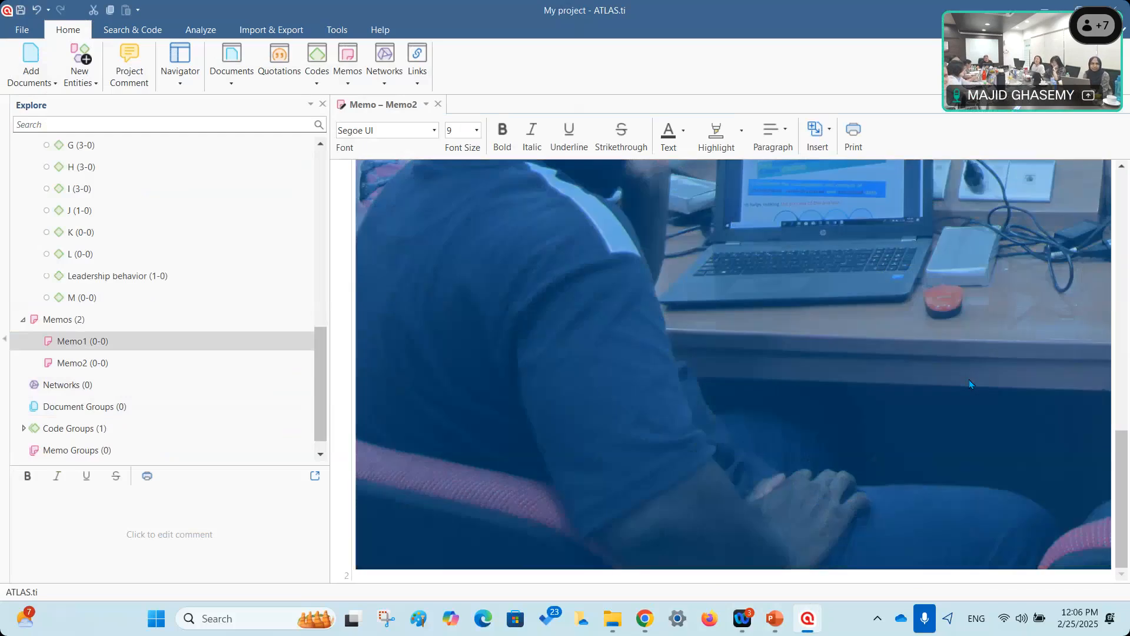
scroll(994, 433, up, 5)
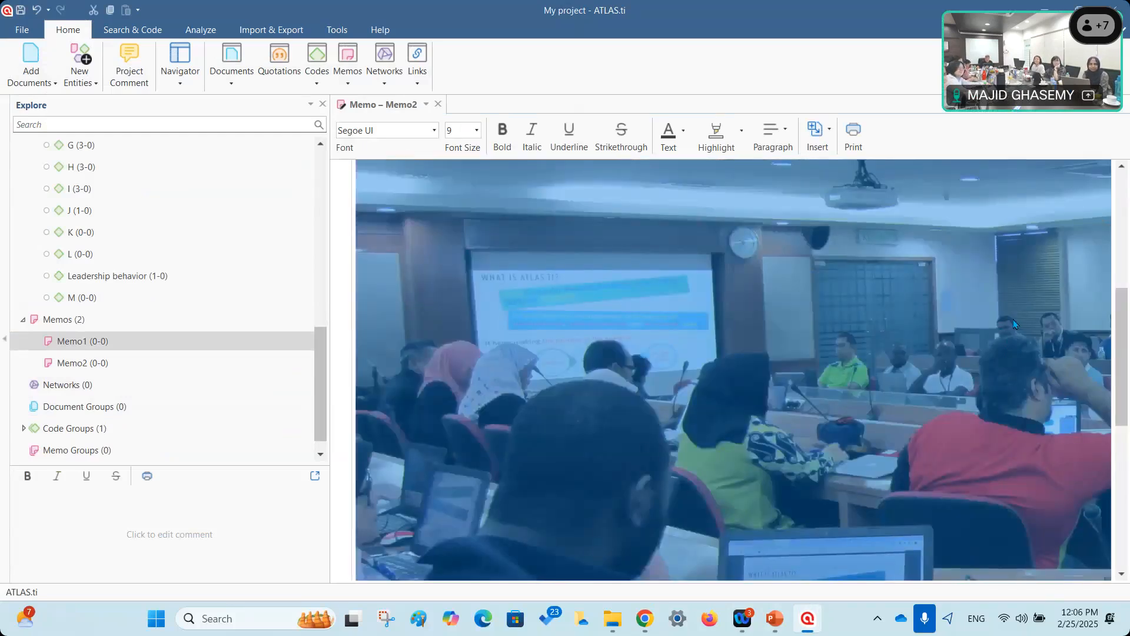
scroll(765, 327, up, 5)
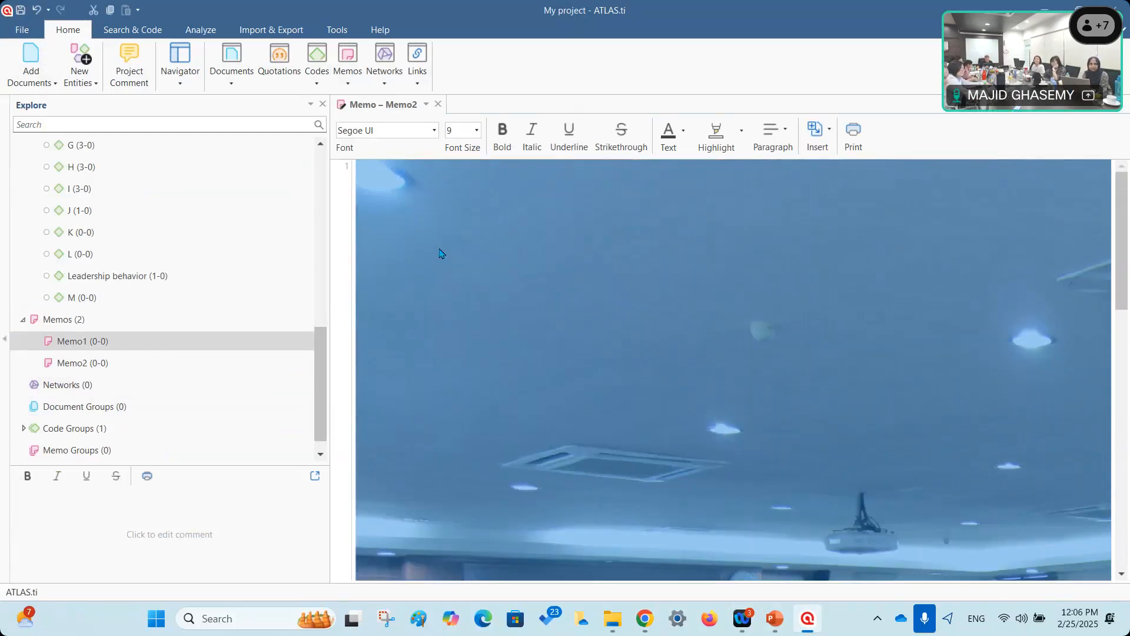
scroll(441, 254, down, 10)
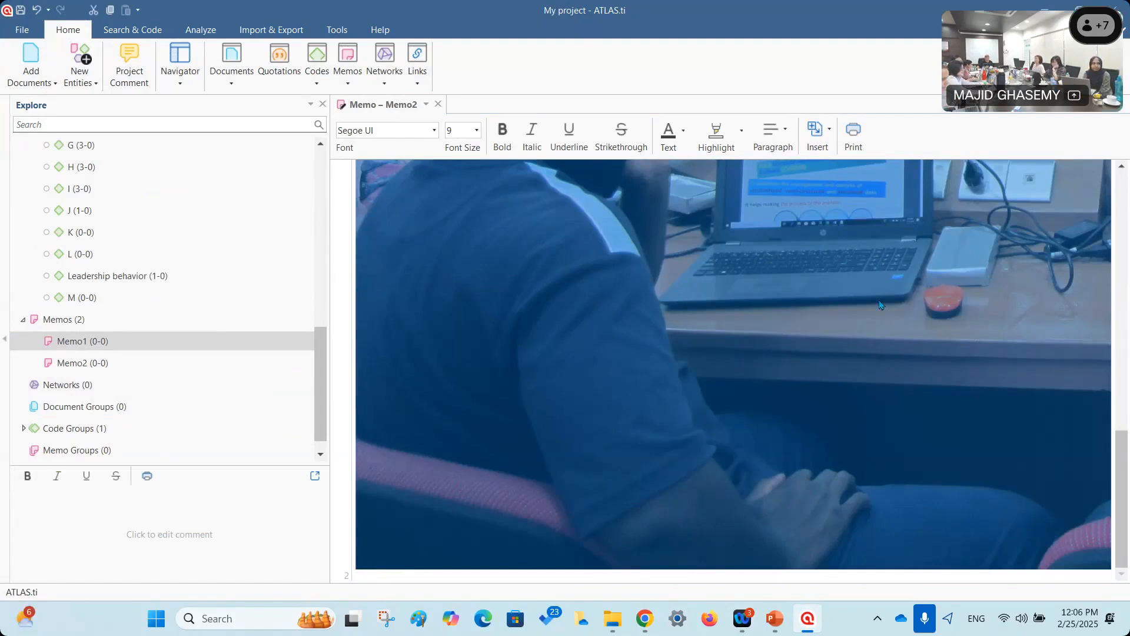
Reselect the photo in Memo2 and delete it, leaving the memo empty.
right_click(570, 405)
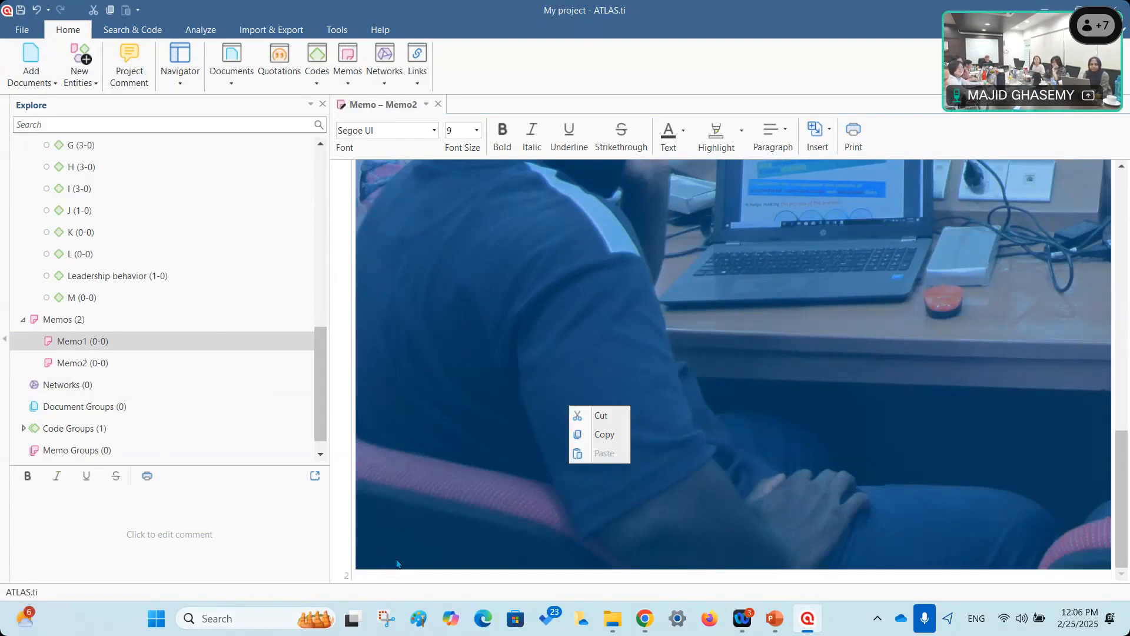
click(373, 559)
click(796, 283)
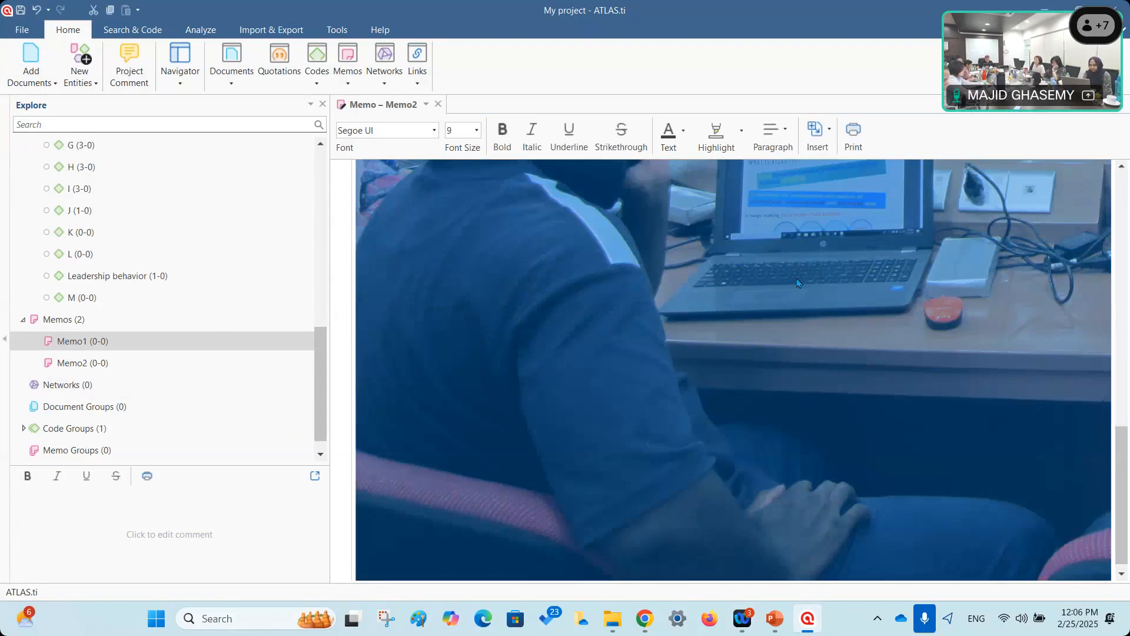
click(994, 201)
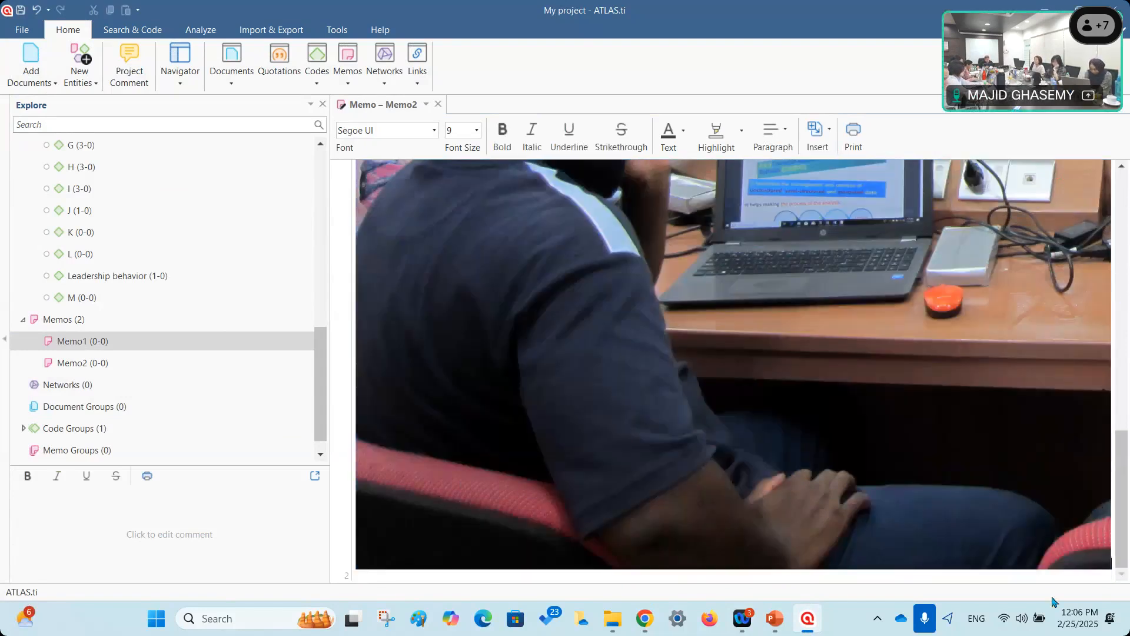
click(745, 391)
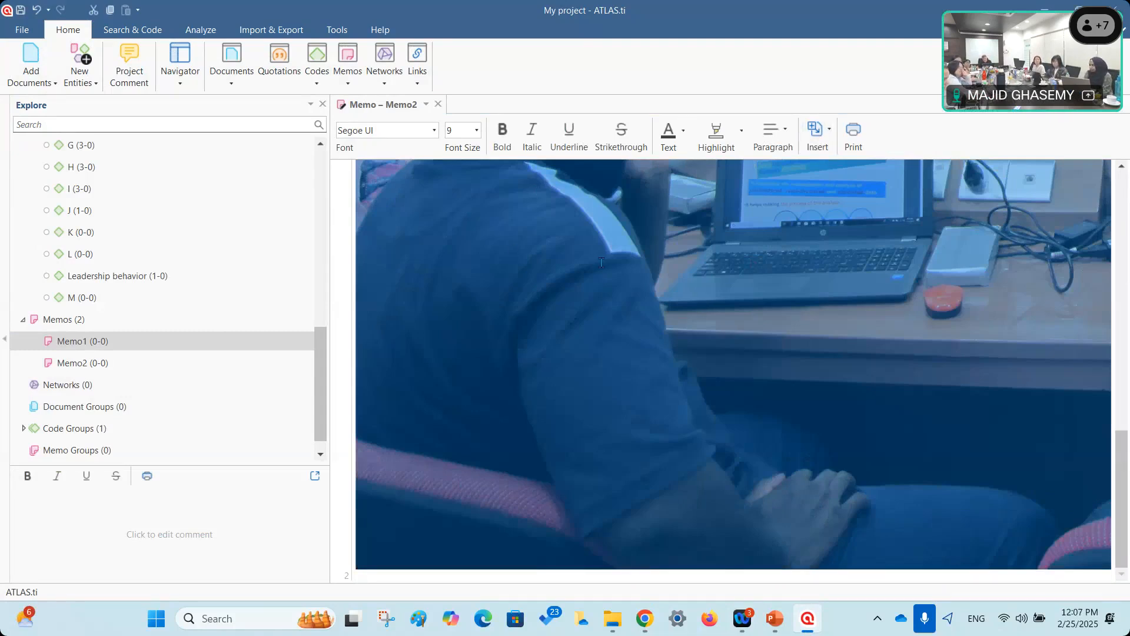
key(Delete)
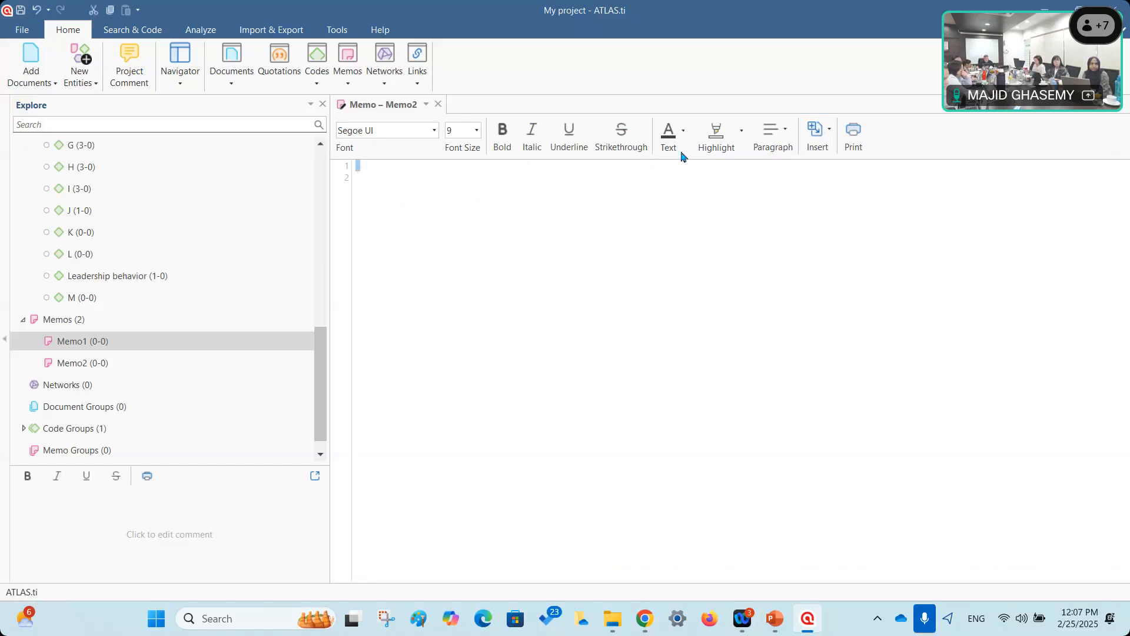
Add the date 2/25/2025 12:07 PM to Memo2 and insert photo 20181003_174415 from SOM -PLS talk.
click(817, 136)
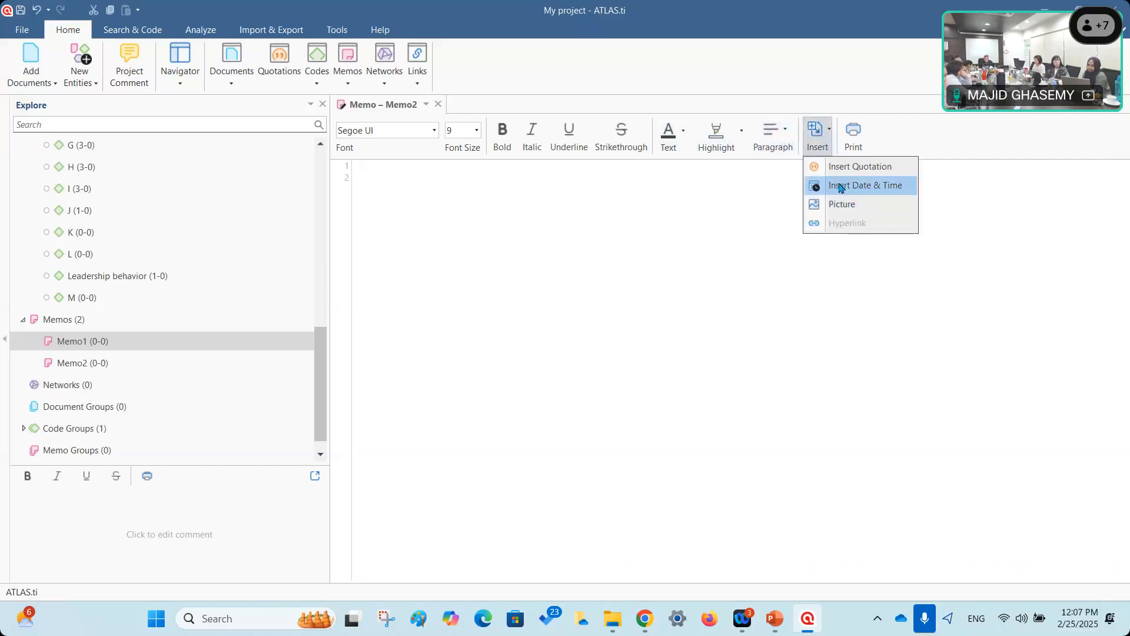
click(840, 186)
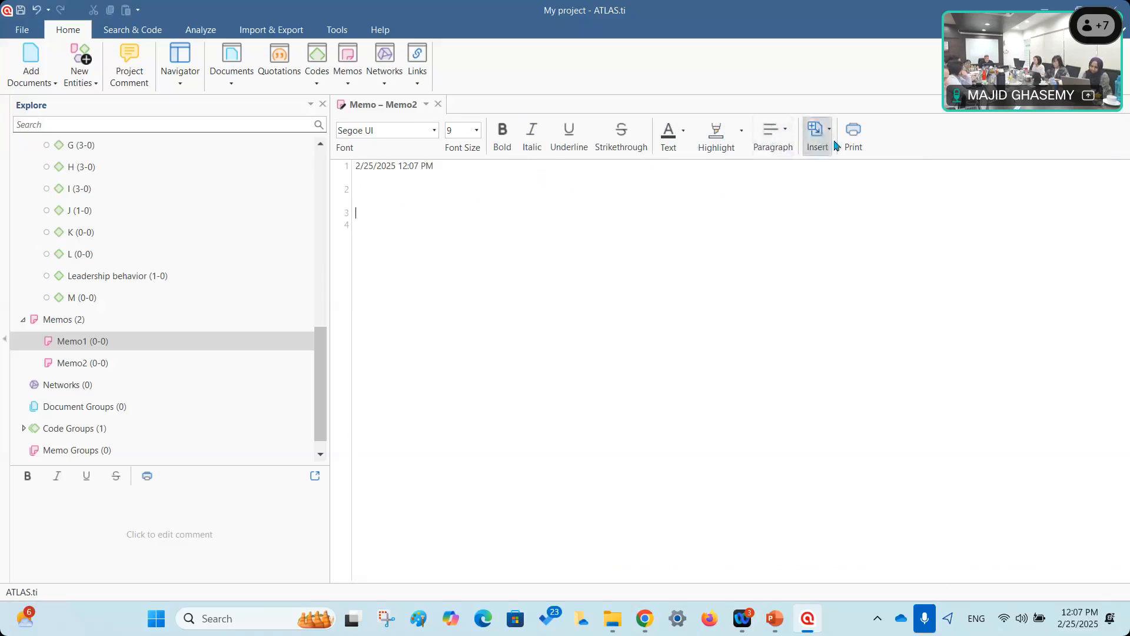
click(816, 130)
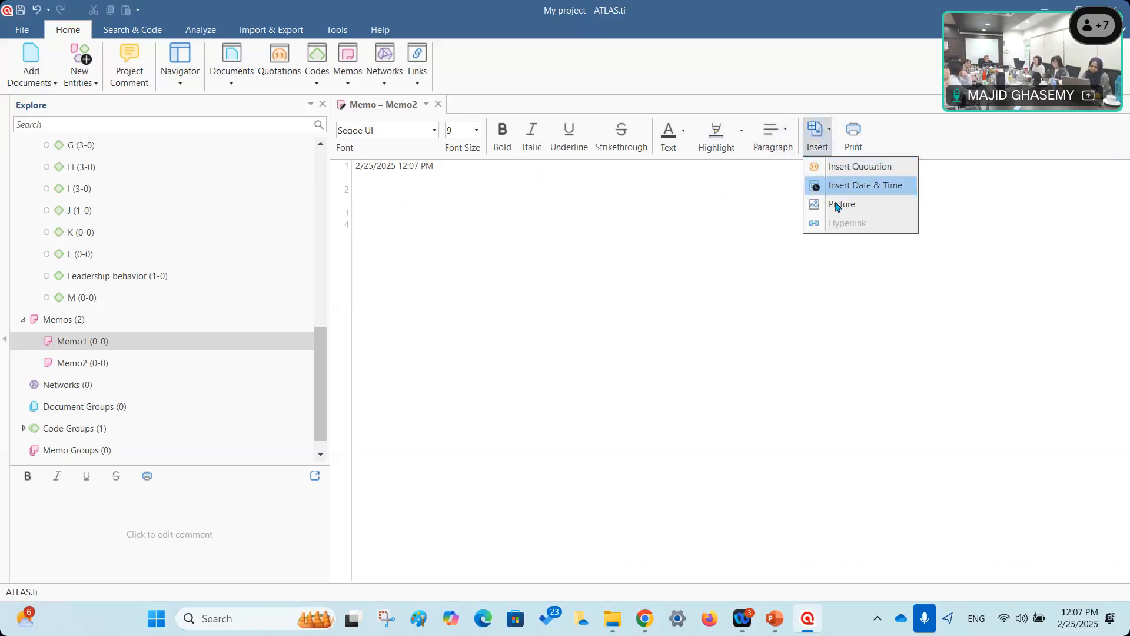
click(833, 204)
click(182, 41)
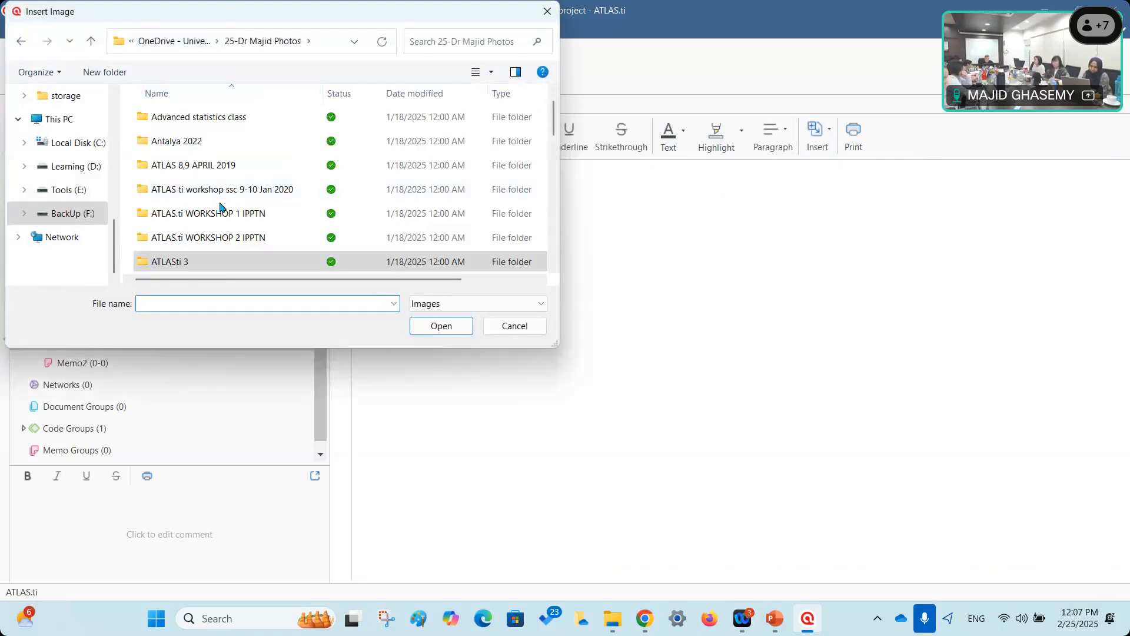
scroll(224, 218, down, 5)
scroll(212, 243, down, 2)
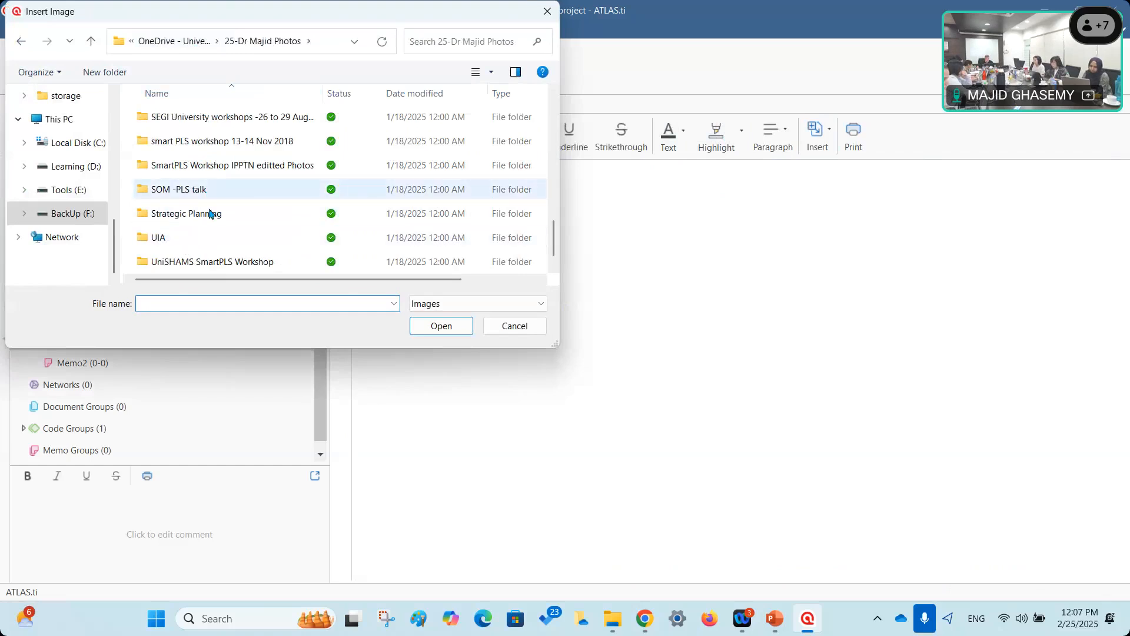
scroll(219, 224, down, 1)
double_click(199, 170)
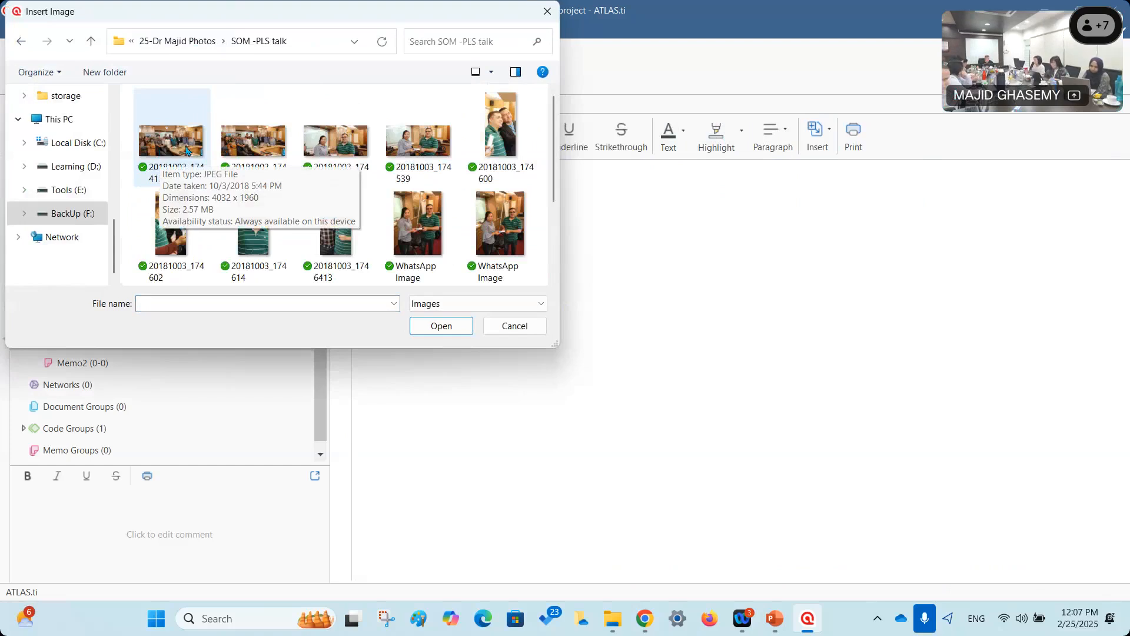
click(173, 142)
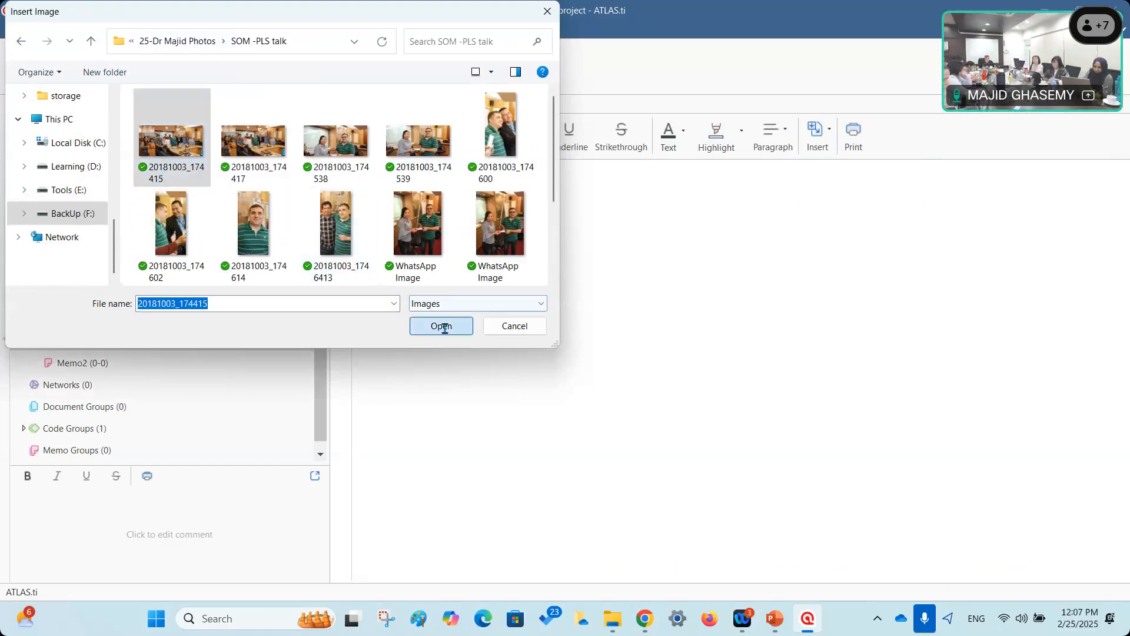
click(444, 328)
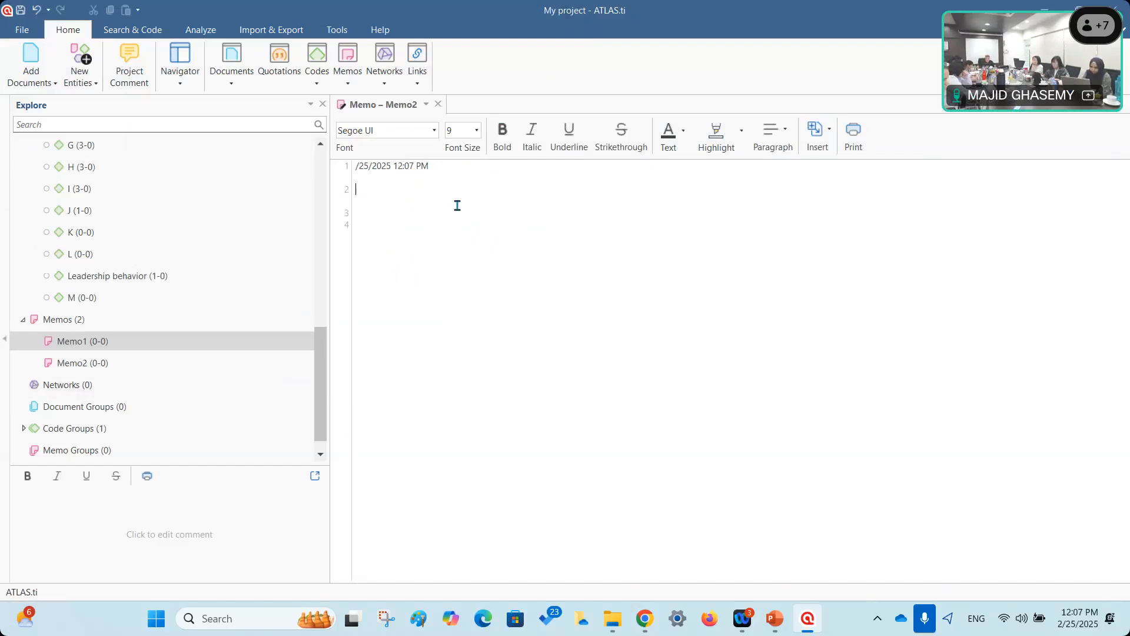
Insert a WhatsApp photo into Memo2 through the picture option.
click(818, 130)
click(842, 204)
click(429, 227)
click(434, 326)
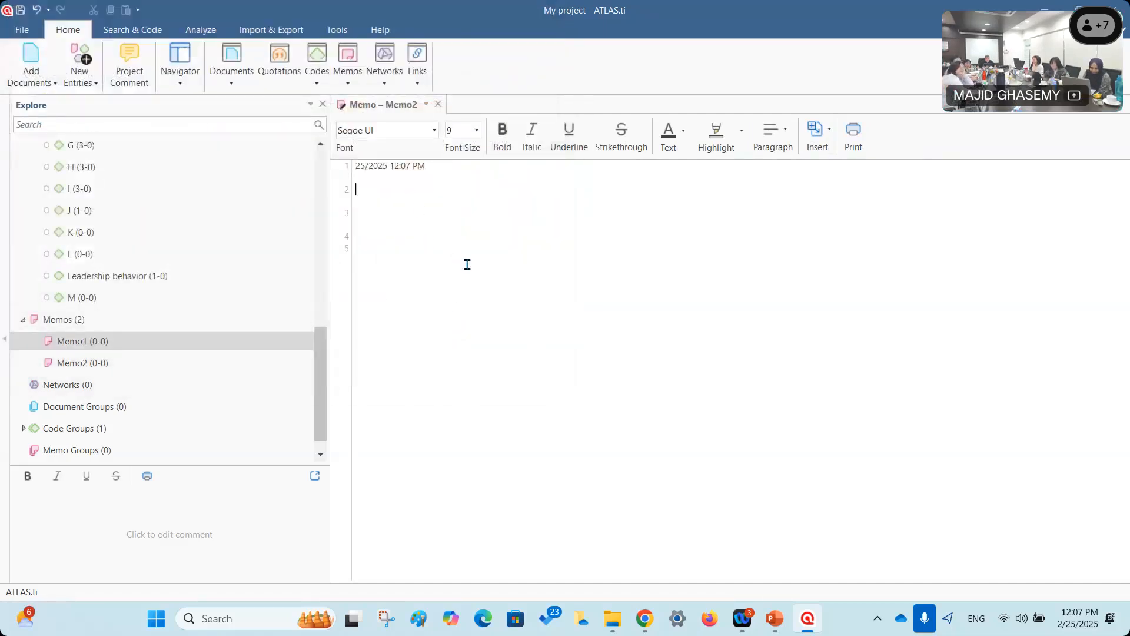
Place the cursor on memo lines 3 and 2, then close the Memo2 editor.
click(426, 206)
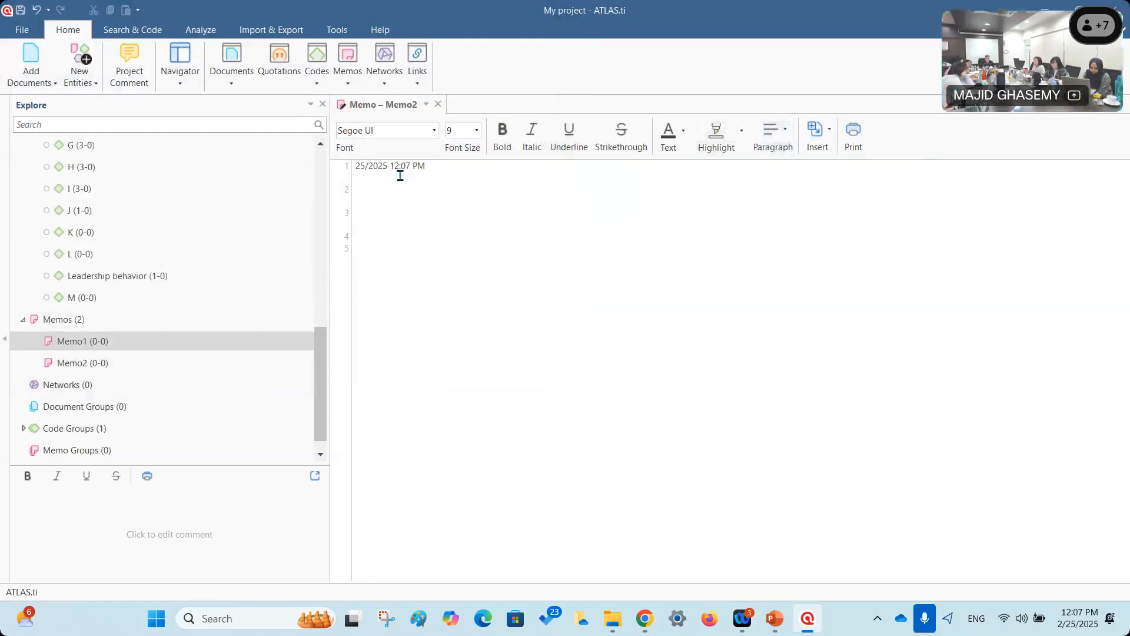
click(460, 195)
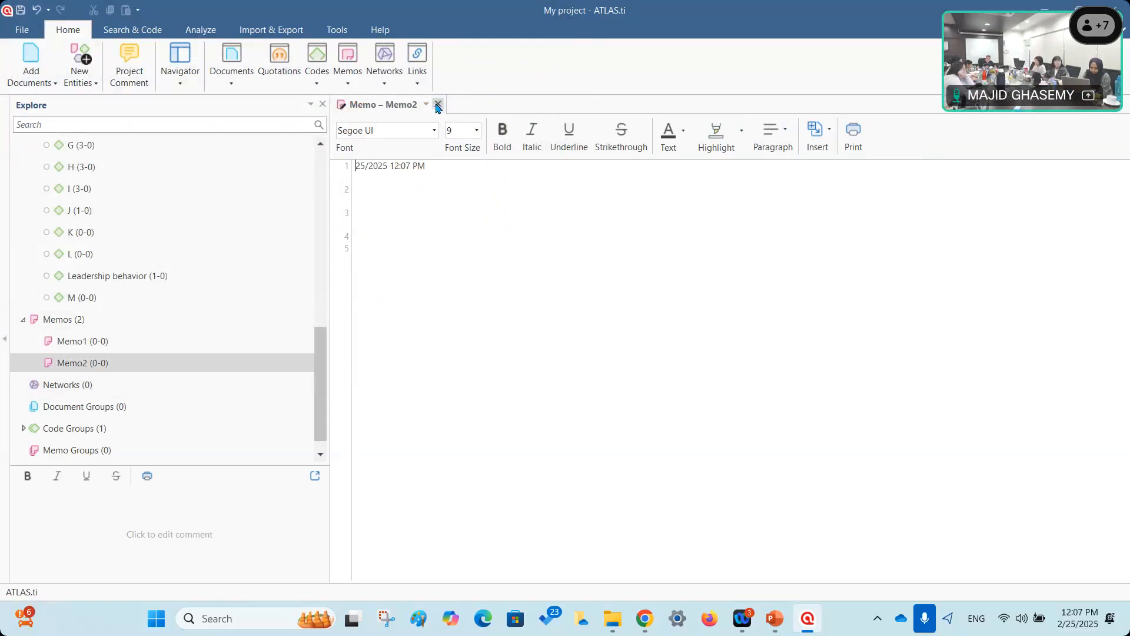
click(438, 104)
scroll(123, 283, up, 5)
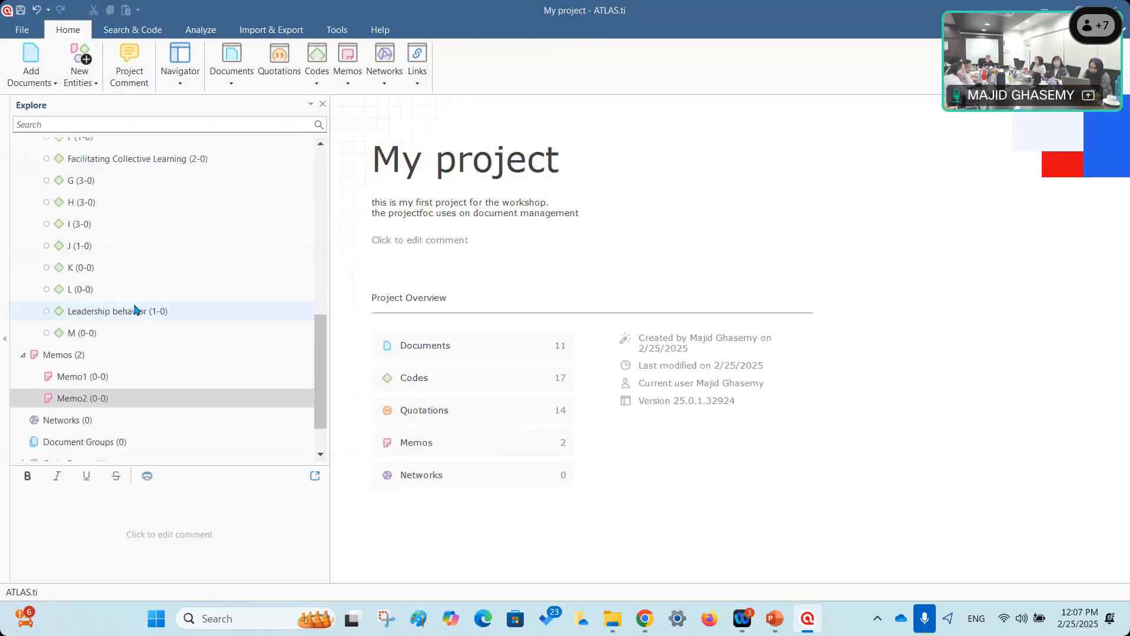
click(66, 210)
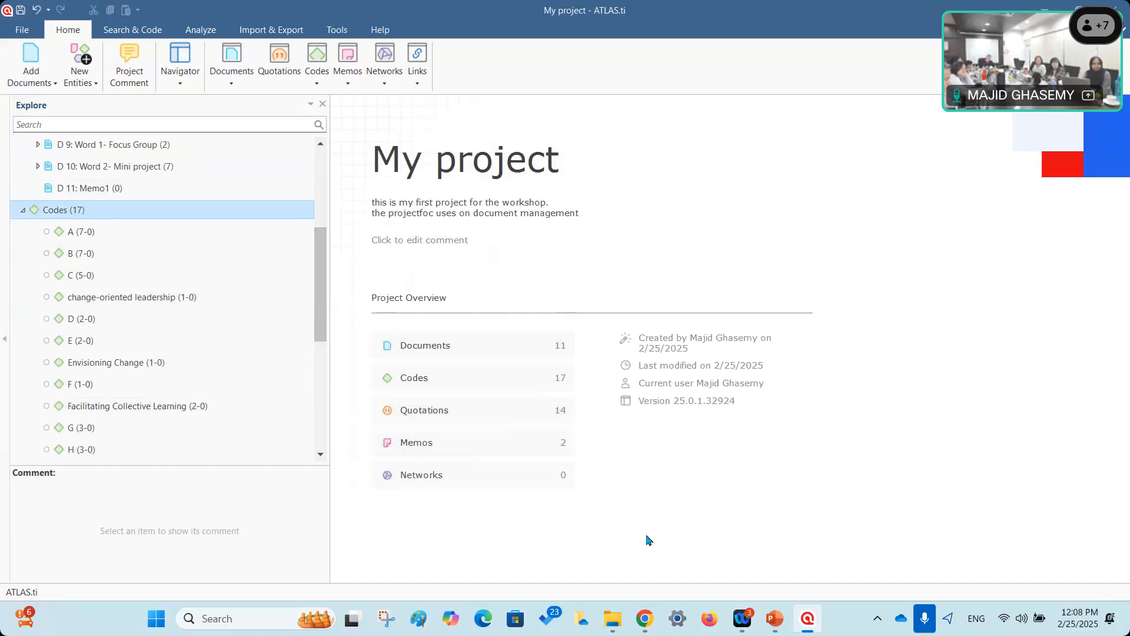
click(675, 162)
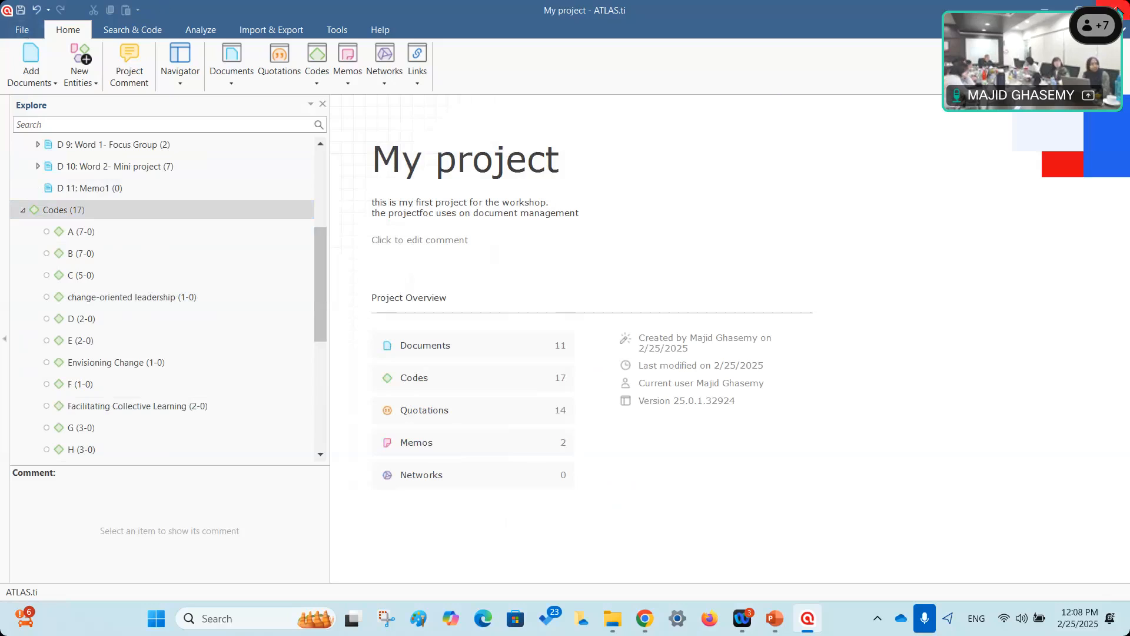
Close My project with its changes saved, back to Your Projects showing 11 documents and 2 memos.
click(1118, 10)
click(479, 351)
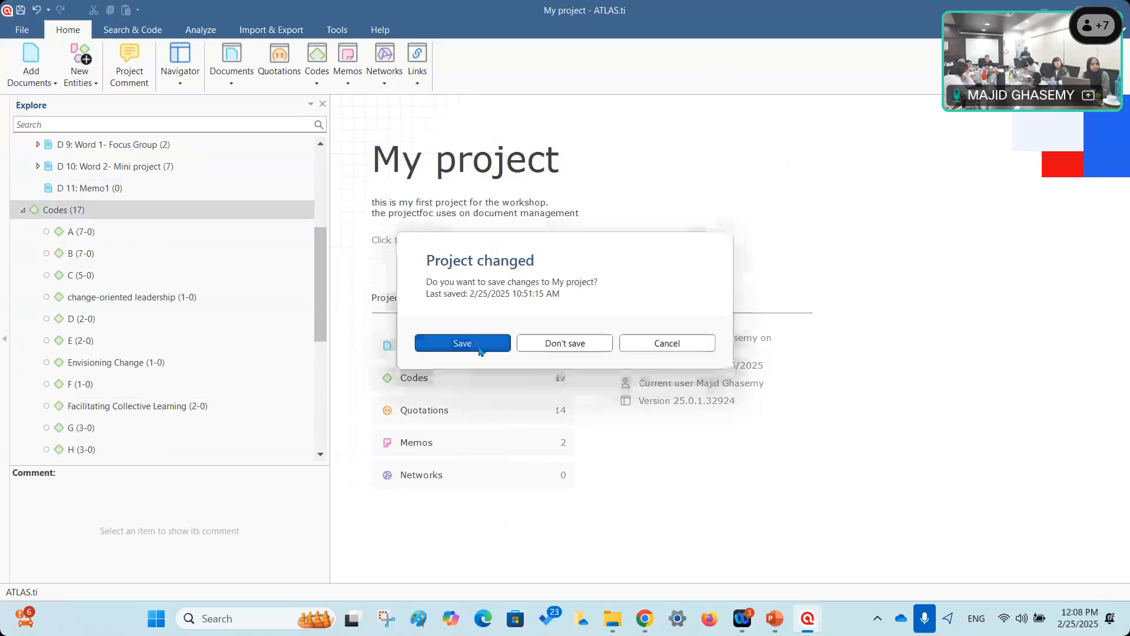
mouse_move(522, 151)
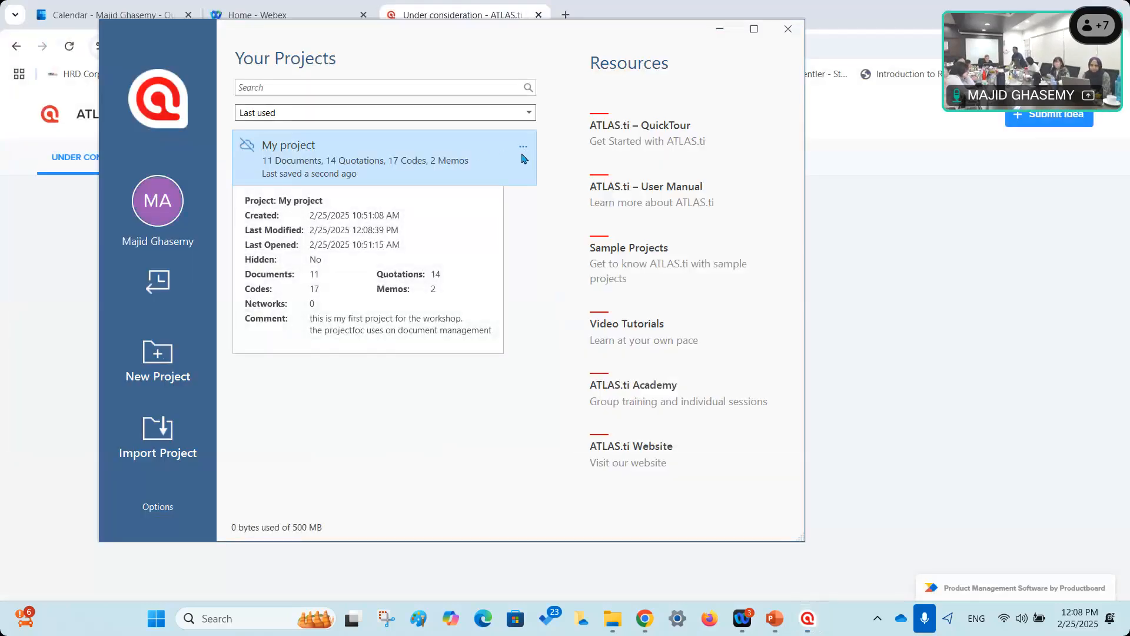
click(522, 150)
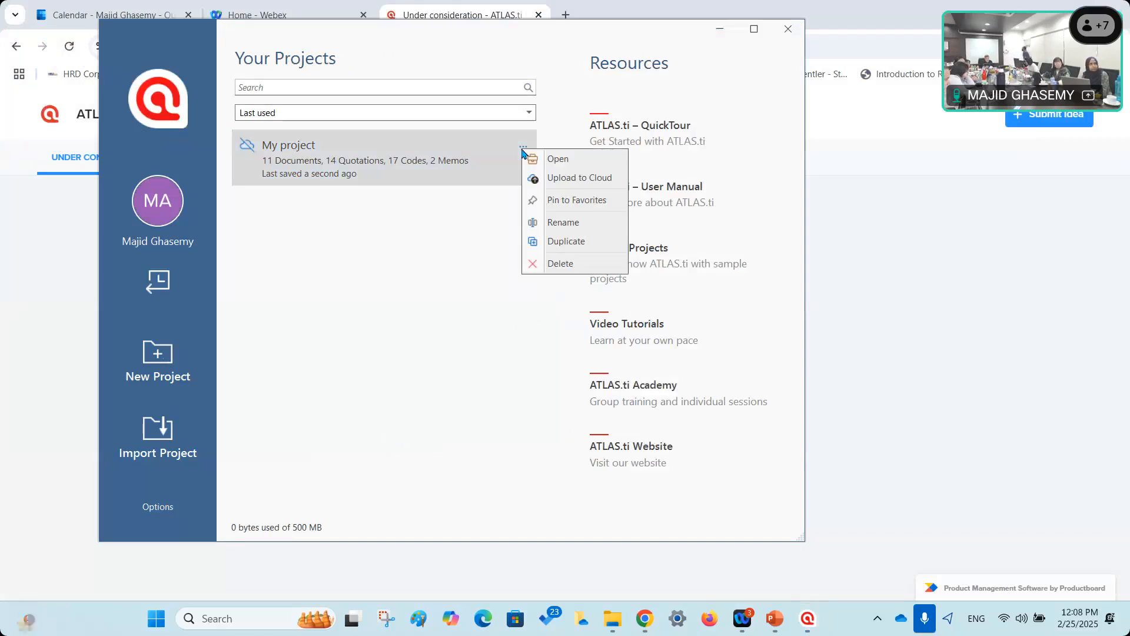
click(210, 333)
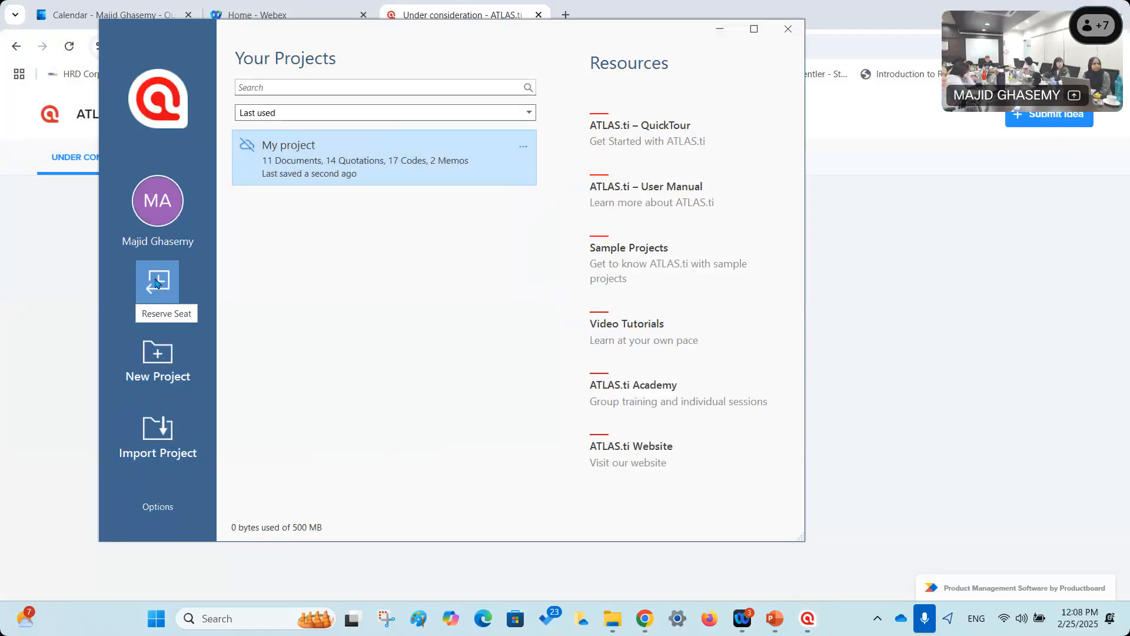
Maximize the Your Projects window and open My project's actions menu.
click(755, 30)
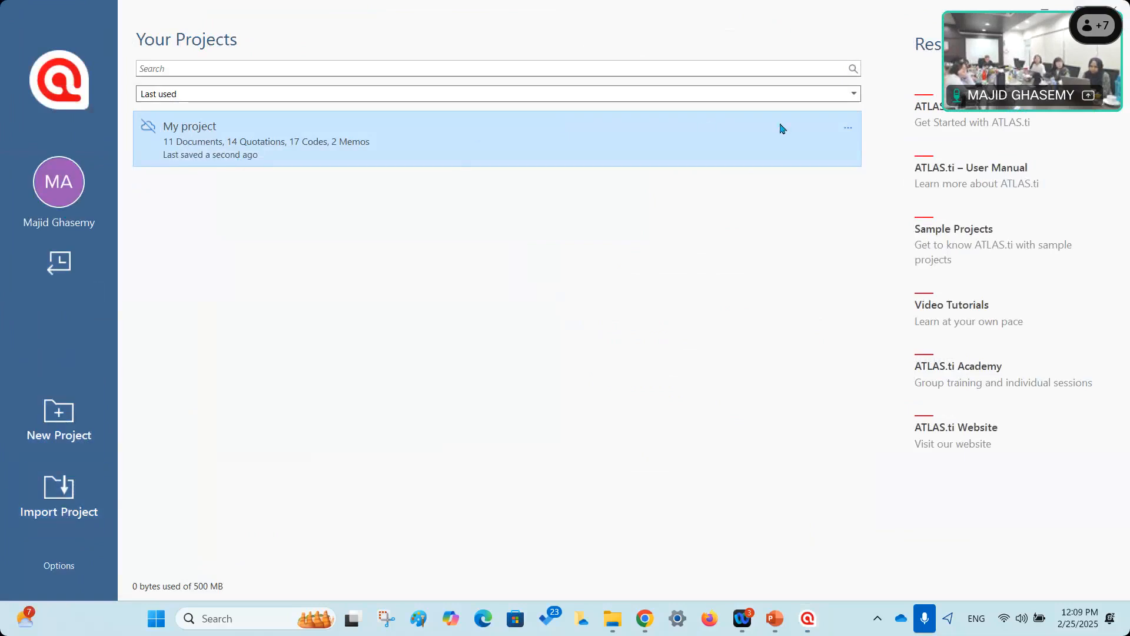
click(848, 130)
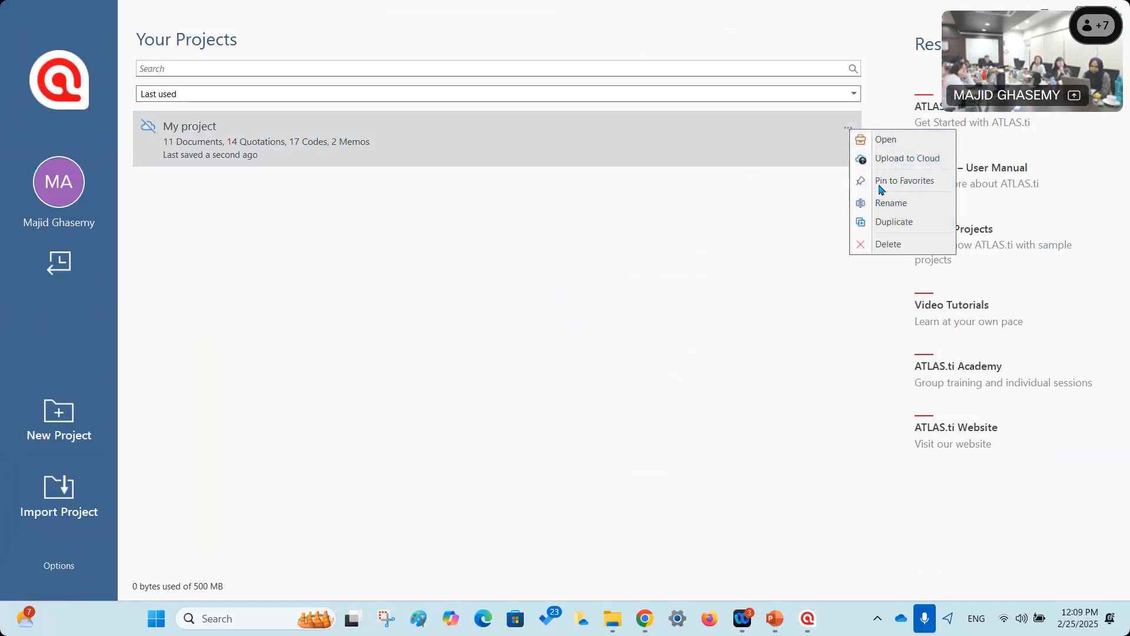
click(639, 313)
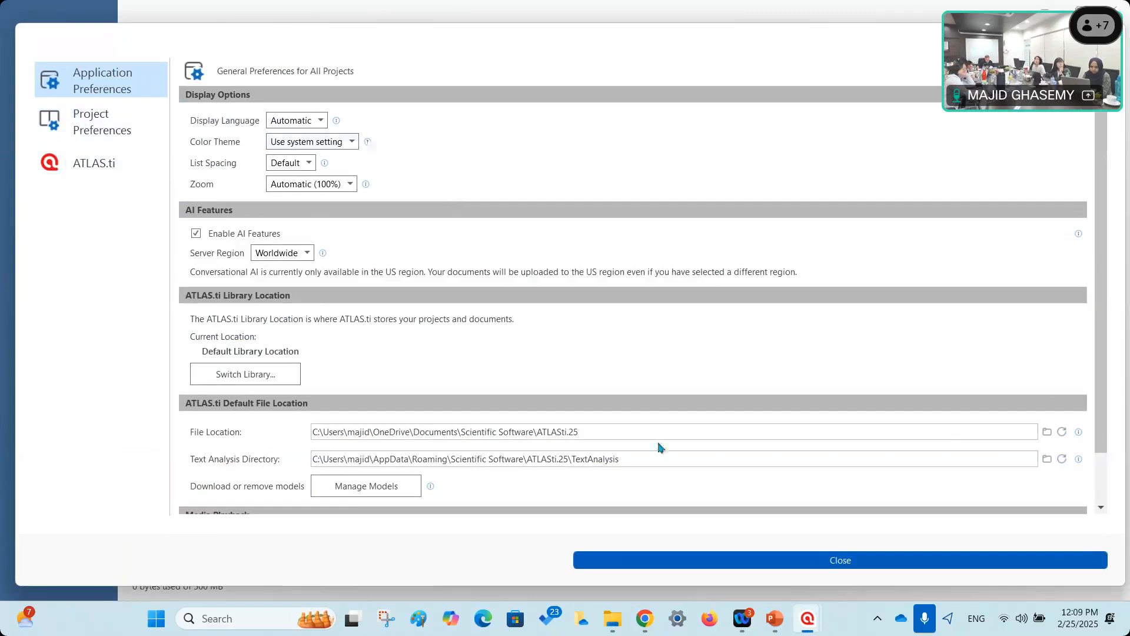
click(899, 554)
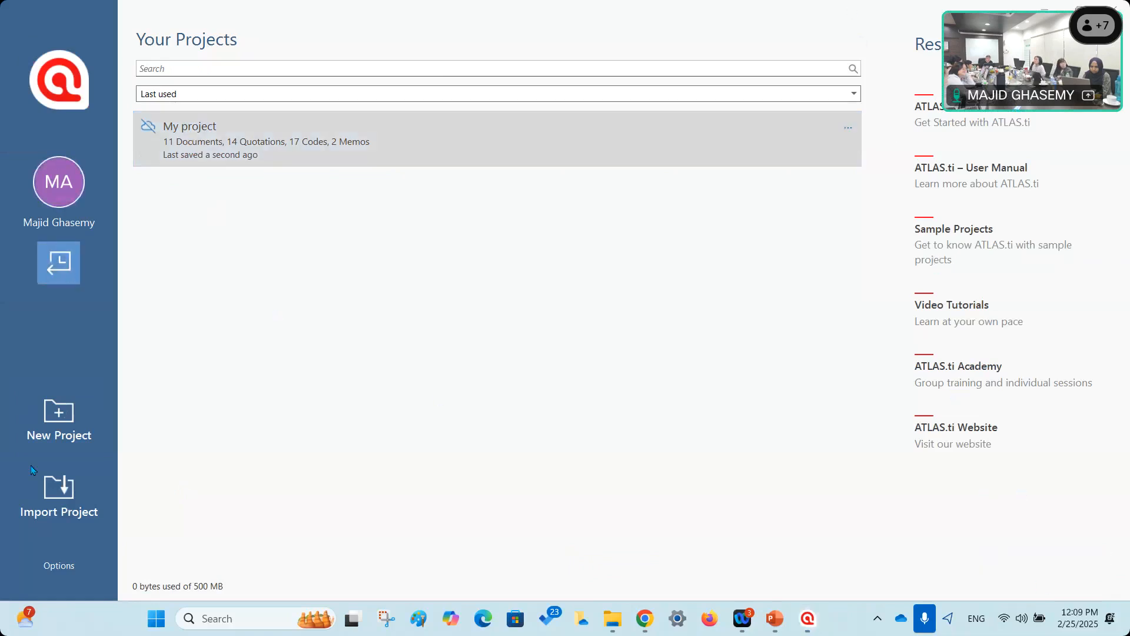
Upload My project to the ATLAS.ti cloud, bringing storage use to 15 MB of 500 MB.
click(192, 131)
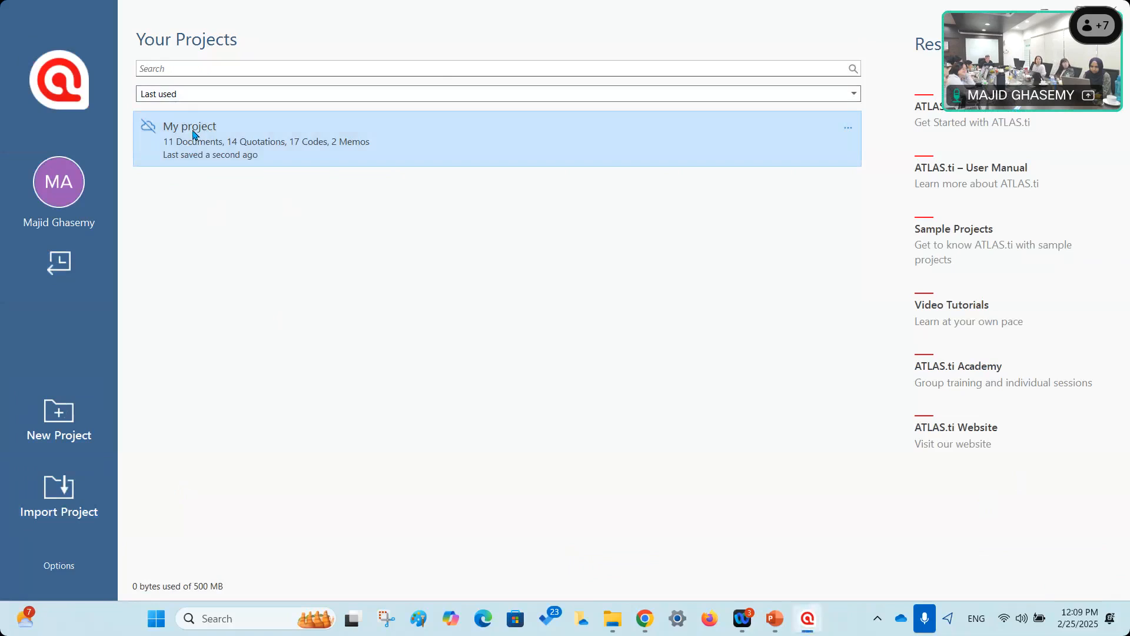
click(848, 129)
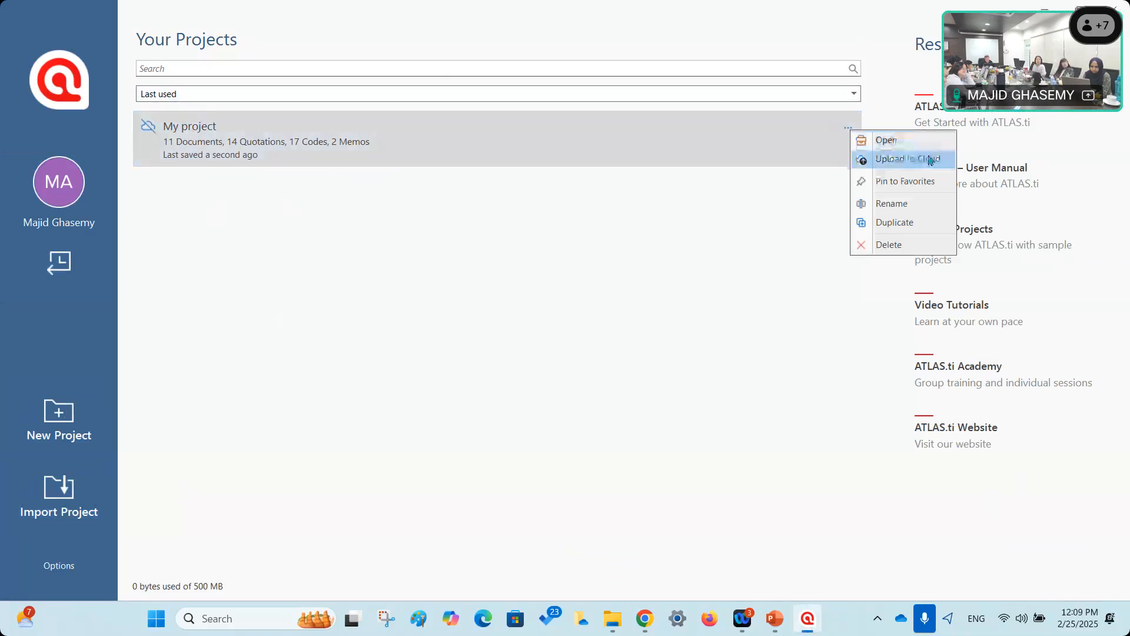
click(886, 161)
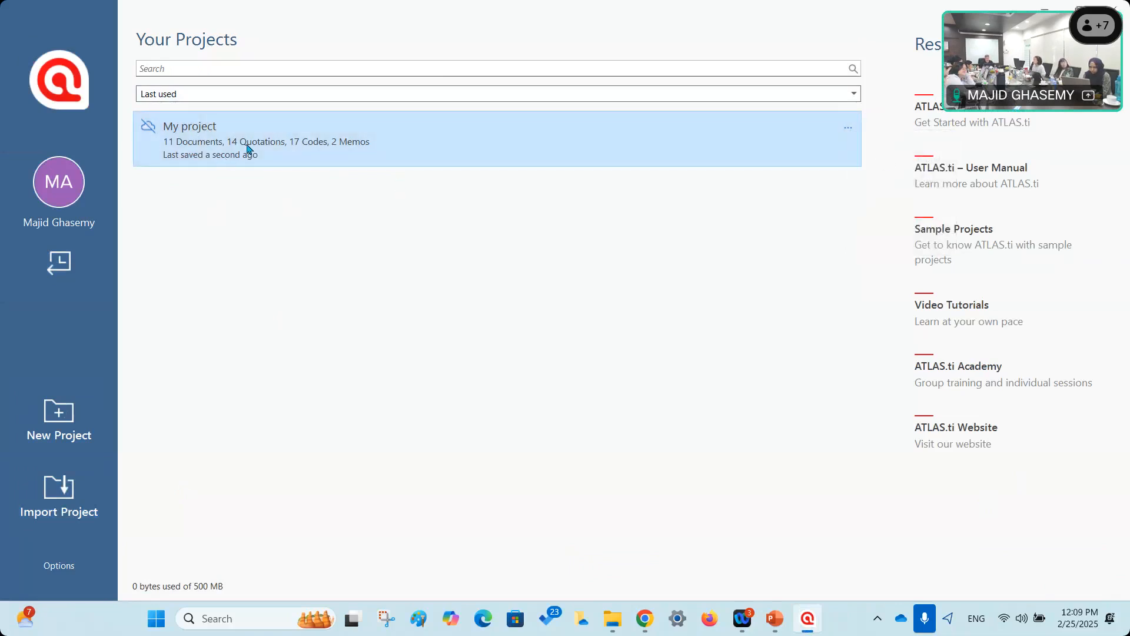
click(498, 351)
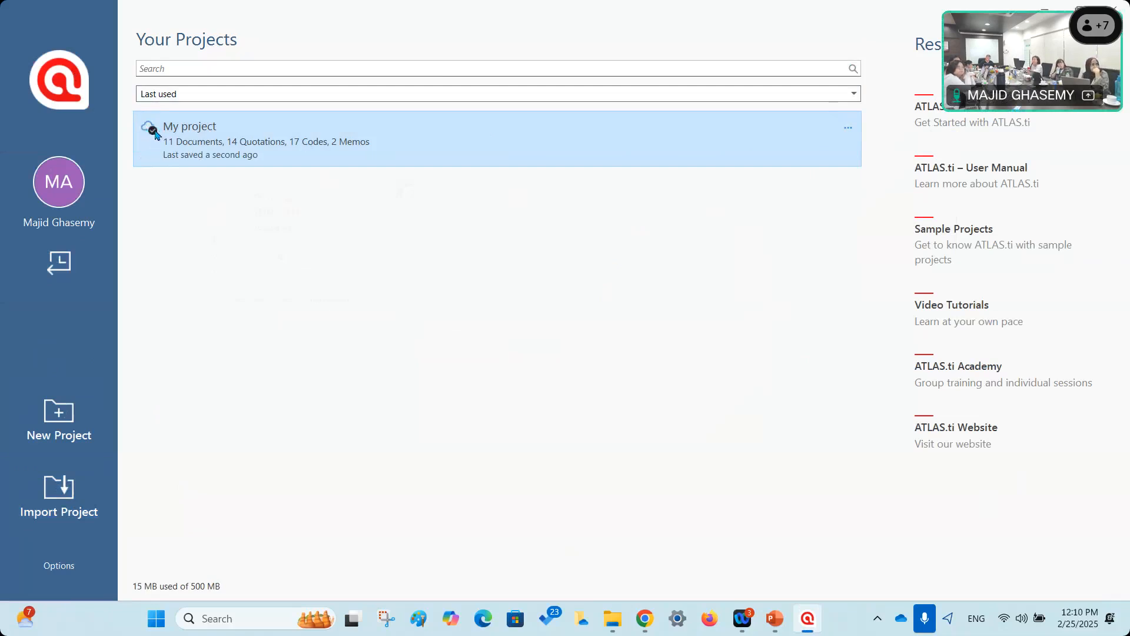
Open the 'Send project to another ATLAS.ti user' window for My project, then close it.
click(851, 130)
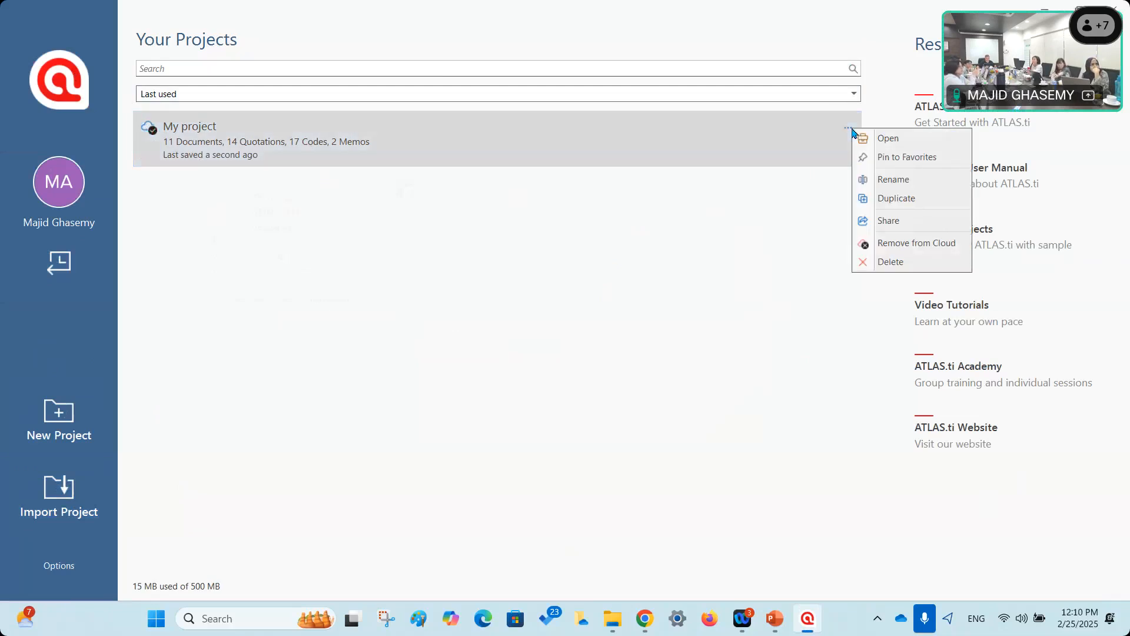
click(903, 221)
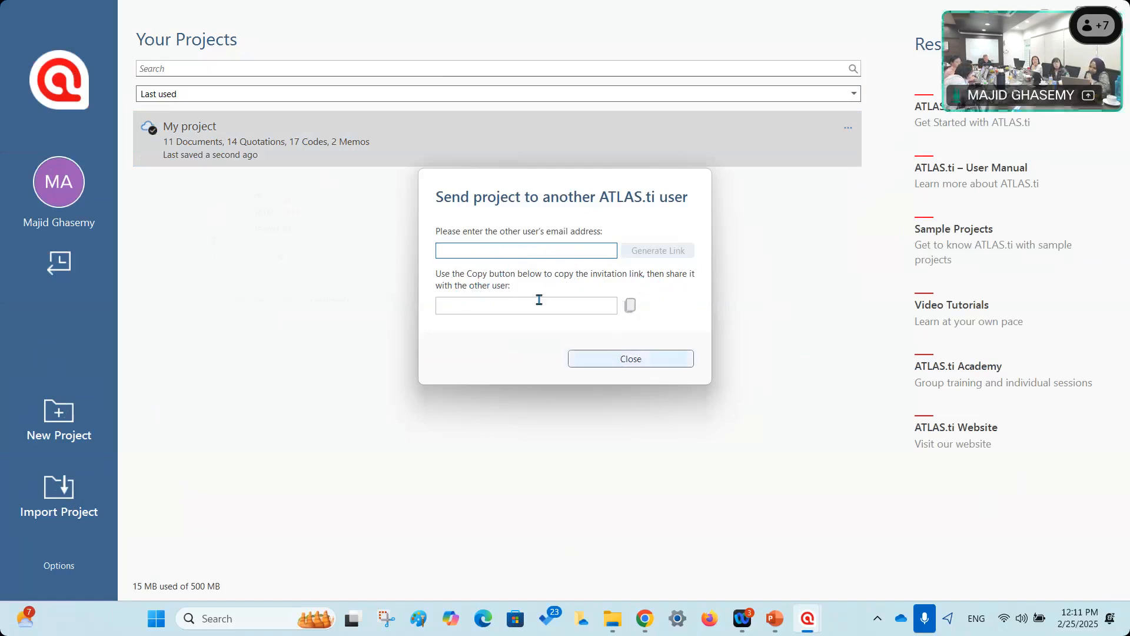
click(606, 361)
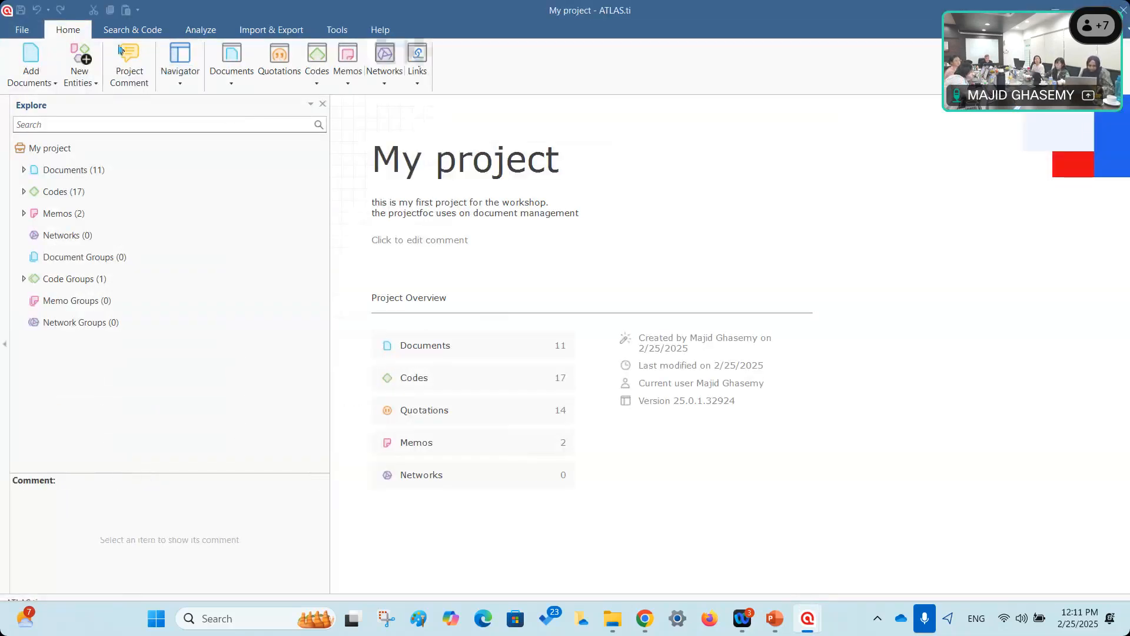
Show the Document Manager listing documents D 1 to D 11 and check its Export options.
click(231, 59)
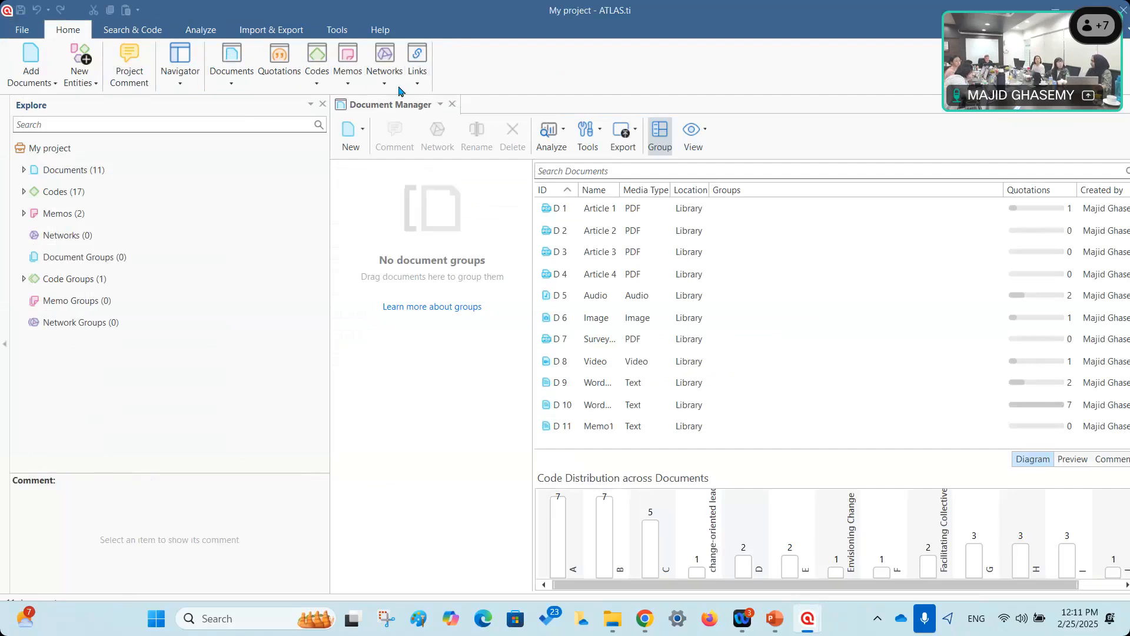
click(635, 131)
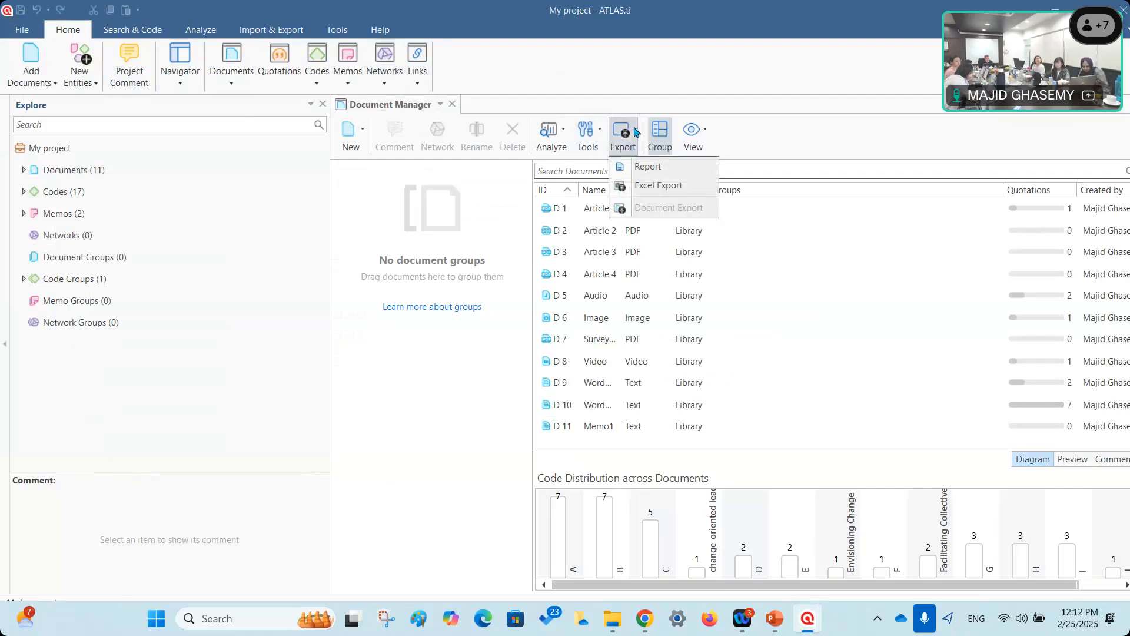
click(677, 63)
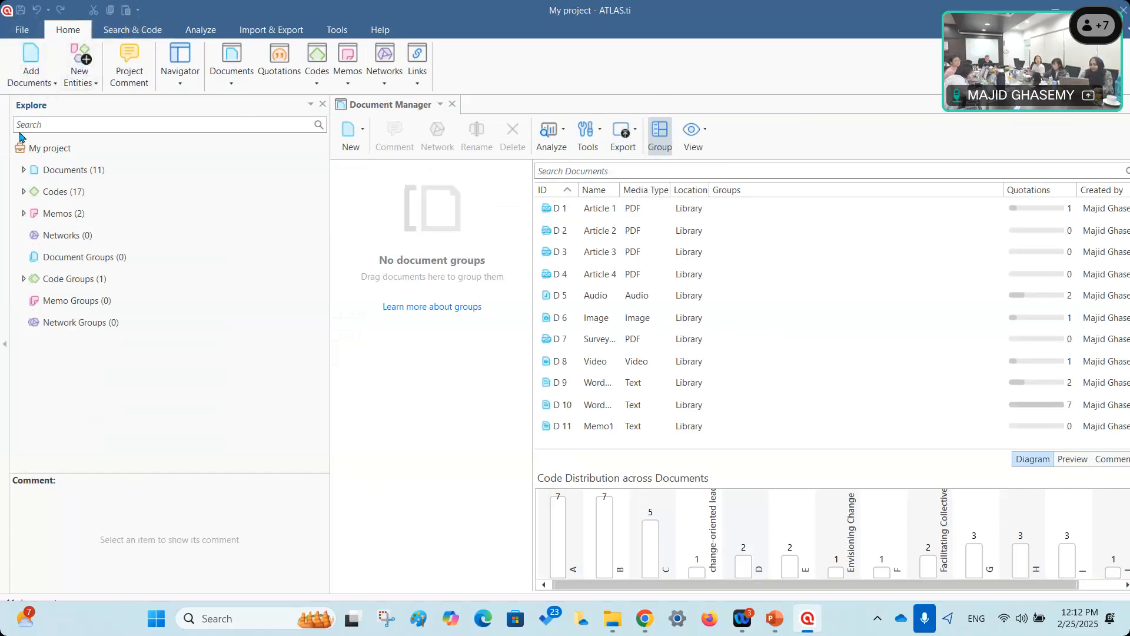
Save My project as a .atlasti Project Bundle on the Desktop, then close the project window.
click(23, 31)
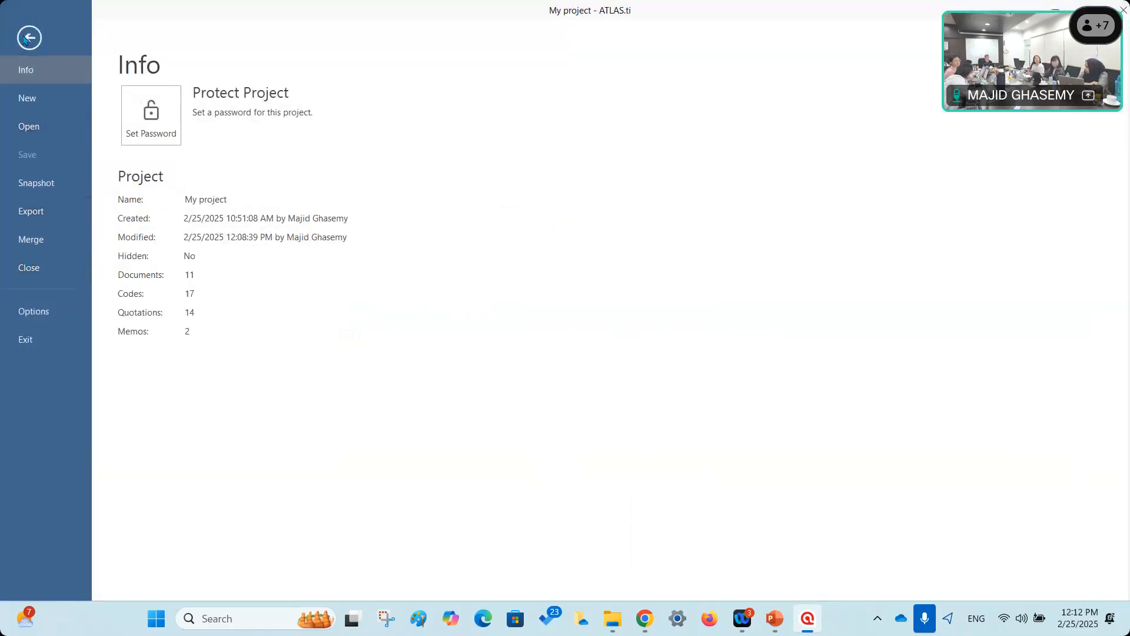
click(31, 39)
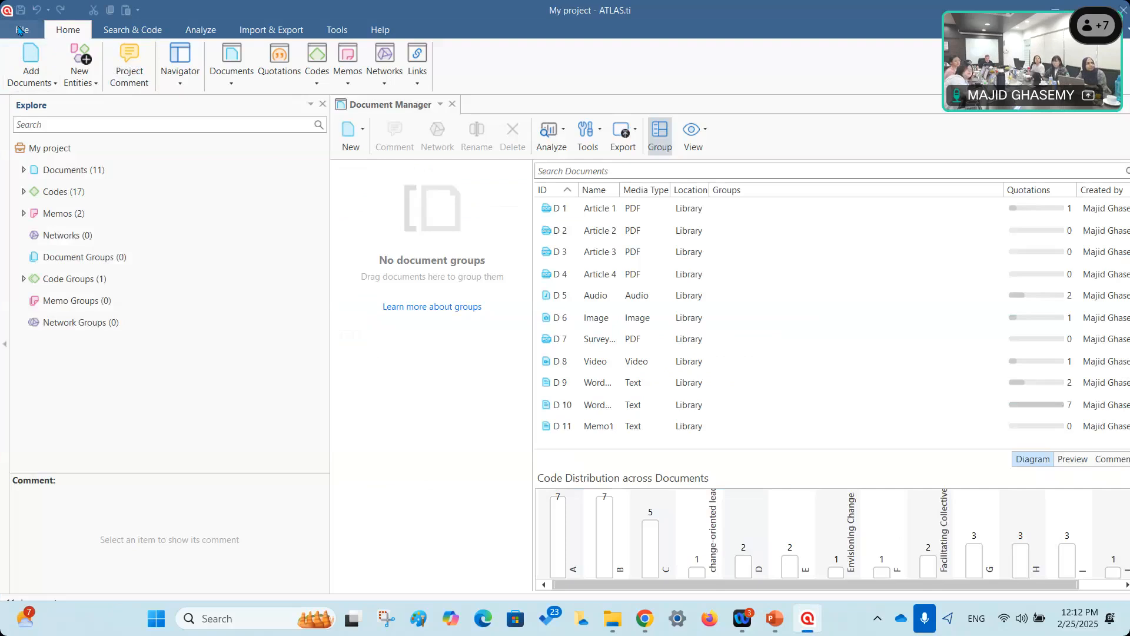
click(23, 31)
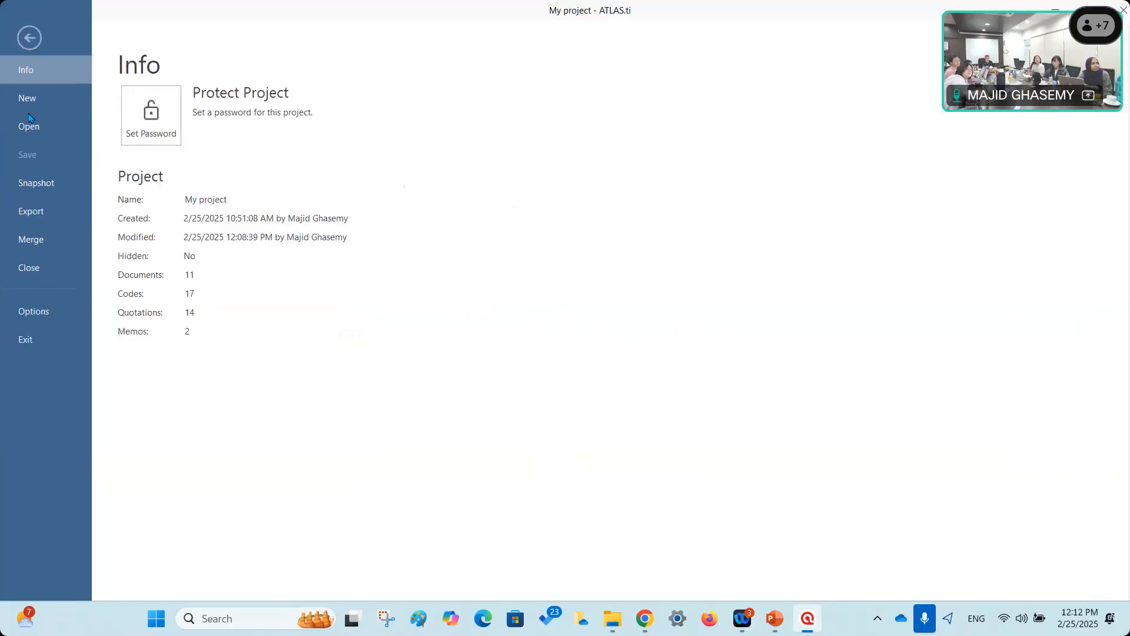
click(29, 212)
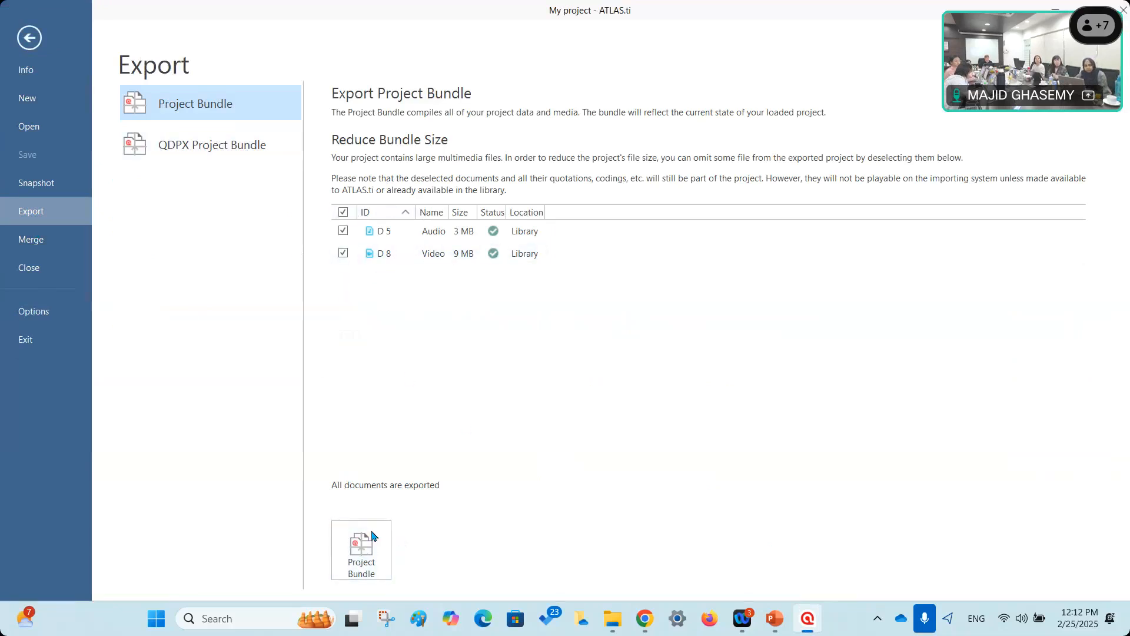
click(371, 536)
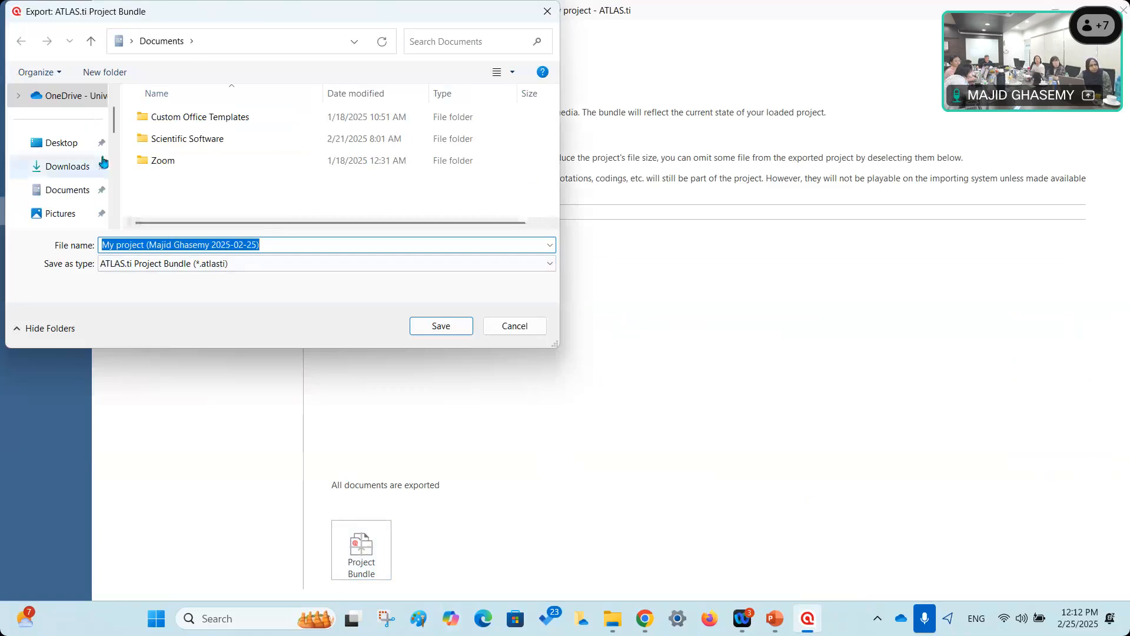
click(76, 143)
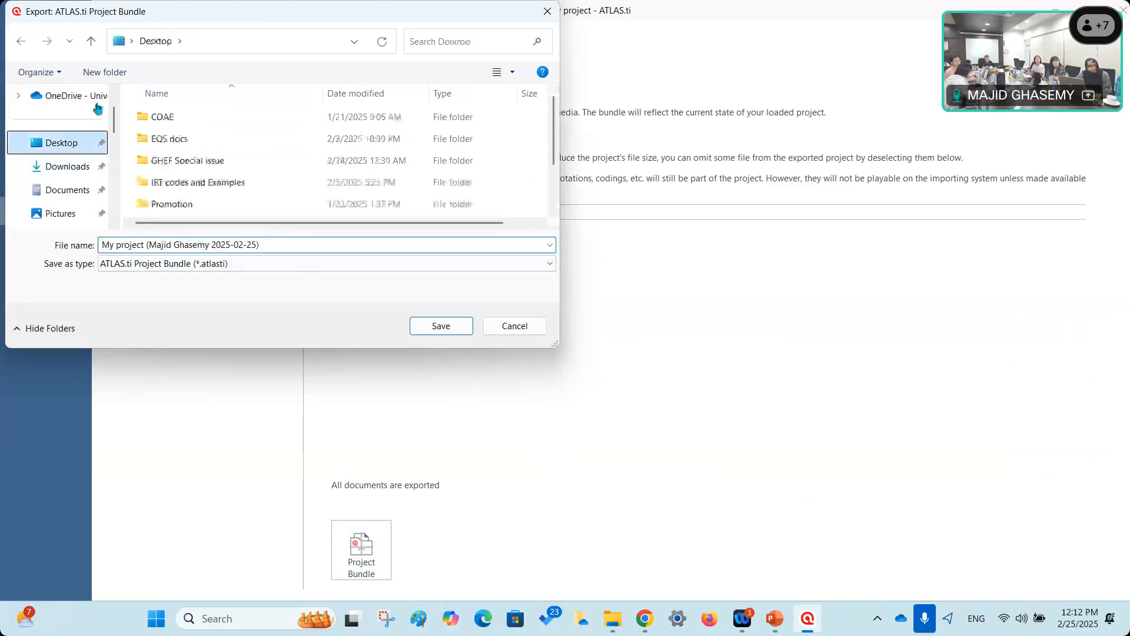
click(442, 326)
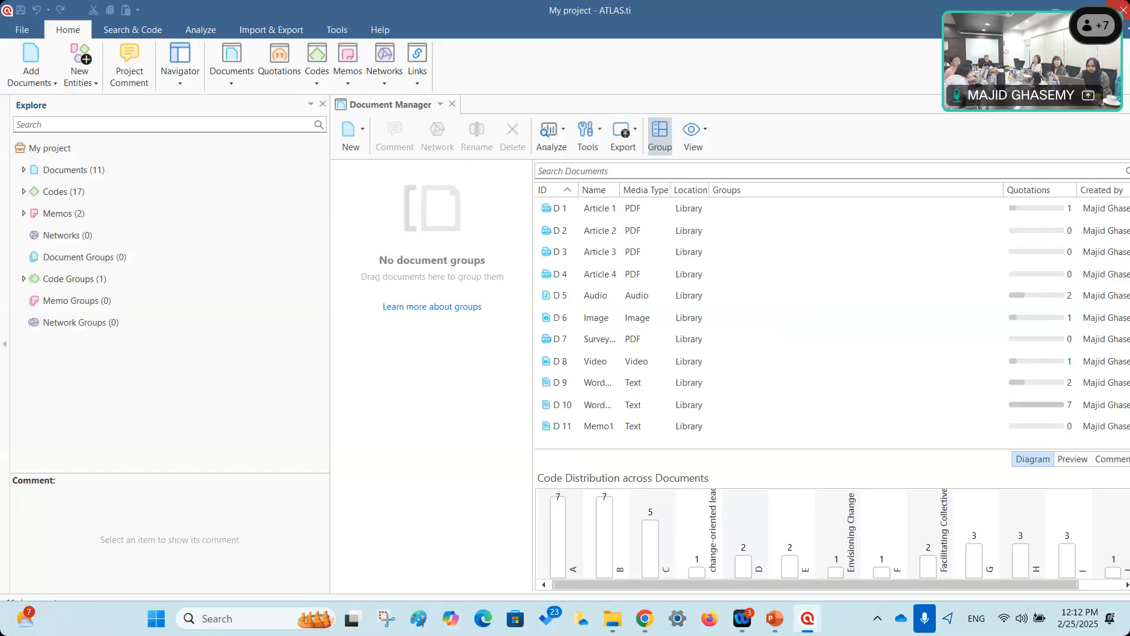
click(1124, 10)
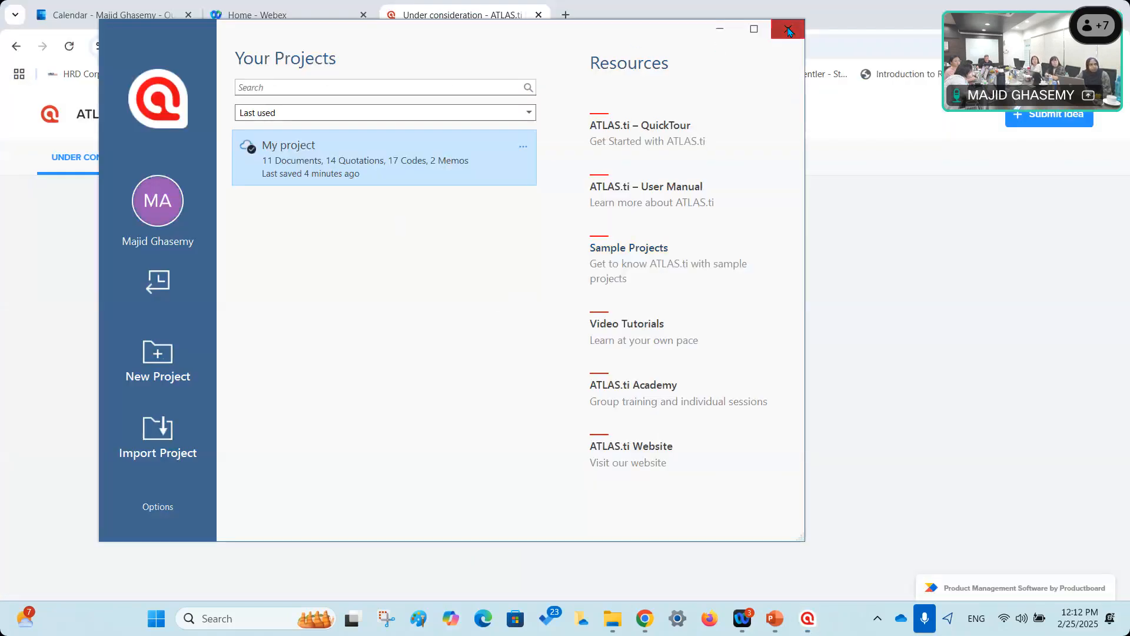
Close the ATLAS.ti launcher, PowerPoint and File Explorer, and minimize Webex to reveal the desktop.
click(790, 31)
key(alt+Tab)
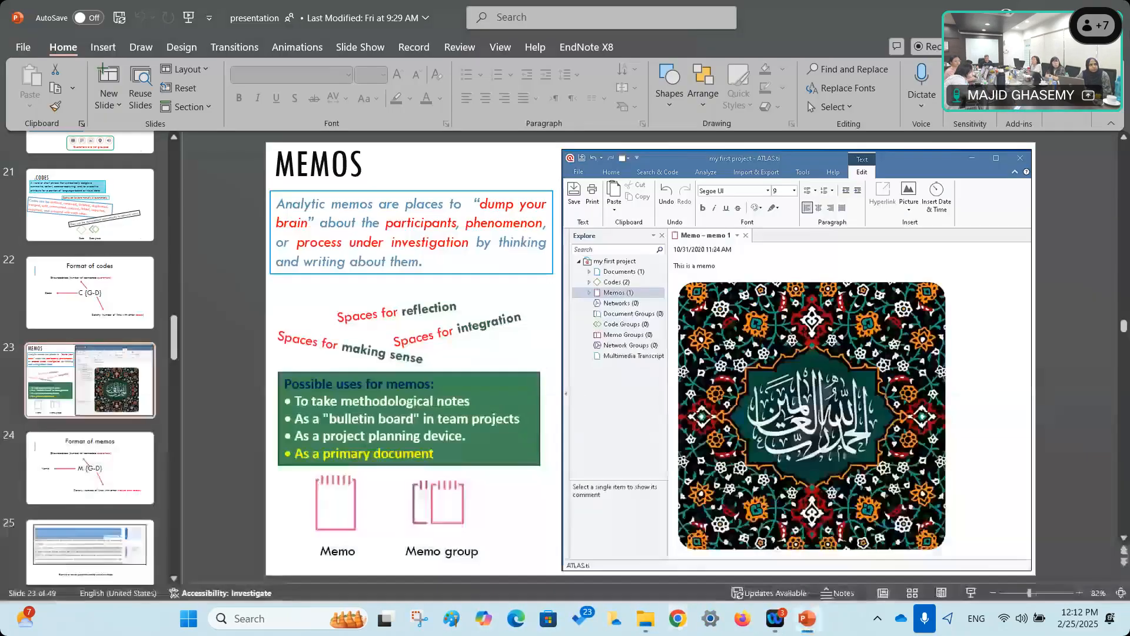
click(1116, 7)
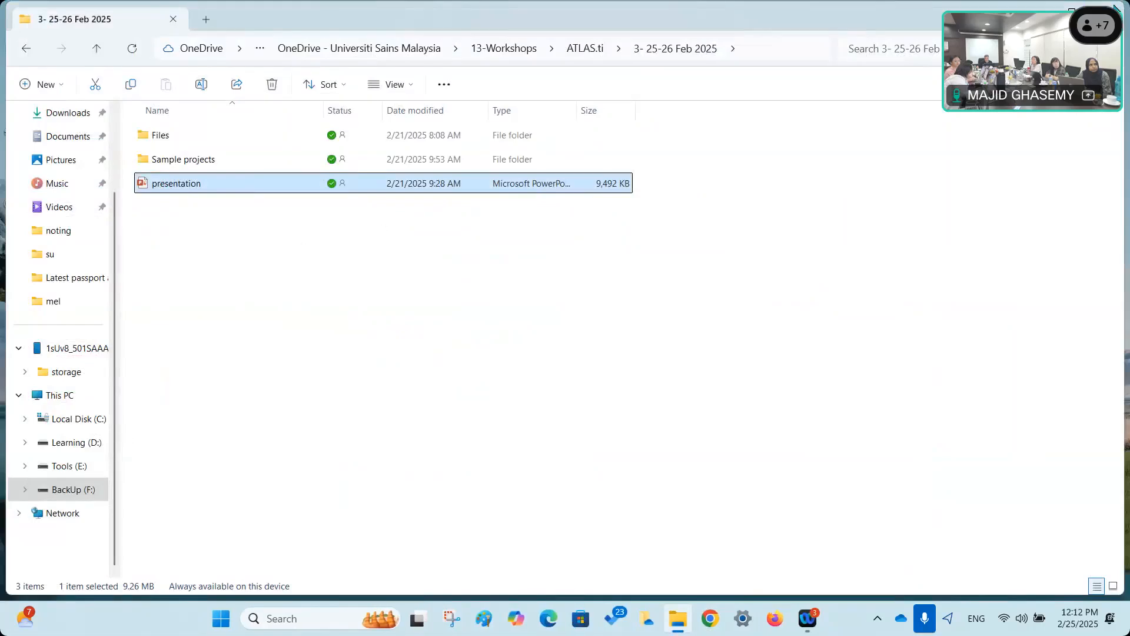
click(1115, 7)
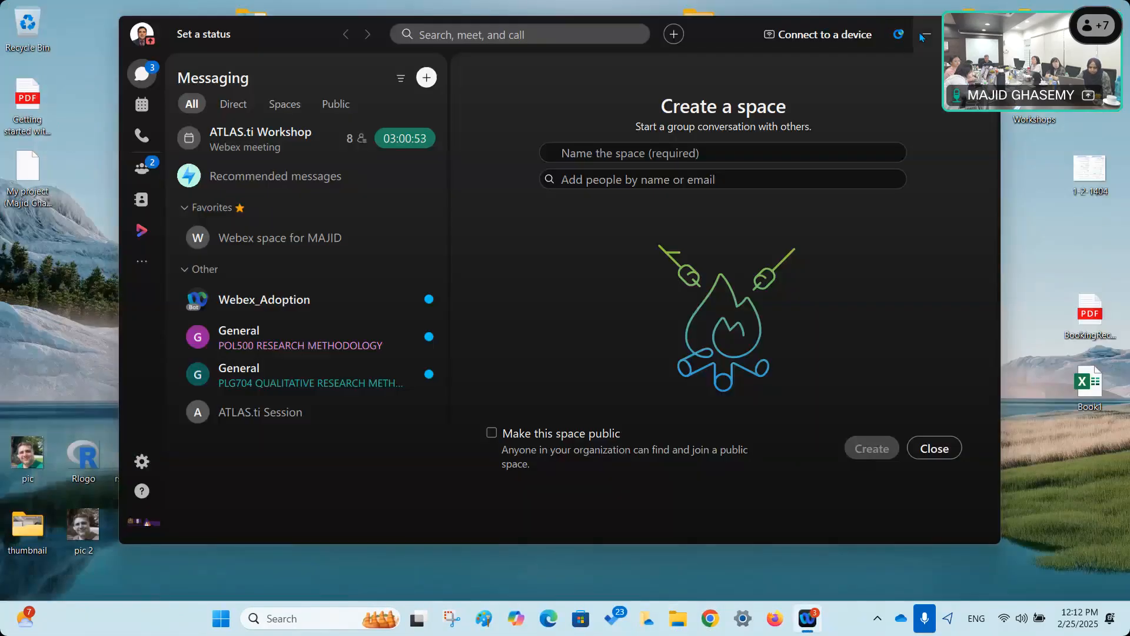
click(925, 35)
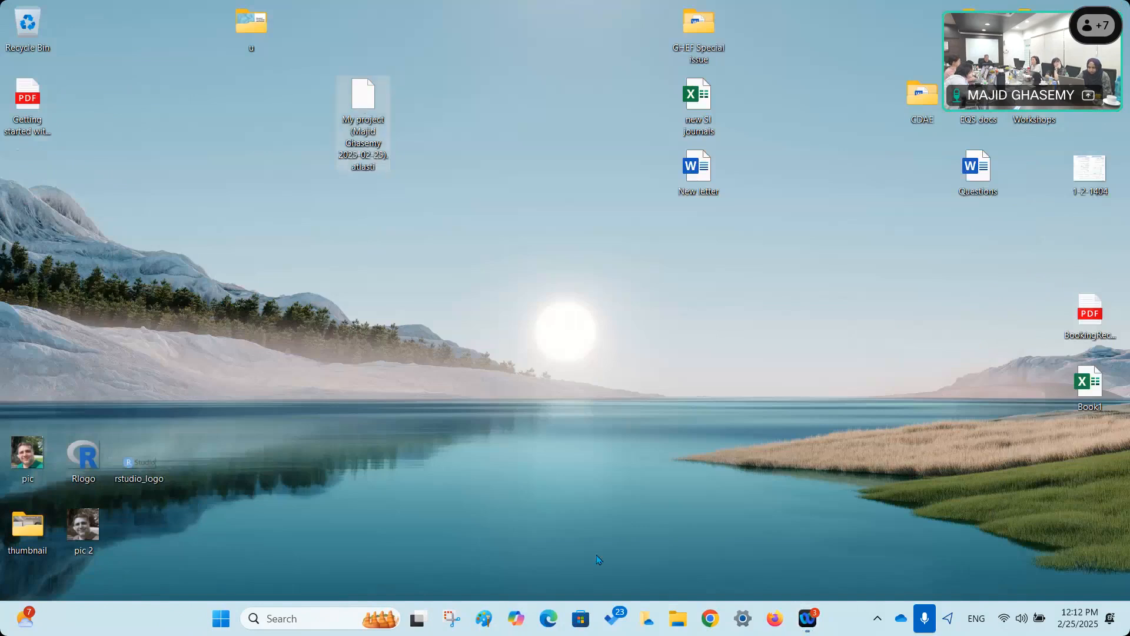
Launch ATLAS.ti 25 from the Research Tools group in the Start menu.
click(221, 618)
click(454, 189)
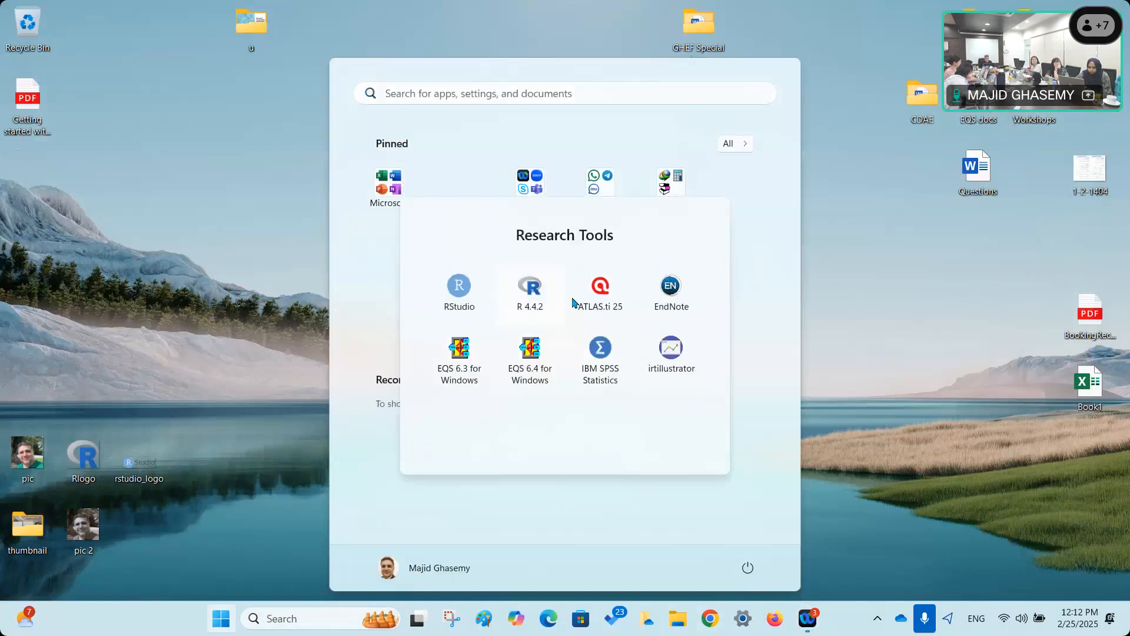
click(601, 287)
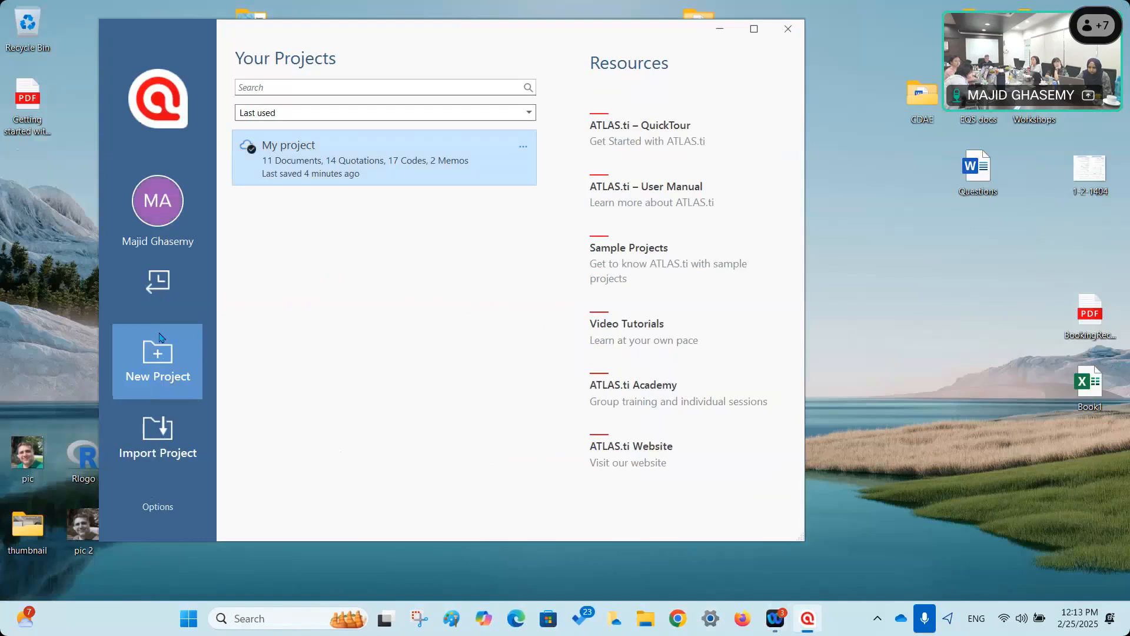
Delete My project from this computer.
click(523, 148)
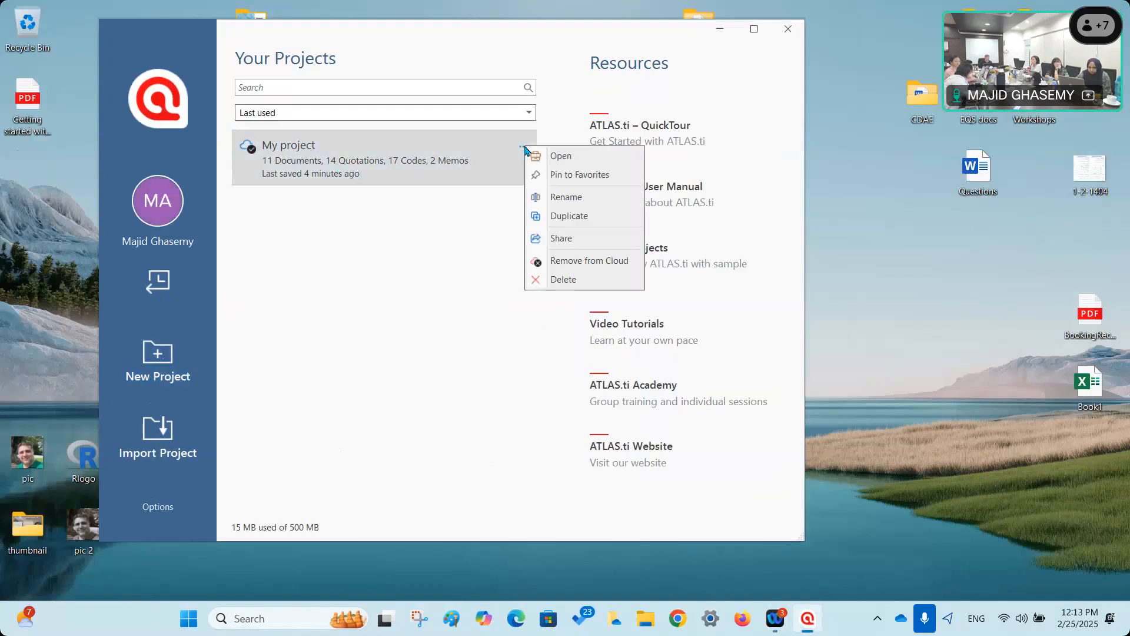
click(570, 280)
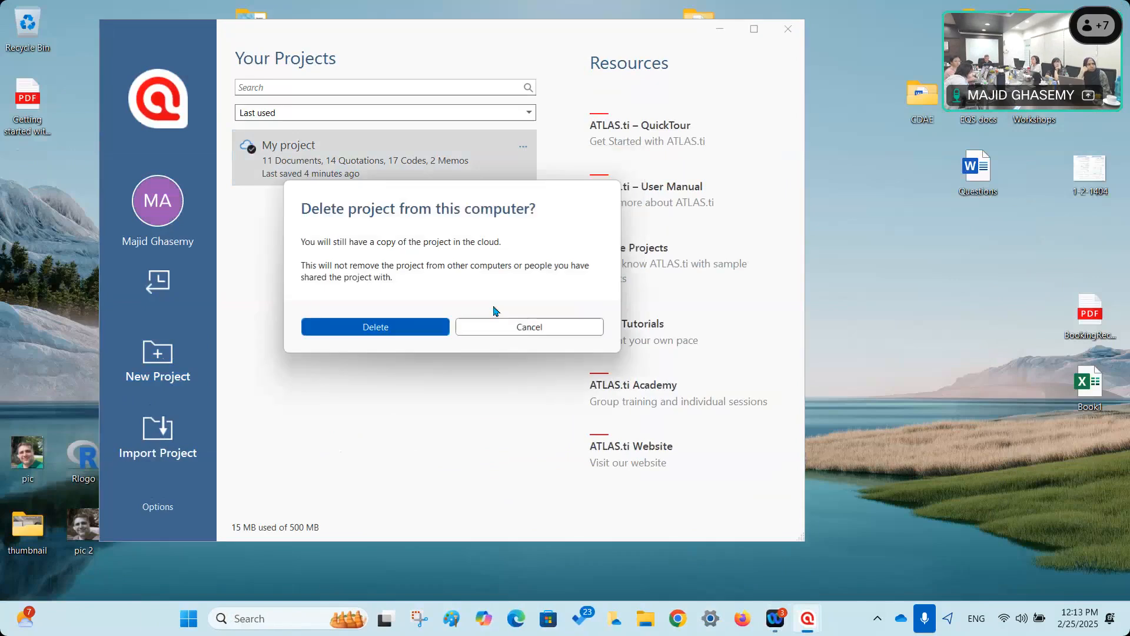
click(379, 332)
Import the exported .atlasti bundle from the Desktop, overwriting the existing My project.
click(160, 437)
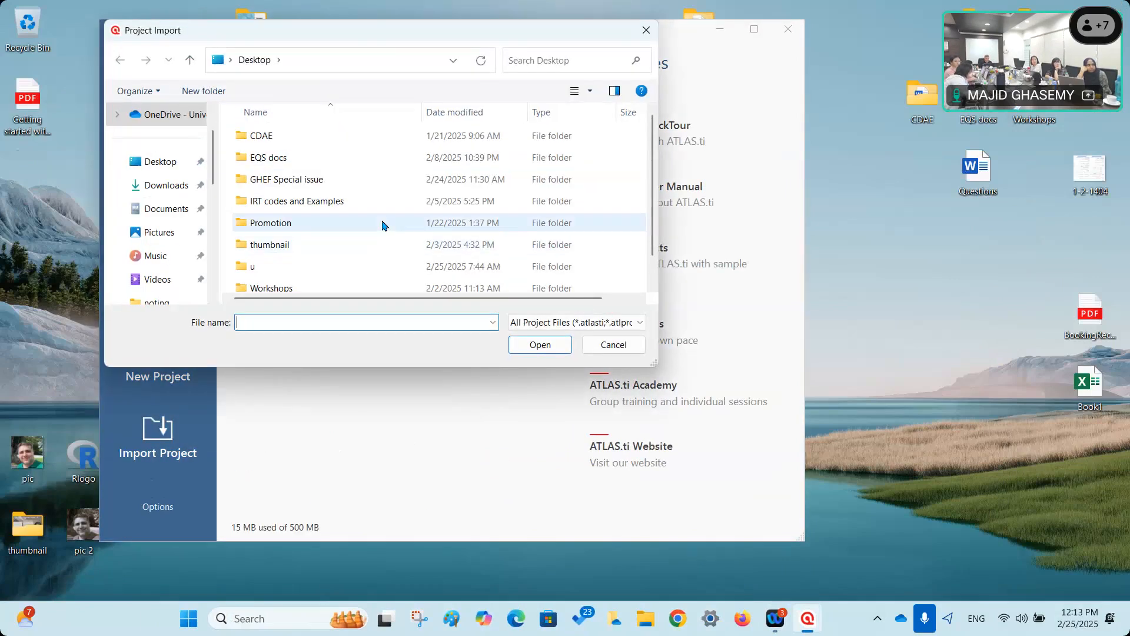
scroll(383, 224, down, 1)
click(292, 283)
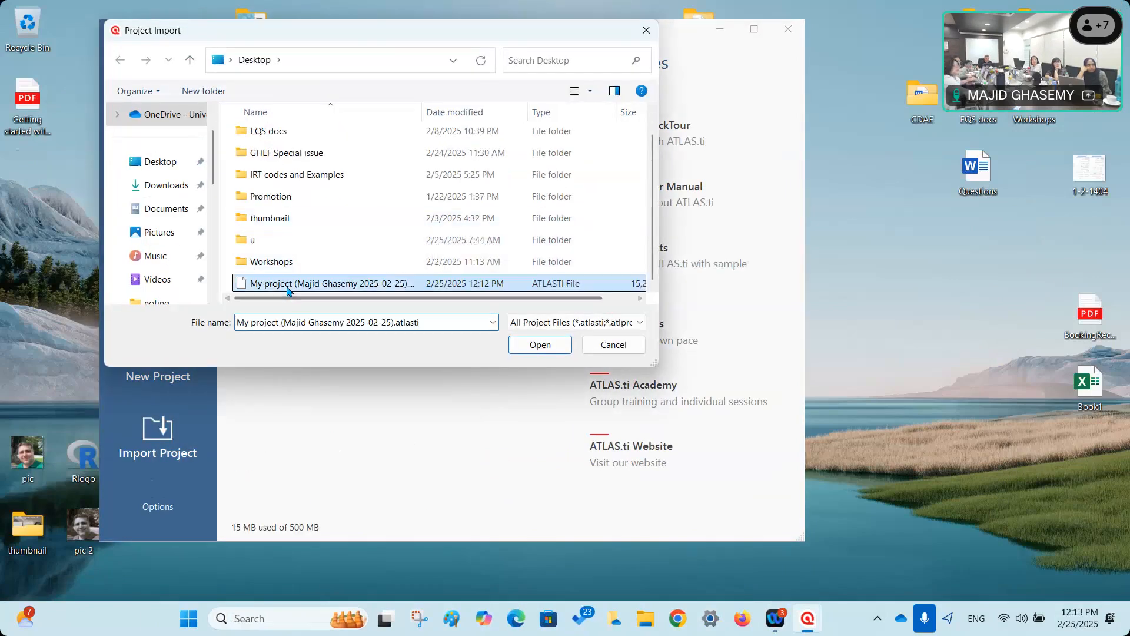
click(540, 344)
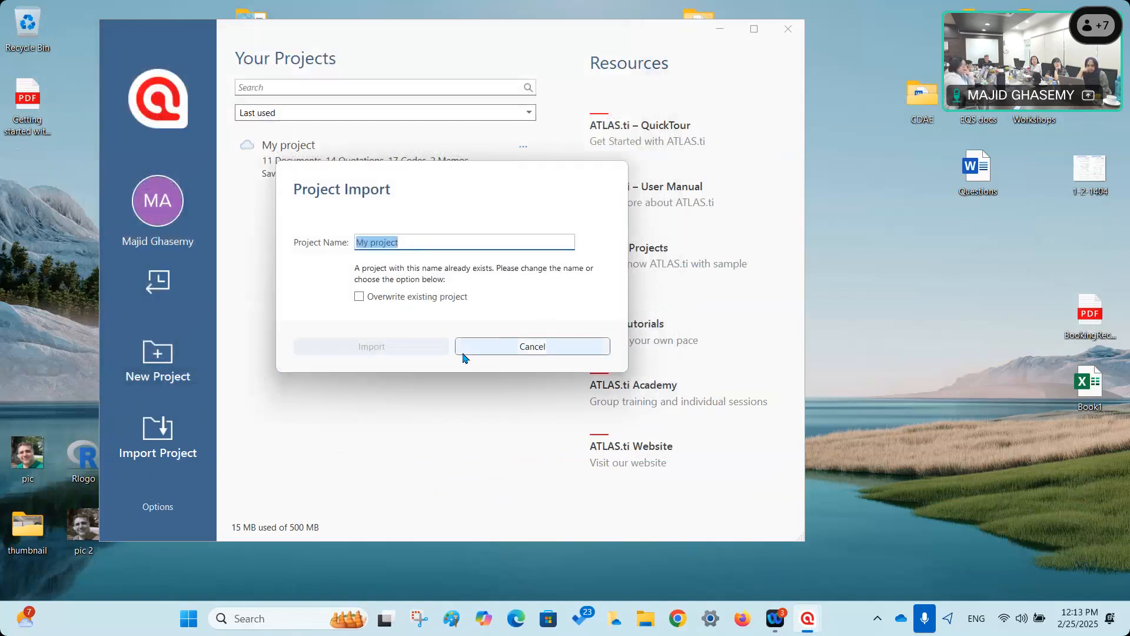
click(382, 298)
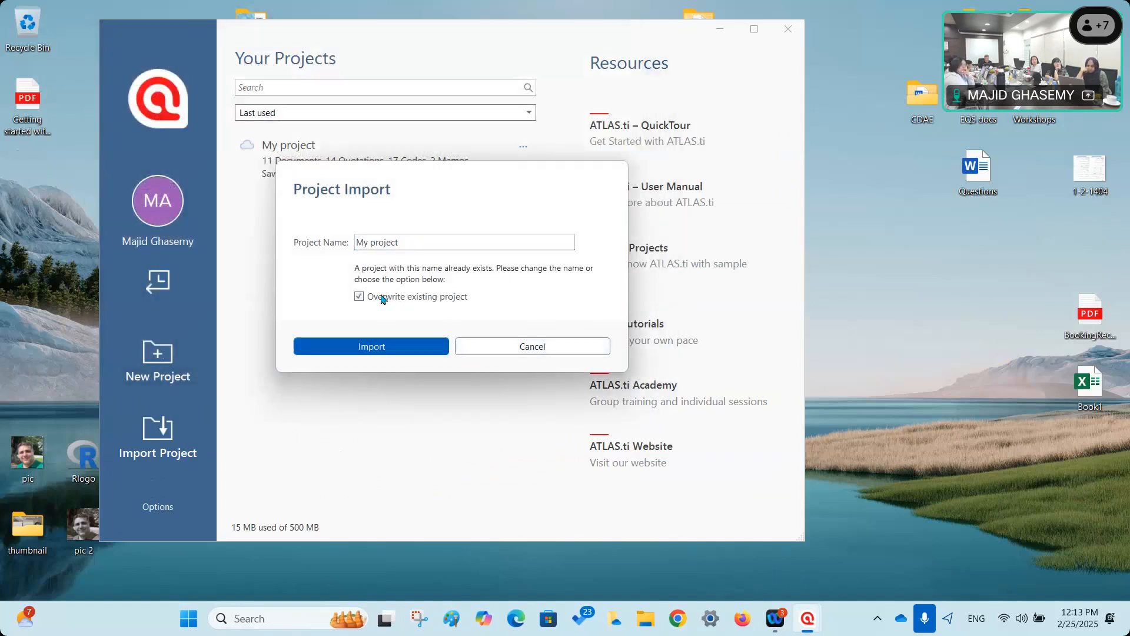
click(390, 345)
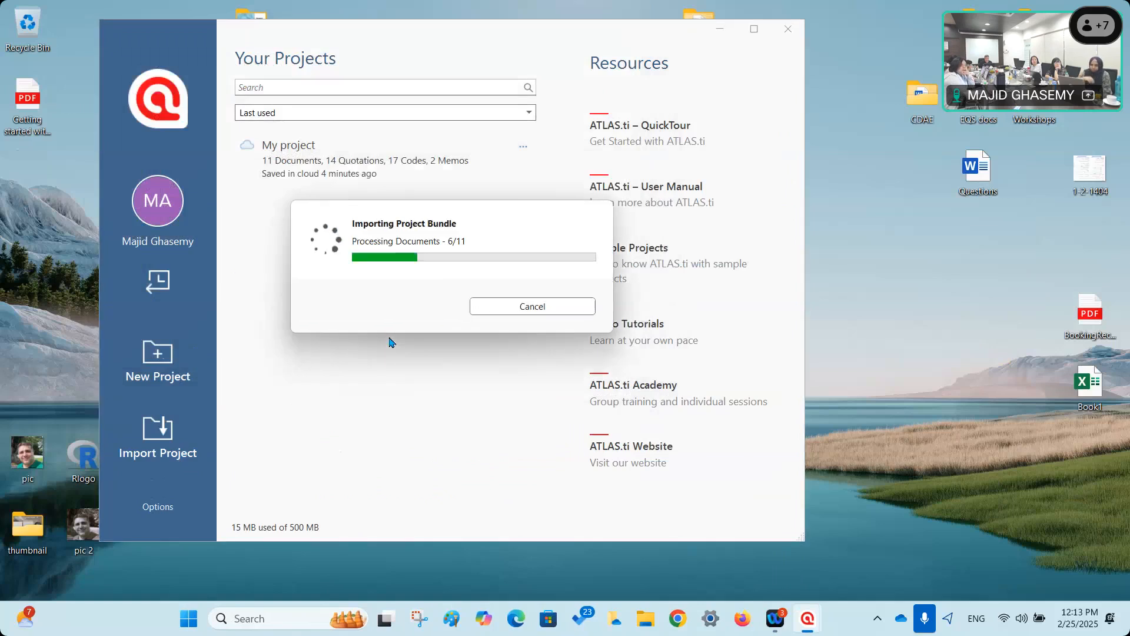
Open the re-imported My project and expand then collapse Codes (17) in the Explore pane.
click(300, 153)
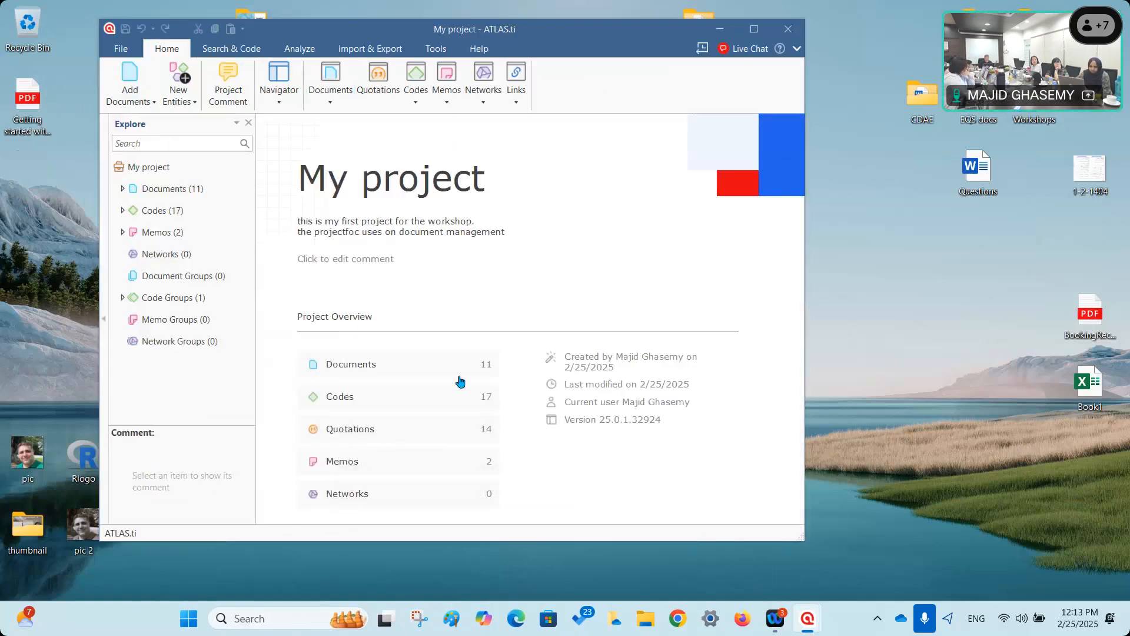
click(122, 210)
click(122, 210)
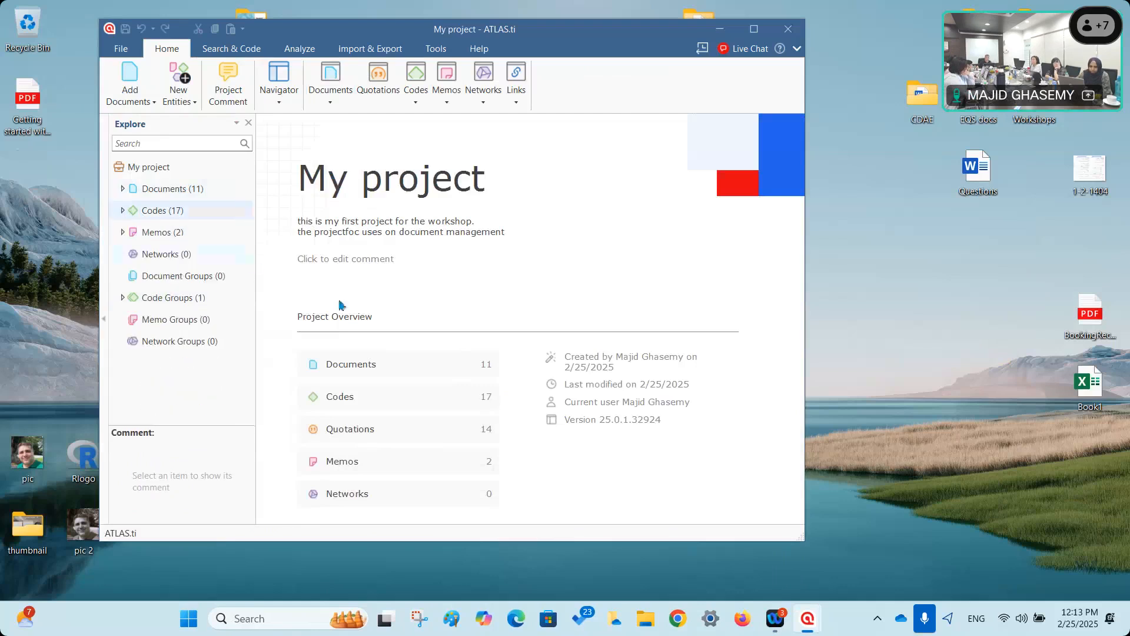